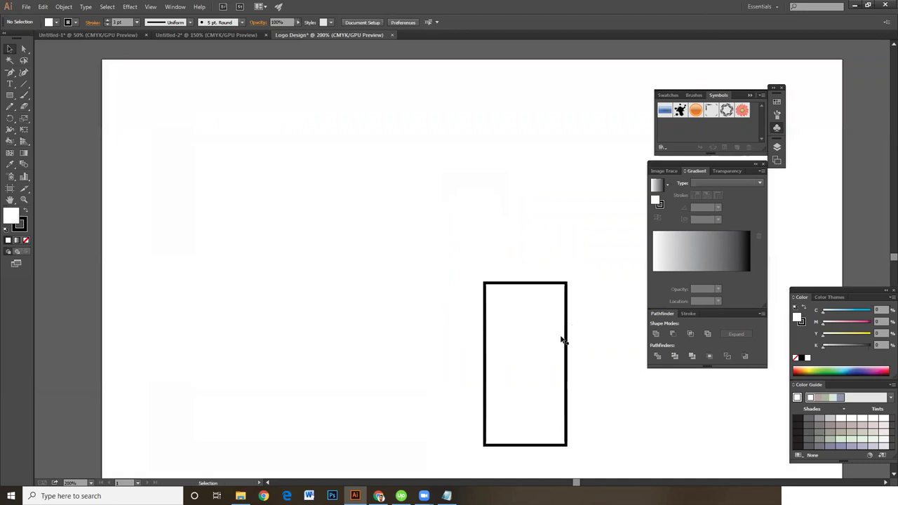
Step: Move the tall rectangle toward the left part of the artboard, keeping its size
{"action": "left_click_drag", "start_coordinate": [403, 207], "coordinate": [529, 265]}
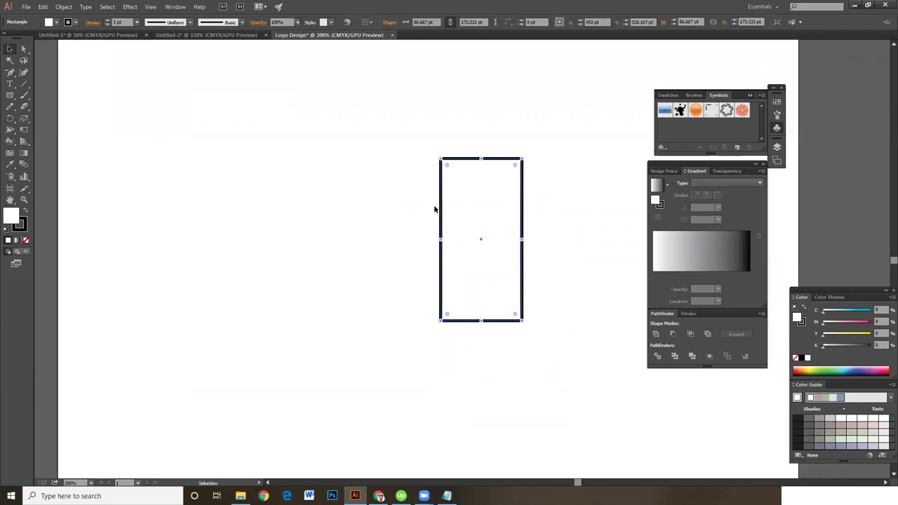
{"action": "left_click_drag", "start_coordinate": [441, 203], "coordinate": [200, 199]}
{"action": "left_click", "coordinate": [347, 220]}
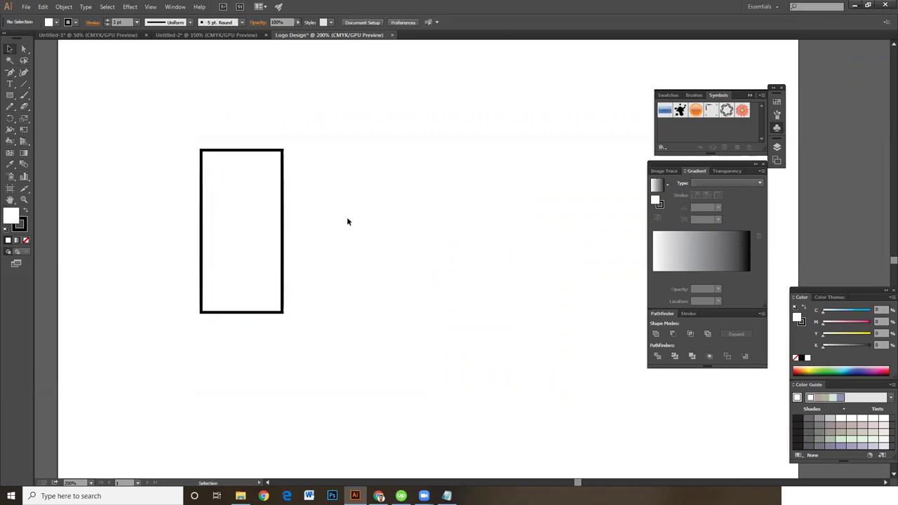
{"action": "left_click_drag", "start_coordinate": [368, 272], "coordinate": [381, 301]}
{"action": "left_click", "coordinate": [296, 232]}
{"action": "left_click_drag", "start_coordinate": [294, 229], "coordinate": [443, 251], "text": "alt"}
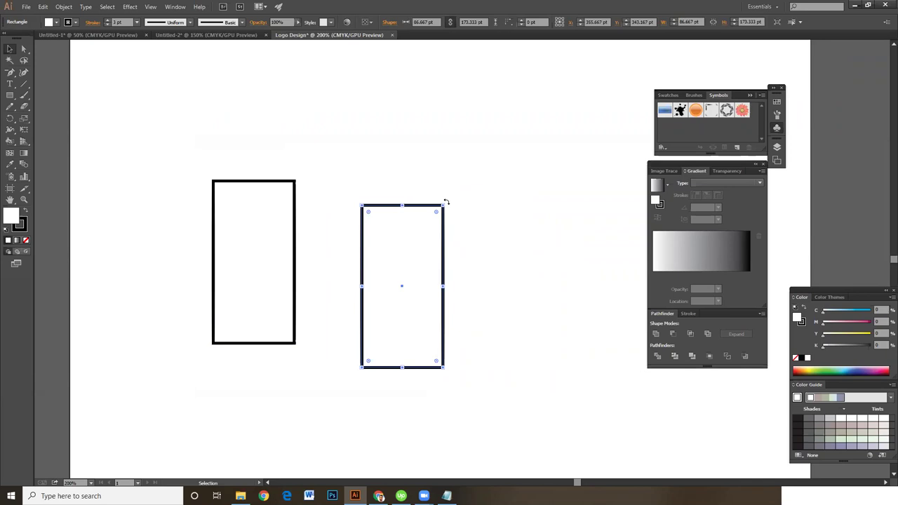
{"action": "left_click_drag", "start_coordinate": [446, 202], "coordinate": [468, 341]}
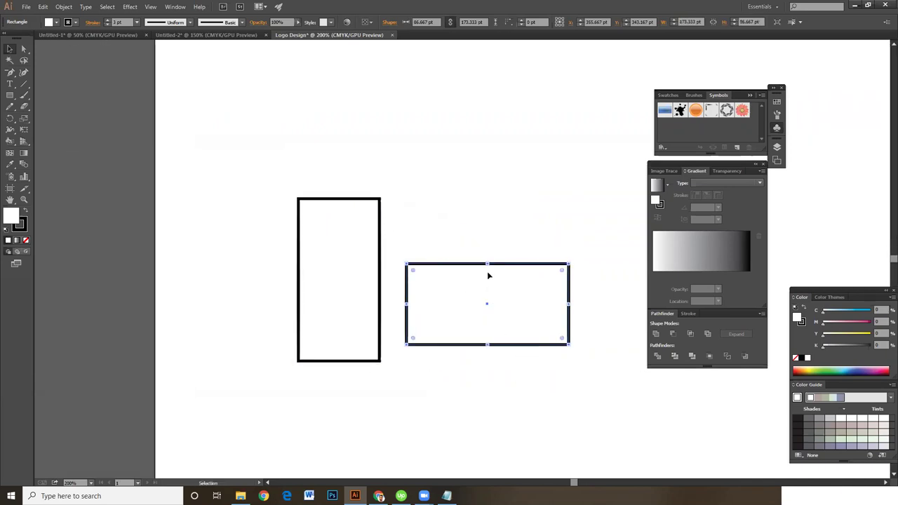
{"action": "left_click_drag", "start_coordinate": [474, 290], "coordinate": [505, 319]}
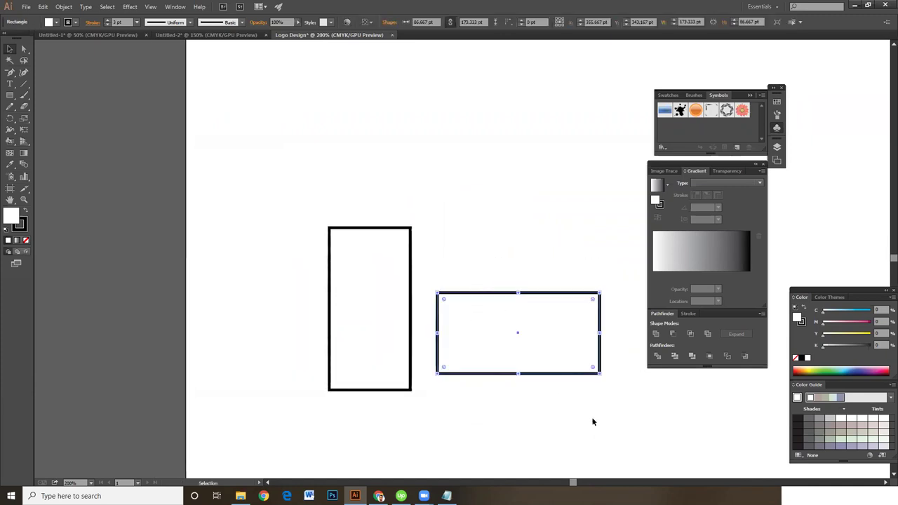
{"action": "key", "text": "Delete"}
Step: Stretch the rectangle upward to a height of about 185.8 pt
{"action": "left_click", "coordinate": [370, 228]}
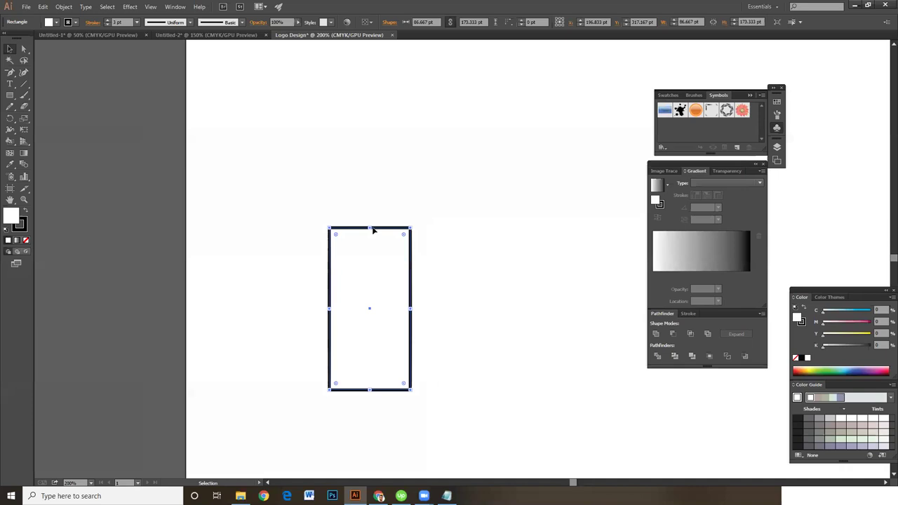
{"action": "left_click_drag", "start_coordinate": [369, 228], "coordinate": [369, 215]}
{"action": "left_click_drag", "start_coordinate": [317, 185], "coordinate": [482, 334]}
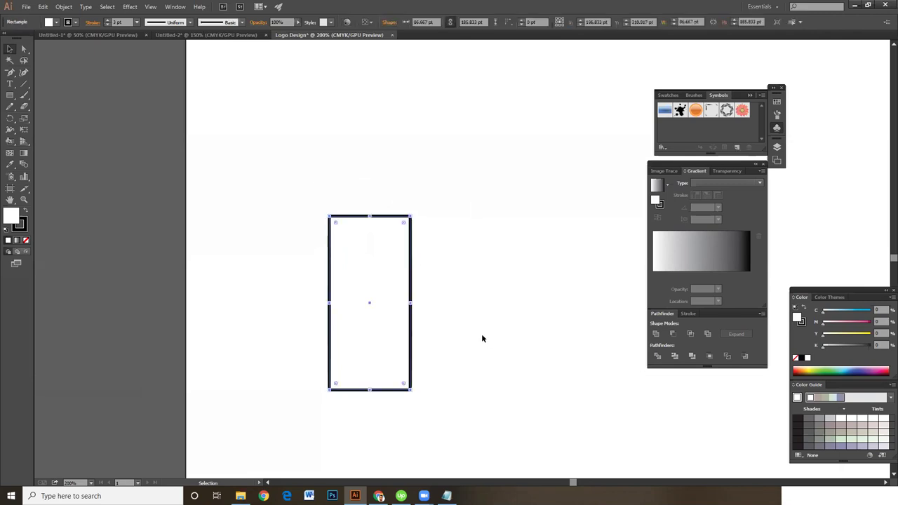
Step: Duplicate the rectangle to its right and rotate the copy 90° so it lies horizontally across the original
{"action": "left_click_drag", "start_coordinate": [412, 258], "coordinate": [487, 262]}
{"action": "left_click_drag", "start_coordinate": [411, 253], "coordinate": [510, 268]}
{"action": "left_click_drag", "start_coordinate": [511, 226], "coordinate": [537, 353]}
Step: Align both rectangles by their top edges and right edges to form a corner shape
{"action": "left_click_drag", "start_coordinate": [354, 194], "coordinate": [521, 283]}
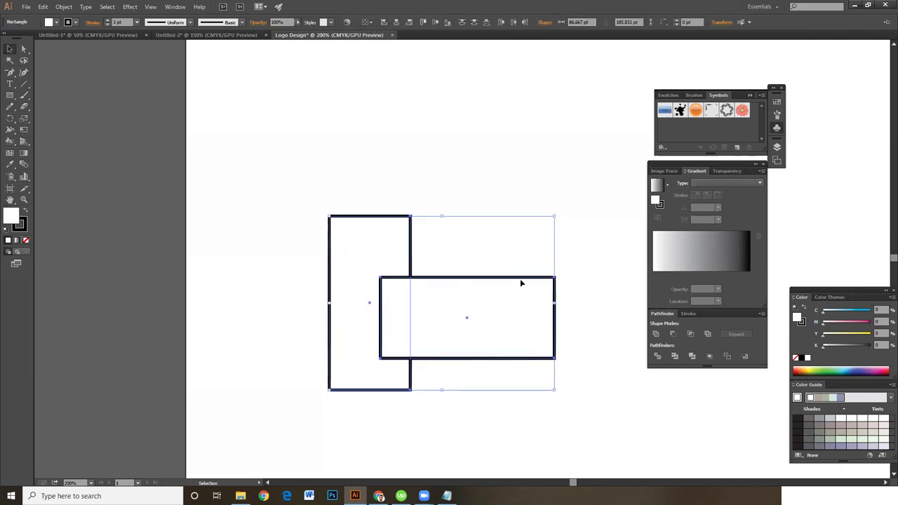
{"action": "left_click", "coordinate": [423, 21]}
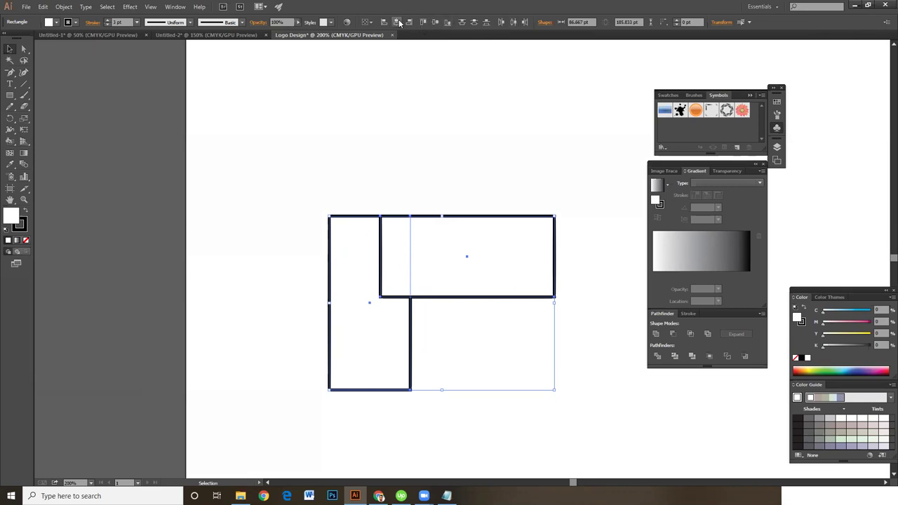
{"action": "left_click", "coordinate": [410, 22]}
{"action": "left_click", "coordinate": [493, 159]}
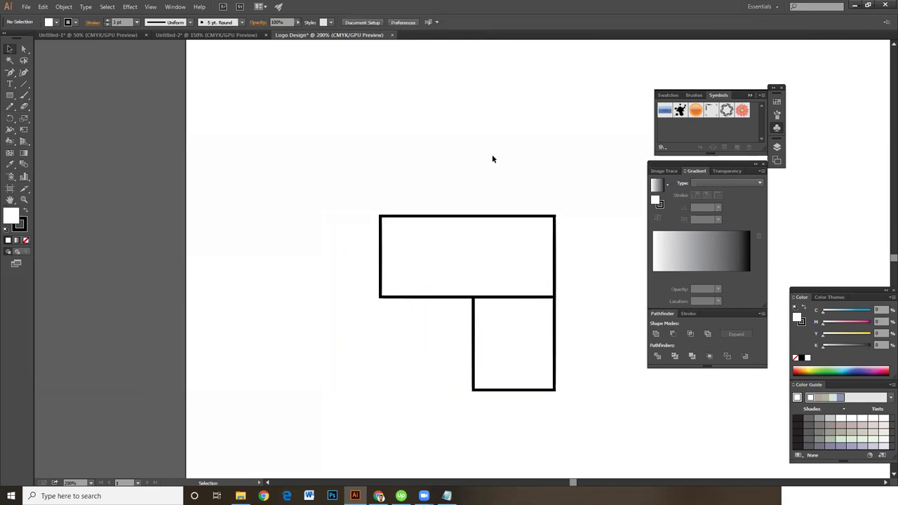
Step: Unite the two overlapping rectangles into a single L-shaped path with Pathfinder
{"action": "left_click_drag", "start_coordinate": [397, 116], "coordinate": [557, 363]}
{"action": "left_click", "coordinate": [400, 153]}
{"action": "left_click_drag", "start_coordinate": [401, 146], "coordinate": [541, 365]}
{"action": "left_click", "coordinate": [402, 130]}
{"action": "left_click_drag", "start_coordinate": [402, 130], "coordinate": [554, 361]}
{"action": "left_click_drag", "start_coordinate": [383, 143], "coordinate": [542, 376]}
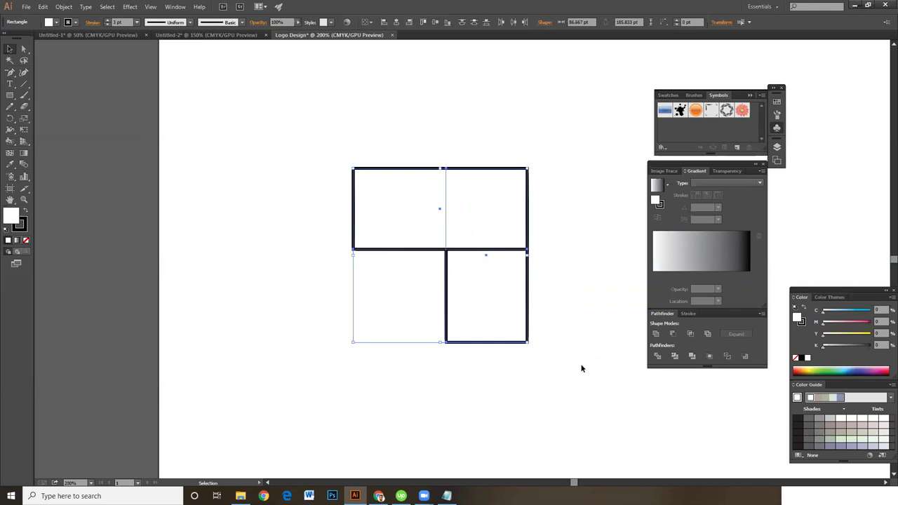
{"action": "left_click", "coordinate": [409, 144]}
{"action": "left_click_drag", "start_coordinate": [409, 144], "coordinate": [532, 334]}
{"action": "left_click", "coordinate": [656, 335]}
{"action": "left_click", "coordinate": [577, 218]}
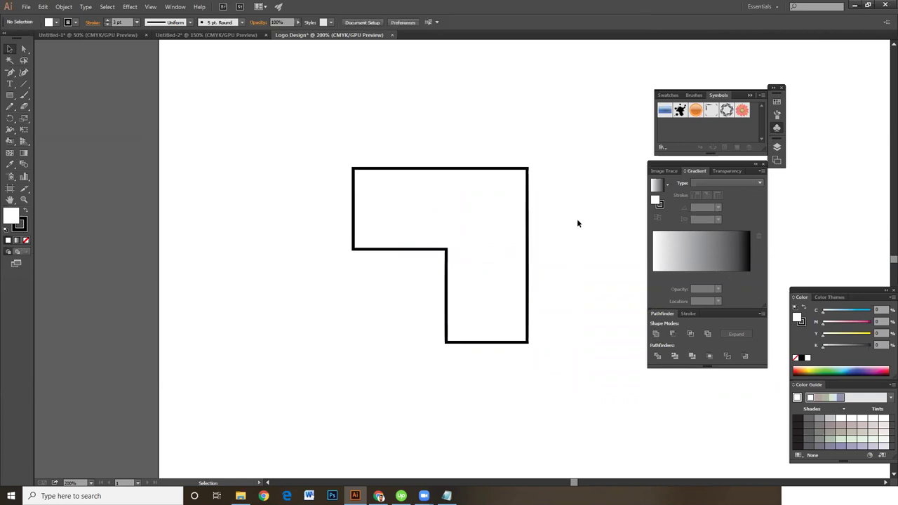
Step: Scale the L-shaped path down proportionally to about 110 pt wide and high
{"action": "key", "text": "ctrl+minus"}
{"action": "key", "text": "ctrl+minus"}
{"action": "key", "text": "ctrl+minus"}
{"action": "key", "text": "ctrl+minus"}
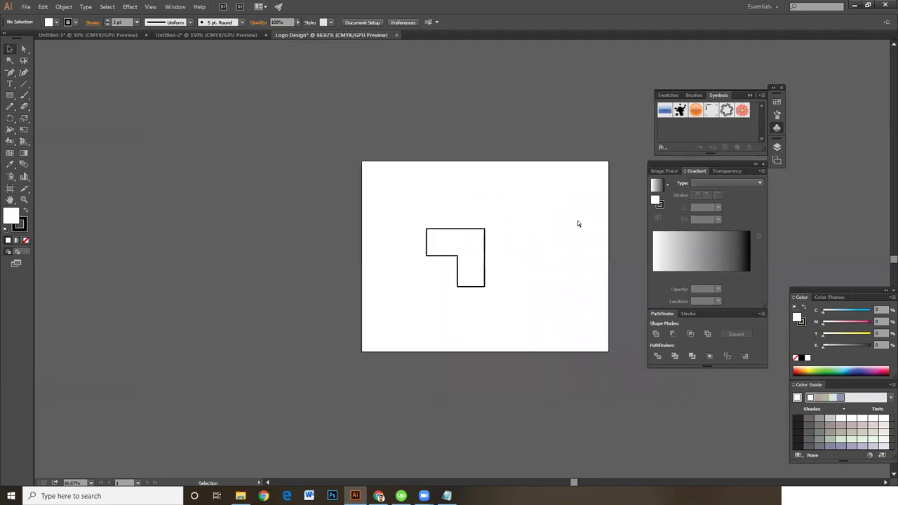
{"action": "key", "text": "ctrl+plus"}
{"action": "key", "text": "ctrl+plus"}
{"action": "left_click_drag", "start_coordinate": [381, 132], "coordinate": [559, 344]}
{"action": "left_click_drag", "start_coordinate": [514, 323], "coordinate": [485, 294]}
{"action": "left_click", "coordinate": [560, 305]}
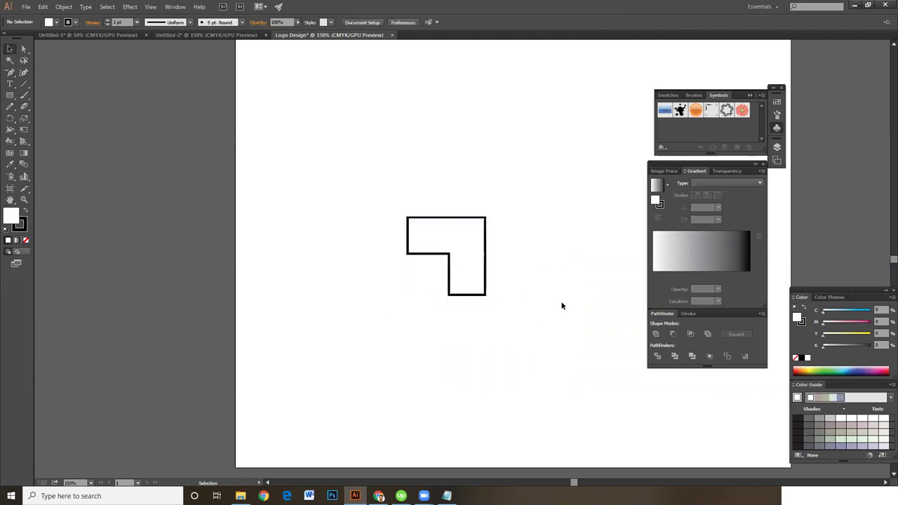
Step: Rotate the L-shaped path so its outer corner points straight down and its notch faces up
{"action": "left_click_drag", "start_coordinate": [410, 178], "coordinate": [604, 377]}
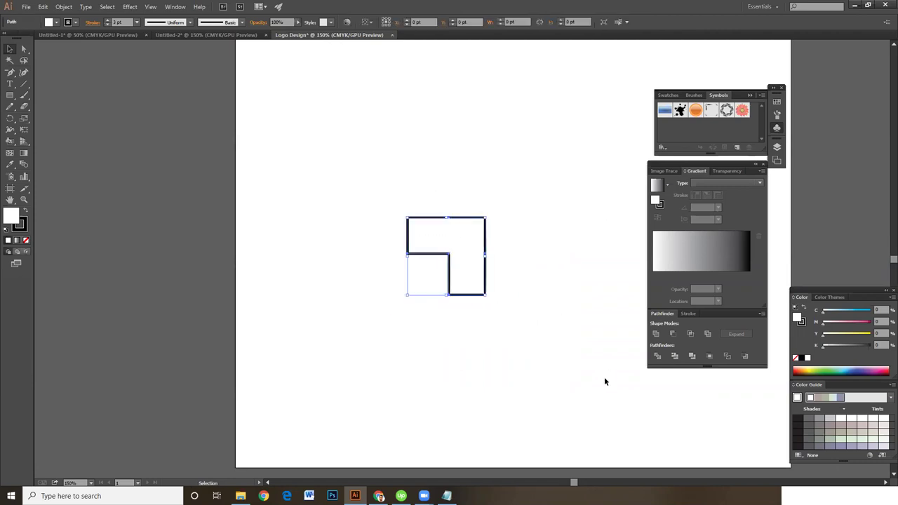
{"action": "key", "text": "ctrl+plus"}
{"action": "key", "text": "ctrl+plus"}
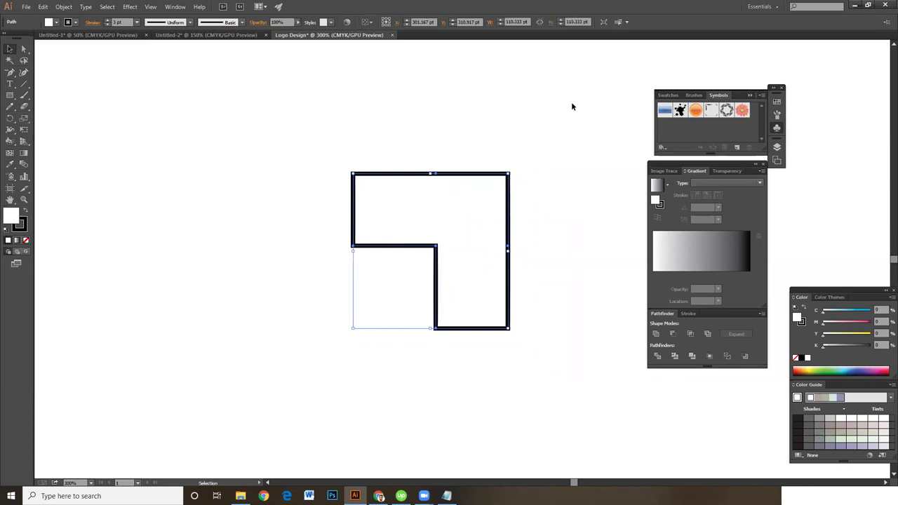
{"action": "left_click", "coordinate": [553, 166]}
{"action": "left_click", "coordinate": [509, 203]}
{"action": "left_click_drag", "start_coordinate": [509, 169], "coordinate": [447, 377]}
{"action": "left_click", "coordinate": [353, 174]}
{"action": "left_click", "coordinate": [472, 272]}
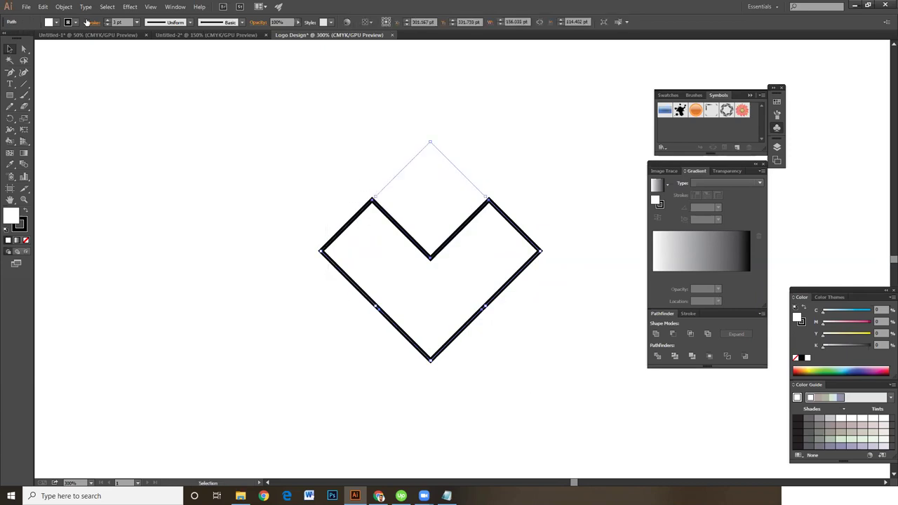
Step: Round the four outer corners of the two upper arms to a radius of about 25.73 pt, forming a heart
{"action": "left_click", "coordinate": [23, 49]}
{"action": "left_click_drag", "start_coordinate": [287, 220], "coordinate": [341, 293]}
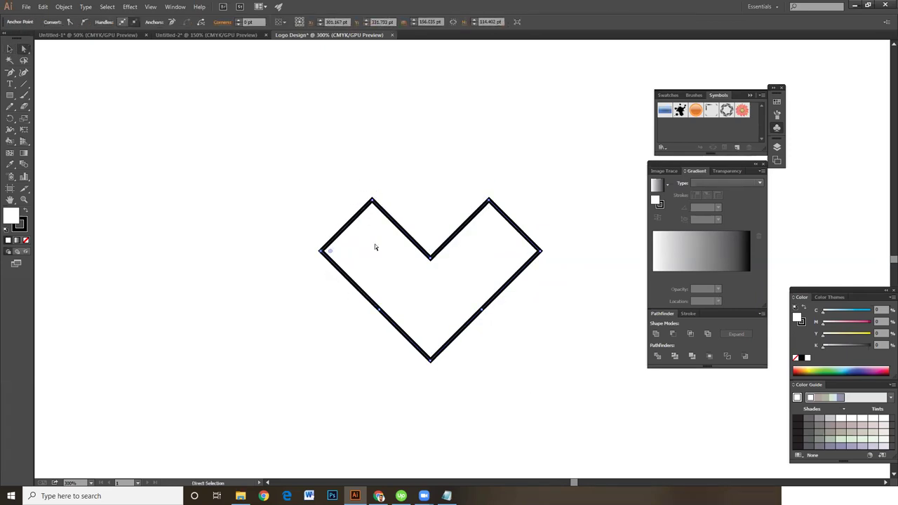
{"action": "left_click_drag", "start_coordinate": [274, 215], "coordinate": [341, 281]}
{"action": "left_click_drag", "start_coordinate": [343, 184], "coordinate": [388, 228]}
{"action": "left_click_drag", "start_coordinate": [562, 225], "coordinate": [513, 299]}
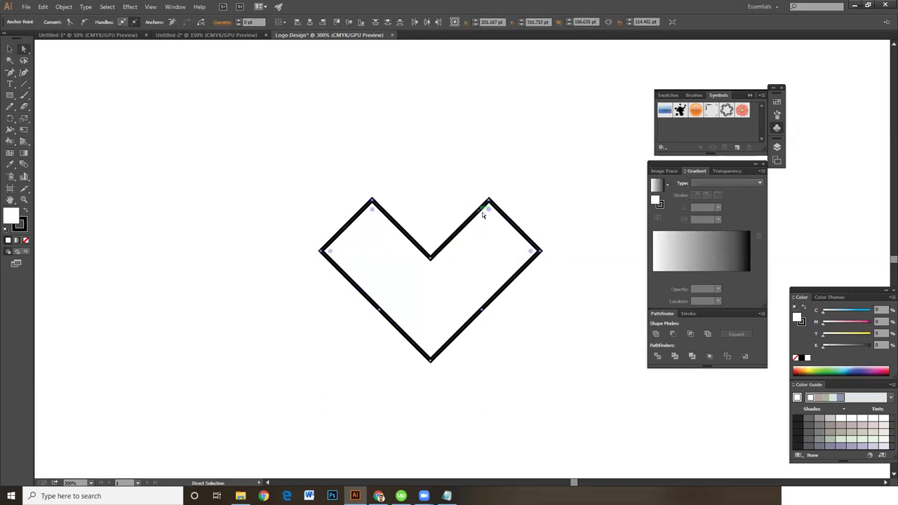
{"action": "left_click_drag", "start_coordinate": [489, 212], "coordinate": [481, 259]}
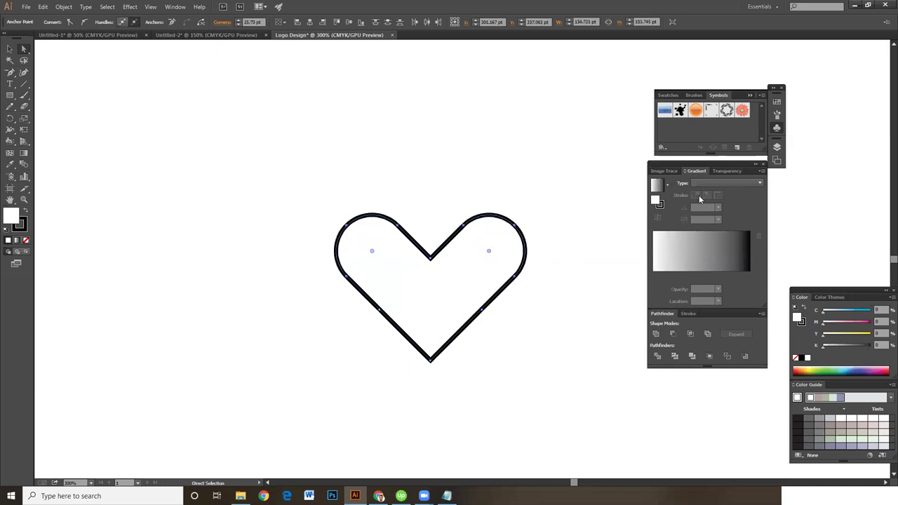
Step: Move the whole heart to the right and slightly up on the artboard
{"action": "left_click", "coordinate": [10, 49]}
{"action": "left_click_drag", "start_coordinate": [214, 145], "coordinate": [567, 422]}
{"action": "left_click", "coordinate": [559, 342]}
{"action": "left_click_drag", "start_coordinate": [426, 254], "coordinate": [499, 240]}
{"action": "left_click", "coordinate": [352, 220]}
{"action": "key", "text": "ctrl+minus"}
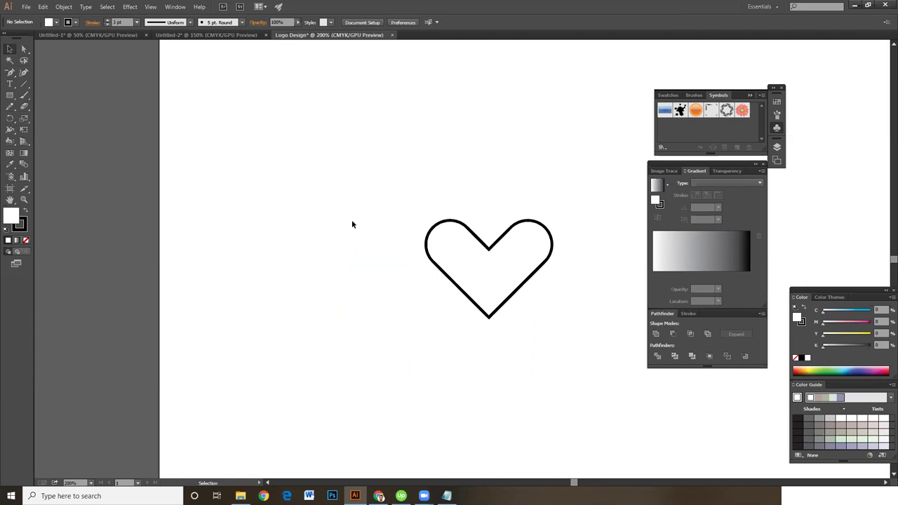
{"action": "key", "text": "ctrl+plus"}
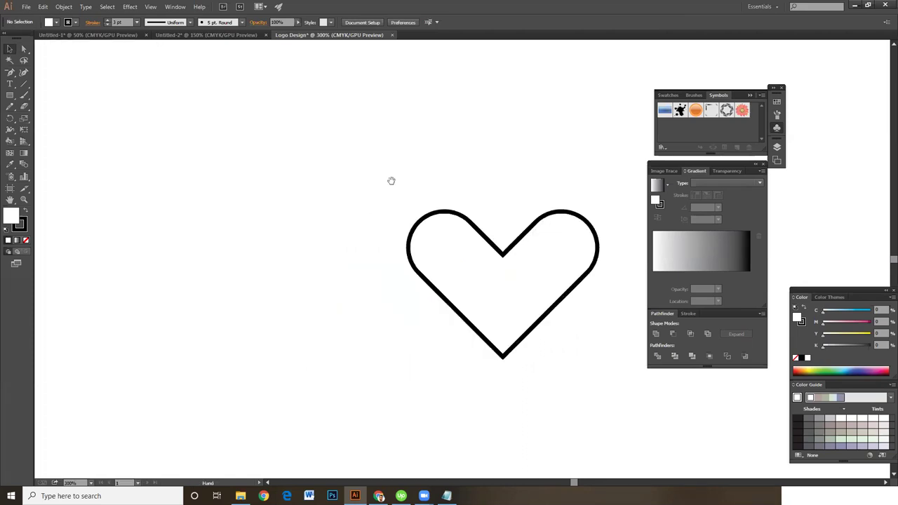
Step: Draw a circle about 96 pt in diameter with the Ellipse tool and place it left of the heart
{"action": "left_click_drag", "start_coordinate": [382, 227], "coordinate": [381, 203]}
{"action": "left_click", "coordinate": [10, 95]}
{"action": "left_click", "coordinate": [40, 120]}
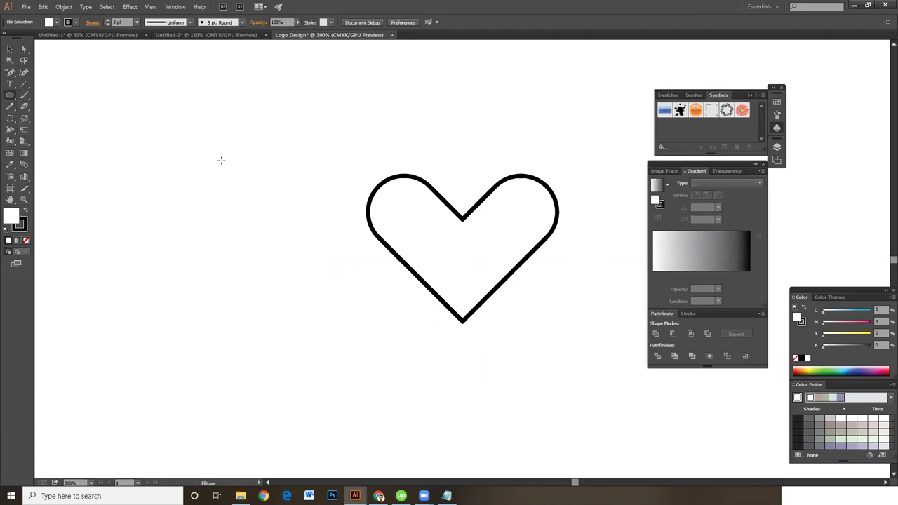
{"action": "left_click_drag", "start_coordinate": [338, 165], "coordinate": [422, 291]}
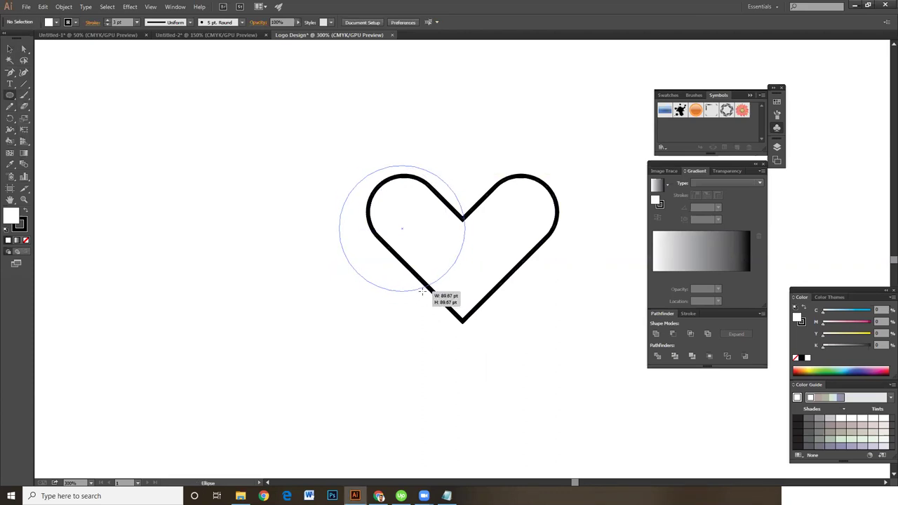
{"action": "left_click_drag", "start_coordinate": [422, 292], "coordinate": [430, 301]}
{"action": "left_click", "coordinate": [9, 49]}
{"action": "left_click_drag", "start_coordinate": [375, 174], "coordinate": [197, 223]}
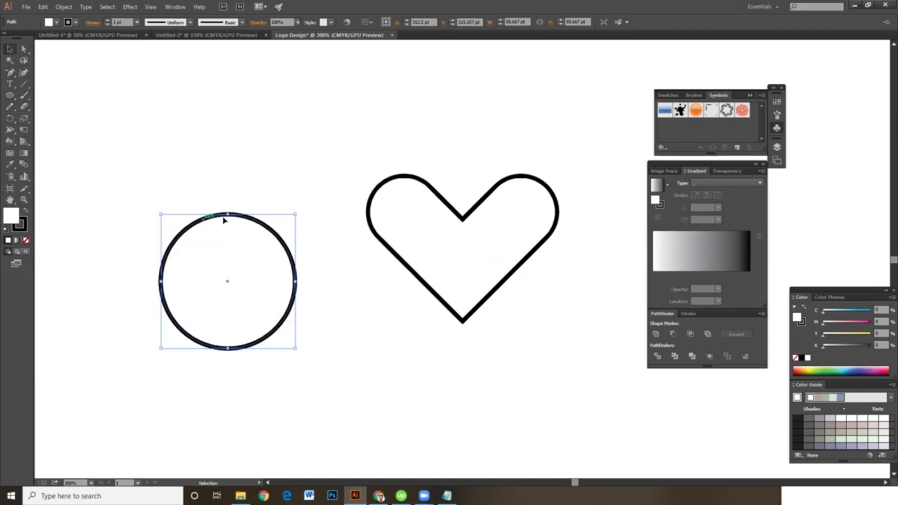
Step: Move the circle over the heart's lower point and scale it down proportionally
{"action": "key", "text": "a"}
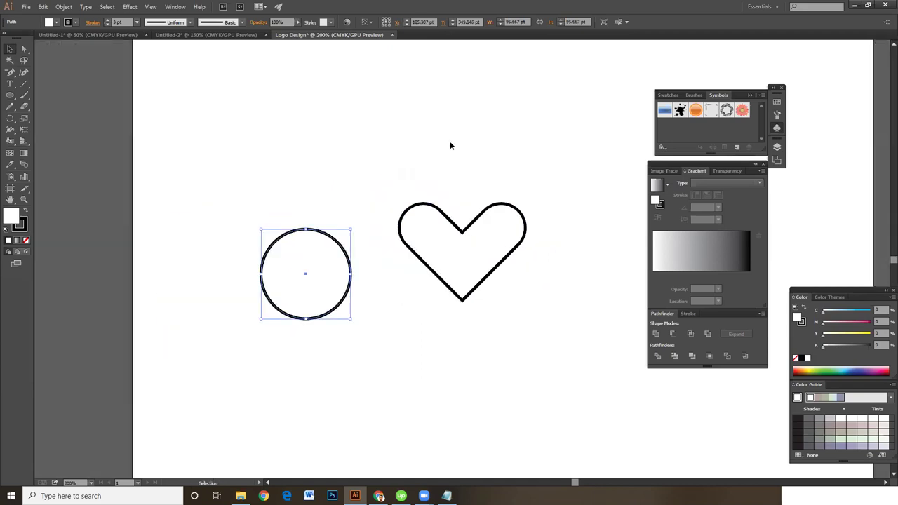
{"action": "left_click_drag", "start_coordinate": [376, 291], "coordinate": [437, 250]}
{"action": "key", "text": "v"}
{"action": "left_click", "coordinate": [271, 120]}
{"action": "left_click", "coordinate": [303, 223]}
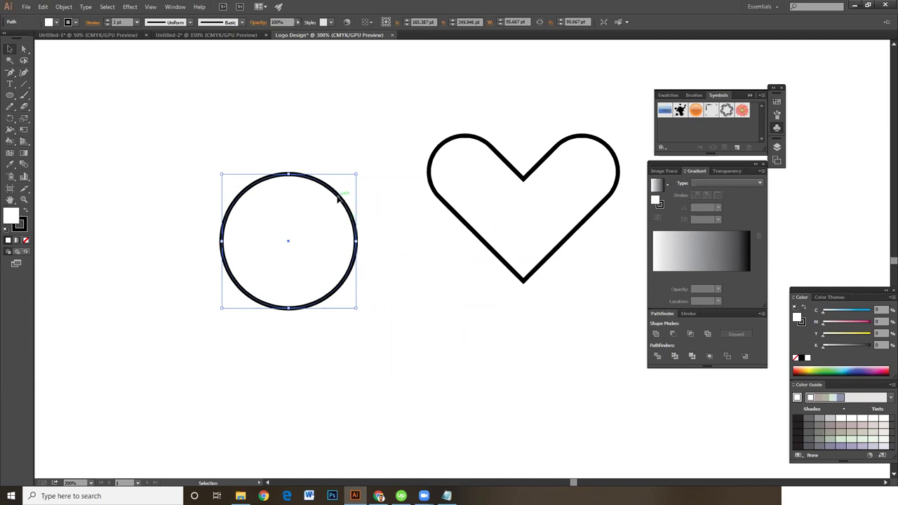
{"action": "left_click_drag", "start_coordinate": [338, 200], "coordinate": [563, 214]}
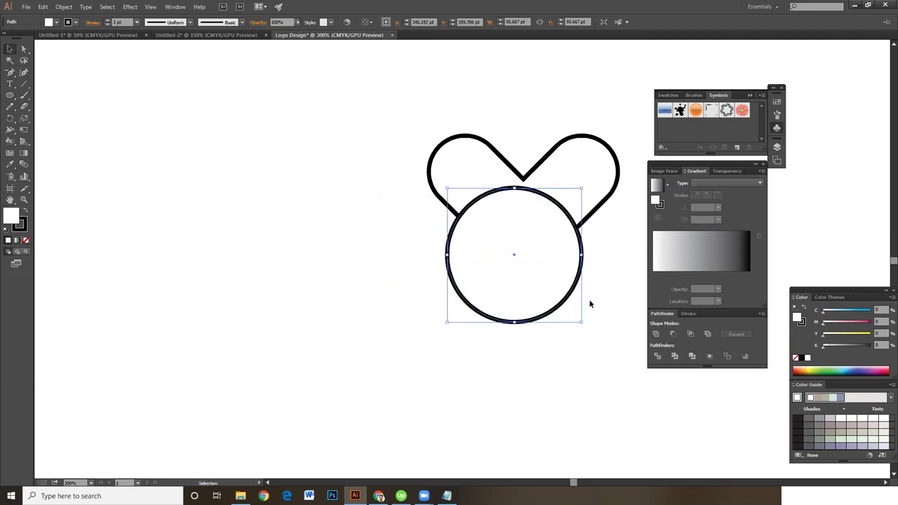
{"action": "left_click_drag", "start_coordinate": [581, 323], "coordinate": [564, 304]}
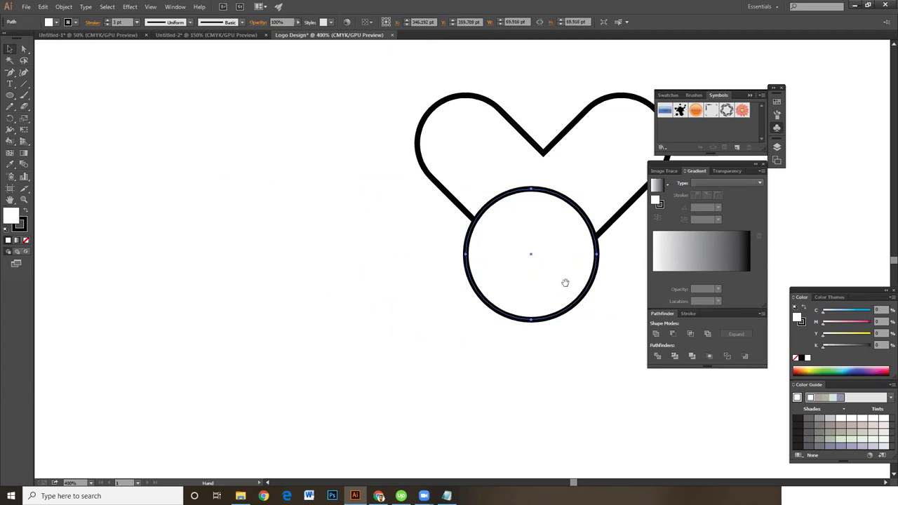
{"action": "key", "text": "ctrl+equal"}
{"action": "left_click_drag", "start_coordinate": [581, 403], "coordinate": [457, 315]}
{"action": "left_click", "coordinate": [582, 390]}
{"action": "key", "text": "ctrl+equal"}
Step: Reduce the stroke weight of both the heart and the circle to 2 pt
{"action": "left_click", "coordinate": [447, 156]}
{"action": "left_click", "coordinate": [452, 148]}
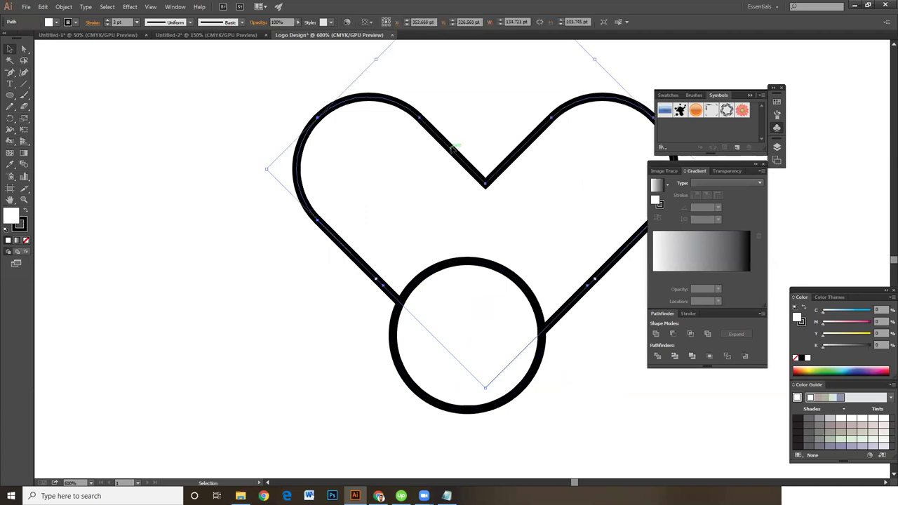
{"action": "left_click", "coordinate": [107, 24]}
{"action": "left_click", "coordinate": [217, 289]}
{"action": "left_click", "coordinate": [442, 269]}
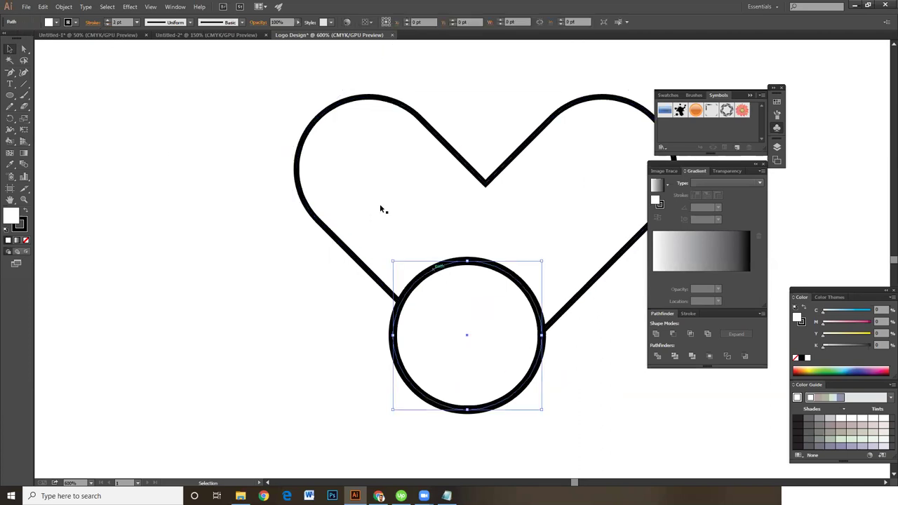
{"action": "left_click", "coordinate": [109, 26]}
{"action": "left_click", "coordinate": [351, 280]}
{"action": "left_click_drag", "start_coordinate": [423, 243], "coordinate": [441, 286]}
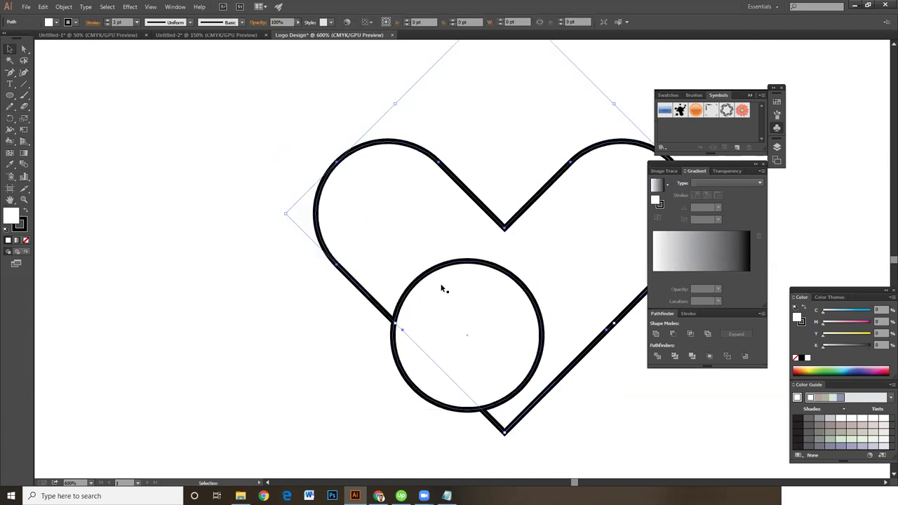
{"action": "key", "text": "ctrl+z"}
{"action": "left_click", "coordinate": [425, 271]}
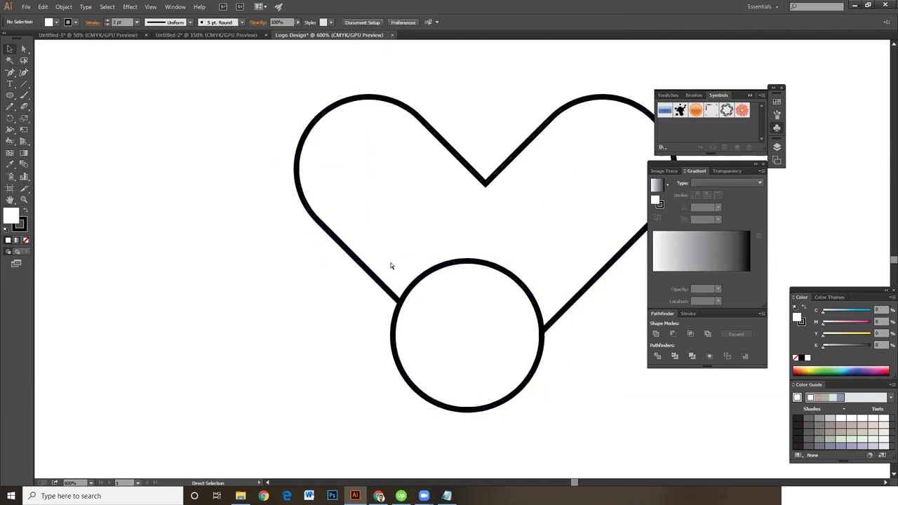
Step: Shrink the circle to about 47.3 pt in diameter and place it inside the heart, touching the lower-left edge
{"action": "mouse_move", "coordinate": [437, 267]}
{"action": "left_mouse_down"}
{"action": "mouse_move", "coordinate": [422, 185]}
{"action": "mouse_move", "coordinate": [431, 190]}
{"action": "left_mouse_up"}
{"action": "left_click_drag", "start_coordinate": [539, 187], "coordinate": [531, 191]}
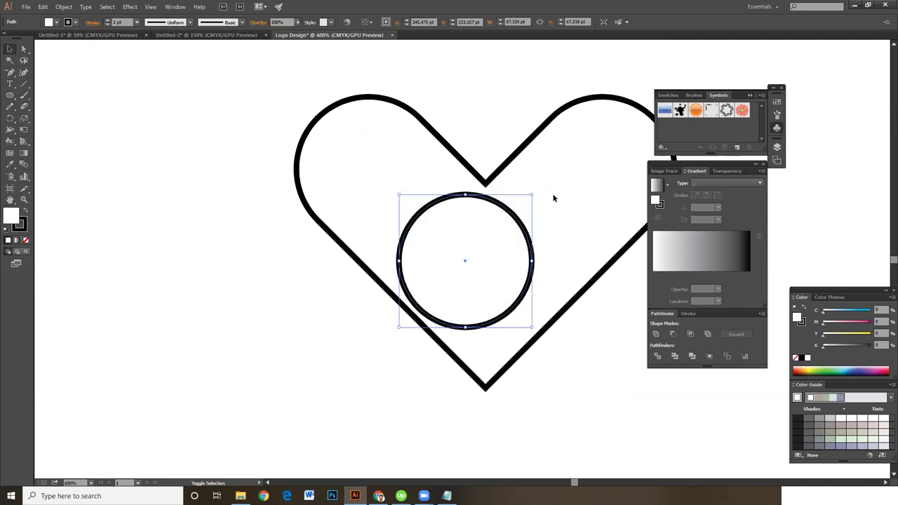
{"action": "left_click", "coordinate": [546, 200]}
{"action": "scroll", "coordinate": [498, 202], "scroll_direction": "down", "scroll_amount": 1}
{"action": "left_click_drag", "start_coordinate": [454, 173], "coordinate": [451, 177]}
{"action": "left_click", "coordinate": [576, 181]}
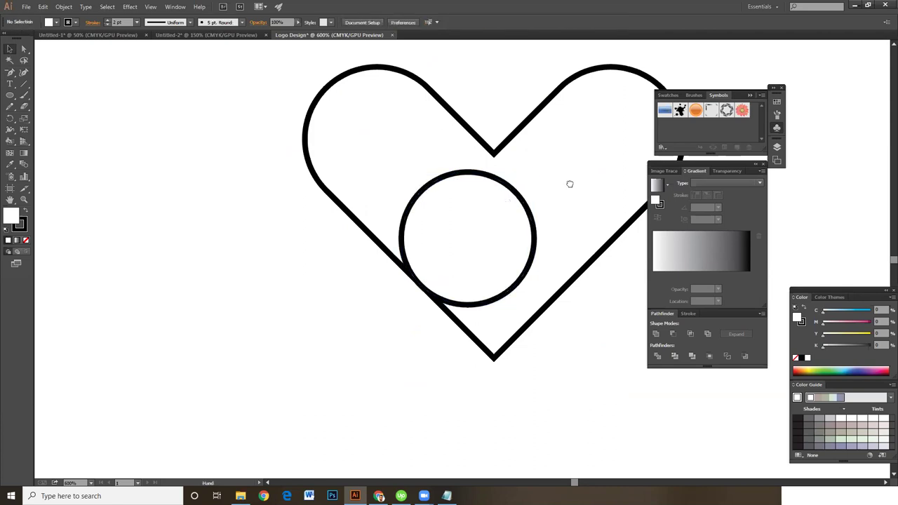
Step: Enlarge the circle slightly in proportion and reposition it inside the heart, still touching the heart's lower-left edge
{"action": "scroll", "coordinate": [536, 206], "scroll_direction": "up", "scroll_amount": 2}
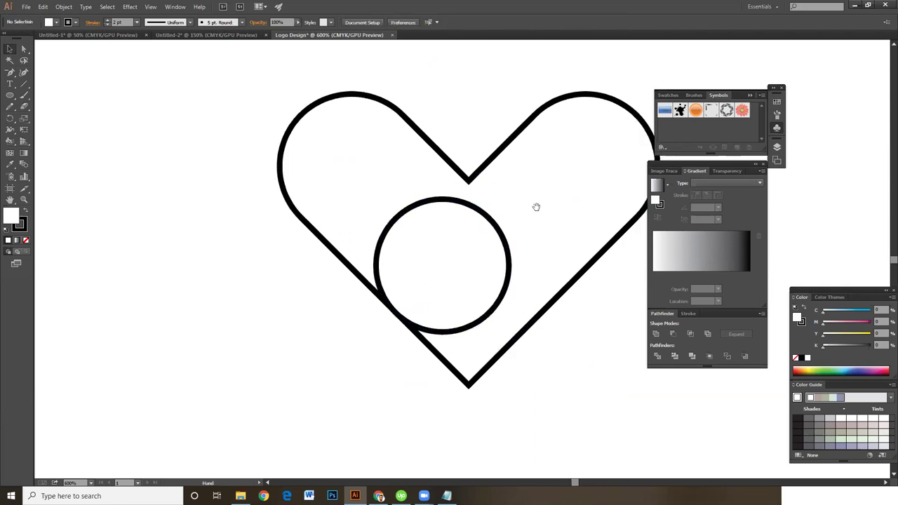
{"action": "left_click", "coordinate": [452, 207]}
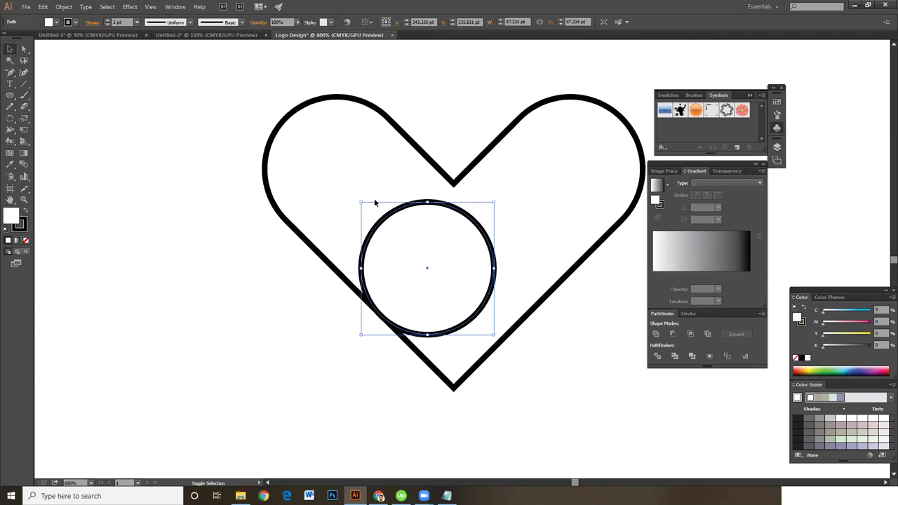
{"action": "left_click_drag", "start_coordinate": [361, 202], "coordinate": [356, 200]}
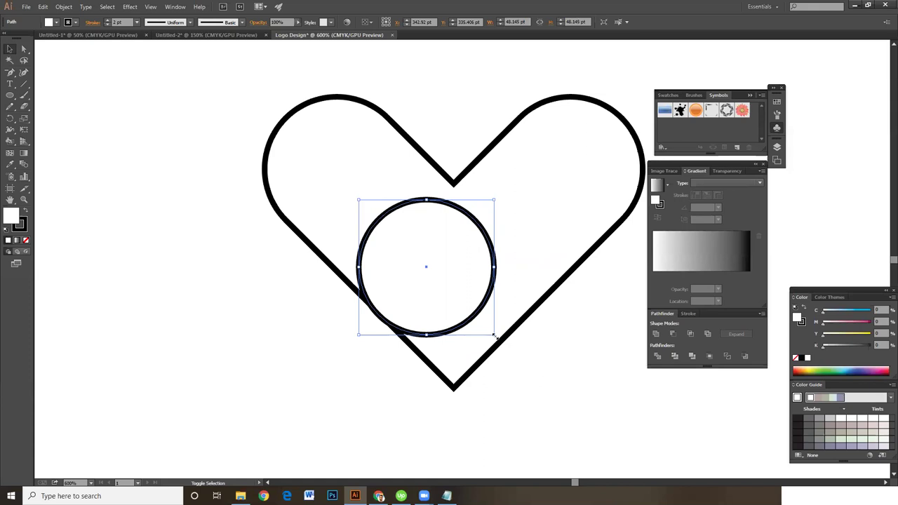
{"action": "left_click_drag", "start_coordinate": [495, 335], "coordinate": [498, 337]}
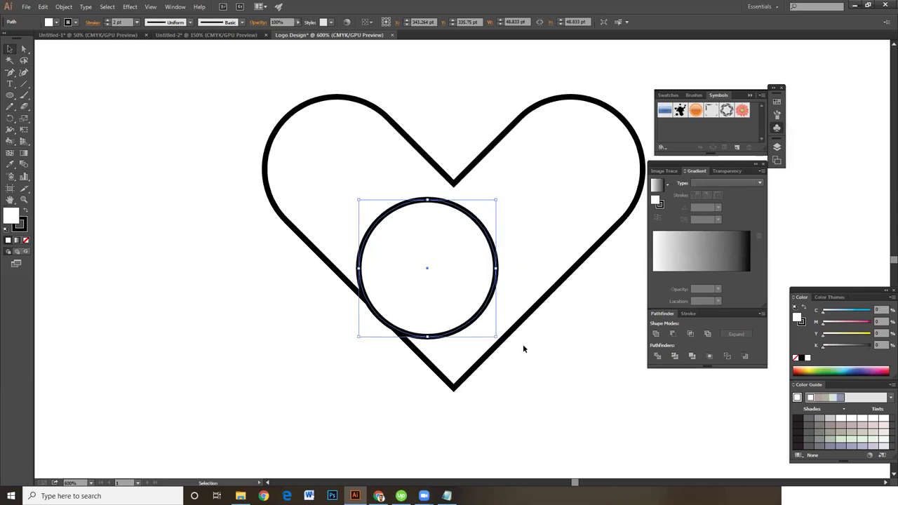
{"action": "left_click_drag", "start_coordinate": [495, 335], "coordinate": [503, 344]}
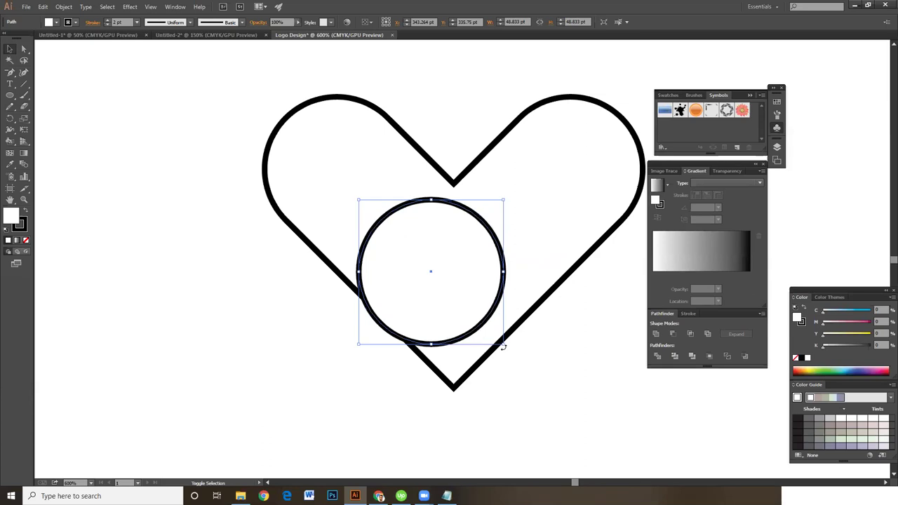
{"action": "left_click_drag", "start_coordinate": [501, 298], "coordinate": [505, 296]}
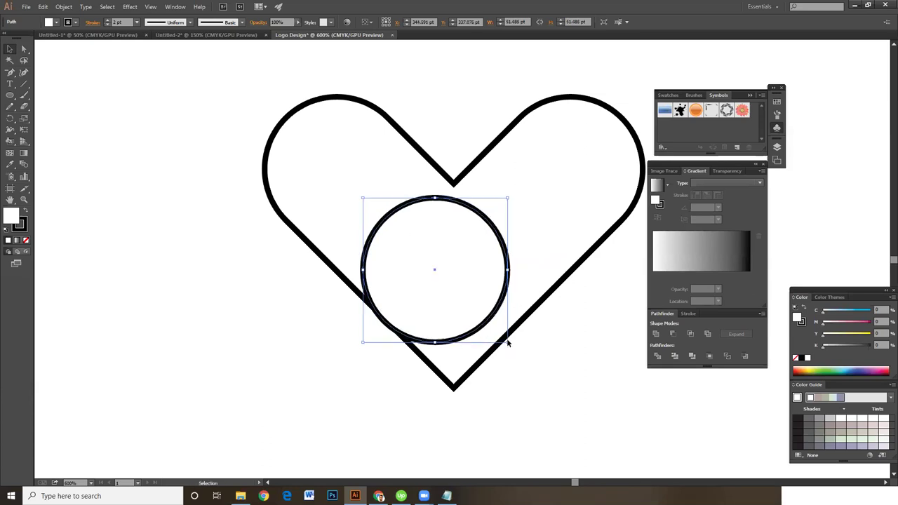
{"action": "mouse_move", "coordinate": [509, 343]}
{"action": "left_mouse_down"}
{"action": "mouse_move", "coordinate": [507, 335]}
{"action": "mouse_move", "coordinate": [515, 355]}
{"action": "left_mouse_up"}
{"action": "left_click", "coordinate": [531, 354]}
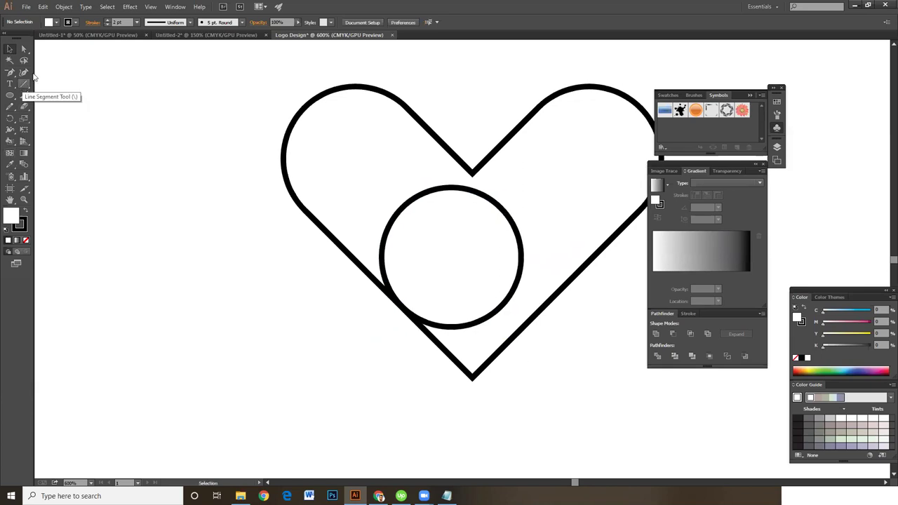
Step: Draw a straight diagonal line about 117 pt long with the Pen tool, from the heart's right lobe through the circle to below its lower-left edge
{"action": "left_click", "coordinate": [11, 73]}
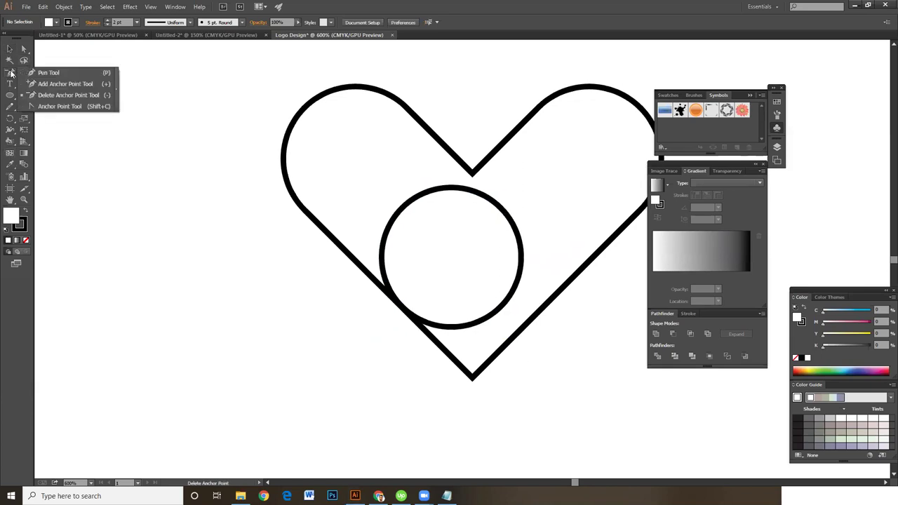
{"action": "left_click", "coordinate": [45, 75]}
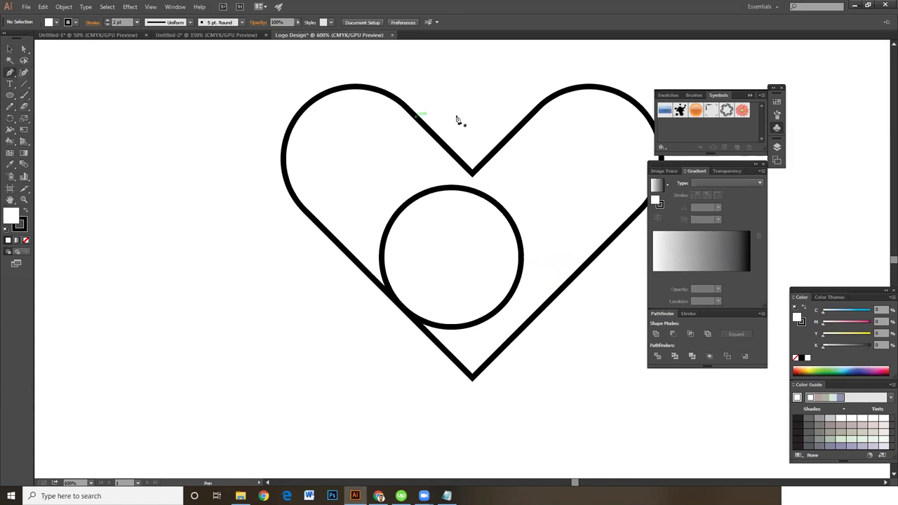
{"action": "left_click", "coordinate": [550, 87]}
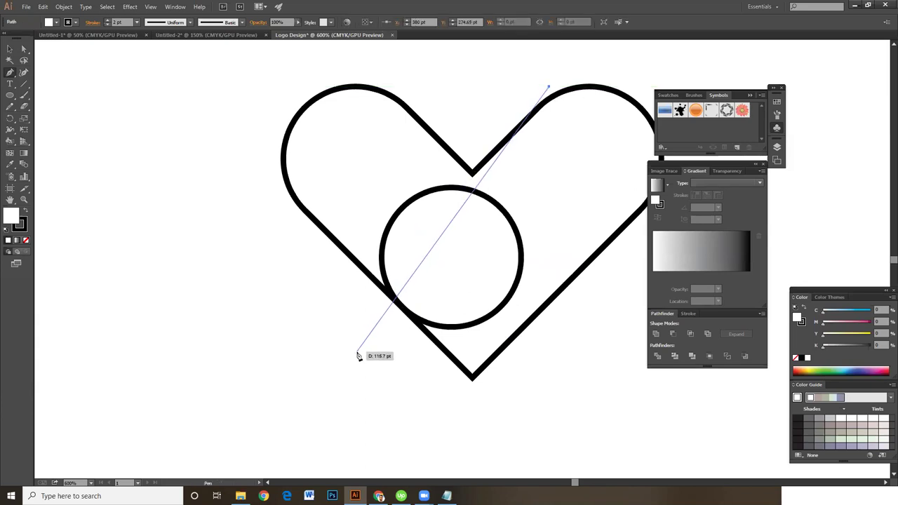
{"action": "left_click", "coordinate": [357, 352]}
{"action": "left_click", "coordinate": [10, 49]}
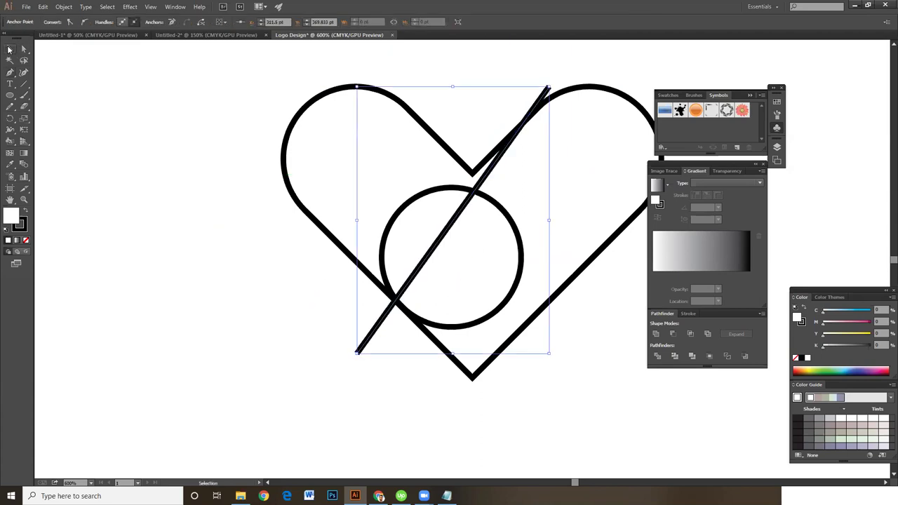
{"action": "left_click", "coordinate": [221, 310]}
Step: Duplicate the circle and the diagonal line together and place the copy on the empty area left of the heart
{"action": "left_click", "coordinate": [546, 91]}
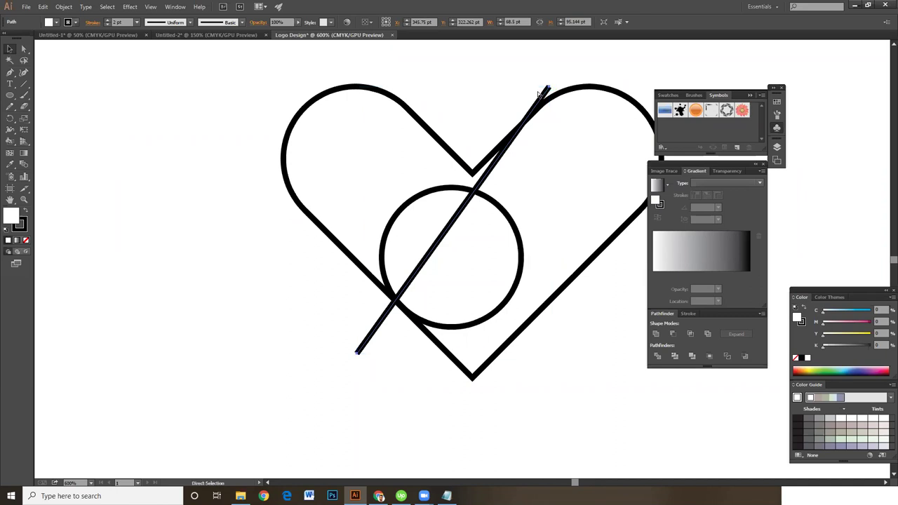
{"action": "key", "text": "ctrl+="}
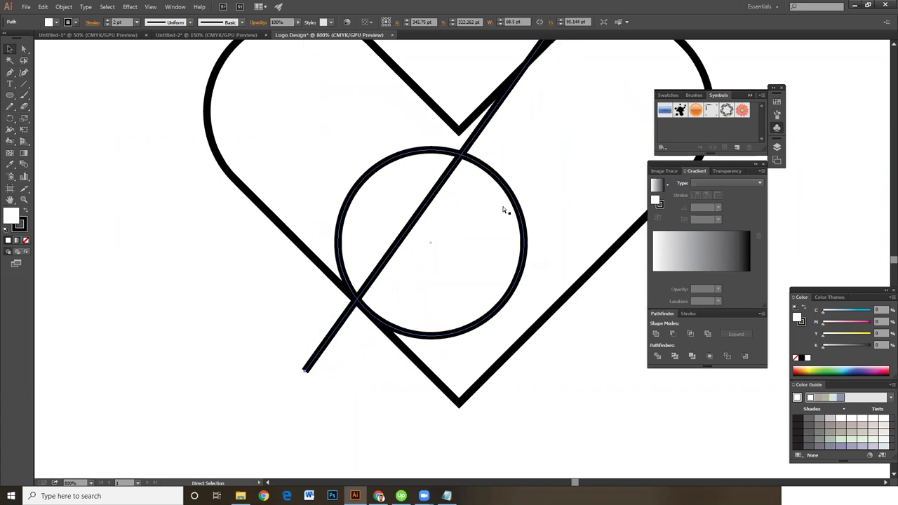
{"action": "key", "text": "ctrl+minus"}
{"action": "left_click_drag", "start_coordinate": [537, 156], "coordinate": [253, 251]}
{"action": "key", "text": "ctrl+z"}
{"action": "left_click_drag", "start_coordinate": [601, 138], "coordinate": [313, 218]}
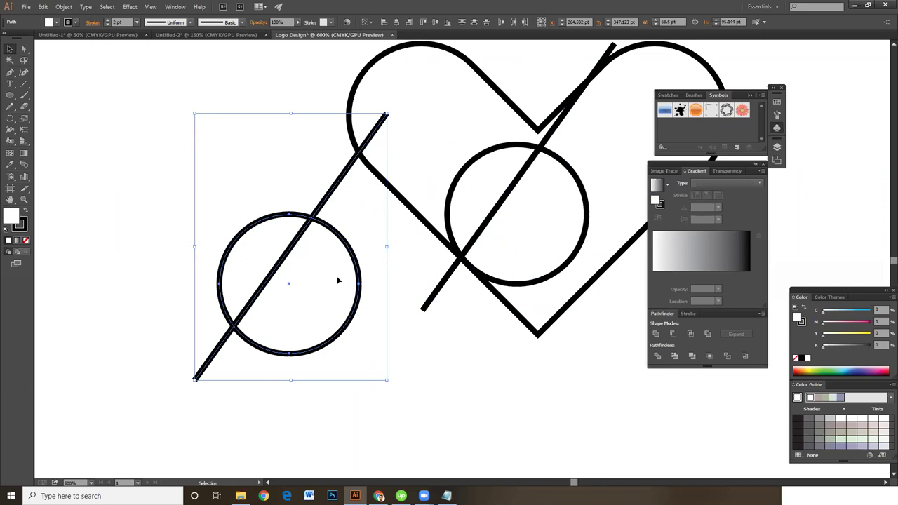
{"action": "left_click_drag", "start_coordinate": [314, 240], "coordinate": [233, 253]}
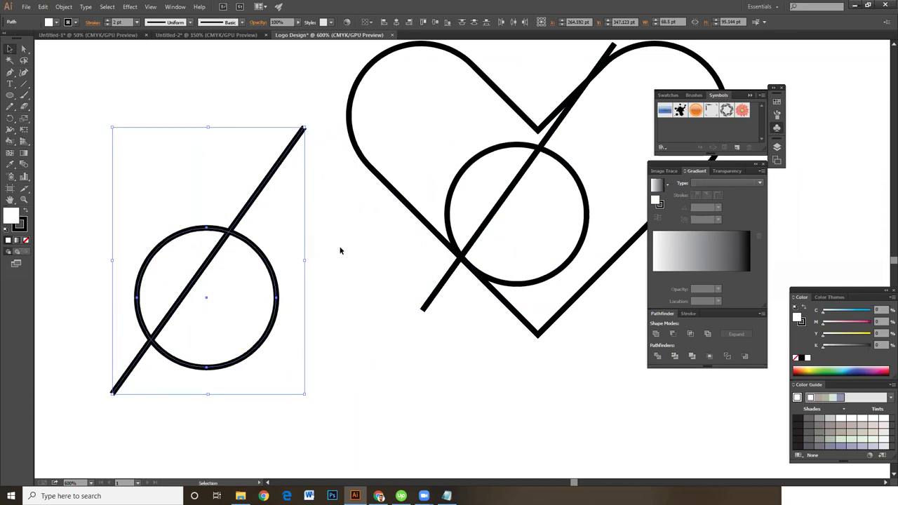
{"action": "left_click", "coordinate": [341, 247]}
{"action": "key", "text": "k"}
{"action": "left_click", "coordinate": [246, 279]}
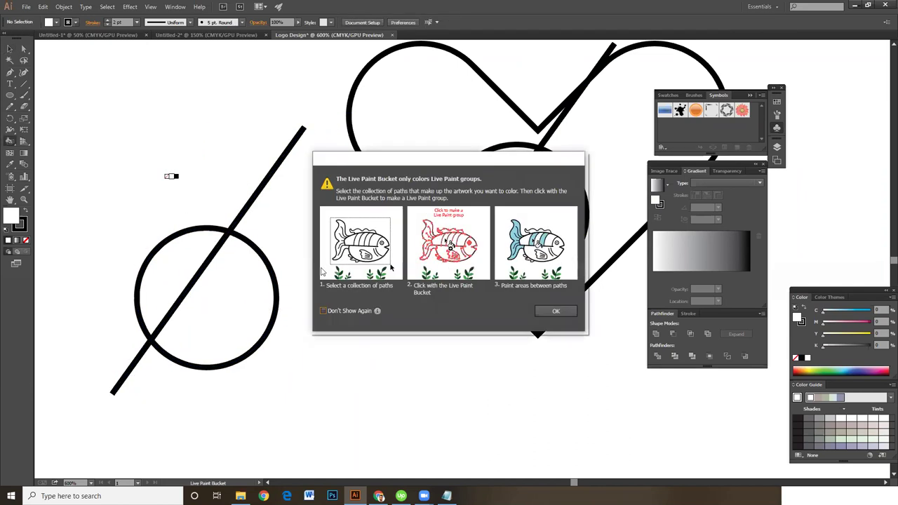
{"action": "left_click", "coordinate": [569, 313]}
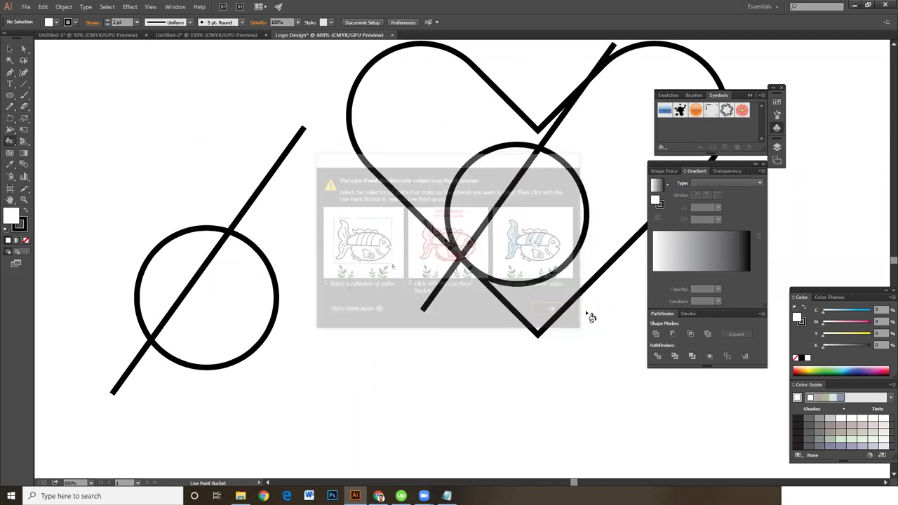
{"action": "left_click", "coordinate": [10, 48]}
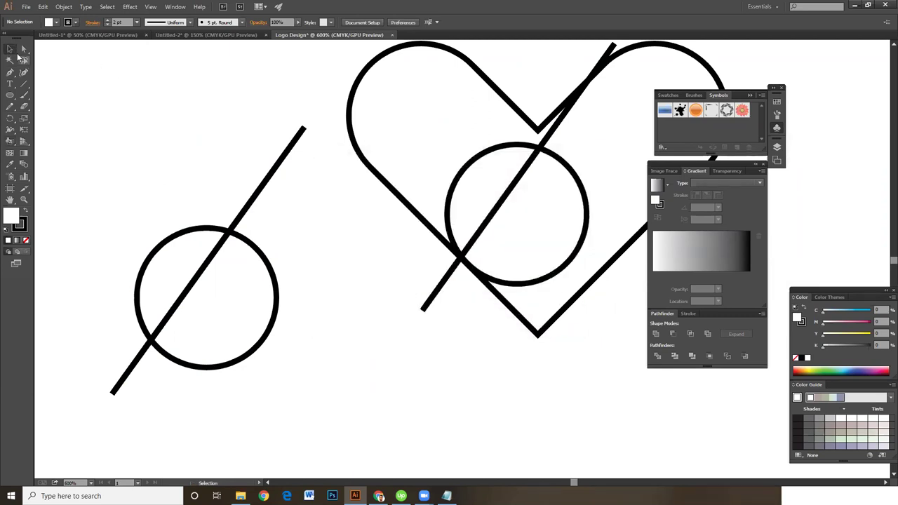
Step: Remove the line's upper end and the circle's left segment from the copied shapes with the Shape Builder tool
{"action": "left_click_drag", "start_coordinate": [145, 138], "coordinate": [369, 327]}
{"action": "key", "text": "ctrl+shift+b"}
{"action": "key", "text": "ctrl+equal"}
{"action": "key", "text": "space"}
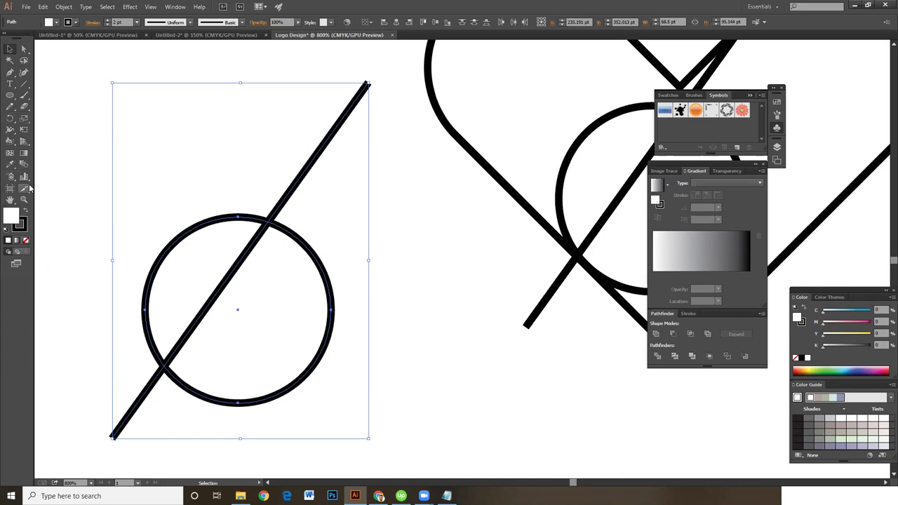
{"action": "left_click_drag", "start_coordinate": [12, 146], "coordinate": [43, 146]}
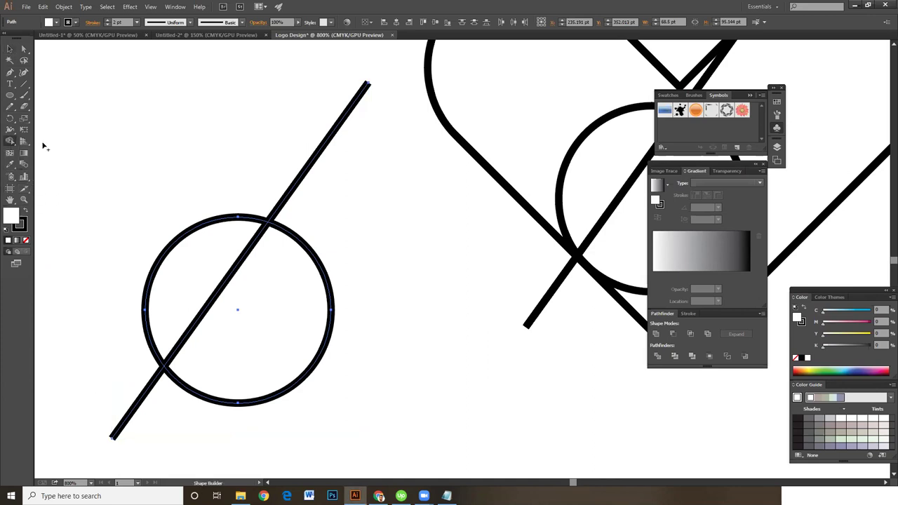
{"action": "scroll", "coordinate": [211, 183], "scroll_direction": "down", "scroll_amount": 1}
{"action": "scroll", "coordinate": [323, 138], "scroll_direction": "left", "scroll_amount": 1}
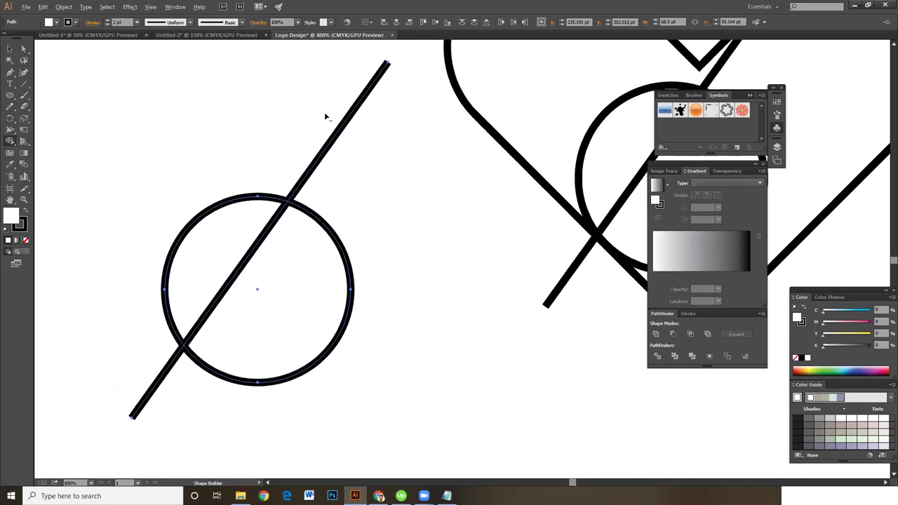
{"action": "left_click", "coordinate": [343, 126], "text": "alt"}
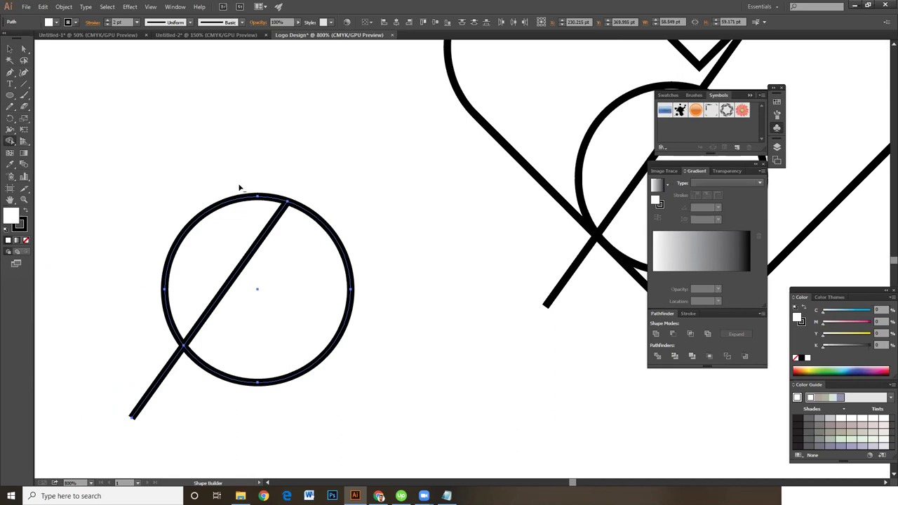
{"action": "left_click", "coordinate": [226, 225], "text": "alt"}
{"action": "left_click", "coordinate": [10, 49]}
{"action": "left_click", "coordinate": [249, 104]}
{"action": "key", "text": "ctrl+plus"}
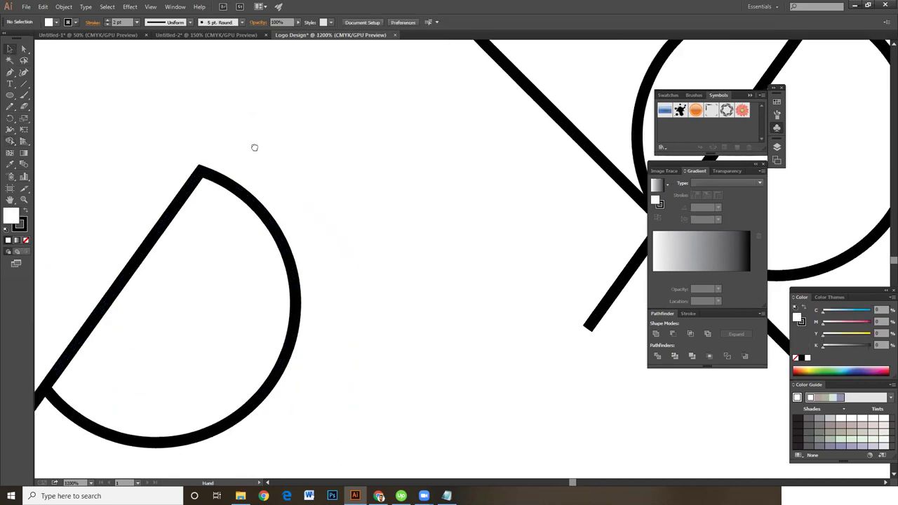
{"action": "left_click_drag", "start_coordinate": [253, 146], "coordinate": [258, 131]}
{"action": "left_click_drag", "start_coordinate": [174, 120], "coordinate": [261, 200]}
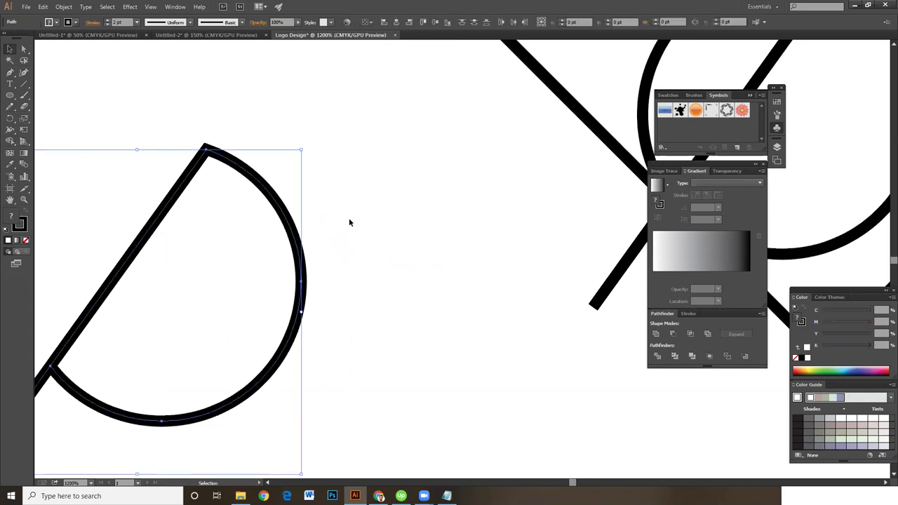
{"action": "left_click_drag", "start_coordinate": [351, 220], "coordinate": [469, 201]}
{"action": "left_click_drag", "start_coordinate": [357, 133], "coordinate": [414, 157]}
{"action": "key", "text": "ctrl+z"}
{"action": "key", "text": "a"}
{"action": "key", "text": "v"}
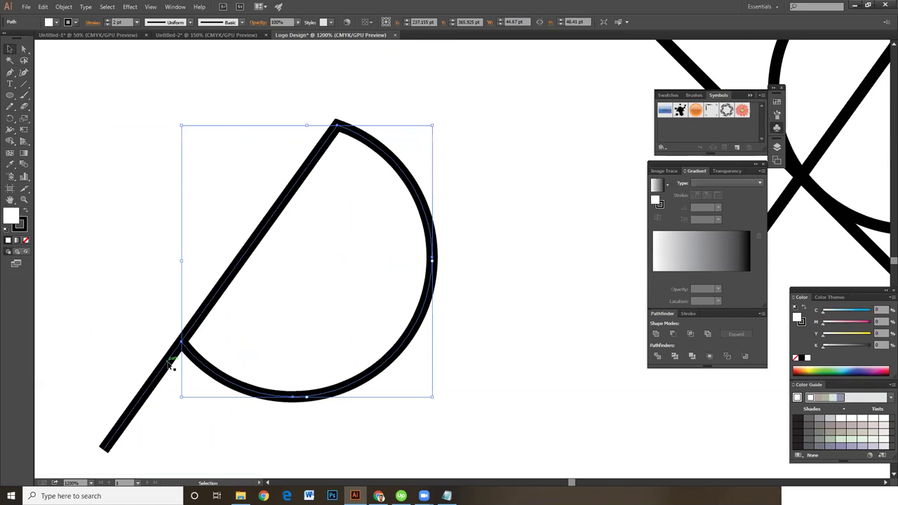
Step: Round the upper corner of the cut circle shape to a radius of about 6 pt
{"action": "left_click", "coordinate": [167, 371]}
{"action": "left_click", "coordinate": [418, 200]}
{"action": "left_click_drag", "start_coordinate": [414, 186], "coordinate": [445, 144]}
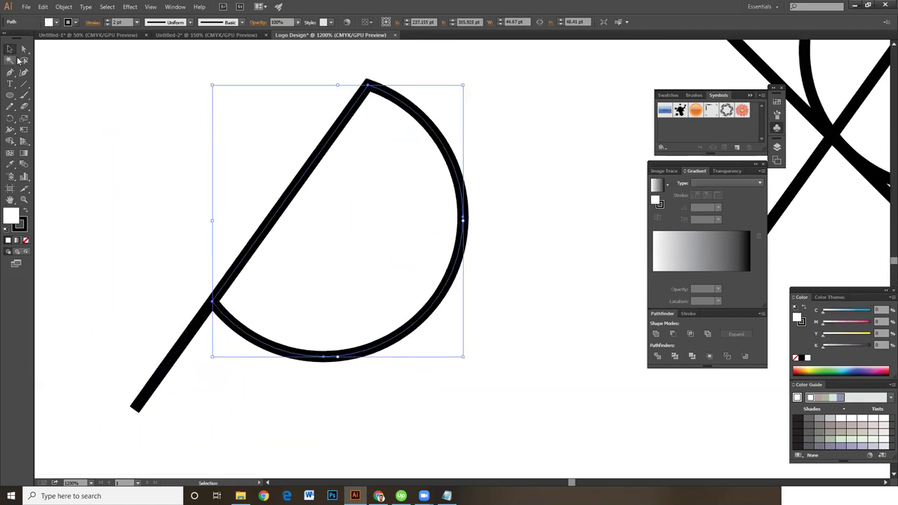
{"action": "left_click", "coordinate": [23, 48]}
{"action": "left_click", "coordinate": [370, 86]}
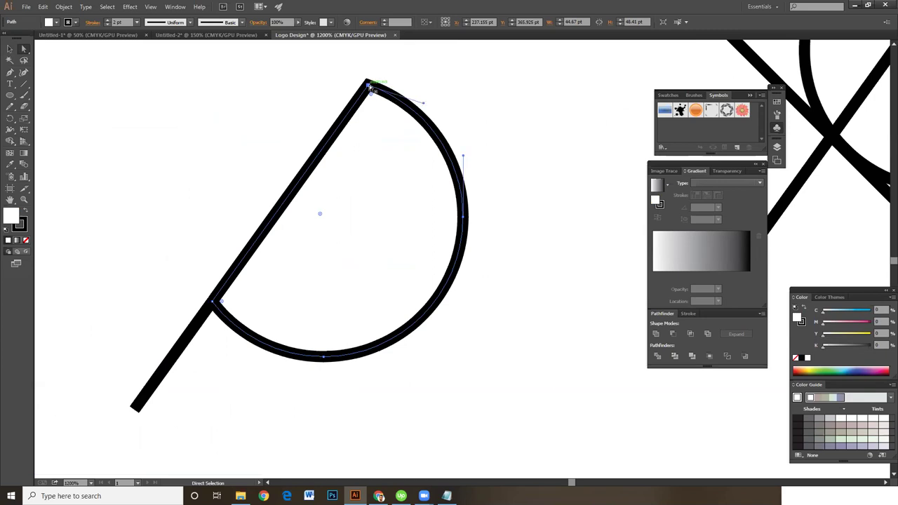
{"action": "left_click_drag", "start_coordinate": [372, 95], "coordinate": [372, 125]}
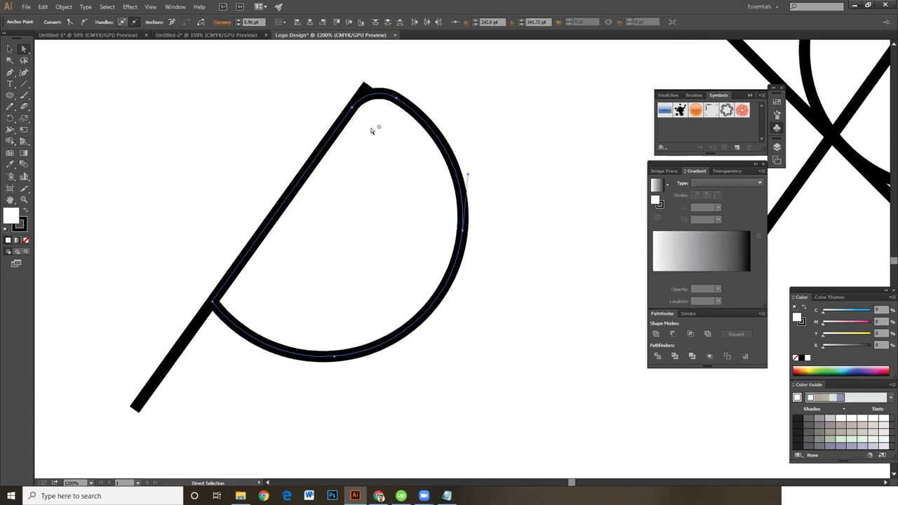
Step: Add an anchor point partway along the straight diagonal line and delete the upper part that sticks out past the rounded corner
{"action": "left_click", "coordinate": [9, 49]}
{"action": "left_click", "coordinate": [365, 89]}
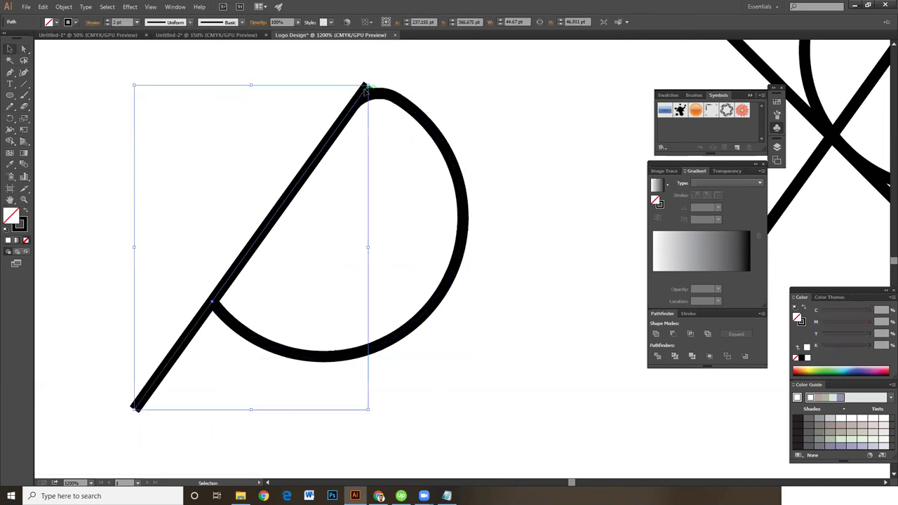
{"action": "key", "text": "p"}
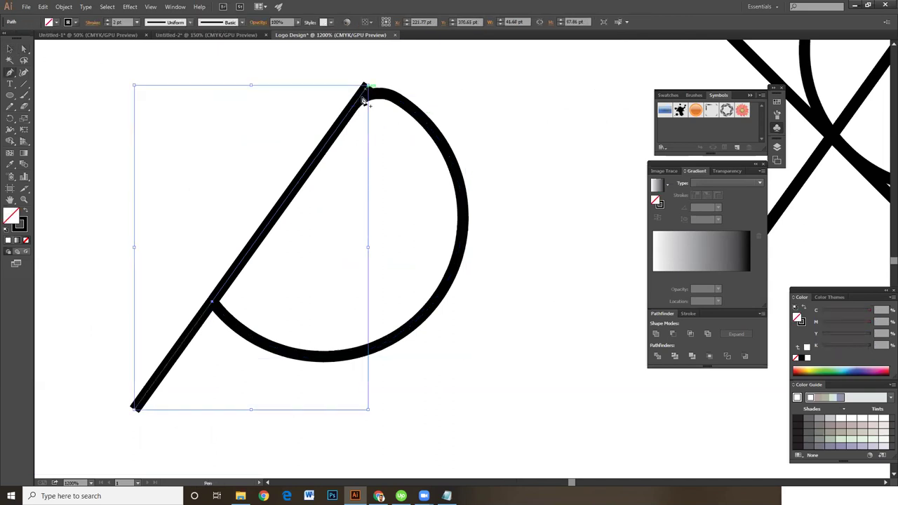
{"action": "left_click", "coordinate": [274, 216]}
{"action": "left_click", "coordinate": [23, 49]}
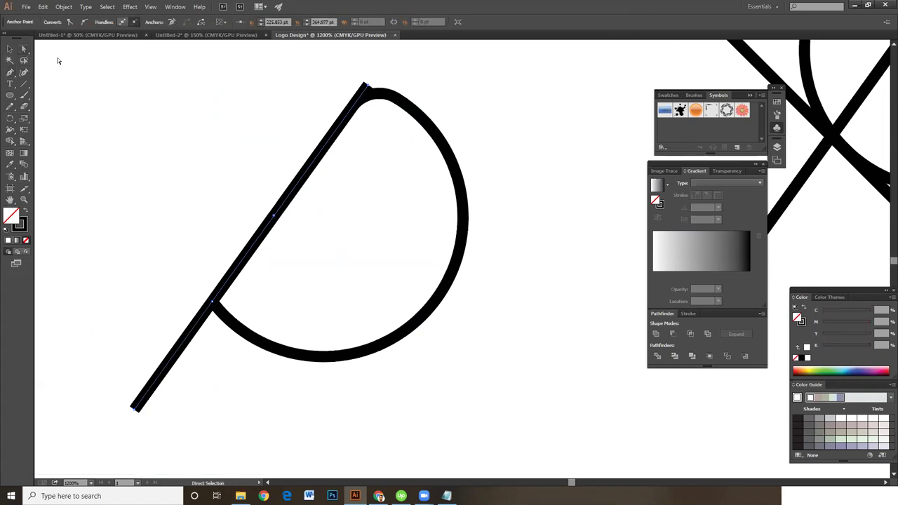
{"action": "left_click_drag", "start_coordinate": [365, 87], "coordinate": [433, 85]}
{"action": "left_click", "coordinate": [454, 131]}
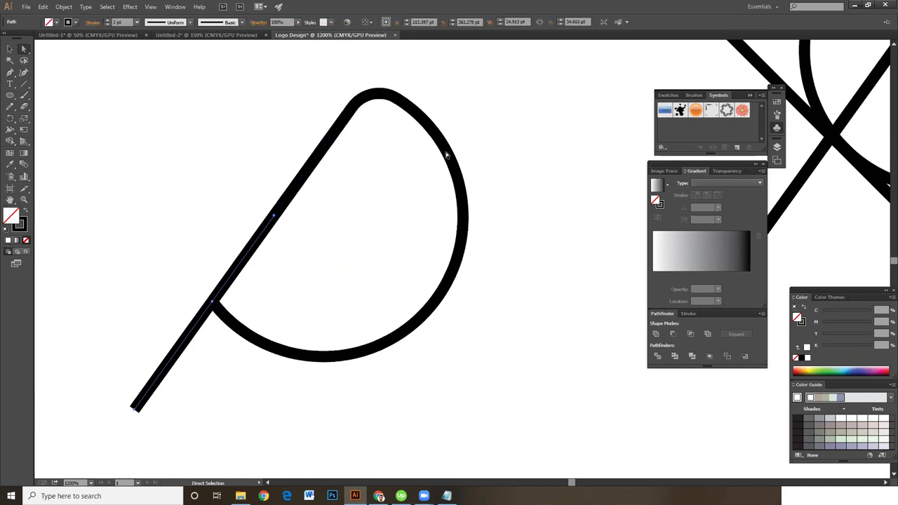
{"action": "scroll", "coordinate": [442, 240], "scroll_direction": "down", "scroll_amount": 1}
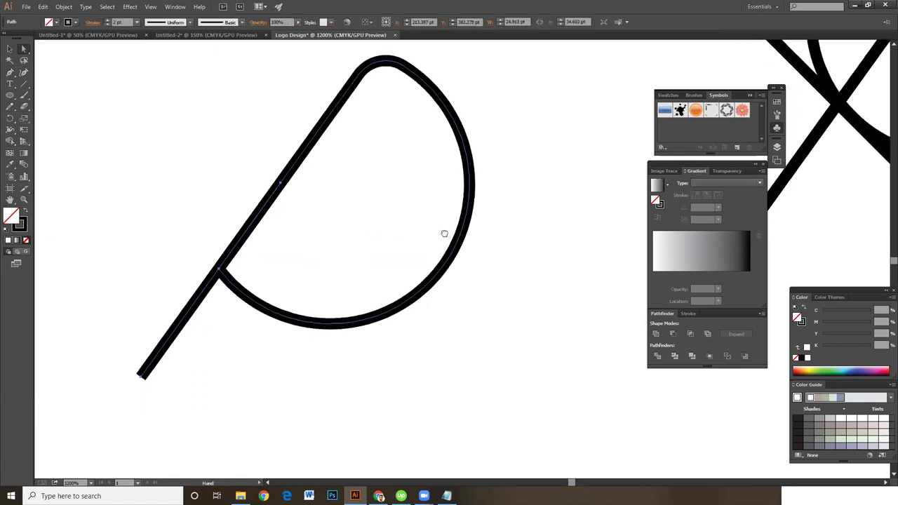
{"action": "left_click", "coordinate": [469, 157]}
{"action": "left_click", "coordinate": [467, 155]}
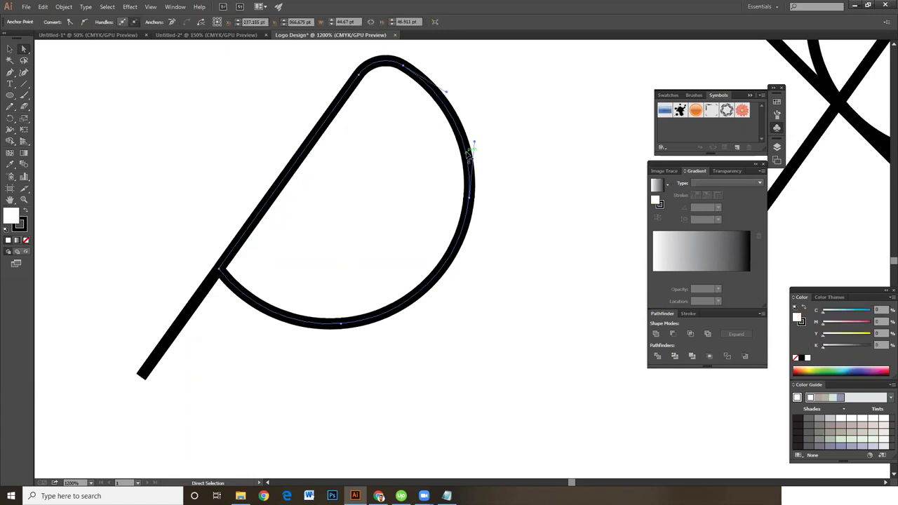
{"action": "left_click", "coordinate": [10, 49]}
{"action": "left_click", "coordinate": [514, 169]}
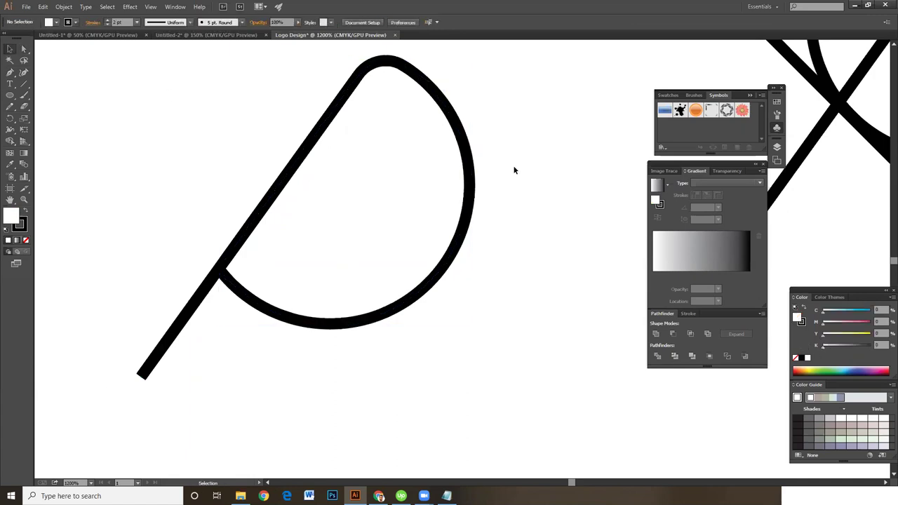
Step: Draw a circle about 39.5 pt in diameter and place it over the cut circle, offset toward its upper left
{"action": "left_click", "coordinate": [463, 227]}
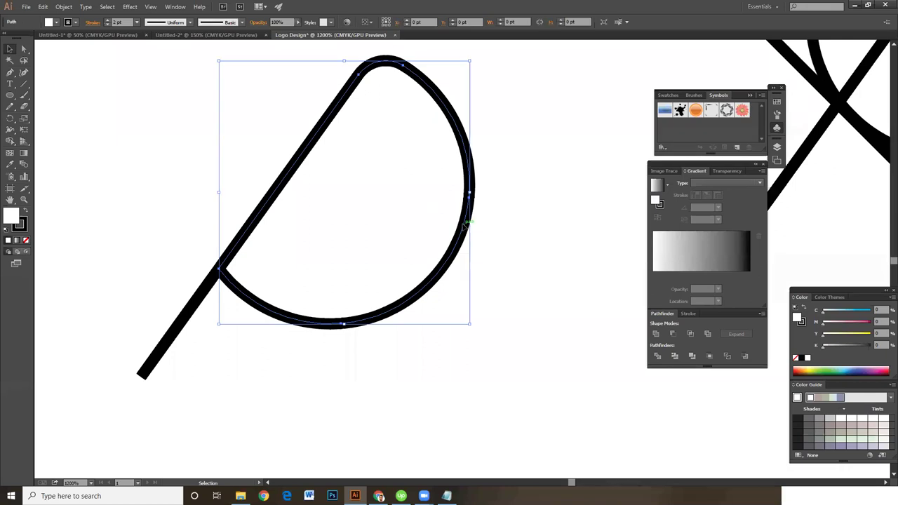
{"action": "left_click", "coordinate": [10, 94]}
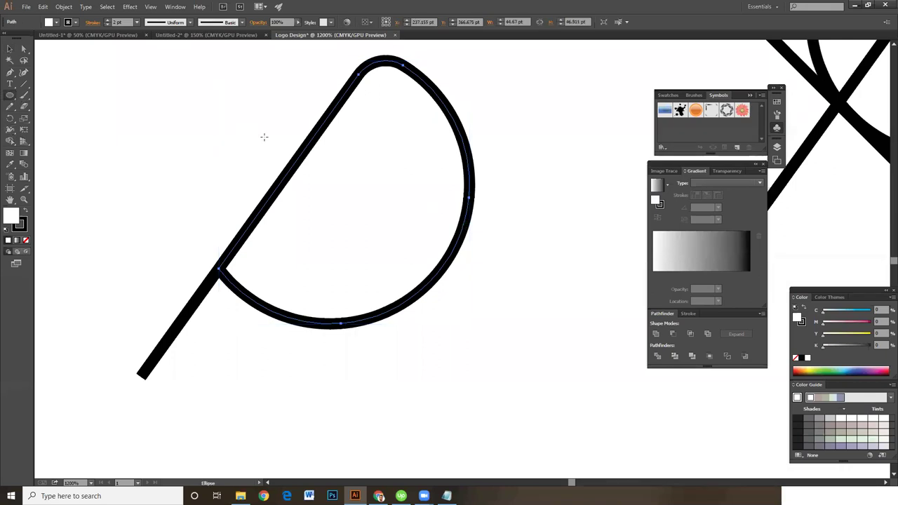
{"action": "left_click_drag", "start_coordinate": [252, 123], "coordinate": [342, 233]}
{"action": "key", "text": "v"}
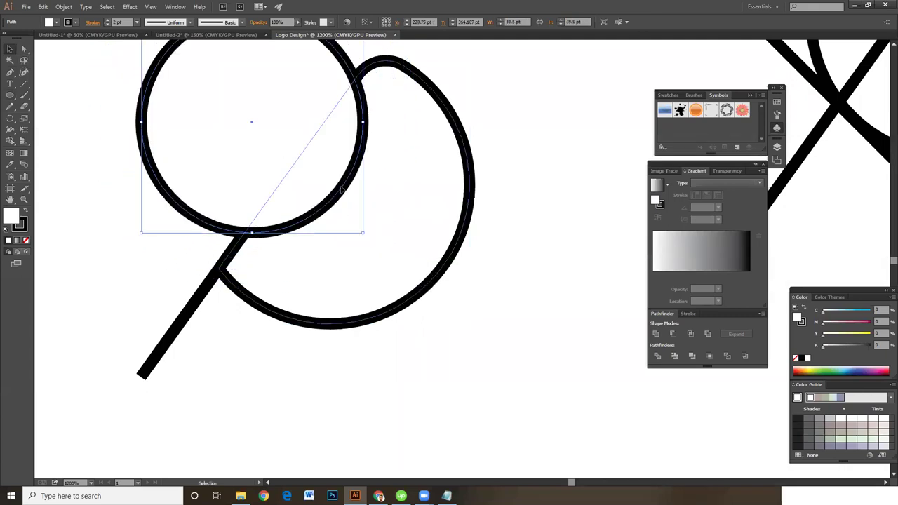
{"action": "left_click_drag", "start_coordinate": [342, 187], "coordinate": [401, 229]}
{"action": "left_click", "coordinate": [543, 217]}
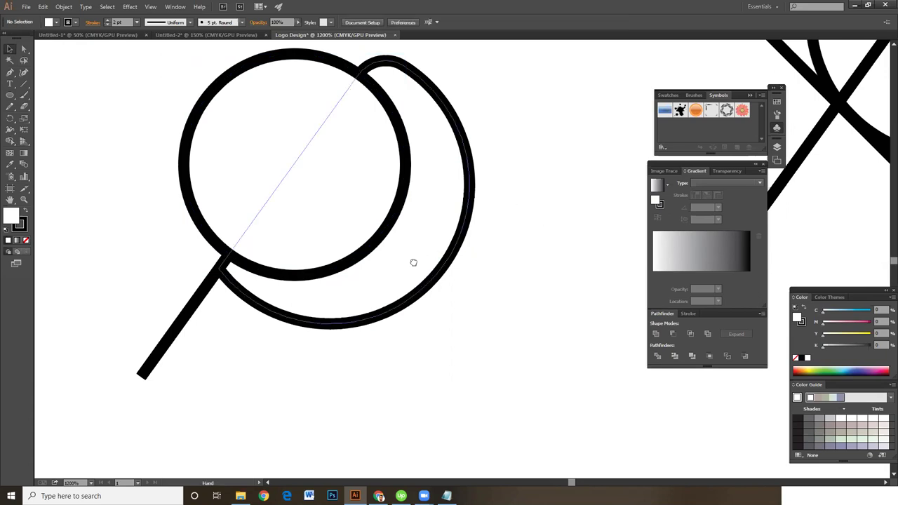
Step: Set the new circle's fill to none and keep its black stroke
{"action": "left_click_drag", "start_coordinate": [414, 260], "coordinate": [443, 276]}
{"action": "left_click", "coordinate": [435, 181]}
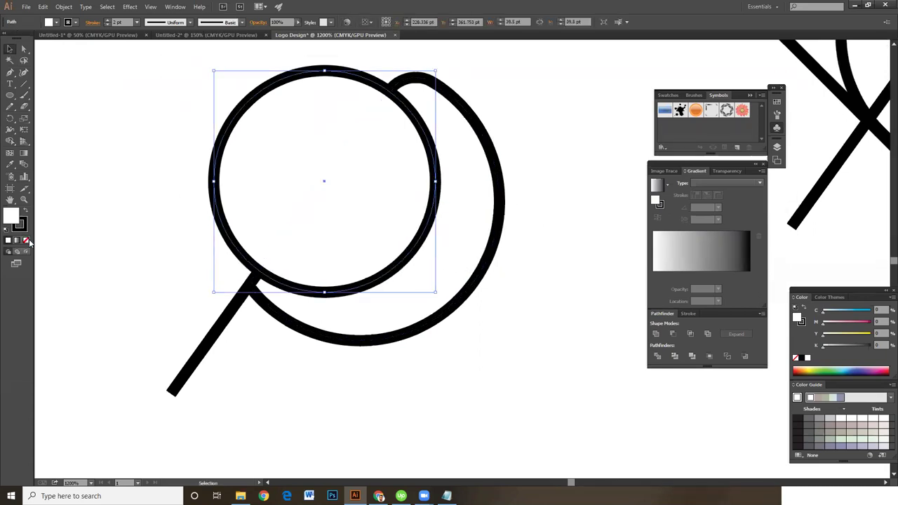
{"action": "left_click", "coordinate": [27, 241]}
{"action": "left_click", "coordinate": [23, 228]}
{"action": "left_click", "coordinate": [515, 264]}
Step: Shrink the unfilled circle about its centre to about 34.7 pt in diameter
{"action": "key", "text": "space"}
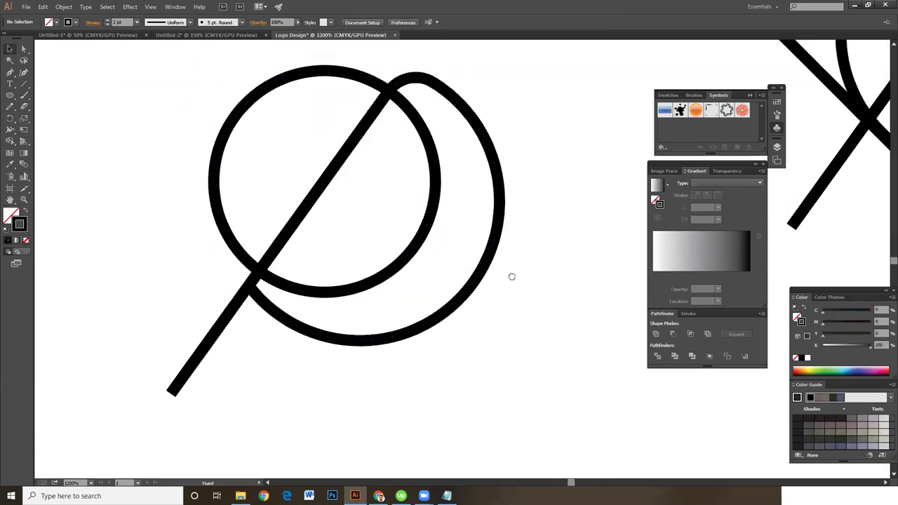
{"action": "left_click_drag", "start_coordinate": [512, 277], "coordinate": [480, 267]}
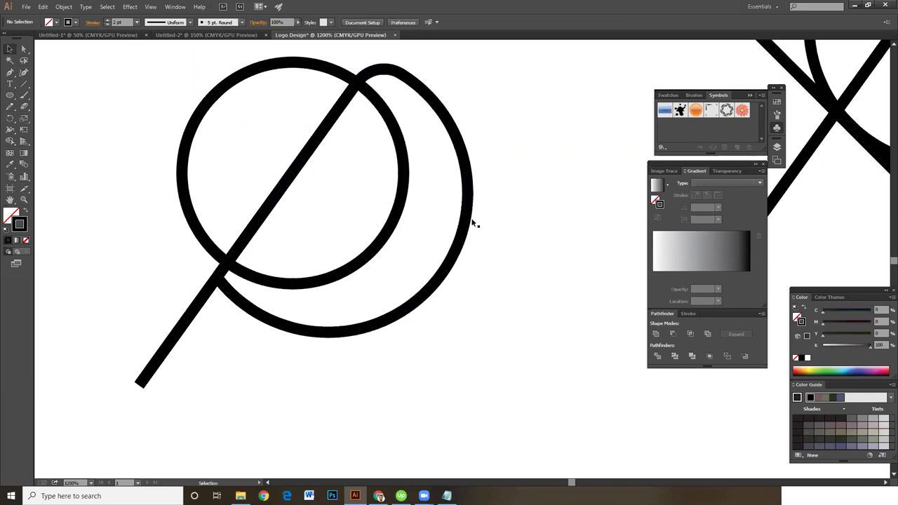
{"action": "left_click", "coordinate": [396, 218]}
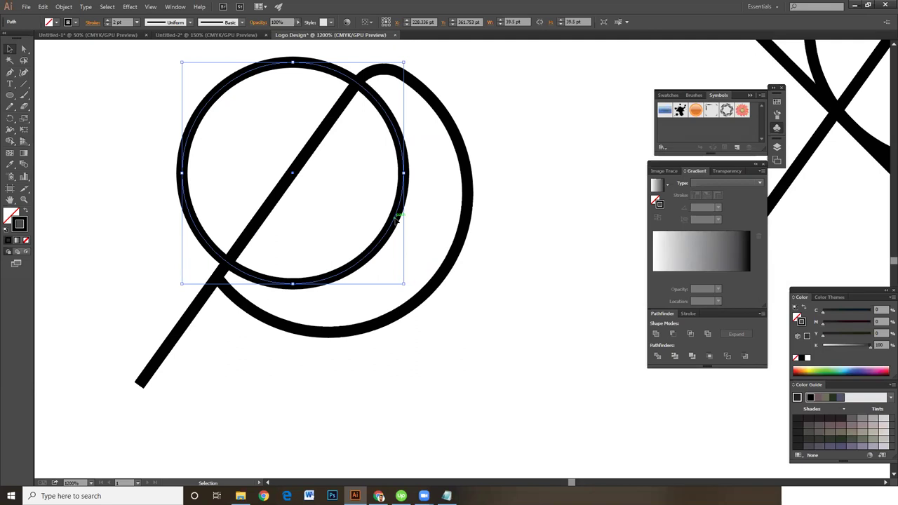
{"action": "left_click_drag", "start_coordinate": [396, 220], "coordinate": [396, 218]}
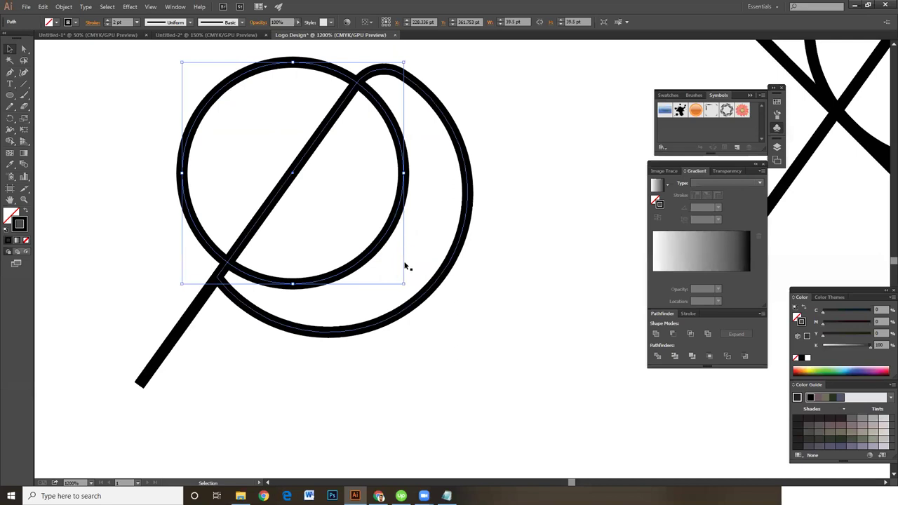
{"action": "left_click_drag", "start_coordinate": [404, 284], "coordinate": [391, 271]}
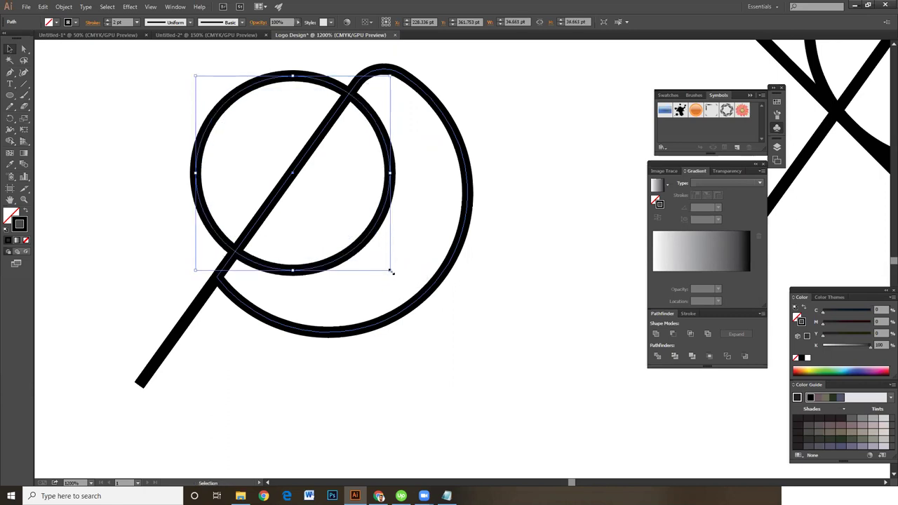
{"action": "left_click_drag", "start_coordinate": [293, 175], "coordinate": [293, 174]}
{"action": "key", "text": "a"}
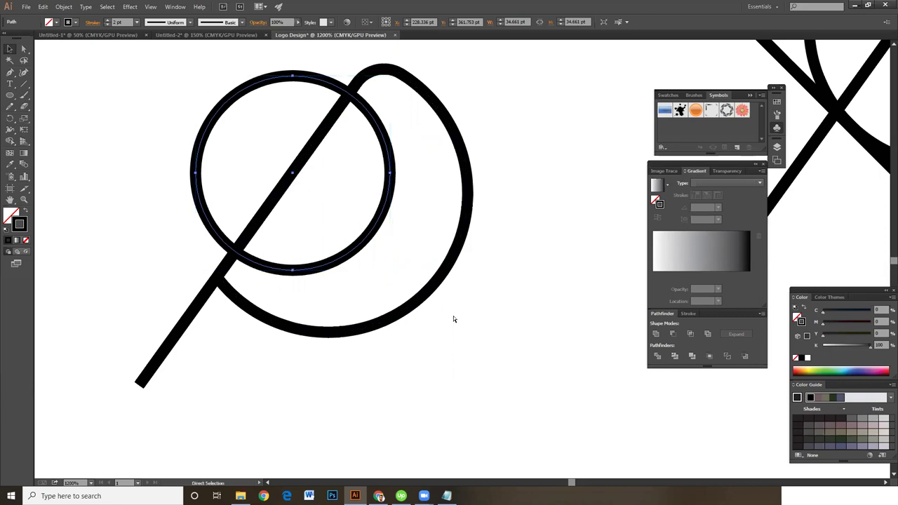
{"action": "key", "text": "v"}
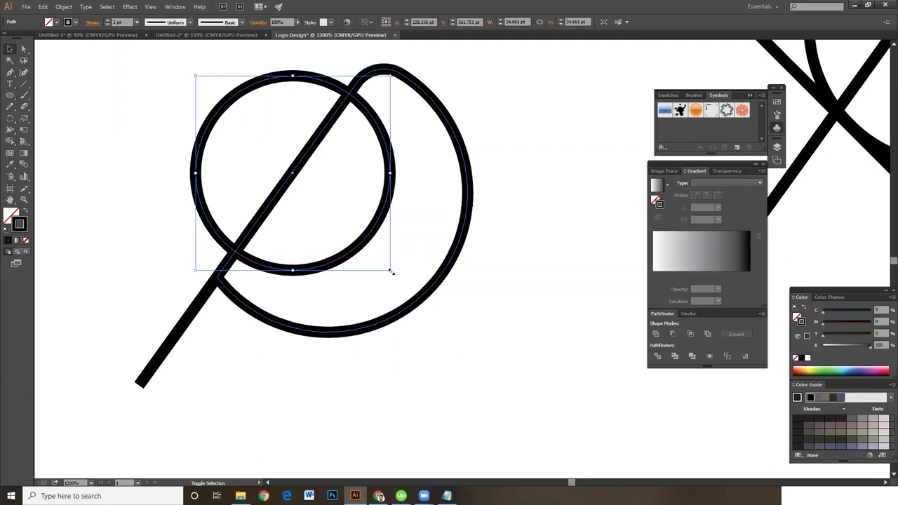
Step: Move the inner circle down and left so it meets the lower junction of the diagonal line and the outer curve
{"action": "left_click", "coordinate": [313, 276]}
{"action": "key", "text": "ctrl+z"}
{"action": "left_click_drag", "start_coordinate": [321, 266], "coordinate": [303, 294]}
{"action": "left_click", "coordinate": [531, 298]}
Step: Increase the upper corner radius of the outer shape to about 7.5 pt
{"action": "scroll", "coordinate": [492, 289], "scroll_direction": "up", "scroll_amount": 1}
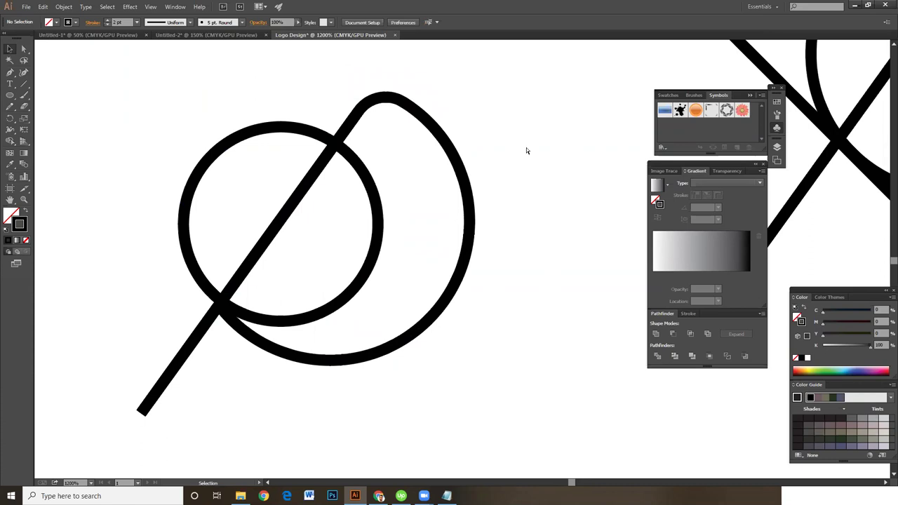
{"action": "scroll", "coordinate": [526, 150], "scroll_direction": "up", "scroll_amount": 1}
{"action": "scroll", "coordinate": [433, 169], "scroll_direction": "up", "scroll_amount": 2}
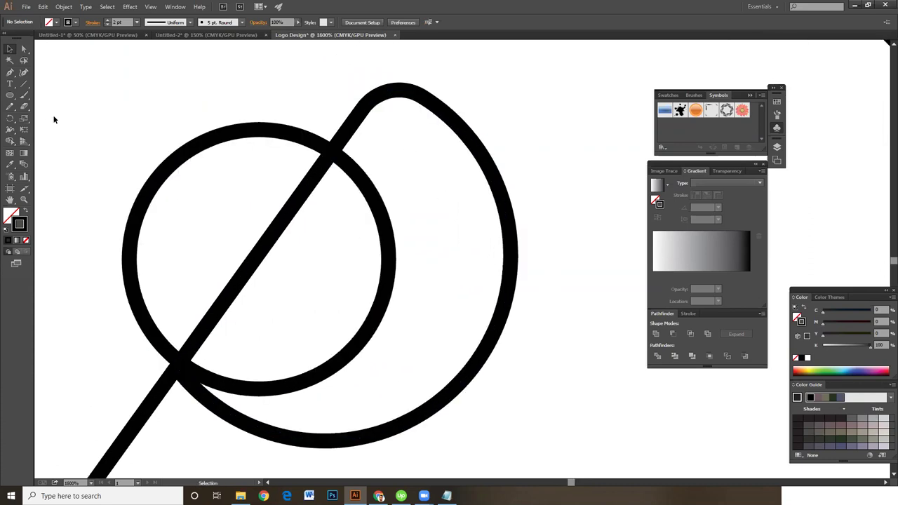
{"action": "left_click", "coordinate": [399, 103]}
{"action": "left_click", "coordinate": [23, 48]}
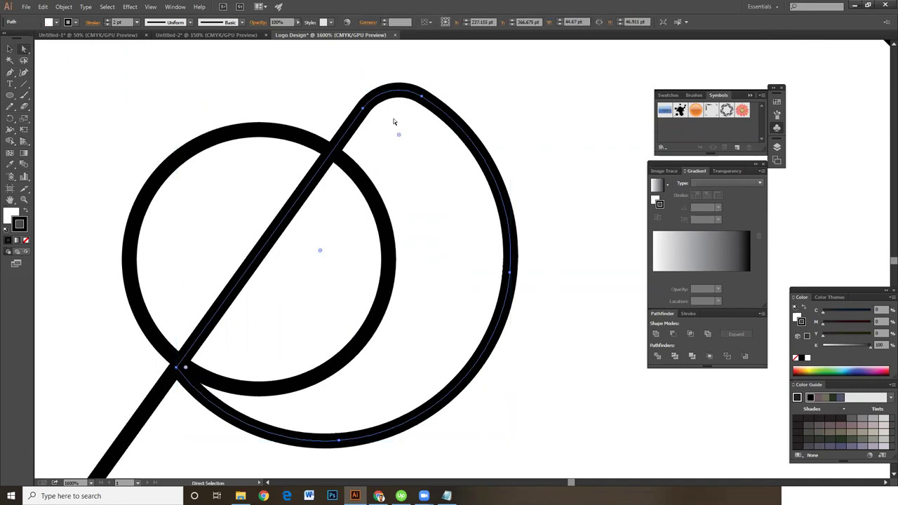
{"action": "left_click_drag", "start_coordinate": [400, 135], "coordinate": [400, 142]}
{"action": "left_click_drag", "start_coordinate": [349, 75], "coordinate": [403, 150]}
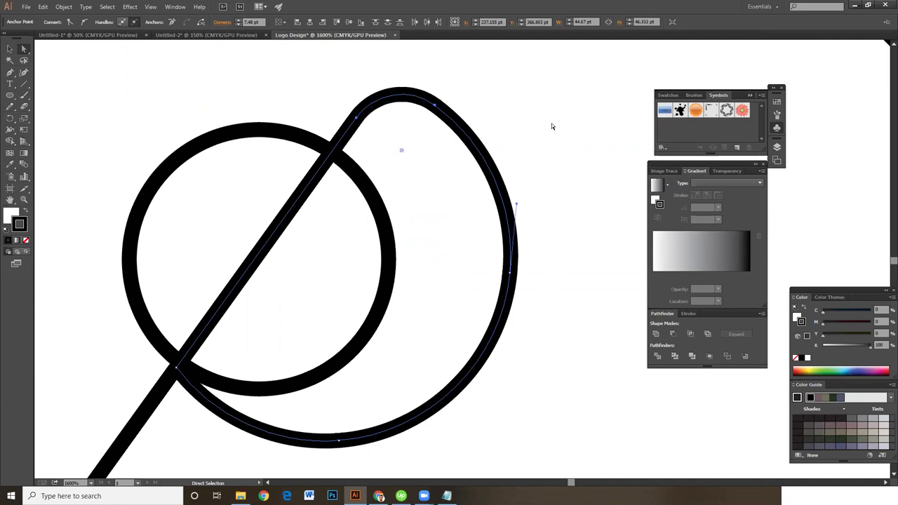
{"action": "key", "text": "v"}
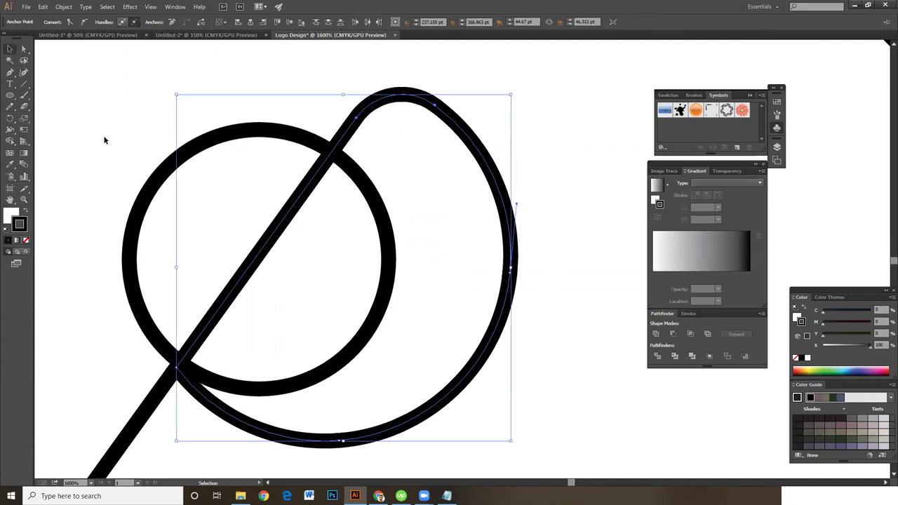
Step: Draw a circle about 4.25 pt wide as an eye and position it just below the shape's rounded top
{"action": "left_click", "coordinate": [10, 96]}
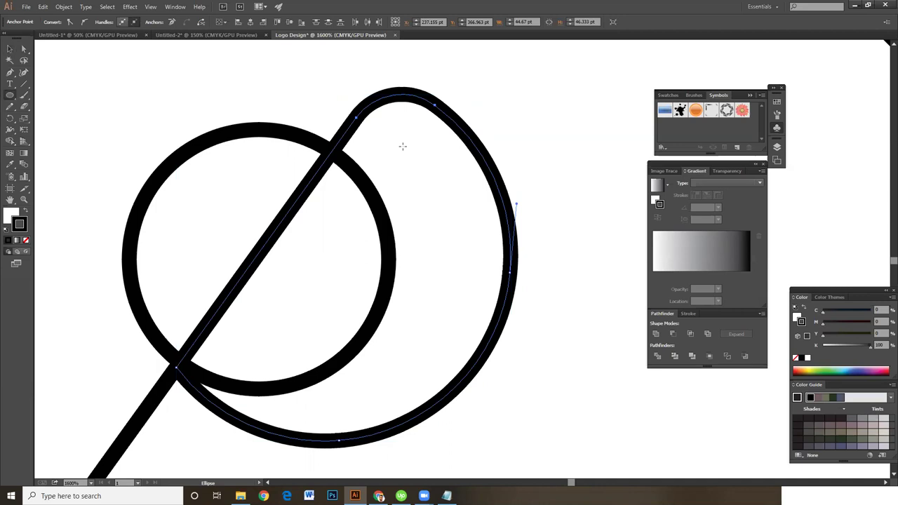
{"action": "left_click_drag", "start_coordinate": [395, 141], "coordinate": [401, 157]}
{"action": "left_click", "coordinate": [10, 49]}
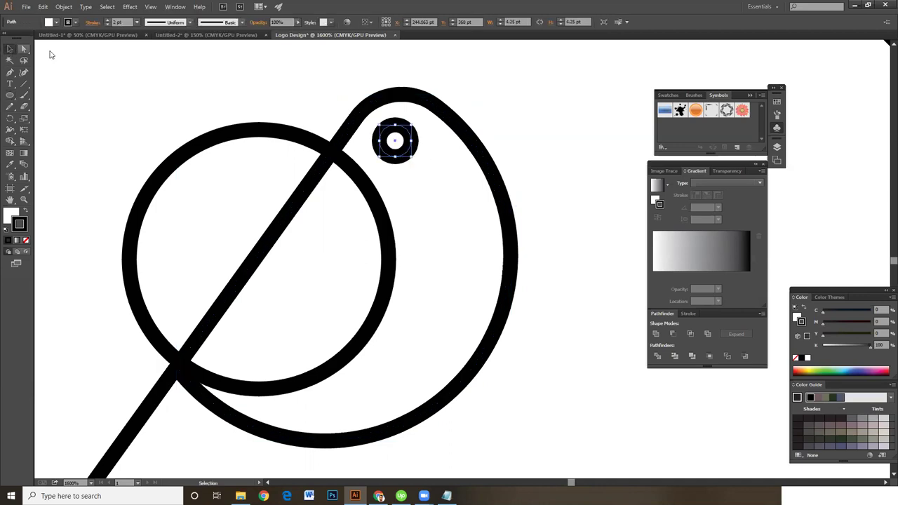
{"action": "left_click", "coordinate": [510, 138]}
{"action": "key", "text": "ctrl+minus"}
{"action": "key", "text": "ctrl+minus"}
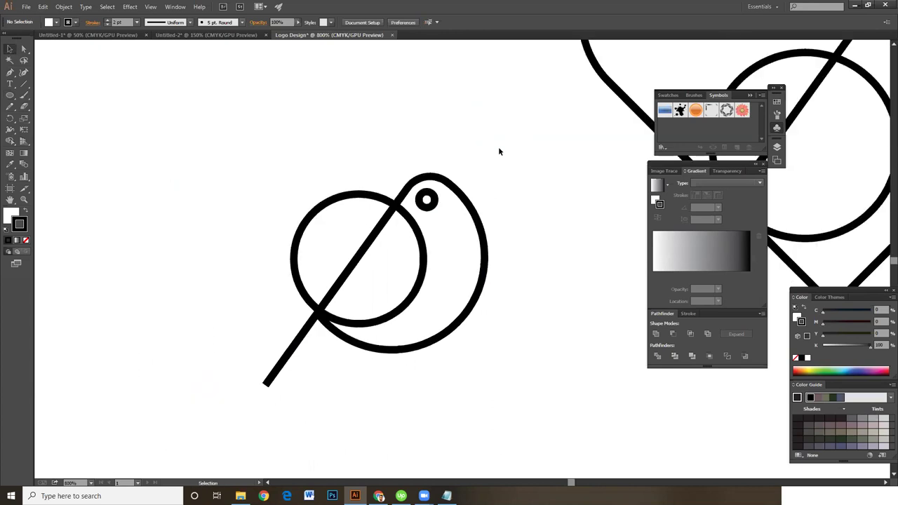
{"action": "left_click_drag", "start_coordinate": [435, 198], "coordinate": [441, 204]}
Step: Give the eye circle a black fill with no stroke and shrink it to about 3 pt
{"action": "left_click", "coordinate": [26, 212]}
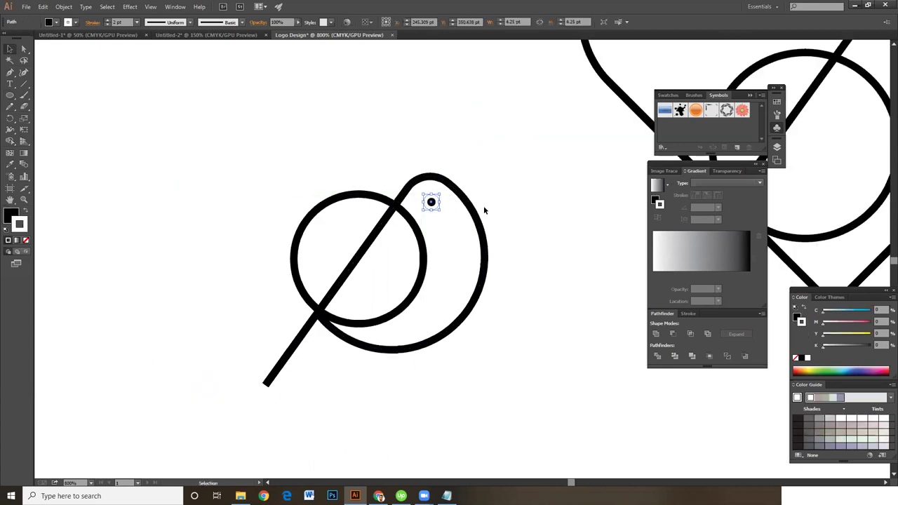
{"action": "left_click", "coordinate": [511, 196]}
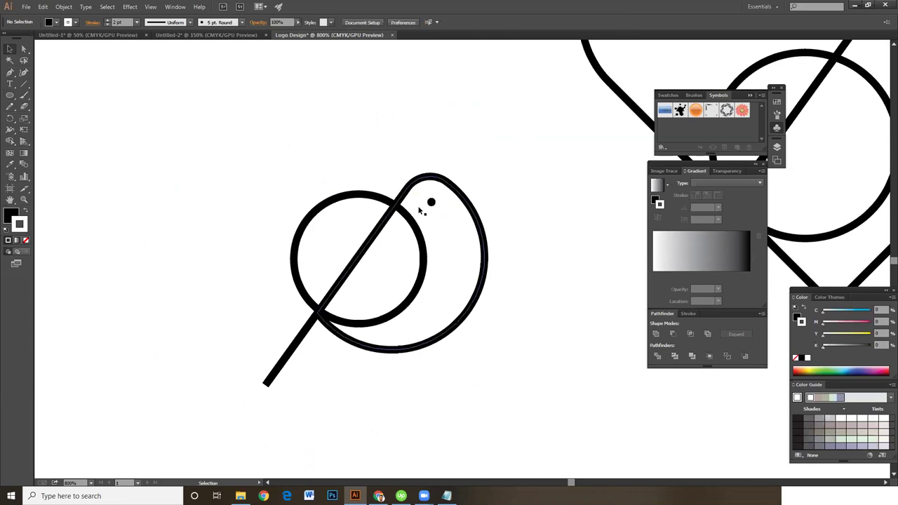
{"action": "left_click", "coordinate": [431, 202]}
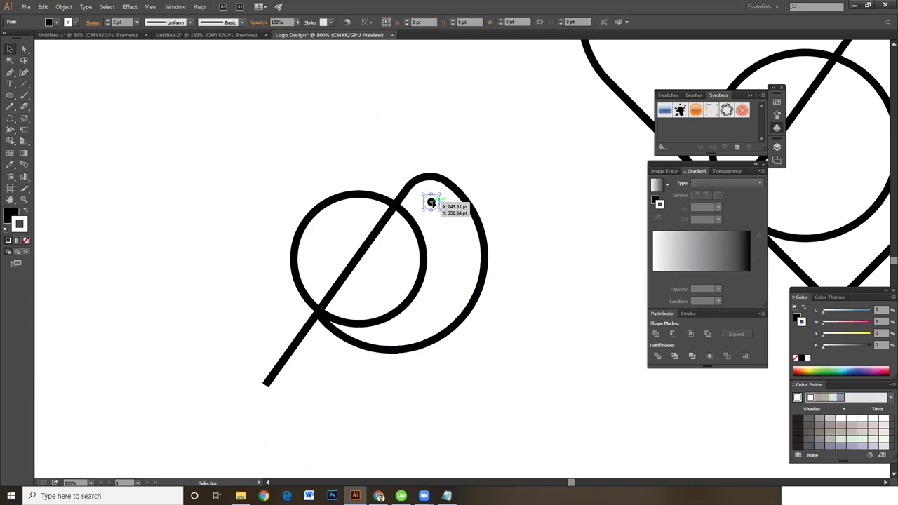
{"action": "left_click", "coordinate": [26, 241]}
{"action": "left_click", "coordinate": [512, 185]}
{"action": "key", "text": "ctrl+plus"}
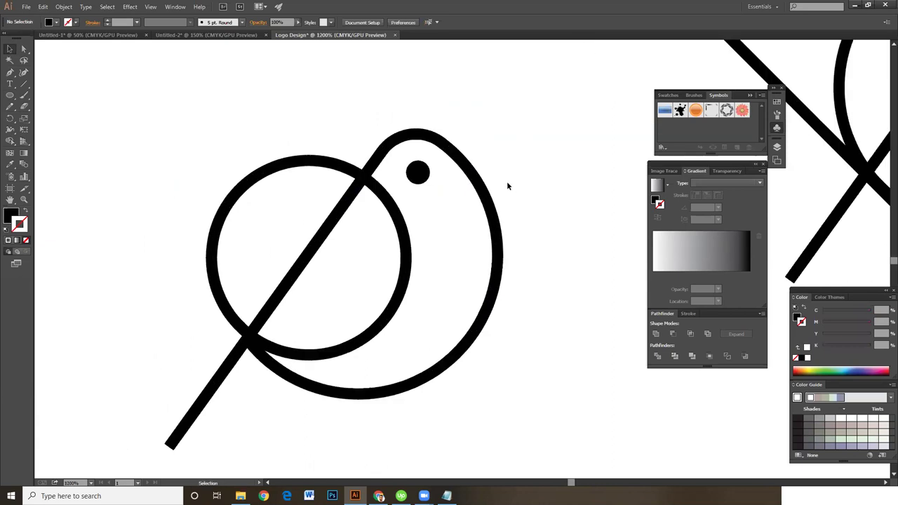
{"action": "left_click", "coordinate": [429, 165]}
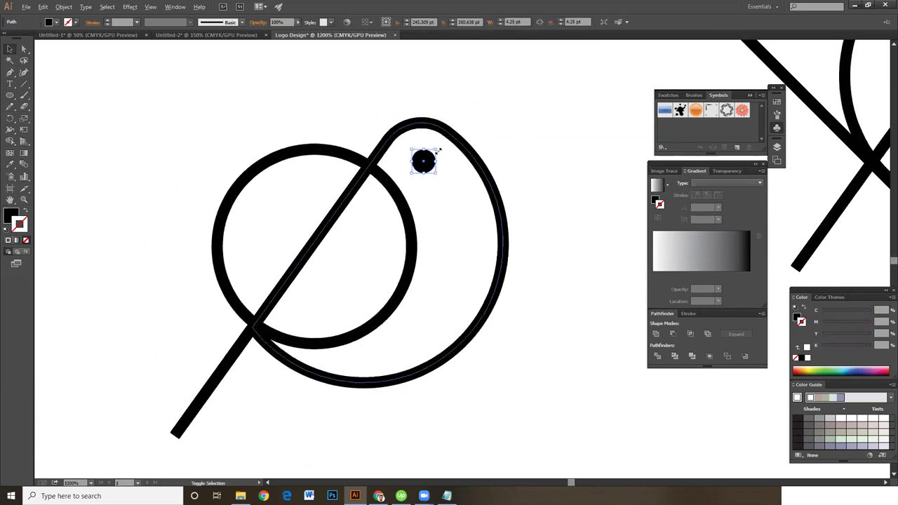
{"action": "left_click_drag", "start_coordinate": [436, 150], "coordinate": [424, 159]}
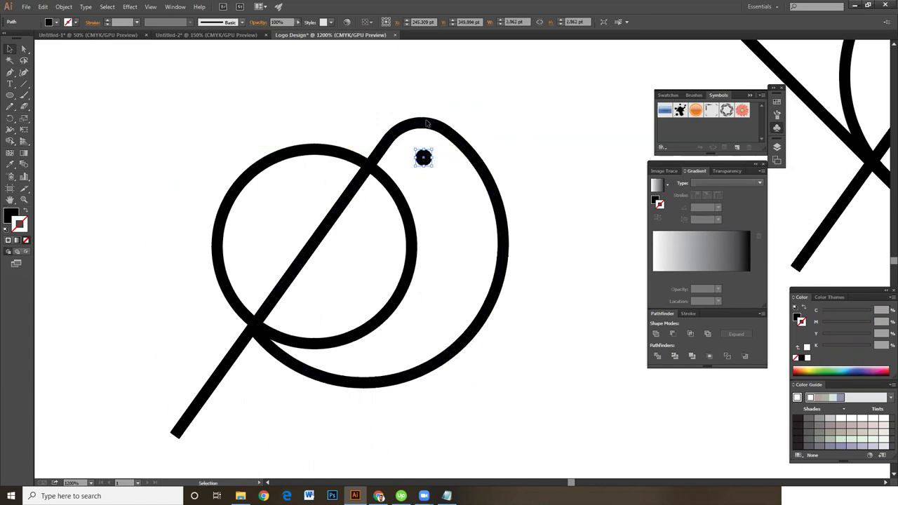
Step: Round the top of the outer shape further by enlarging the radius of its upper corner
{"action": "left_click", "coordinate": [427, 125]}
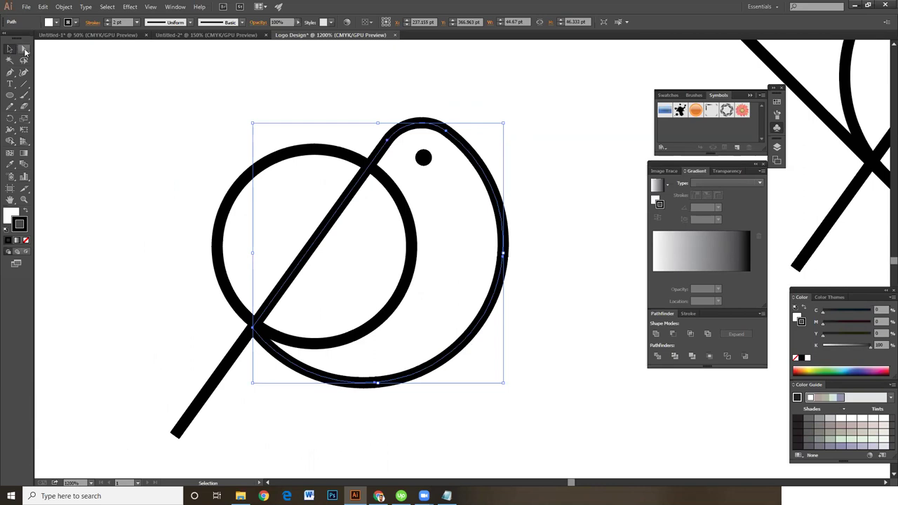
{"action": "left_click", "coordinate": [23, 48]}
{"action": "left_click_drag", "start_coordinate": [374, 109], "coordinate": [465, 144]}
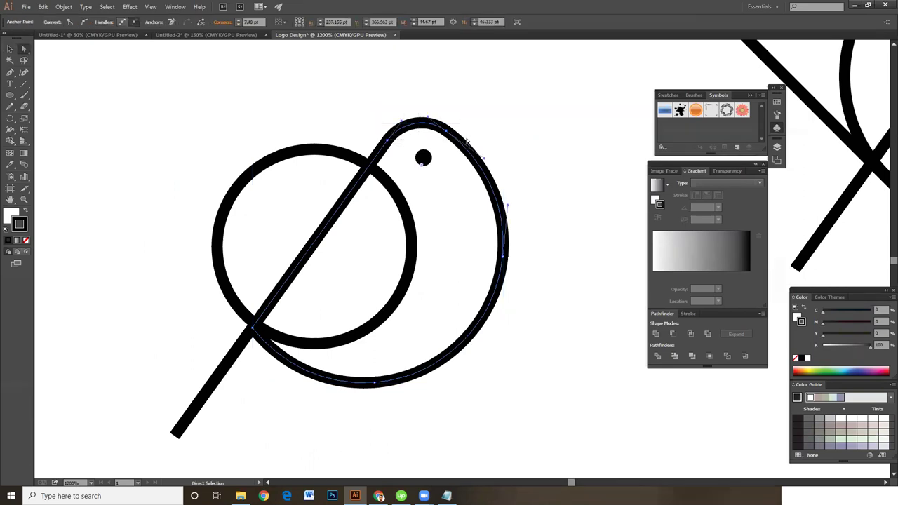
{"action": "left_click_drag", "start_coordinate": [423, 166], "coordinate": [426, 181]}
{"action": "left_click", "coordinate": [9, 49]}
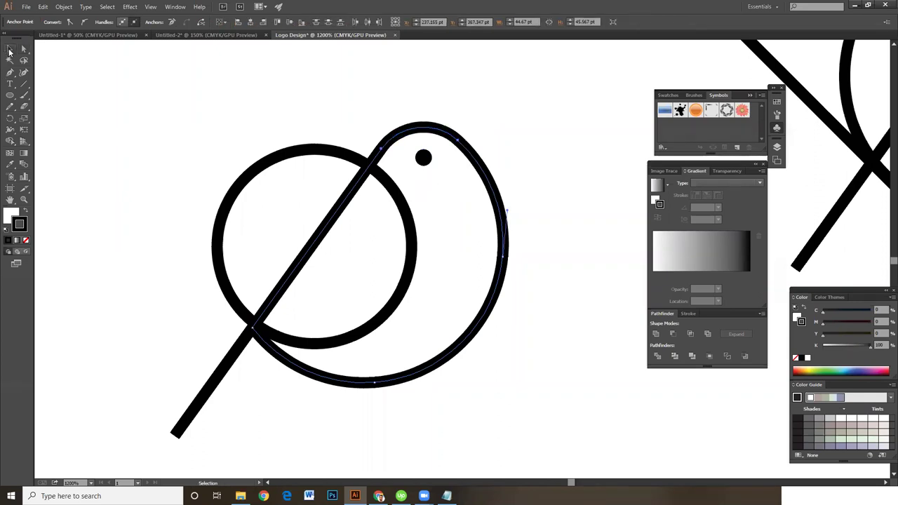
{"action": "left_click", "coordinate": [522, 192]}
Step: Nudge the black eye dot slightly to the left inside the rounded head
{"action": "scroll", "coordinate": [524, 192], "scroll_direction": "down", "scroll_amount": 1}
{"action": "left_click_drag", "start_coordinate": [425, 152], "coordinate": [421, 150]}
{"action": "scroll", "coordinate": [459, 255], "scroll_direction": "down", "scroll_amount": 3}
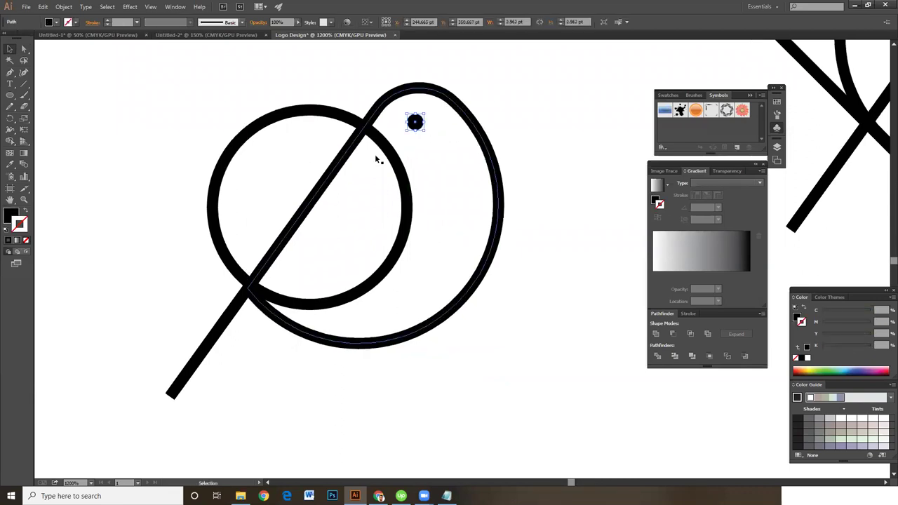
Step: Remove the inner circle's segment outside the diagonal line with the Shape Builder tool, leaving the wing arc inside the body
{"action": "left_click", "coordinate": [345, 112]}
{"action": "left_click", "coordinate": [349, 124]}
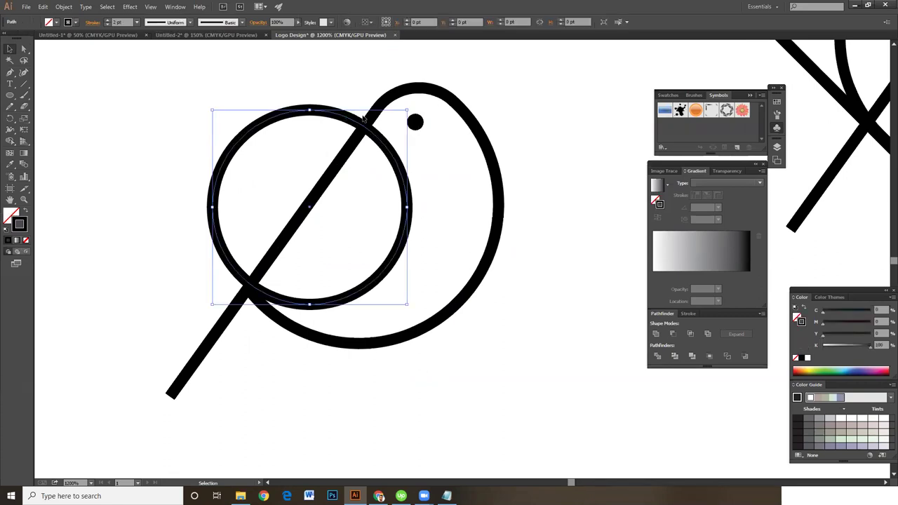
{"action": "left_click", "coordinate": [468, 127]}
{"action": "left_click_drag", "start_coordinate": [251, 169], "coordinate": [290, 179]}
{"action": "left_click", "coordinate": [257, 175]}
{"action": "left_click", "coordinate": [10, 141]}
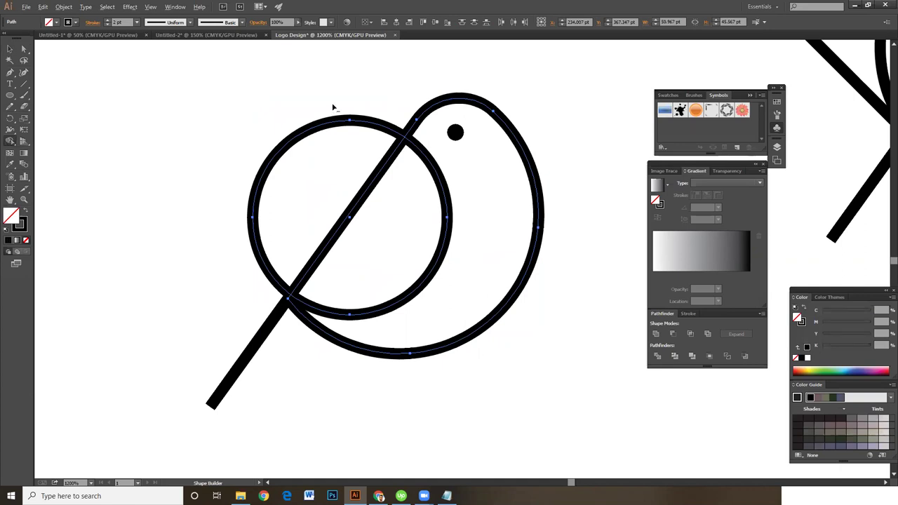
{"action": "left_click", "coordinate": [321, 148], "text": "alt"}
{"action": "left_click", "coordinate": [9, 59]}
{"action": "left_click", "coordinate": [164, 126]}
Step: Shorten the bird's diagonal tail line by adding an anchor point about midway along its lower section and deleting the lower end anchor
{"action": "left_click_drag", "start_coordinate": [386, 292], "coordinate": [377, 257]}
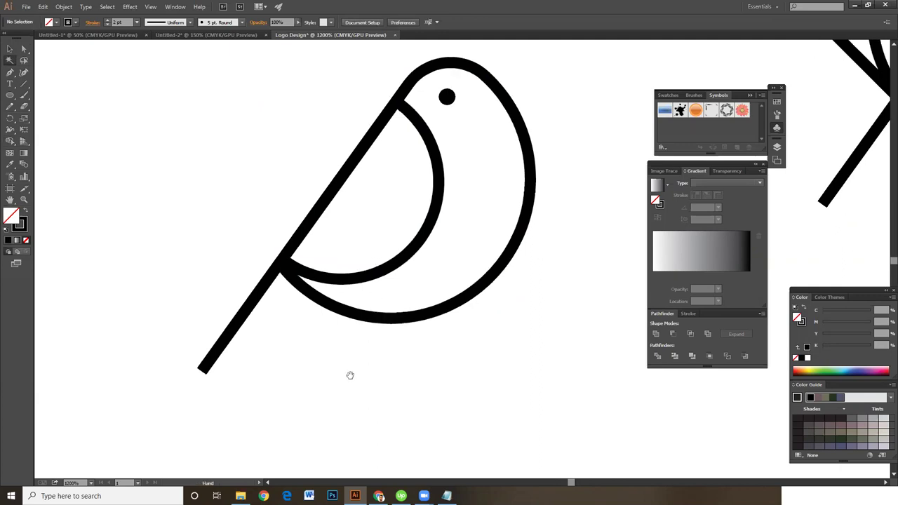
{"action": "left_click_drag", "start_coordinate": [351, 375], "coordinate": [377, 330]}
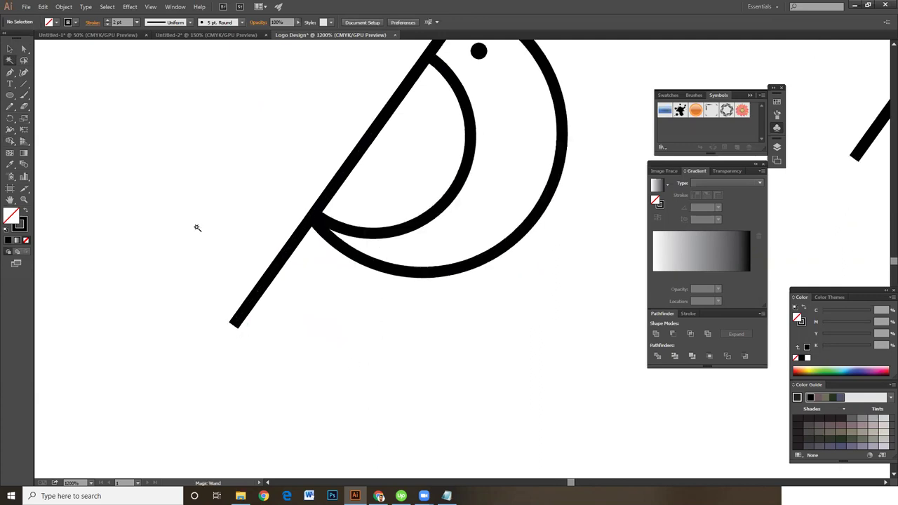
{"action": "left_click", "coordinate": [9, 49]}
{"action": "left_click_drag", "start_coordinate": [386, 274], "coordinate": [291, 310]}
{"action": "left_click", "coordinate": [144, 348]}
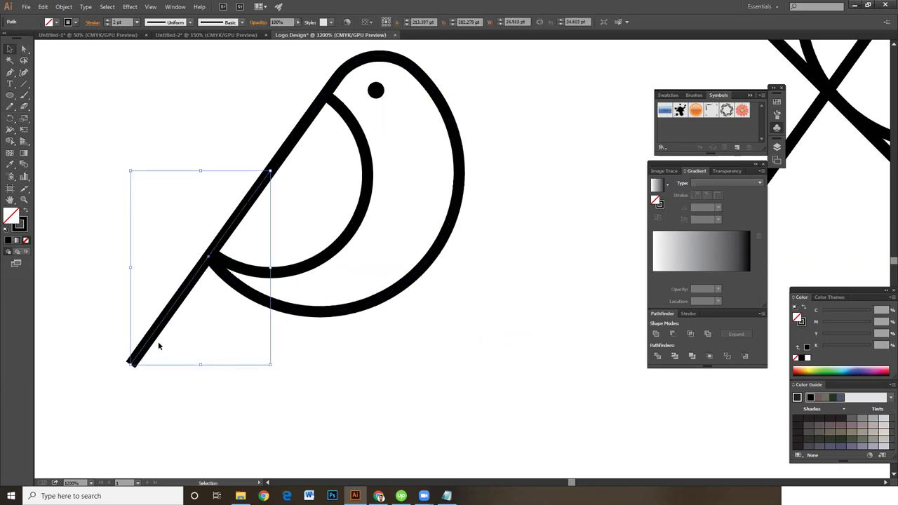
{"action": "key", "text": "p"}
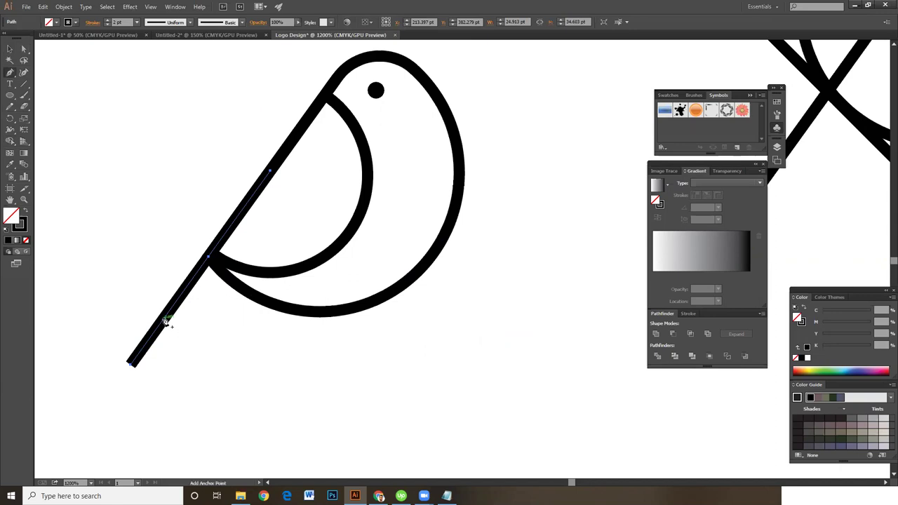
{"action": "left_click", "coordinate": [169, 317]}
{"action": "left_click", "coordinate": [23, 49]}
{"action": "left_click", "coordinate": [130, 365]}
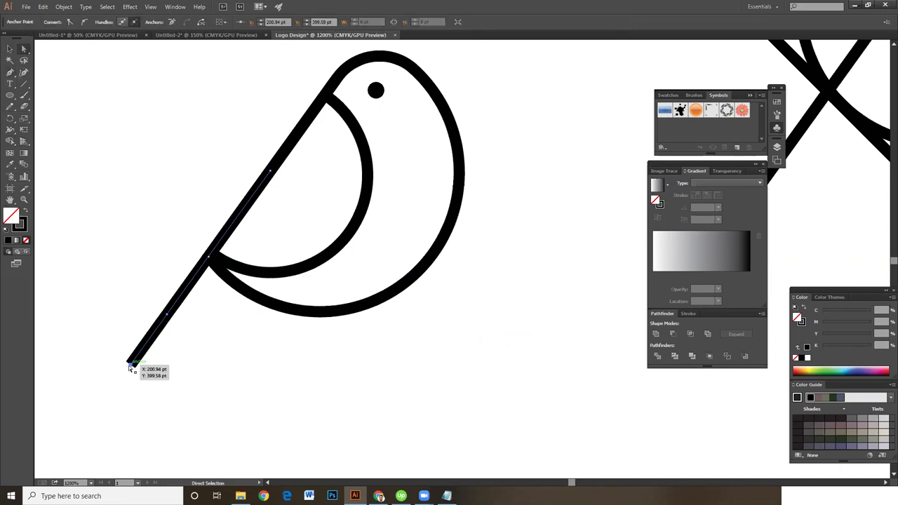
{"action": "key", "text": "Delete"}
Step: Draw a second tail line about 24 pt long with the Pen tool, parallel to the first, and shift it slightly away to widen the gap
{"action": "left_click_drag", "start_coordinate": [205, 371], "coordinate": [228, 351]}
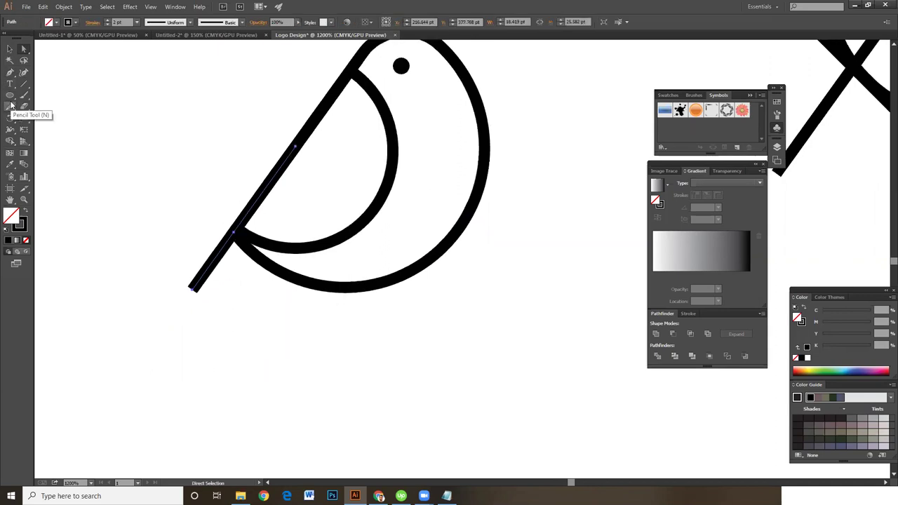
{"action": "key", "text": "p"}
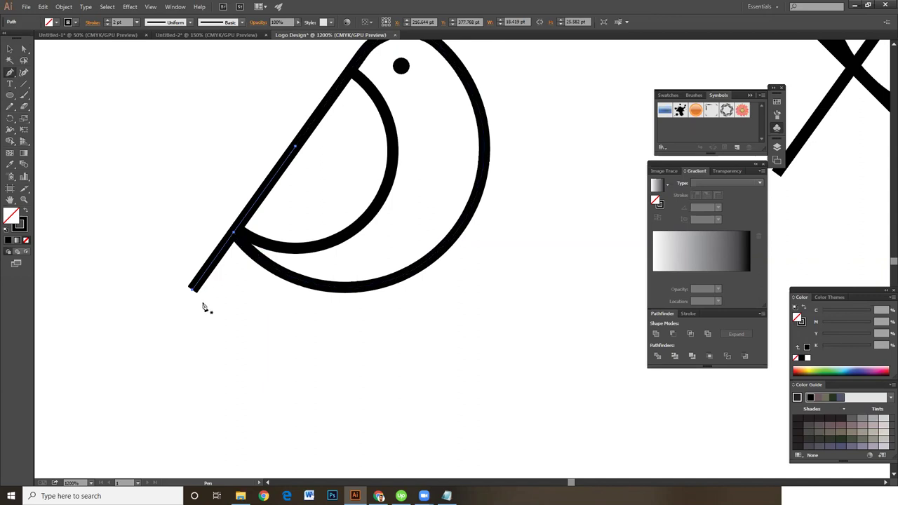
{"action": "left_click", "coordinate": [167, 352]}
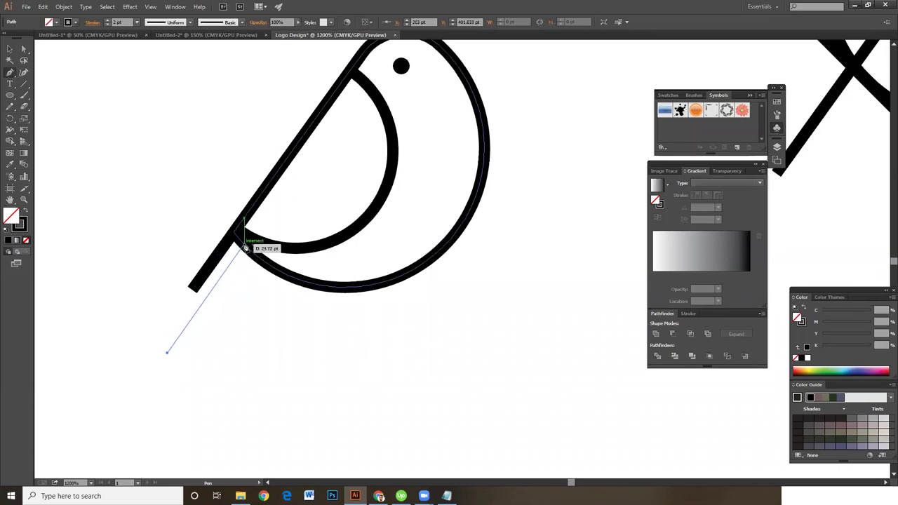
{"action": "left_click", "coordinate": [245, 247]}
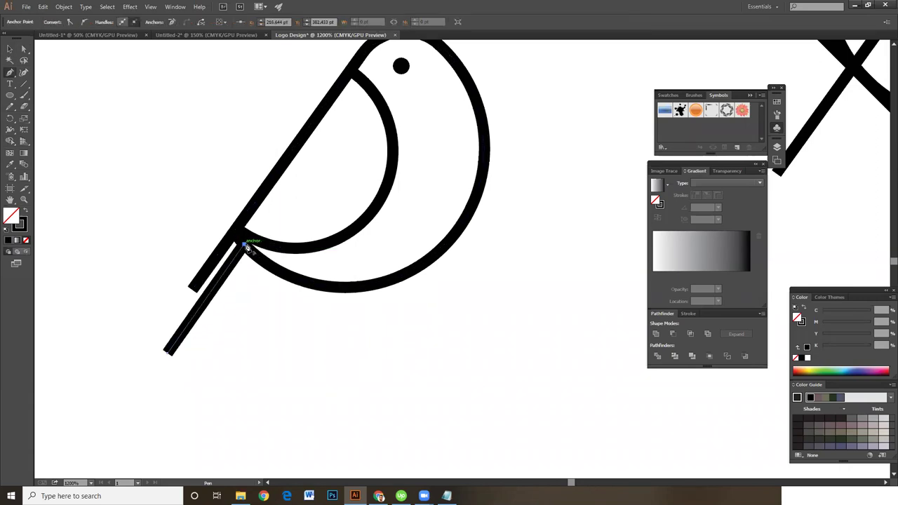
{"action": "left_click", "coordinate": [10, 49]}
{"action": "left_click", "coordinate": [281, 313]}
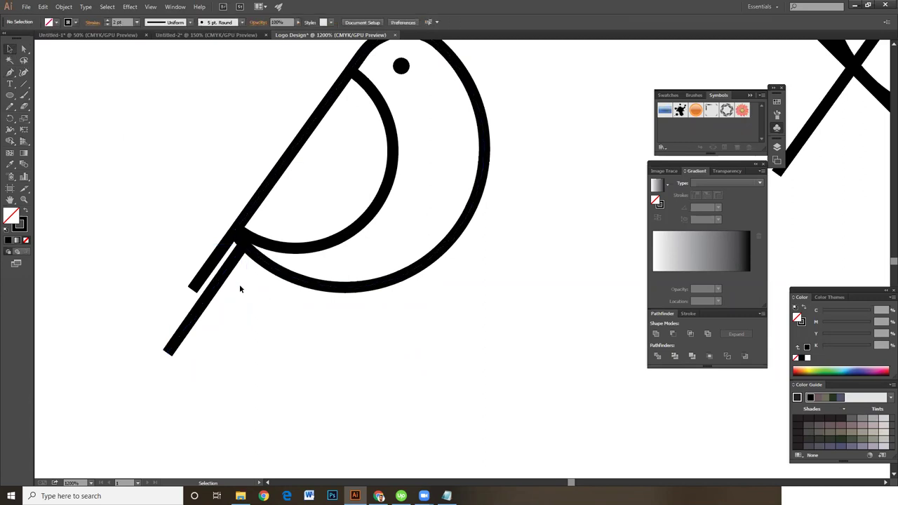
{"action": "left_click_drag", "start_coordinate": [223, 278], "coordinate": [234, 291]}
{"action": "left_click", "coordinate": [522, 291]}
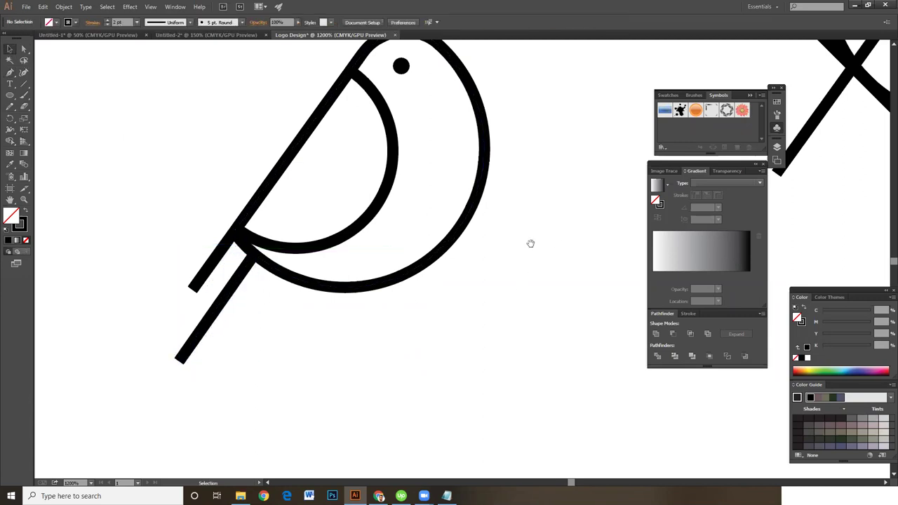
Step: Draw an open, pointed two-segment beak about 6.8 by 7.3 pt with the Pen tool on the front of the bird's head
{"action": "scroll", "coordinate": [515, 262], "scroll_direction": "up", "scroll_amount": 5}
{"action": "scroll", "coordinate": [515, 263], "scroll_direction": "right", "scroll_amount": 2}
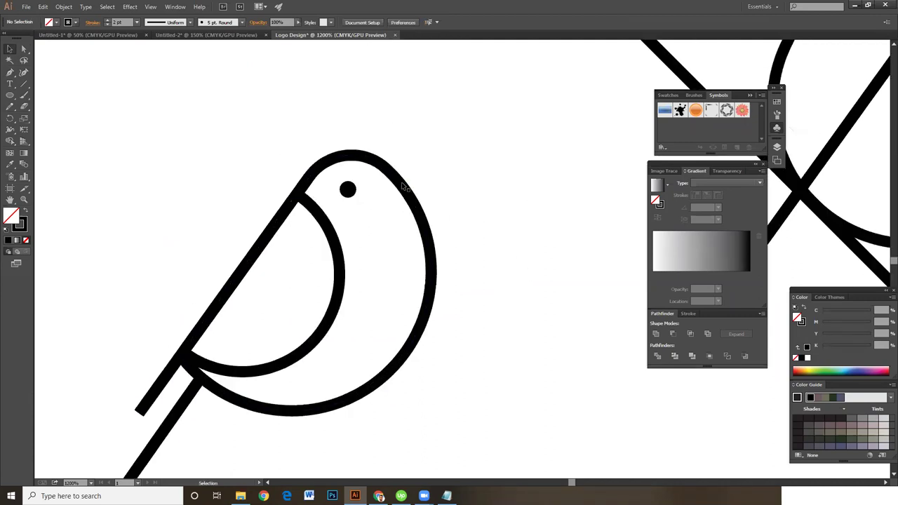
{"action": "left_click", "coordinate": [405, 186]}
{"action": "key", "text": "p"}
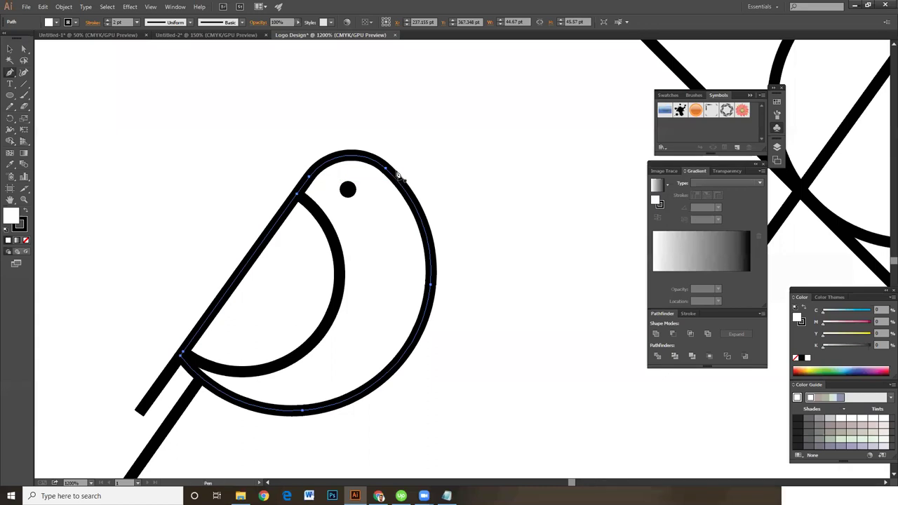
{"action": "left_click_drag", "start_coordinate": [397, 172], "coordinate": [437, 166]}
{"action": "left_click", "coordinate": [442, 154]}
{"action": "left_click", "coordinate": [420, 202]}
{"action": "left_click", "coordinate": [10, 49]}
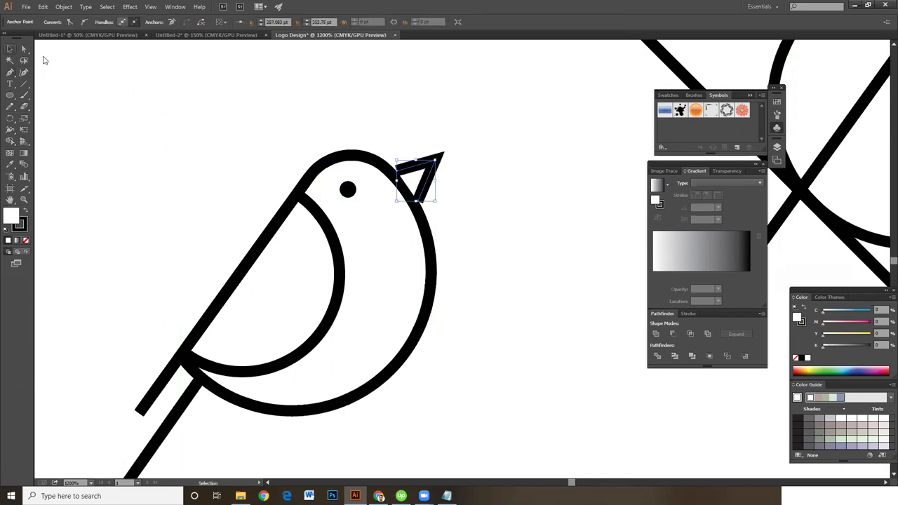
{"action": "left_click", "coordinate": [571, 235]}
Step: Rotate the beak clockwise until its upper edge runs nearly horizontal
{"action": "key", "text": "ctrl+plus"}
{"action": "scroll", "coordinate": [554, 232], "scroll_direction": "up", "scroll_amount": 3}
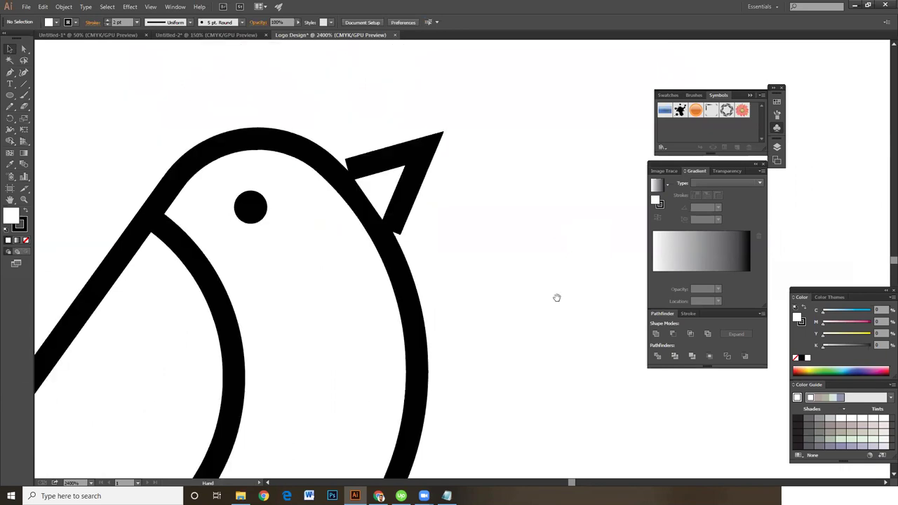
{"action": "left_click", "coordinate": [425, 153]}
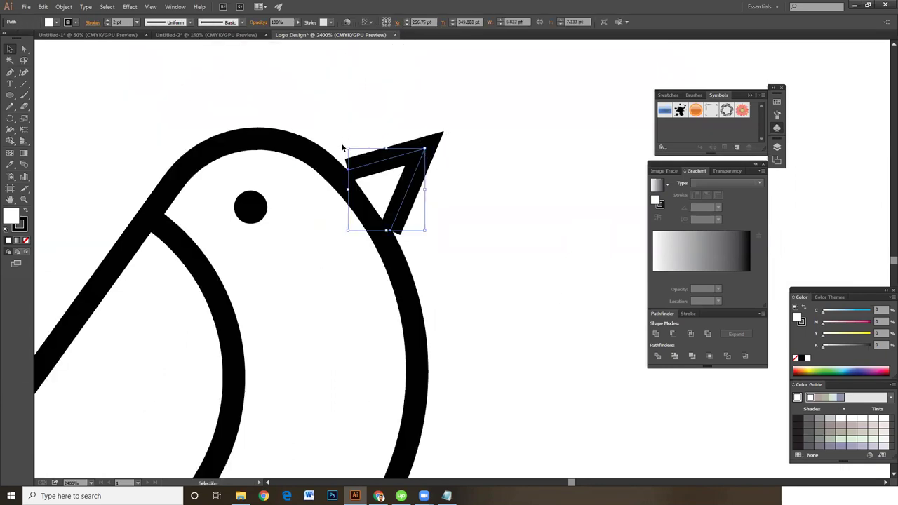
{"action": "left_click_drag", "start_coordinate": [344, 148], "coordinate": [371, 142]}
{"action": "left_click", "coordinate": [477, 203]}
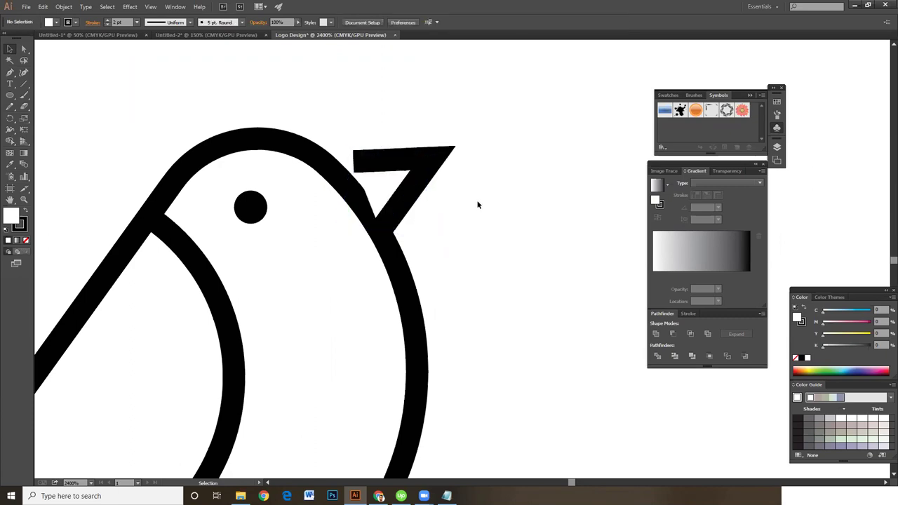
Step: Extend the beak's upper edge by moving its open end anchor back onto the head outline
{"action": "left_click", "coordinate": [413, 172]}
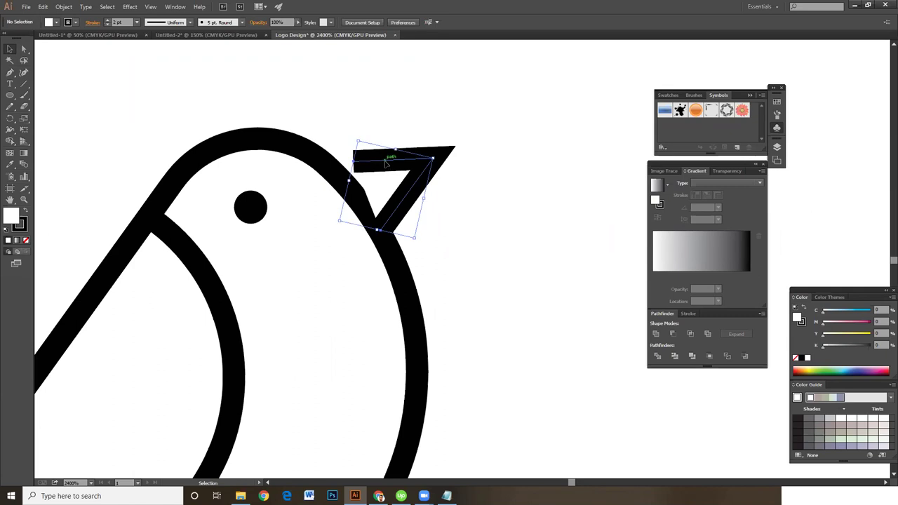
{"action": "left_click", "coordinate": [23, 49]}
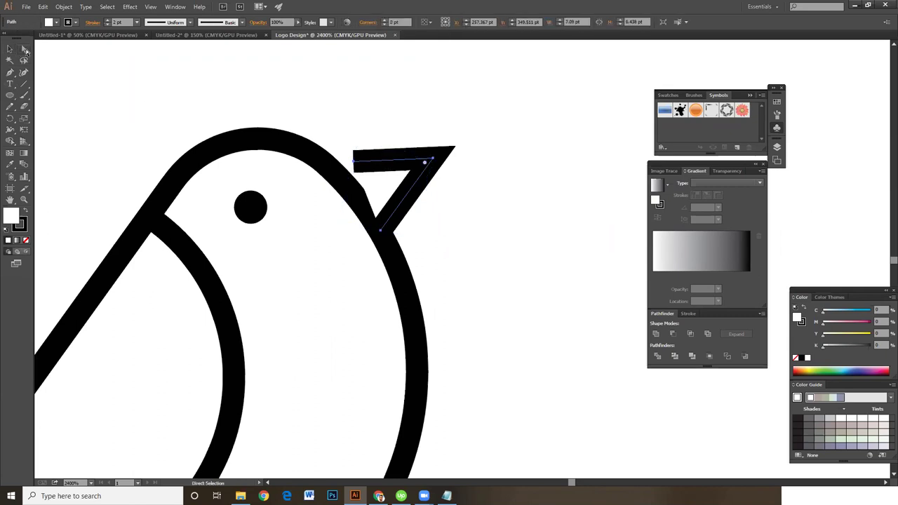
{"action": "left_click", "coordinate": [355, 163]}
{"action": "left_click_drag", "start_coordinate": [355, 164], "coordinate": [327, 161]}
{"action": "left_click", "coordinate": [424, 256]}
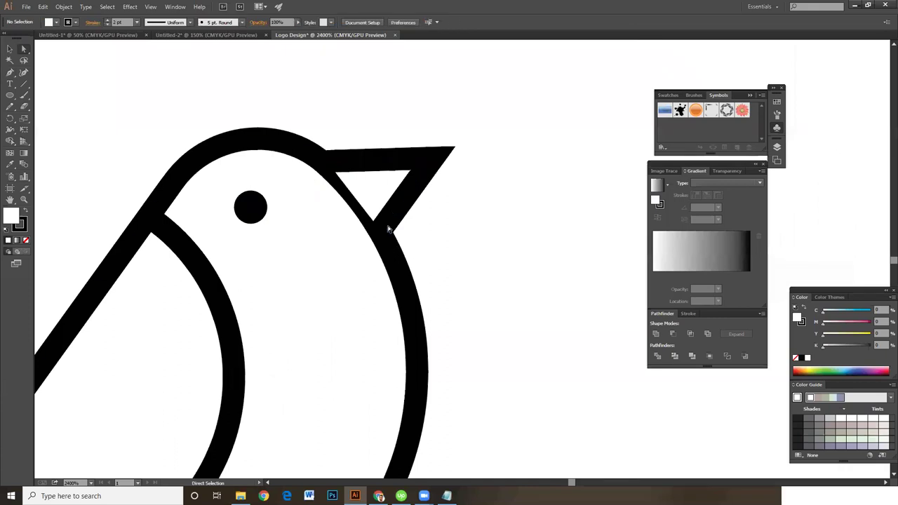
Step: Remove the beak's fill and move its lower end anchor slightly down onto the body outline
{"action": "left_click", "coordinate": [410, 181]}
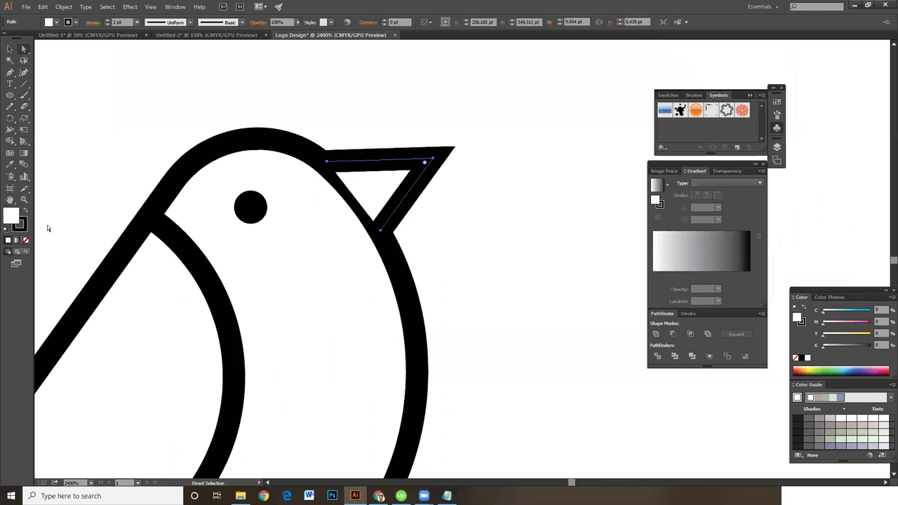
{"action": "left_click", "coordinate": [26, 240]}
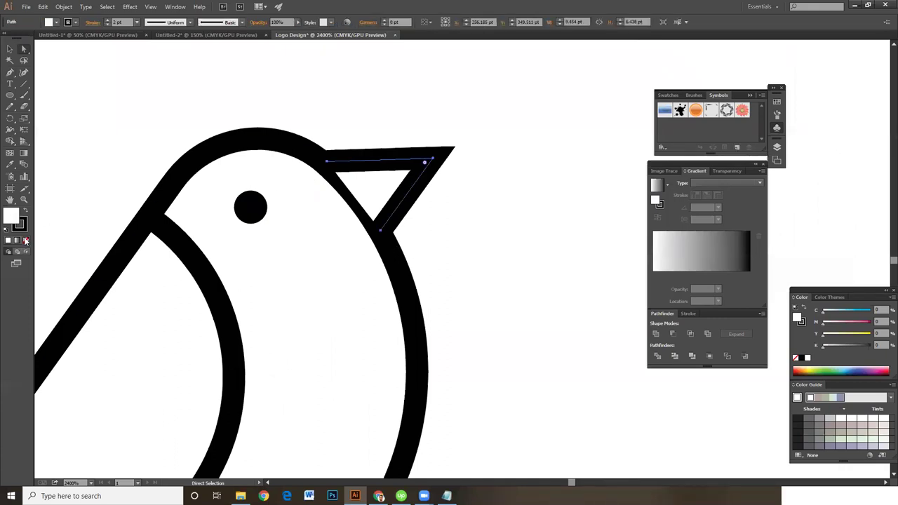
{"action": "left_click", "coordinate": [421, 236]}
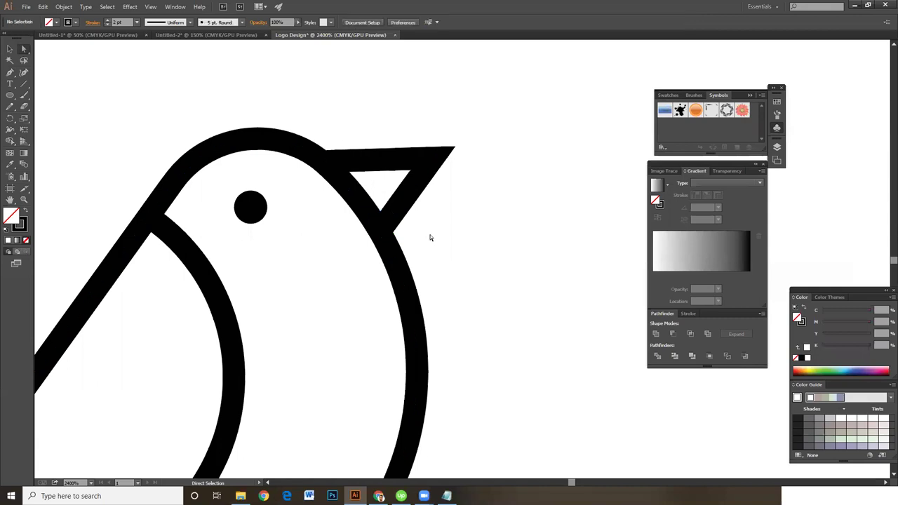
{"action": "left_click", "coordinate": [381, 230]}
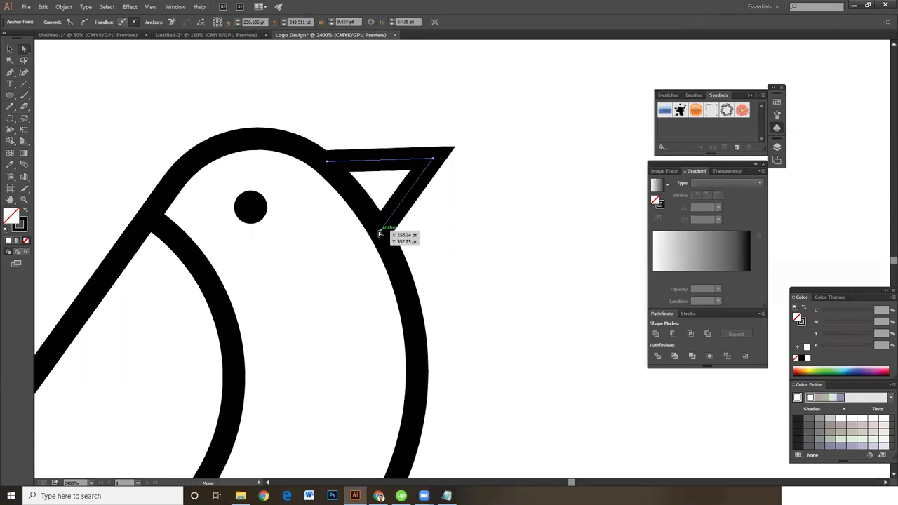
{"action": "left_click_drag", "start_coordinate": [379, 231], "coordinate": [377, 235]}
{"action": "left_click", "coordinate": [521, 243]}
Step: Scale the beak down to about 6.6 by 4.7 pt and seat it against the head outline
{"action": "key", "text": "ctrl+minus"}
{"action": "key", "text": "ctrl+minus"}
{"action": "key", "text": "ctrl+minus"}
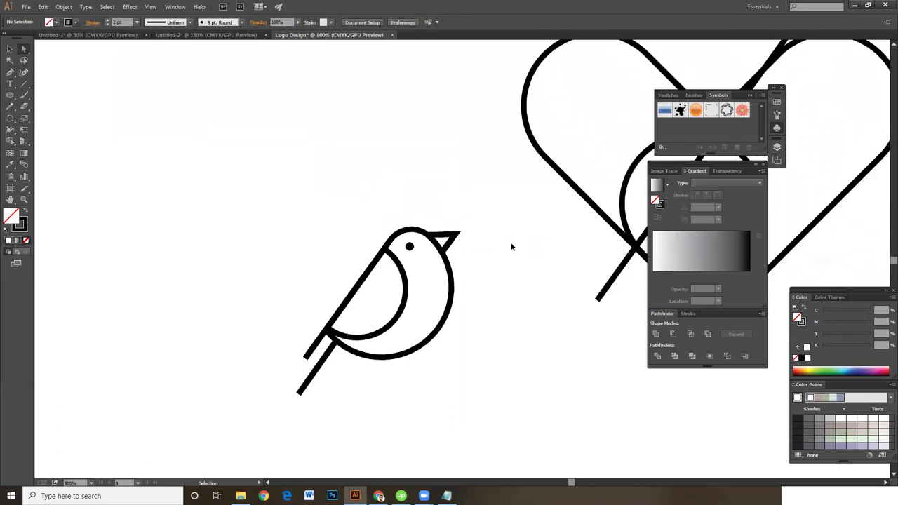
{"action": "key", "text": "ctrl+minus"}
{"action": "key", "text": "ctrl+plus"}
{"action": "key", "text": "ctrl+plus"}
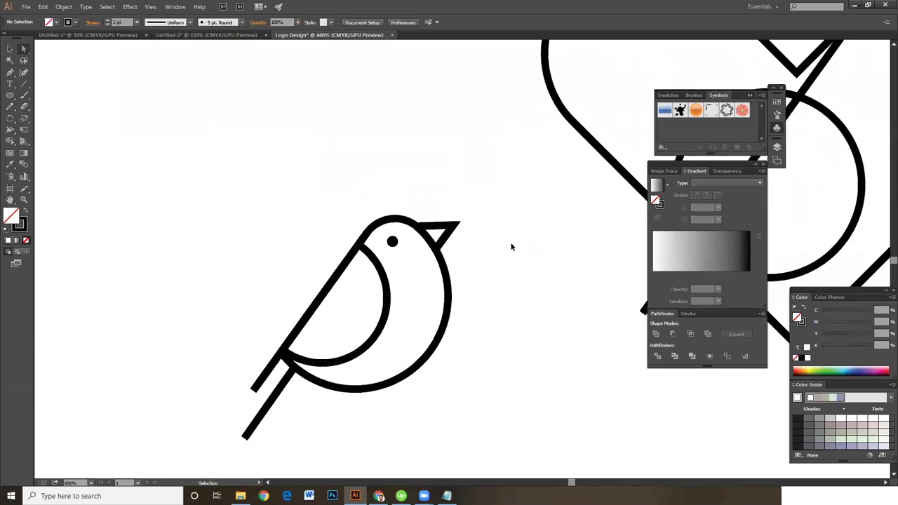
{"action": "left_click", "coordinate": [9, 49]}
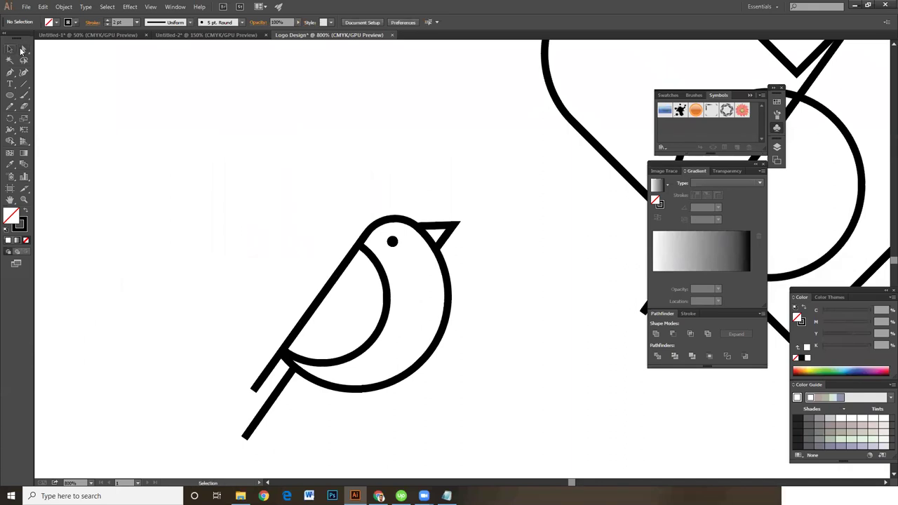
{"action": "left_click", "coordinate": [458, 226]}
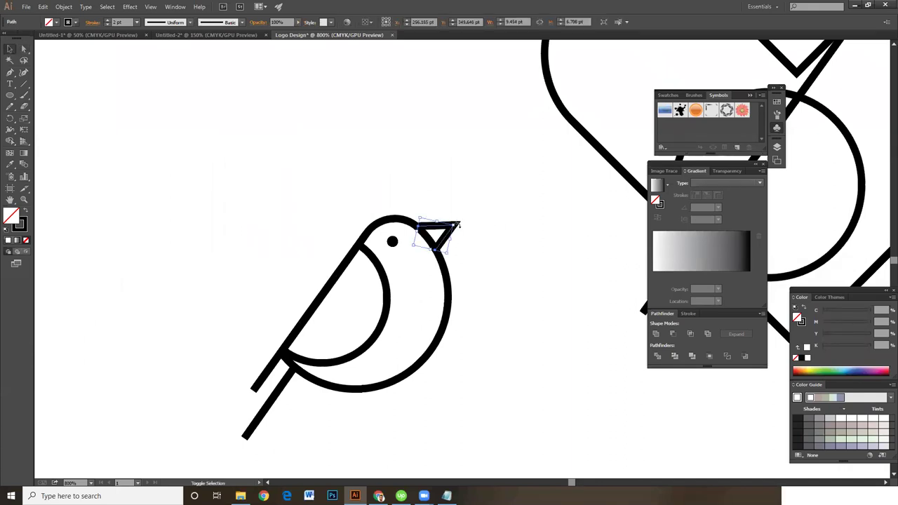
{"action": "left_click_drag", "start_coordinate": [457, 228], "coordinate": [454, 226]}
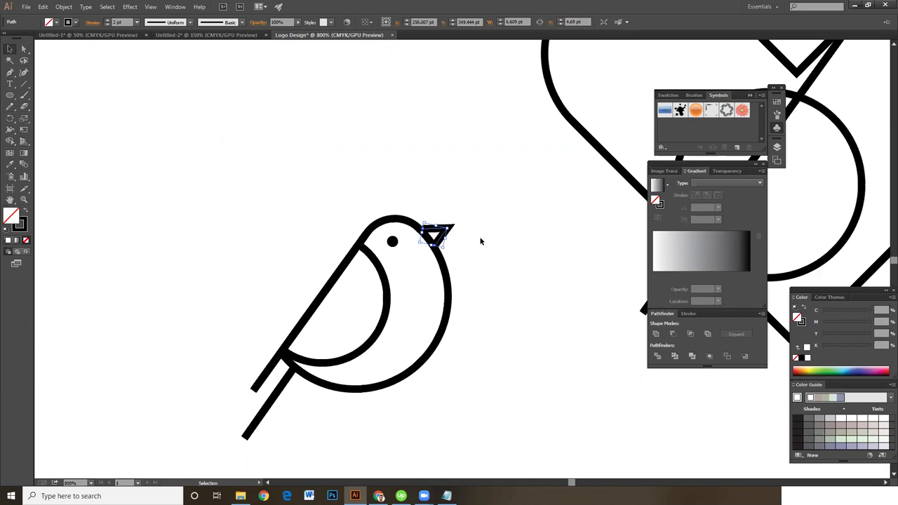
Step: Move the upper end anchor of the reduced beak into the head outline so its top edge is horizontal, and select the lower end anchor
{"action": "key", "text": "a"}
{"action": "key", "text": "ctrl+plus"}
{"action": "key", "text": "ctrl+plus"}
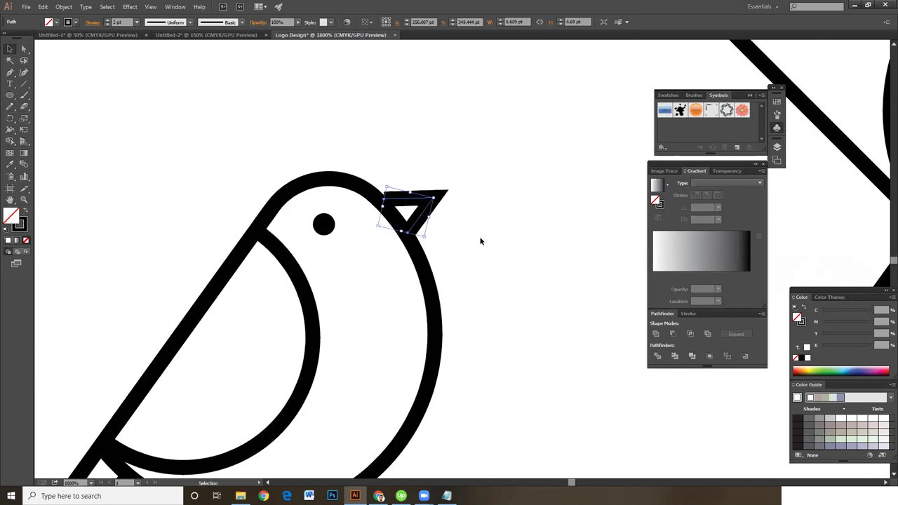
{"action": "key", "text": "v"}
{"action": "left_click", "coordinate": [24, 49]}
{"action": "left_click_drag", "start_coordinate": [385, 202], "coordinate": [382, 201]}
{"action": "left_click", "coordinate": [409, 234]}
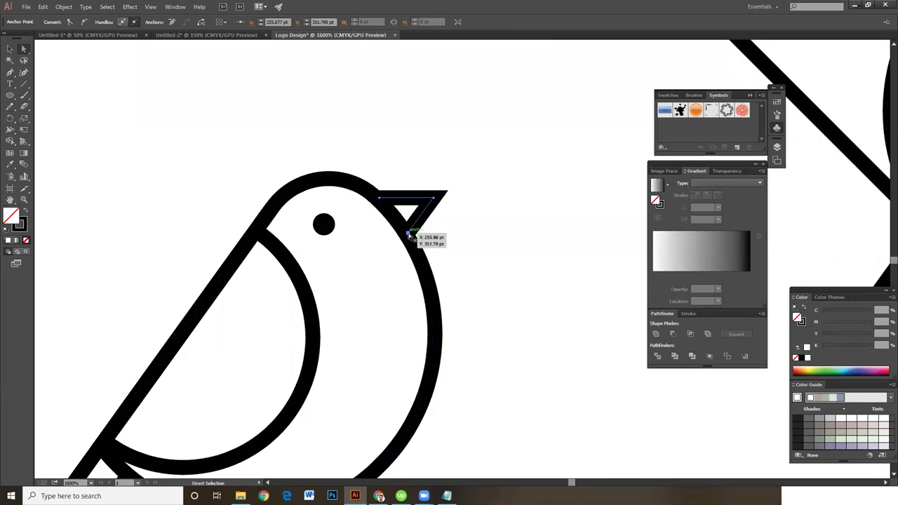
{"action": "left_click", "coordinate": [468, 237]}
Step: Examine the whole bird at a reduced view size beside the heart construction, with the body outline selected
{"action": "key", "text": "ctrl+minus"}
{"action": "key", "text": "ctrl+minus"}
{"action": "key", "text": "ctrl+minus"}
{"action": "key", "text": "ctrl+minus"}
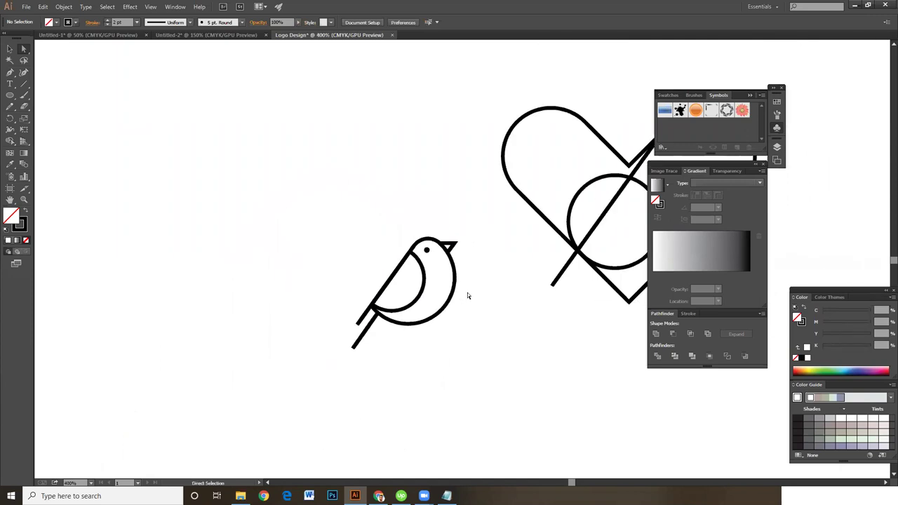
{"action": "key", "text": "v"}
{"action": "key", "text": "space"}
{"action": "left_click_drag", "start_coordinate": [295, 223], "coordinate": [259, 203]}
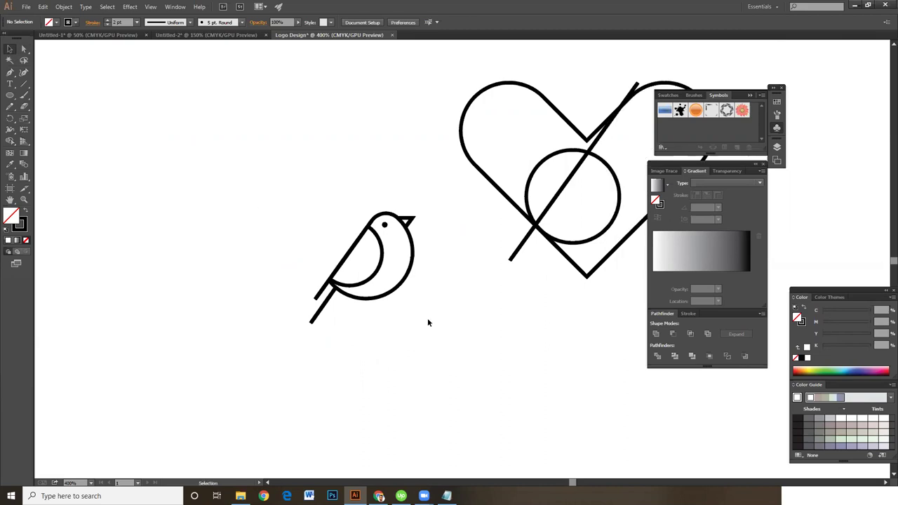
{"action": "left_click", "coordinate": [412, 273]}
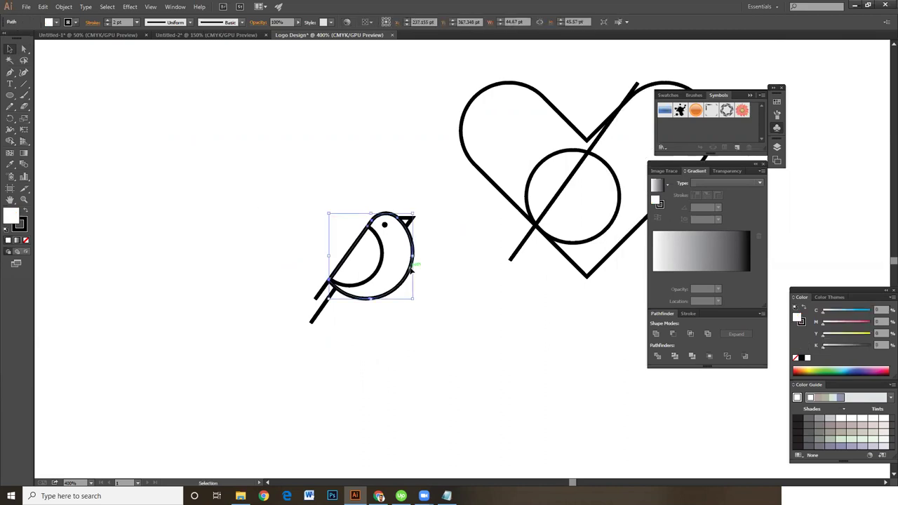
{"action": "key", "text": "ctrl+minus"}
{"action": "key", "text": "ctrl+minus"}
{"action": "key", "text": "ctrl+minus"}
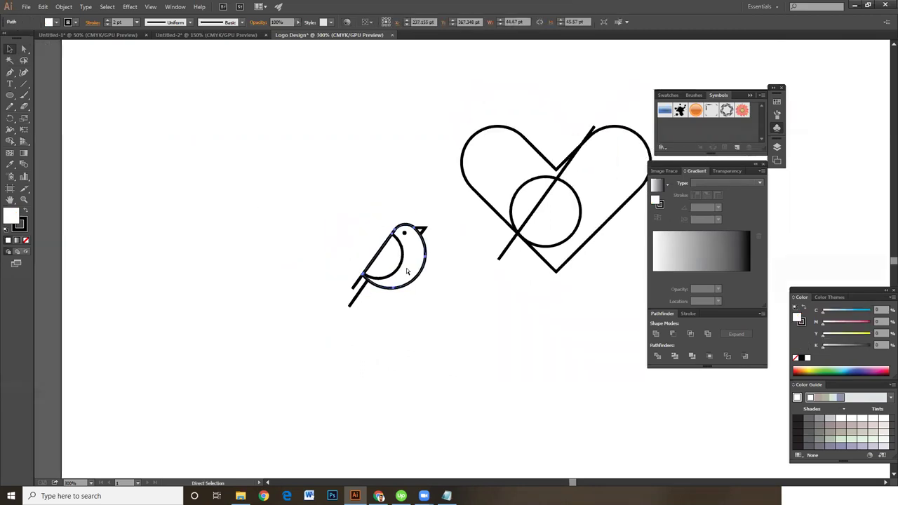
Step: Nudge the lower and right anchors of the bird's body outline slightly up and left to slim the belly
{"action": "key", "text": "ctrl+equal"}
{"action": "key", "text": "ctrl+equal"}
{"action": "key", "text": "ctrl+equal"}
{"action": "key", "text": "ctrl+equal"}
{"action": "key", "text": "ctrl+equal"}
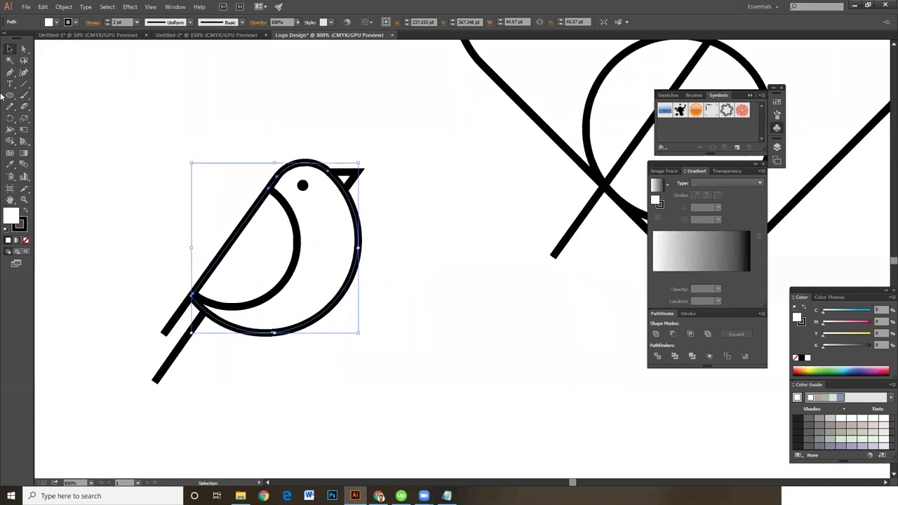
{"action": "left_click", "coordinate": [23, 49]}
{"action": "left_click_drag", "start_coordinate": [382, 240], "coordinate": [327, 352]}
{"action": "left_click", "coordinate": [259, 329]}
{"action": "key", "text": "Up"}
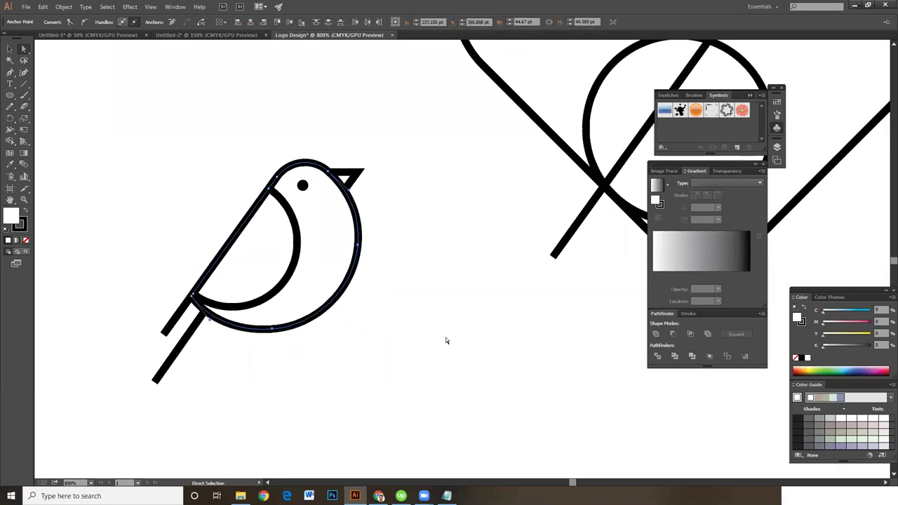
{"action": "key", "text": "Left"}
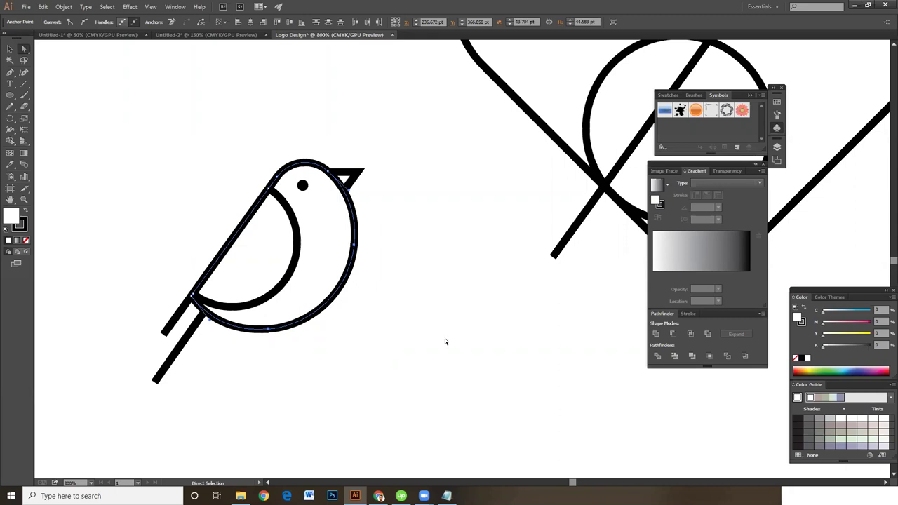
{"action": "left_click", "coordinate": [445, 342]}
{"action": "left_click", "coordinate": [9, 50]}
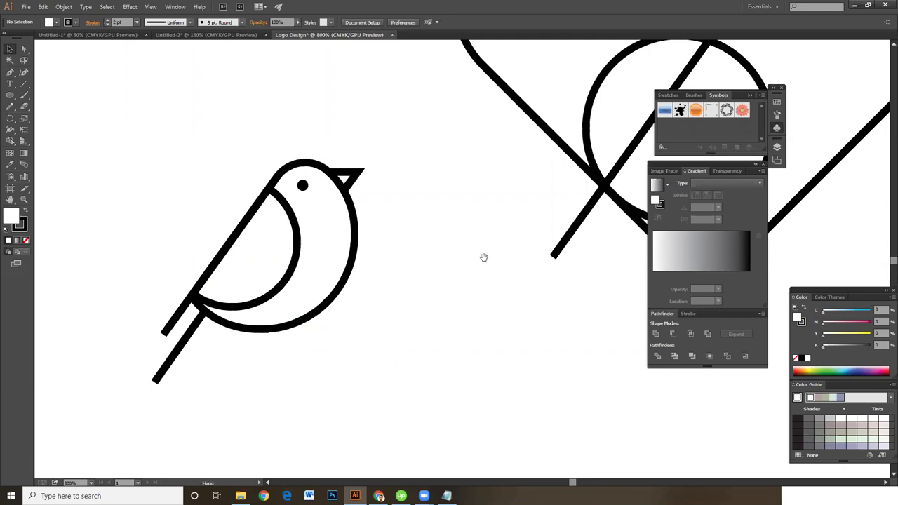
Step: Duplicate the whole bird and place the copy inside the heart, over the circle and diagonal line
{"action": "scroll", "coordinate": [582, 158], "scroll_direction": "up", "scroll_amount": 2}
{"action": "scroll", "coordinate": [583, 157], "scroll_direction": "right", "scroll_amount": 3}
{"action": "key", "text": "ctrl+minus"}
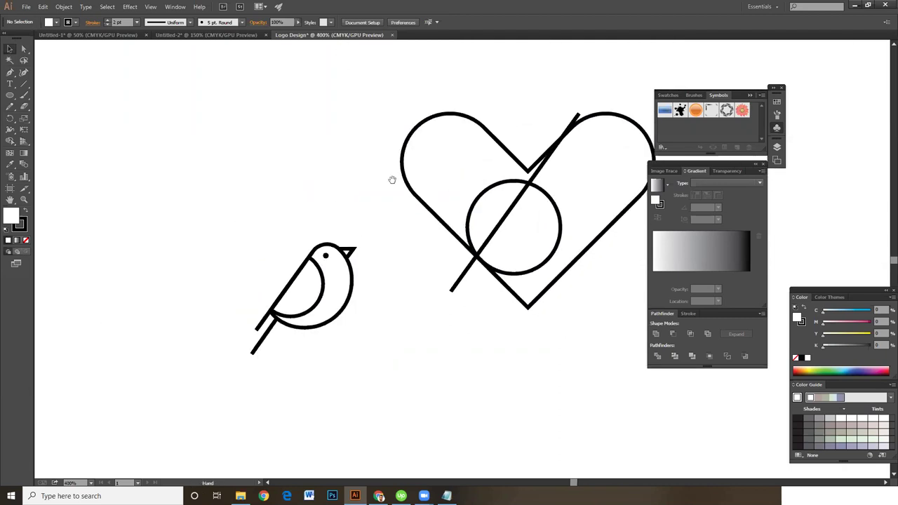
{"action": "scroll", "coordinate": [393, 178], "scroll_direction": "down", "scroll_amount": 1}
{"action": "scroll", "coordinate": [393, 179], "scroll_direction": "right", "scroll_amount": 2}
{"action": "left_click_drag", "start_coordinate": [159, 186], "coordinate": [347, 362]}
{"action": "left_click_drag", "start_coordinate": [313, 249], "coordinate": [525, 189]}
Step: Cut the bird copy out of the heart and delete the construction circle and diagonal line
{"action": "key", "text": "a"}
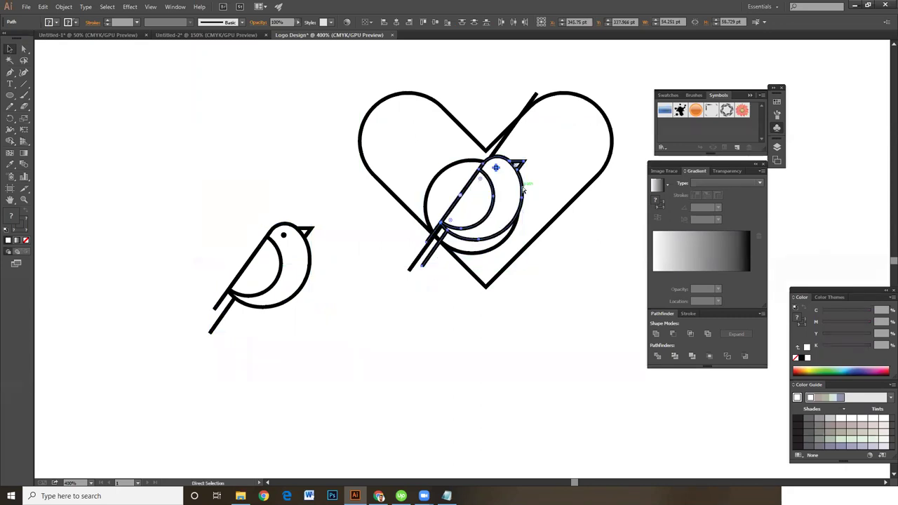
{"action": "key", "text": "Delete"}
{"action": "key", "text": "v"}
{"action": "left_click", "coordinate": [511, 181]}
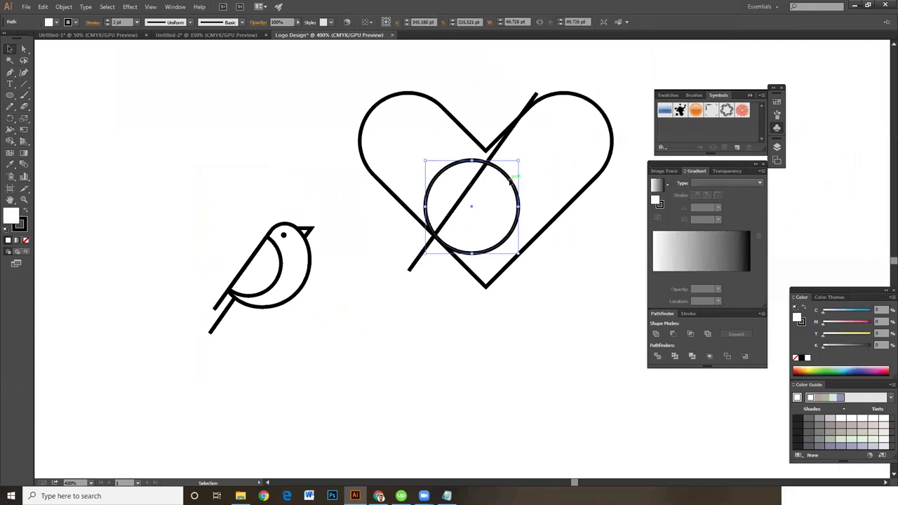
{"action": "key", "text": "Delete"}
{"action": "left_click", "coordinate": [481, 172]}
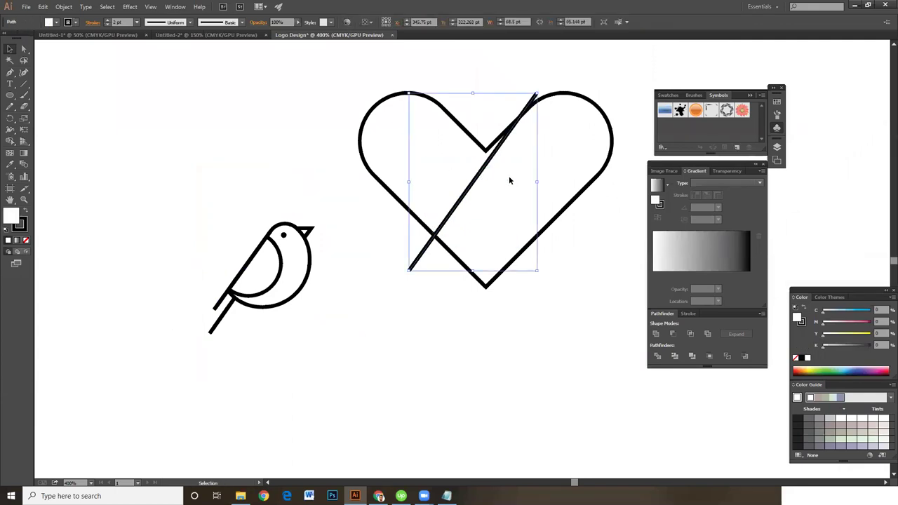
{"action": "key", "text": "Delete"}
Step: Paste the bird copy back in place so its tail crosses the heart's lower-left edge
{"action": "key", "text": "ctrl+v"}
{"action": "left_click", "coordinate": [557, 329]}
{"action": "key", "text": "a"}
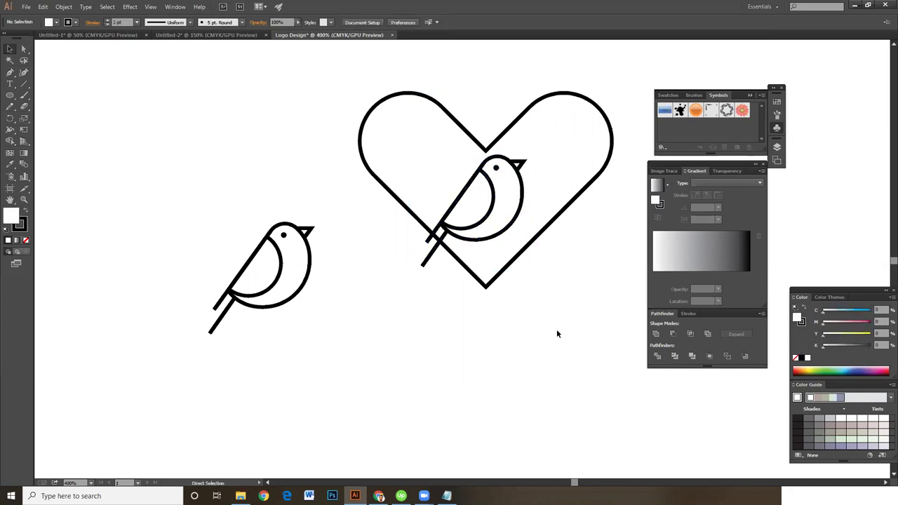
{"action": "key", "text": "v"}
{"action": "key", "text": "a"}
{"action": "key", "text": "v"}
{"action": "scroll", "coordinate": [537, 309], "scroll_direction": "right", "scroll_amount": 2}
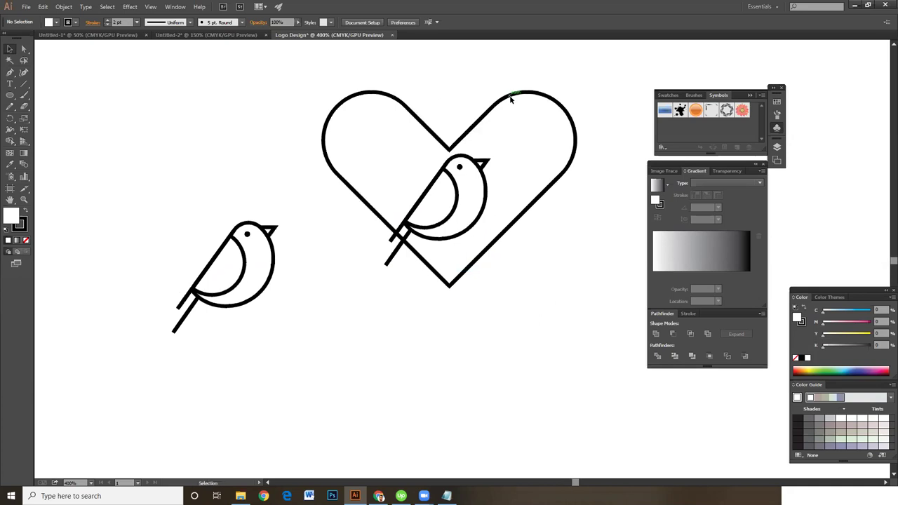
Step: Unlock the heart outline and set its stroke weight to 4 pt
{"action": "left_click", "coordinate": [64, 7]}
{"action": "left_click", "coordinate": [81, 72]}
{"action": "left_click", "coordinate": [377, 108]}
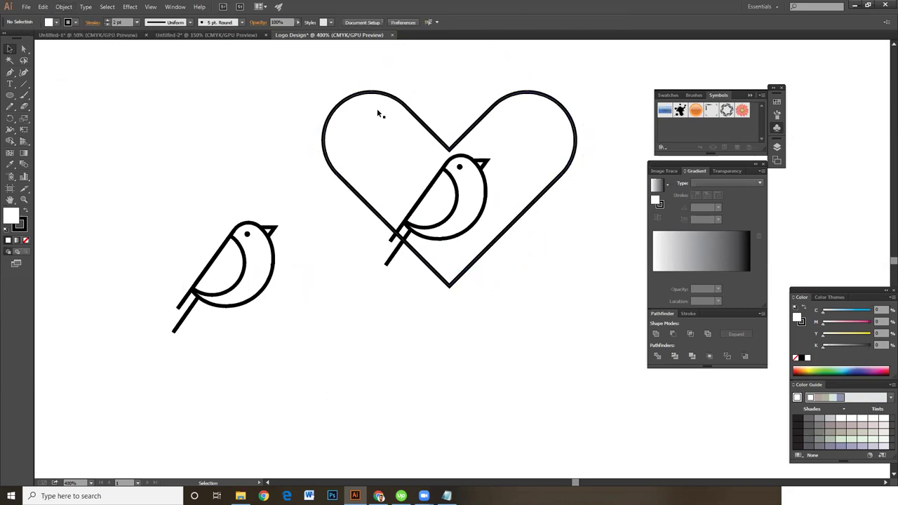
{"action": "left_click", "coordinate": [386, 92]}
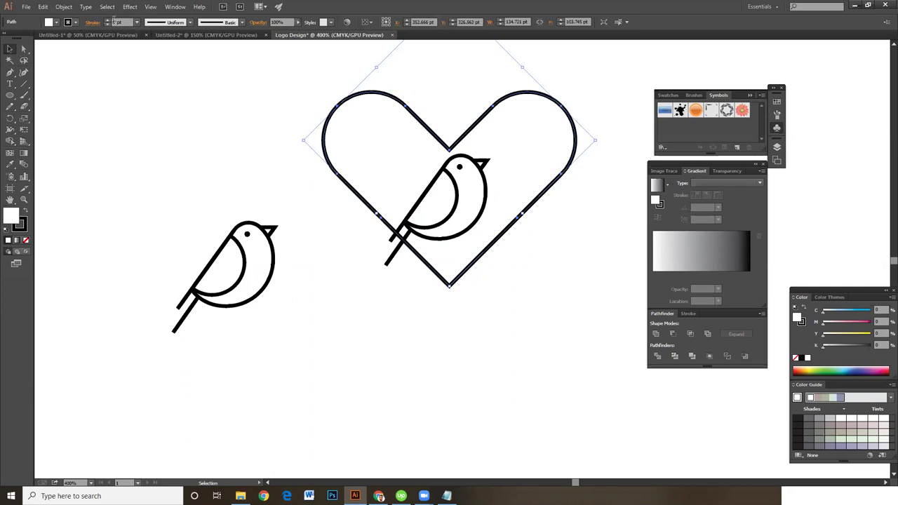
{"action": "left_click", "coordinate": [108, 22]}
{"action": "left_click", "coordinate": [108, 22]}
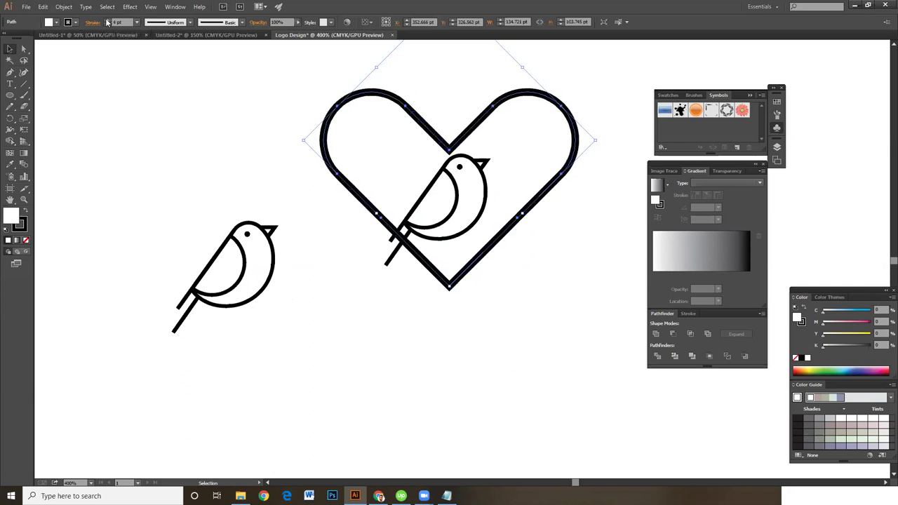
{"action": "left_click", "coordinate": [551, 293]}
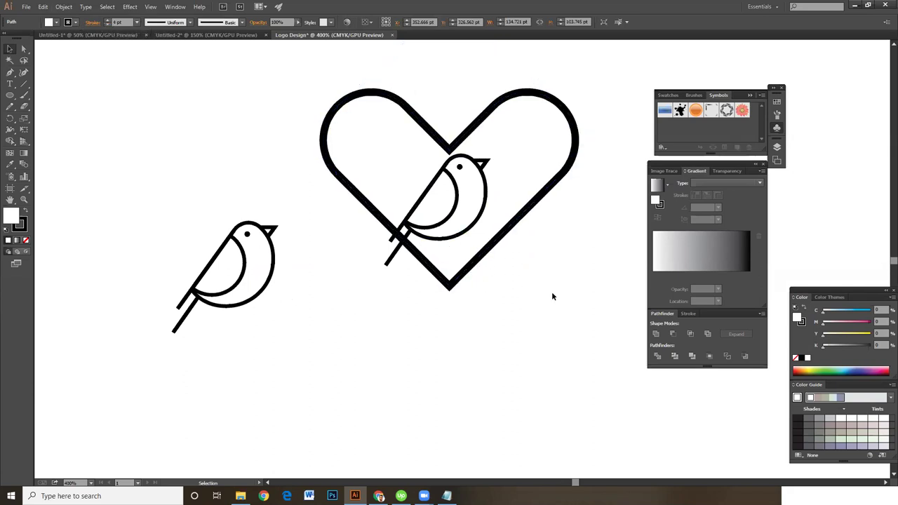
Step: Select the wing, tail lines and beak of the bird inside the heart and group them
{"action": "left_click", "coordinate": [487, 184]}
{"action": "left_click", "coordinate": [376, 200]}
{"action": "key", "text": "a"}
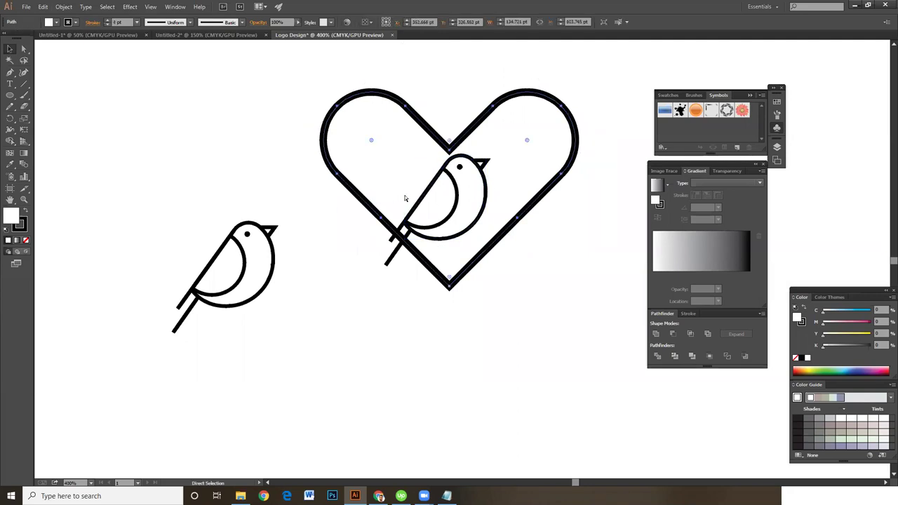
{"action": "left_click", "coordinate": [397, 194]}
{"action": "key", "text": "v"}
{"action": "left_click_drag", "start_coordinate": [397, 193], "coordinate": [427, 235]}
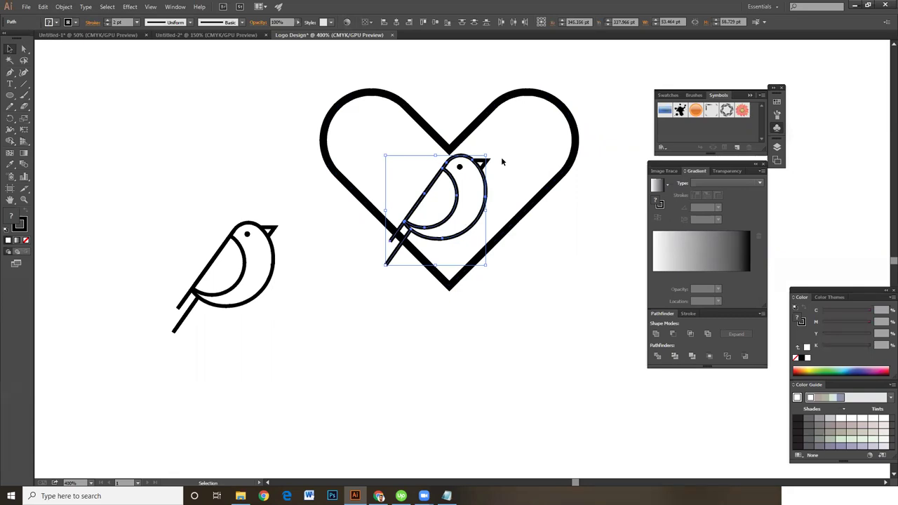
{"action": "key", "text": "slash"}
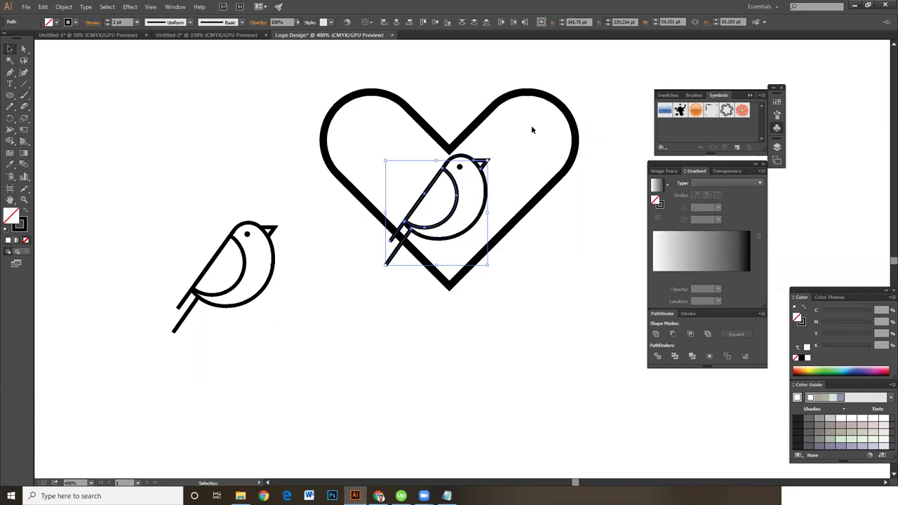
{"action": "key", "text": "ctrl+g"}
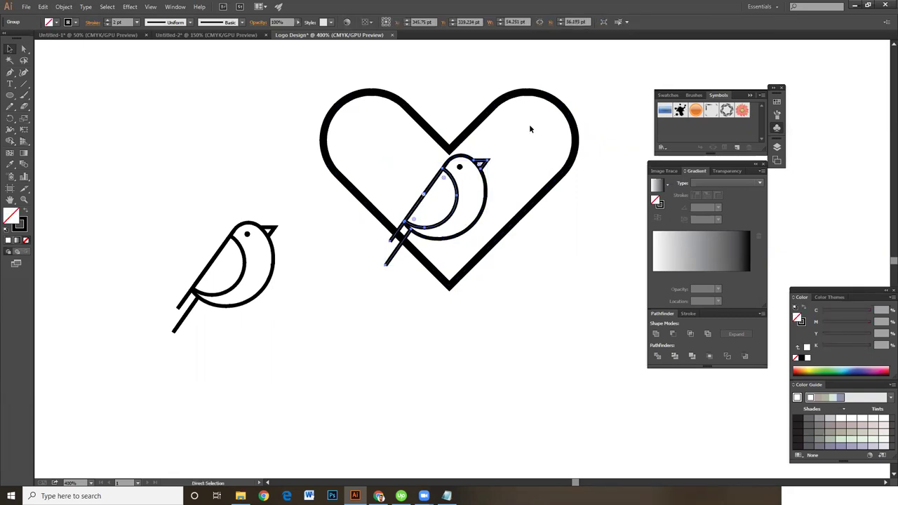
Step: Apply the heart's 4 pt stroke appearance to the grouped wing, tail lines and beak with the Eyedropper
{"action": "key", "text": "i"}
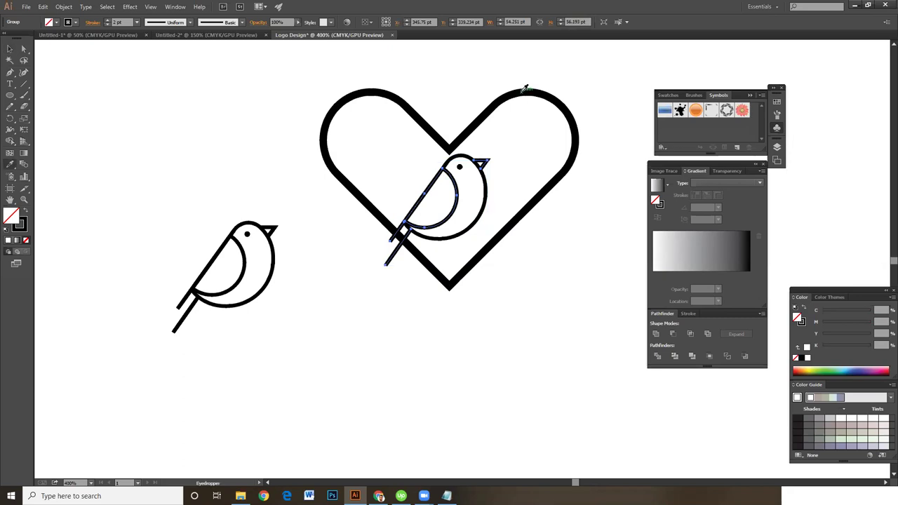
{"action": "left_click", "coordinate": [525, 92]}
{"action": "left_click", "coordinate": [9, 50]}
{"action": "left_click", "coordinate": [520, 283]}
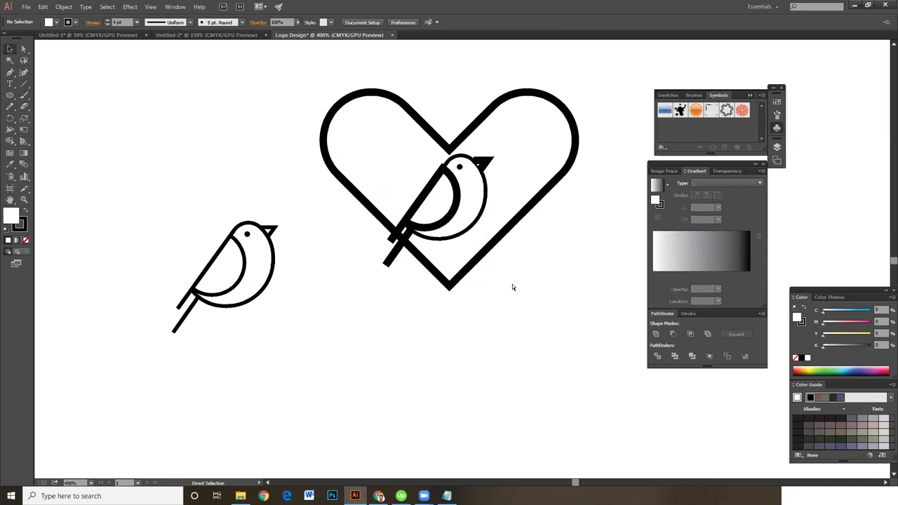
Step: Apply the heart's 4 pt stroke appearance to the body outline of the bird inside the heart
{"action": "key", "text": "ctrl+="}
{"action": "scroll", "coordinate": [499, 276], "scroll_direction": "up", "scroll_amount": 2}
{"action": "left_click", "coordinate": [494, 245]}
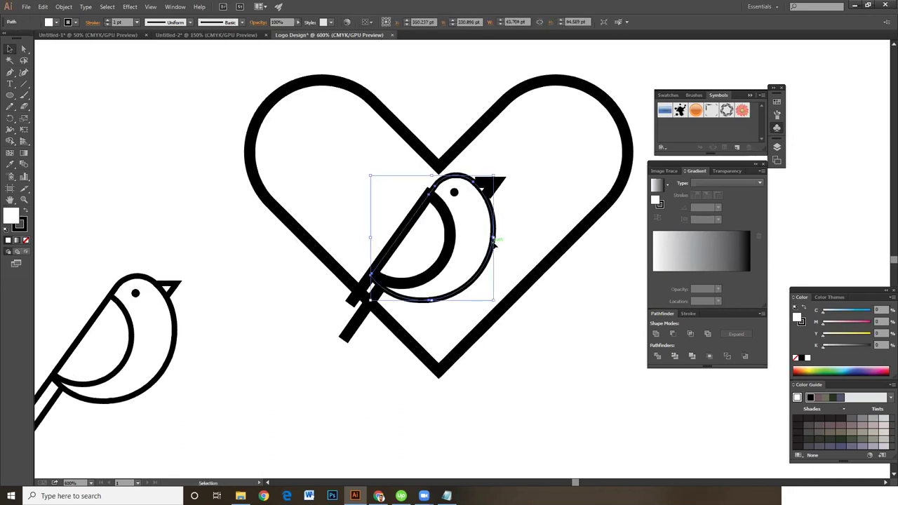
{"action": "key", "text": "o"}
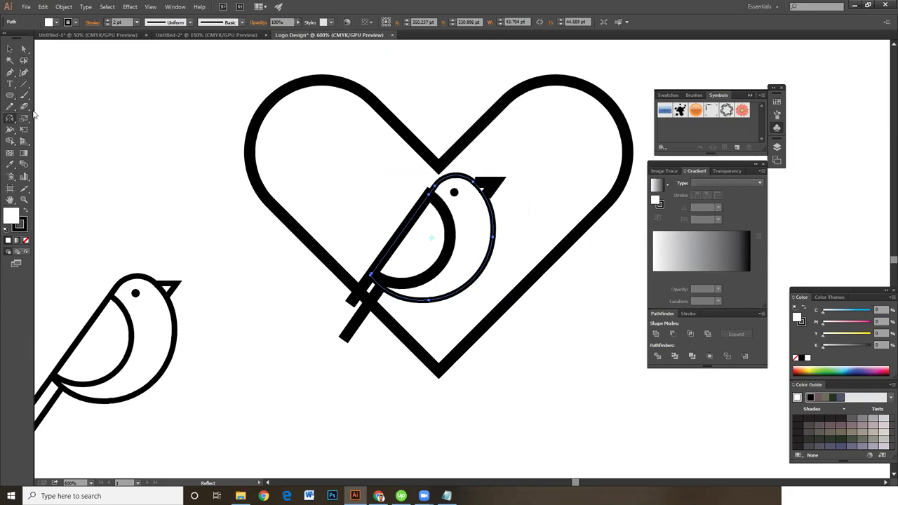
{"action": "key", "text": "i"}
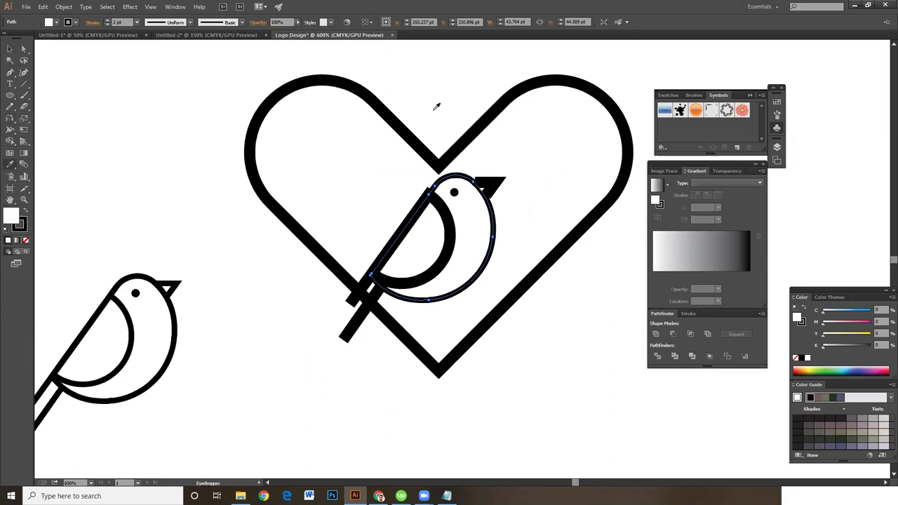
{"action": "left_click", "coordinate": [514, 93]}
{"action": "left_click", "coordinate": [10, 50]}
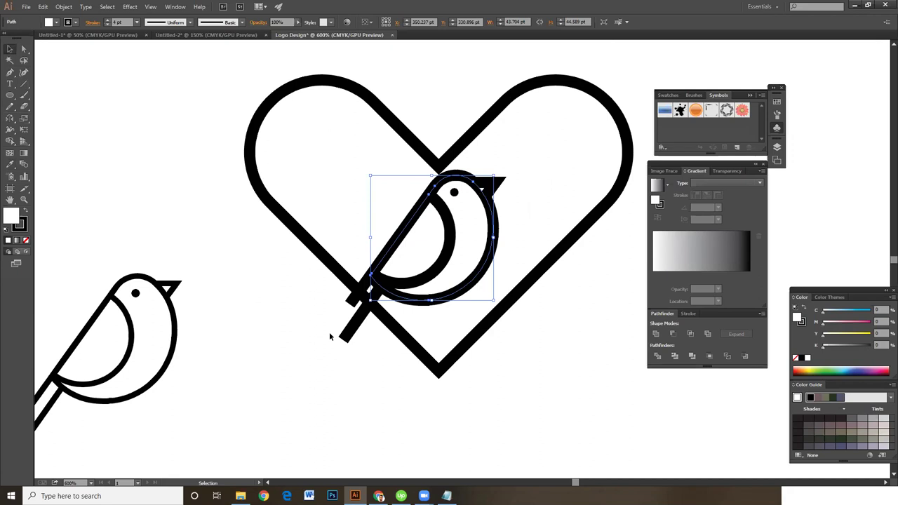
{"action": "left_click", "coordinate": [559, 359]}
Step: Enlarge the eye of the bird inside the heart slightly and shift it a little down towards the beak
{"action": "scroll", "coordinate": [527, 363], "scroll_direction": "right", "scroll_amount": 1}
{"action": "scroll", "coordinate": [539, 313], "scroll_direction": "down", "scroll_amount": 2}
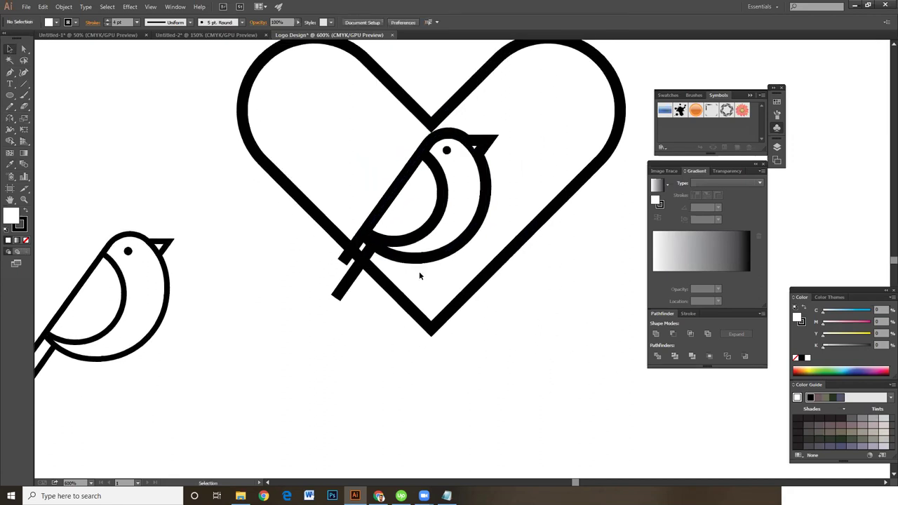
{"action": "left_click", "coordinate": [447, 152]}
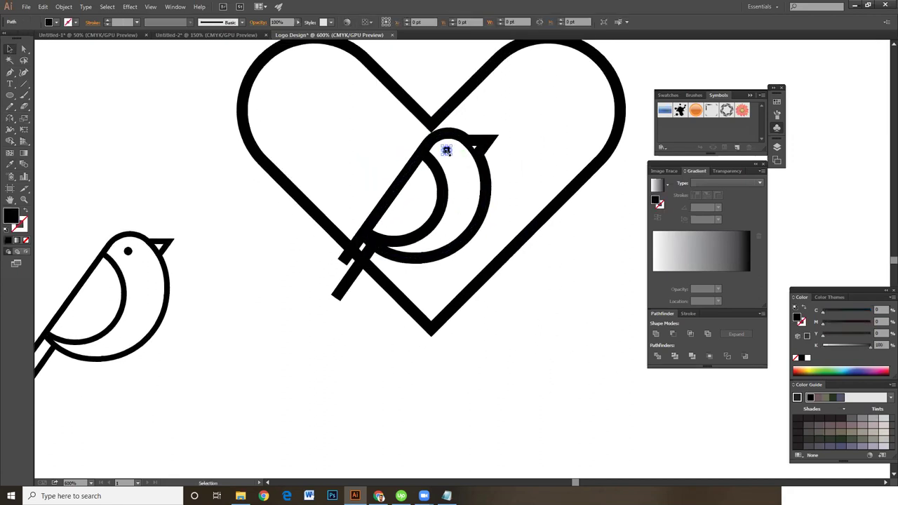
{"action": "left_click_drag", "start_coordinate": [452, 158], "coordinate": [455, 156]}
{"action": "left_click", "coordinate": [527, 186]}
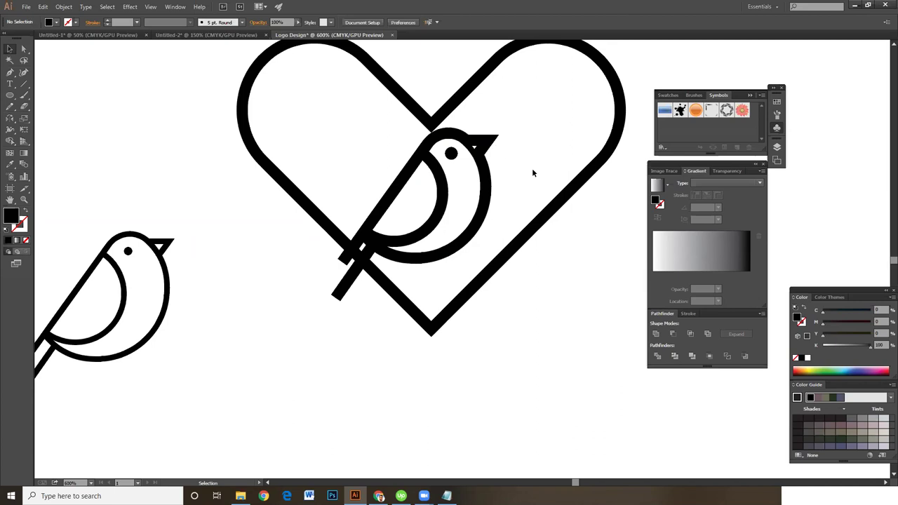
{"action": "left_click", "coordinate": [501, 143]}
{"action": "left_click", "coordinate": [513, 150]}
Step: Select every part of the bird inside the heart, including the eye, and group them into one object
{"action": "key", "text": "ctrl+minus"}
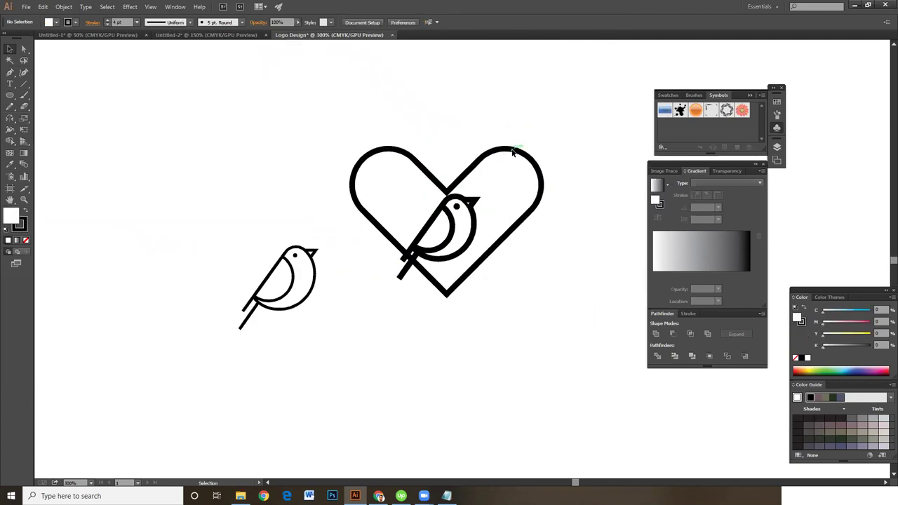
{"action": "key", "text": "ctrl+plus"}
{"action": "key", "text": "v"}
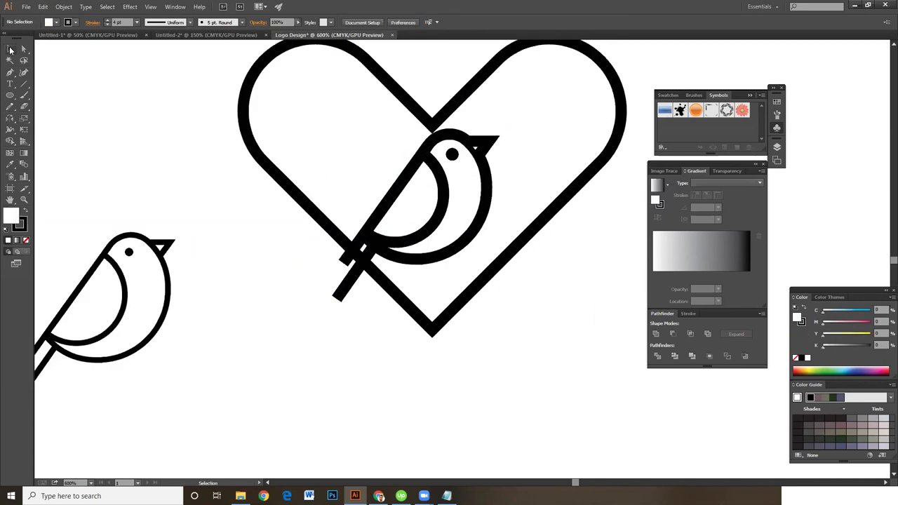
{"action": "left_click_drag", "start_coordinate": [414, 236], "coordinate": [419, 241]}
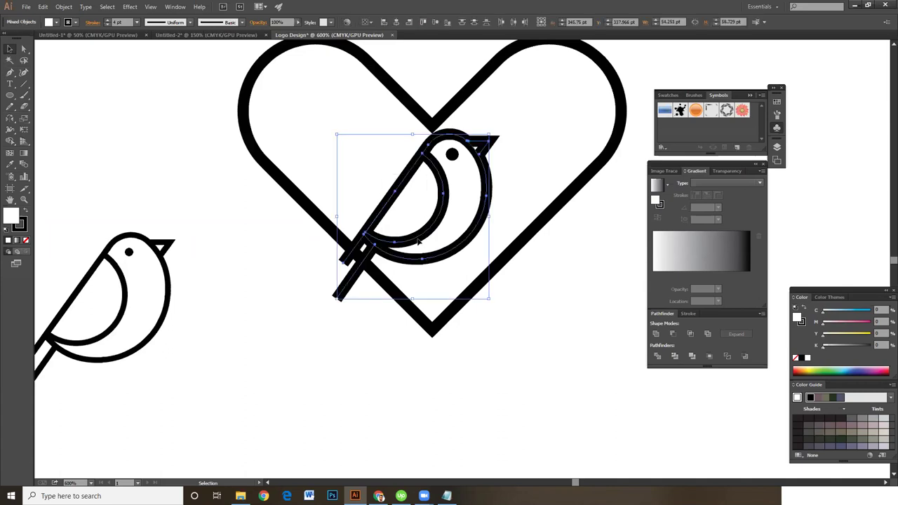
{"action": "key", "text": "a"}
{"action": "left_click", "coordinate": [493, 153]}
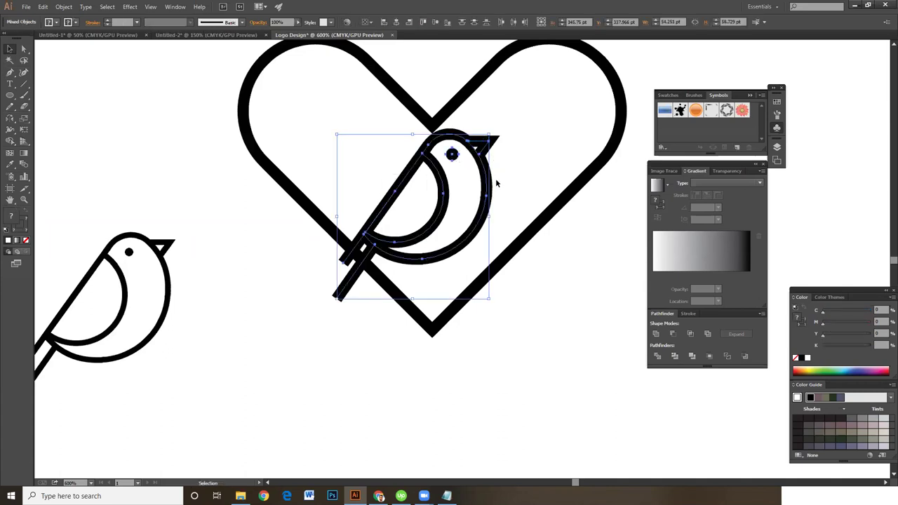
{"action": "key", "text": "ctrl"}
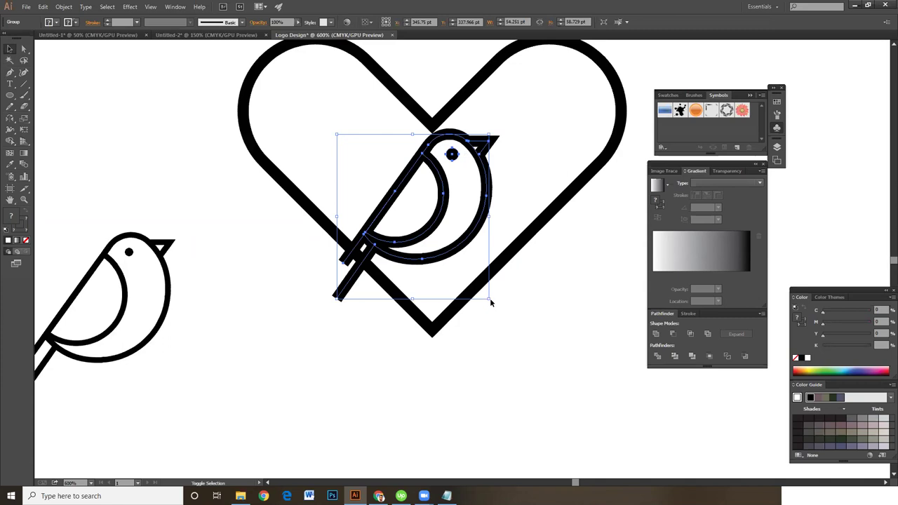
Step: Scale the grouped bird to about 50 by 54 pt and position it below the heart's notch with its tail over the lower-left edge
{"action": "mouse_move", "coordinate": [490, 300]}
{"action": "left_mouse_down"}
{"action": "mouse_move", "coordinate": [475, 298]}
{"action": "mouse_move", "coordinate": [479, 286]}
{"action": "left_mouse_up"}
{"action": "left_click", "coordinate": [510, 321]}
{"action": "left_click_drag", "start_coordinate": [342, 183], "coordinate": [411, 271]}
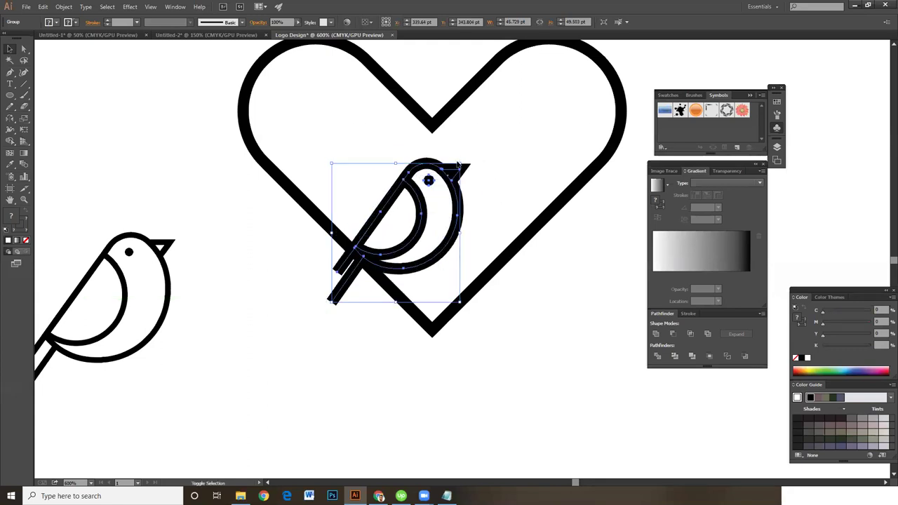
{"action": "left_click_drag", "start_coordinate": [460, 165], "coordinate": [482, 150]}
{"action": "left_click", "coordinate": [548, 288]}
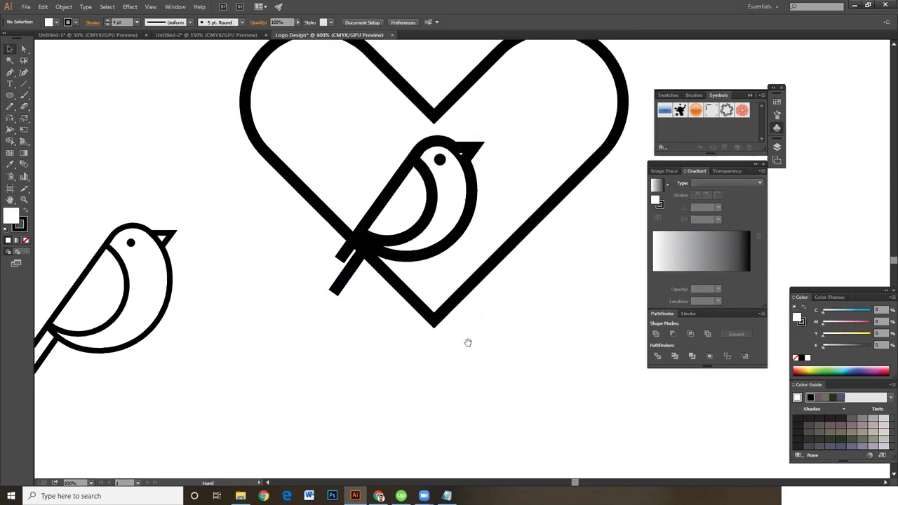
Step: Ungroup the bird inside the heart down to separate paths and nudge its lower tail line slightly down and to the right
{"action": "left_click_drag", "start_coordinate": [467, 341], "coordinate": [452, 339]}
{"action": "left_click", "coordinate": [335, 274]}
{"action": "right_click", "coordinate": [336, 273]}
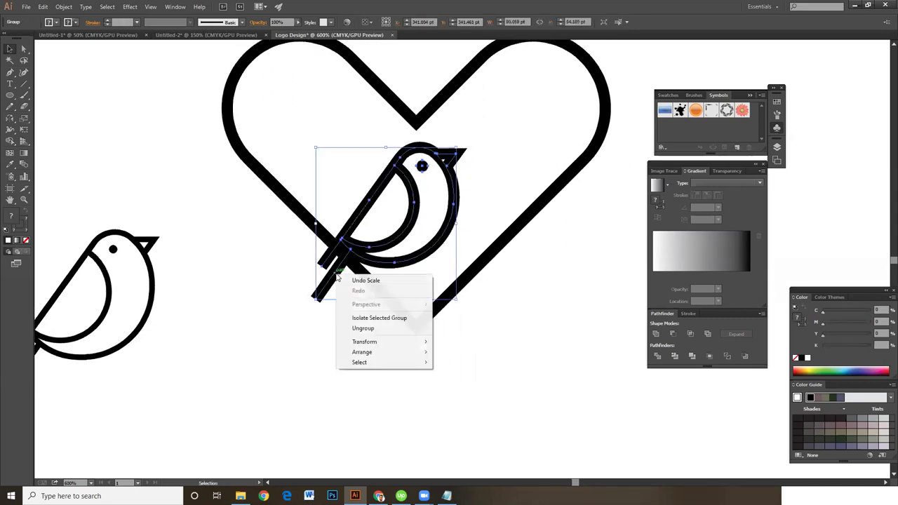
{"action": "left_click", "coordinate": [354, 327]}
{"action": "left_click", "coordinate": [325, 288]}
{"action": "left_click", "coordinate": [327, 290]}
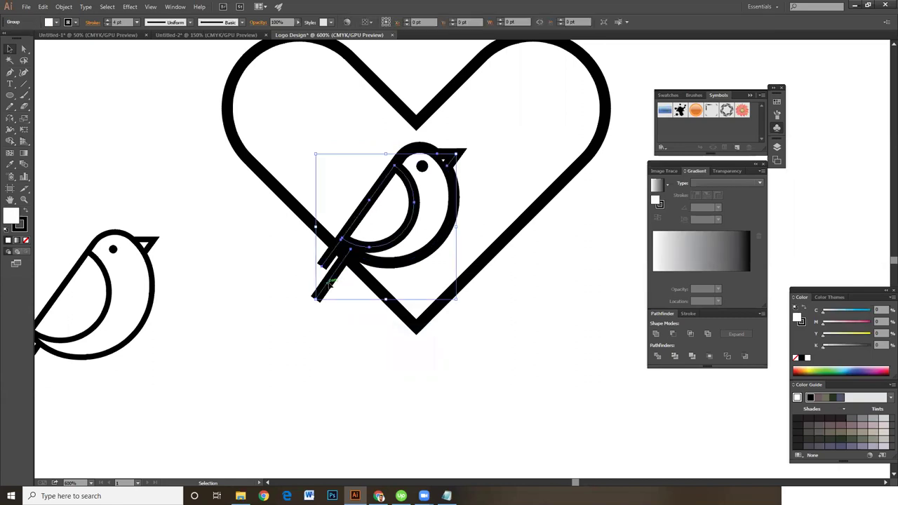
{"action": "right_click", "coordinate": [336, 278]}
{"action": "left_click", "coordinate": [360, 334]}
{"action": "left_click", "coordinate": [332, 278]}
{"action": "left_click_drag", "start_coordinate": [332, 281], "coordinate": [336, 283]}
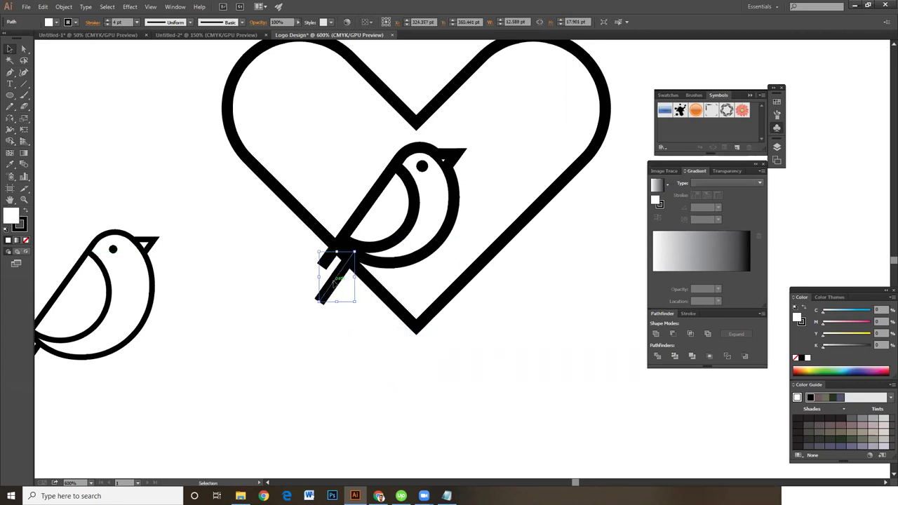
{"action": "left_click", "coordinate": [327, 353]}
Step: Lengthen the beak of the bird inside the heart slightly by moving its tip and lower anchor point outward
{"action": "key", "text": "ctrl+minus"}
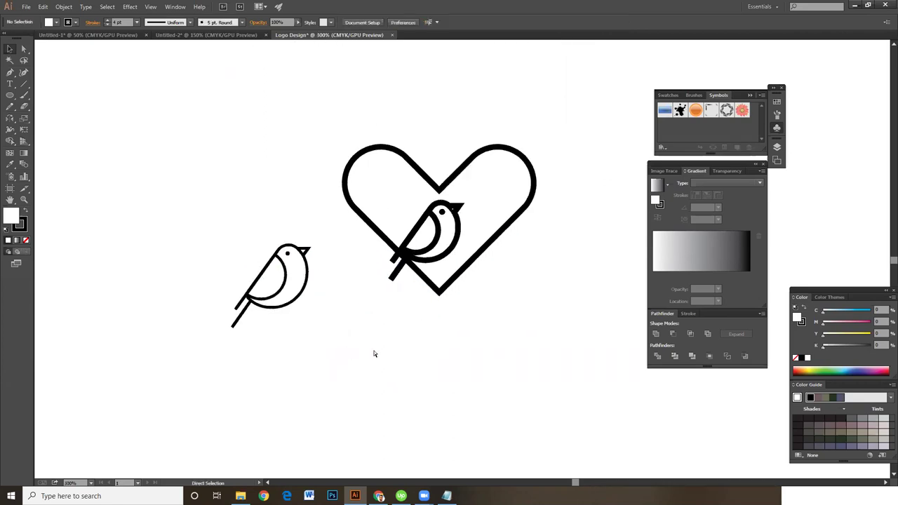
{"action": "key", "text": "ctrl+plus"}
{"action": "key", "text": "ctrl+plus"}
{"action": "key", "text": "ctrl+plus"}
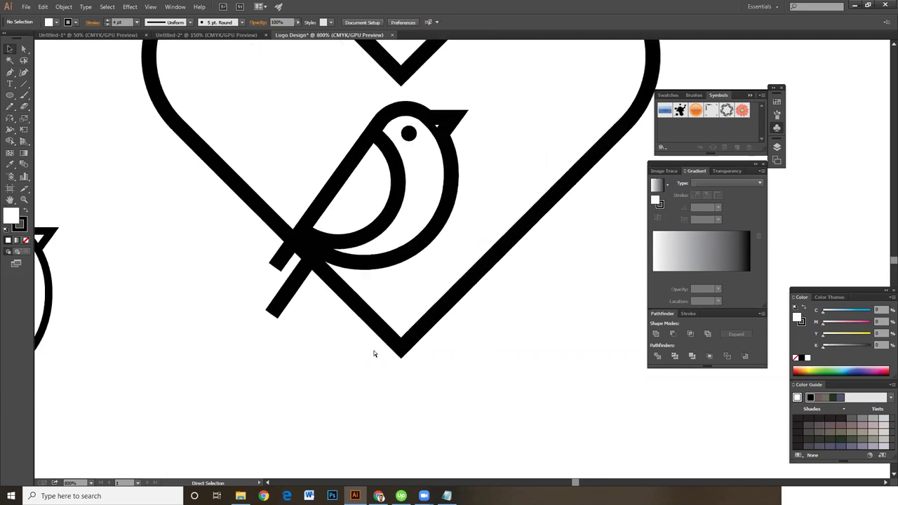
{"action": "scroll", "coordinate": [396, 306], "scroll_direction": "up", "scroll_amount": 5}
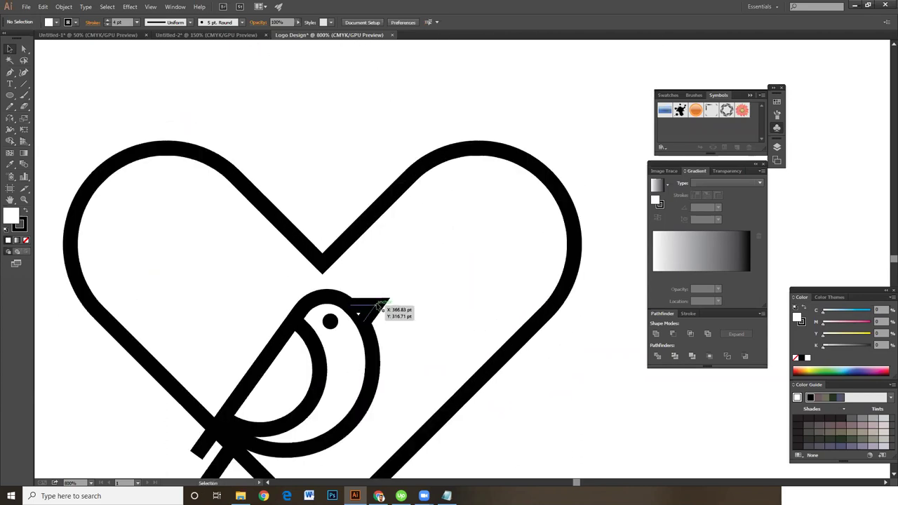
{"action": "left_click", "coordinate": [378, 307]}
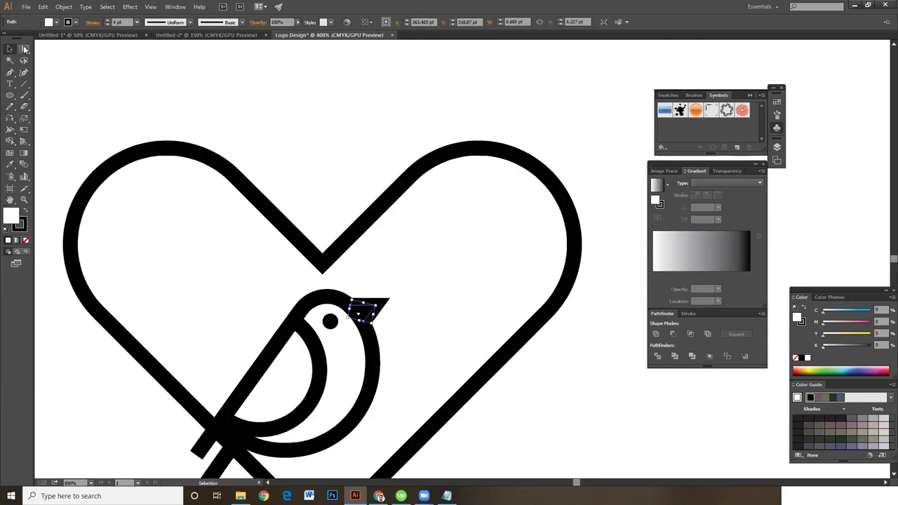
{"action": "key", "text": "a"}
{"action": "left_click", "coordinate": [378, 309]}
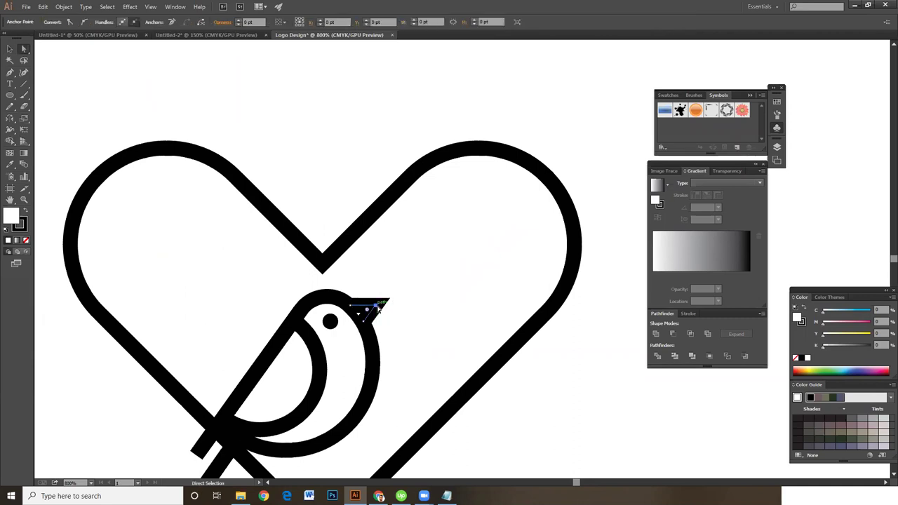
{"action": "left_click_drag", "start_coordinate": [378, 309], "coordinate": [369, 328]}
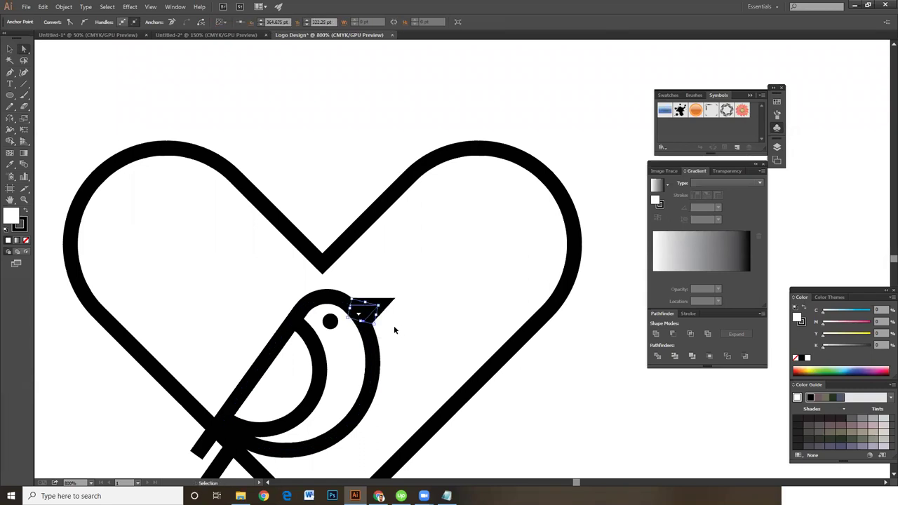
{"action": "left_click", "coordinate": [398, 329]}
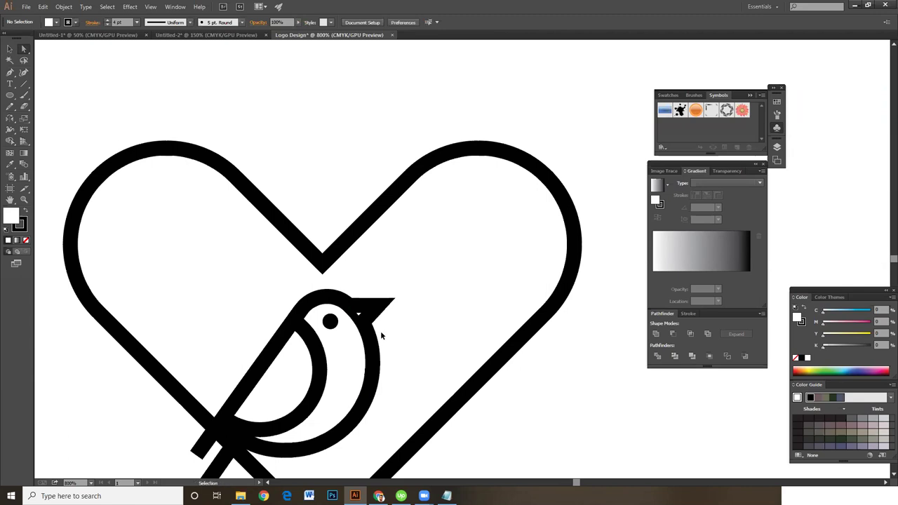
Step: Unlock the heart and round the corner of its upper notch with a radius of about 17 pt
{"action": "key", "text": "ctrl+minus"}
{"action": "key", "text": "ctrl+minus"}
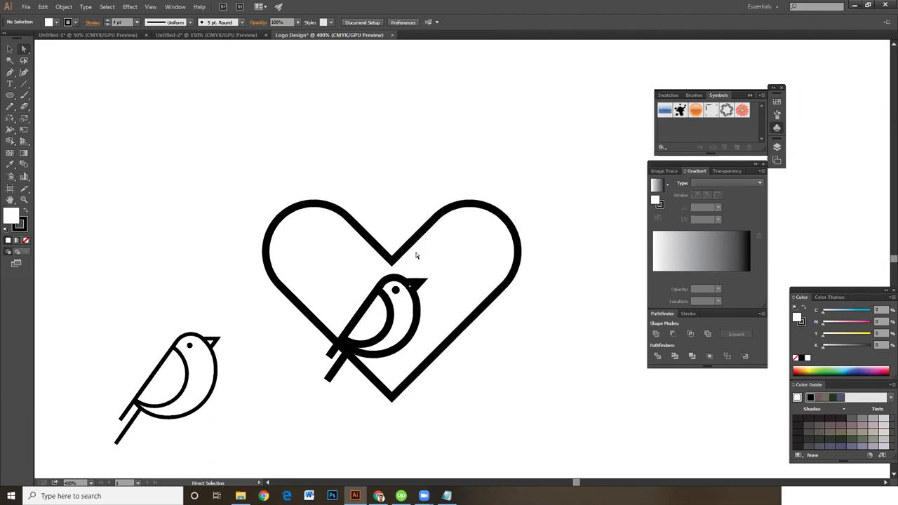
{"action": "left_click", "coordinate": [64, 6]}
{"action": "left_click", "coordinate": [91, 74]}
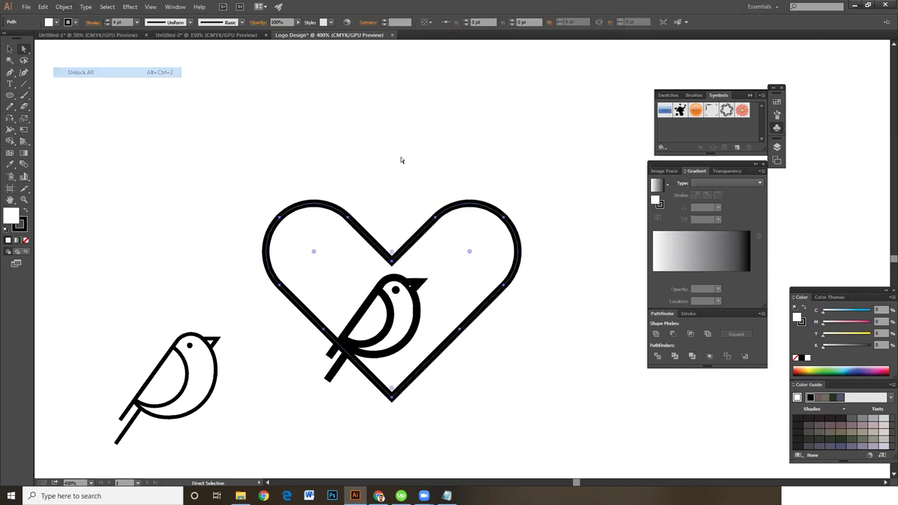
{"action": "left_click", "coordinate": [391, 258]}
{"action": "left_click_drag", "start_coordinate": [391, 251], "coordinate": [404, 228]}
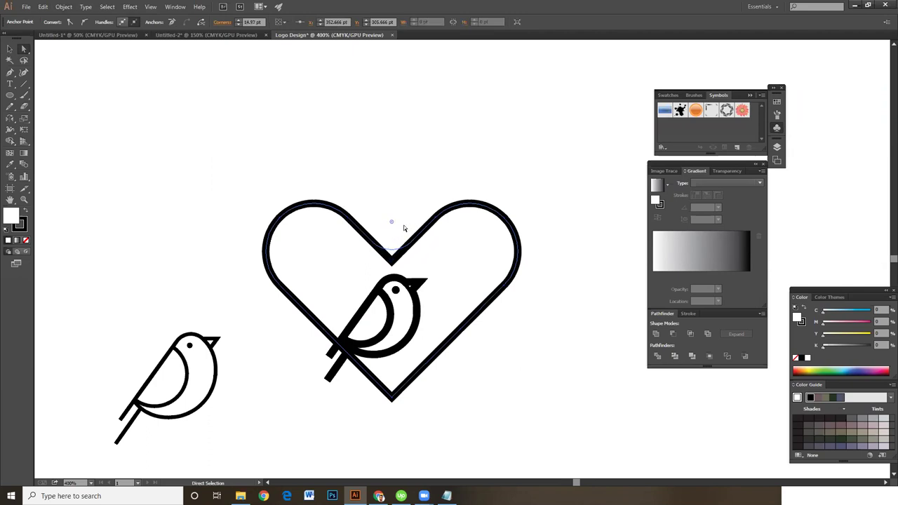
{"action": "left_click", "coordinate": [485, 368]}
Step: Round the heart's bottom tip with a corner radius of about 12.5 pt
{"action": "scroll", "coordinate": [486, 367], "scroll_direction": "down", "scroll_amount": 3}
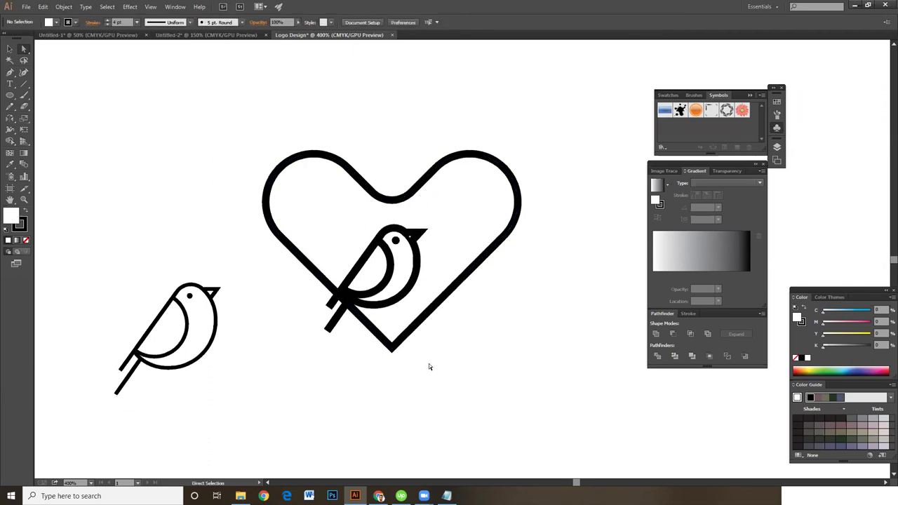
{"action": "left_click", "coordinate": [392, 347]}
{"action": "left_click_drag", "start_coordinate": [393, 338], "coordinate": [394, 320]}
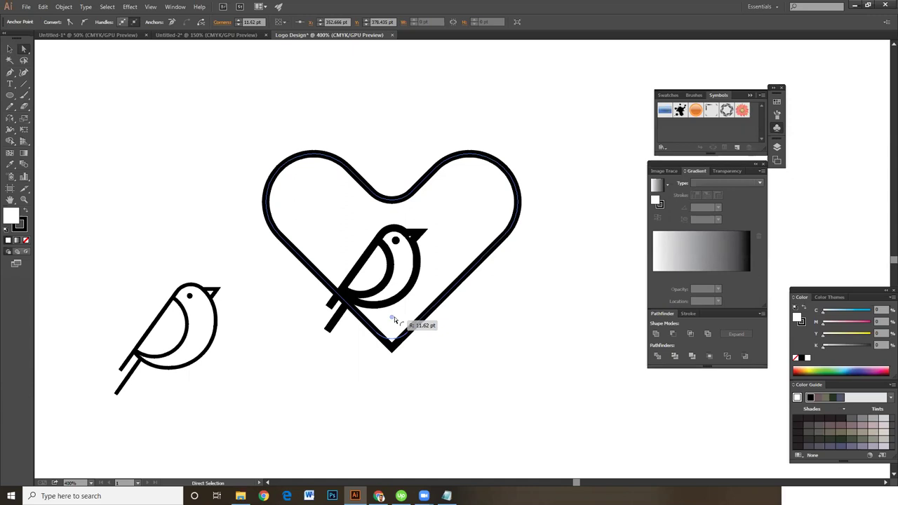
{"action": "left_click_drag", "start_coordinate": [394, 318], "coordinate": [400, 319]}
{"action": "left_click", "coordinate": [400, 320]}
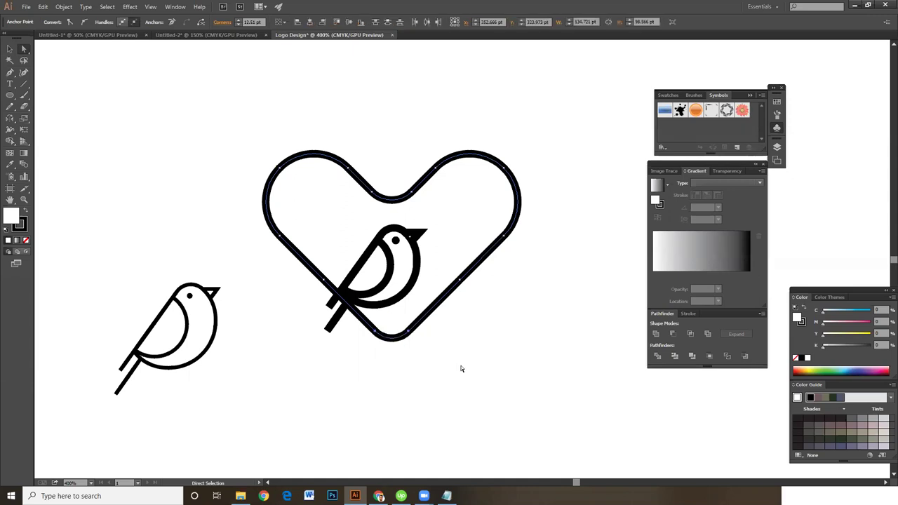
Step: Move the bird's lower tail line down so it sits detached from the body, just outside the heart outline
{"action": "scroll", "coordinate": [365, 253], "scroll_direction": "down", "scroll_amount": 1}
{"action": "left_click", "coordinate": [10, 49]}
{"action": "left_click_drag", "start_coordinate": [357, 294], "coordinate": [344, 314]}
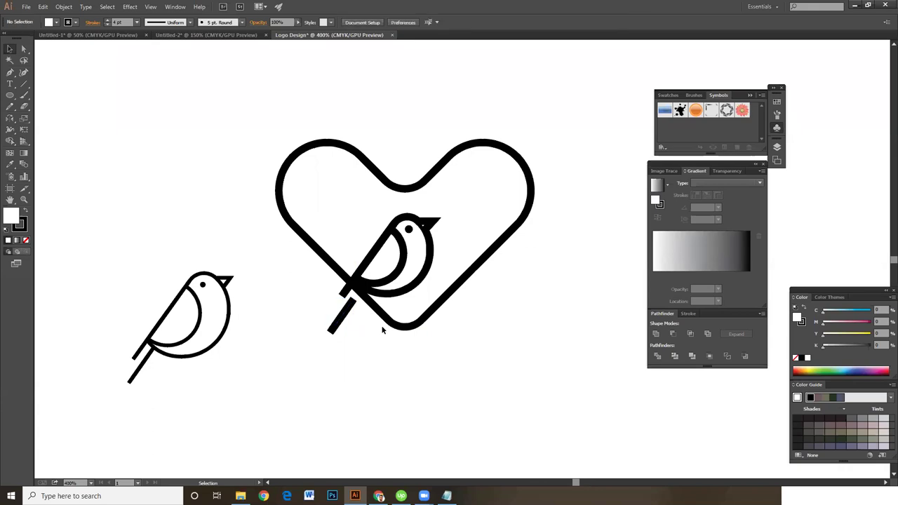
Step: Lengthen the bird's upper tail line to about 20 by 28 pt so it reaches further past the heart's lower-left edge
{"action": "key", "text": "ctrl+equal"}
{"action": "key", "text": "ctrl+equal"}
{"action": "key", "text": "ctrl+equal"}
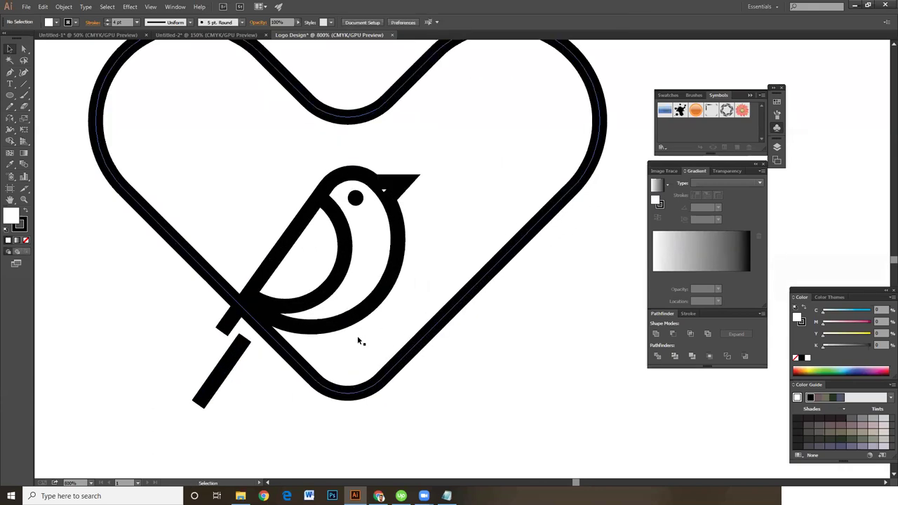
{"action": "left_click_drag", "start_coordinate": [332, 323], "coordinate": [298, 319]}
{"action": "left_click", "coordinate": [337, 347]}
{"action": "left_click", "coordinate": [315, 300]}
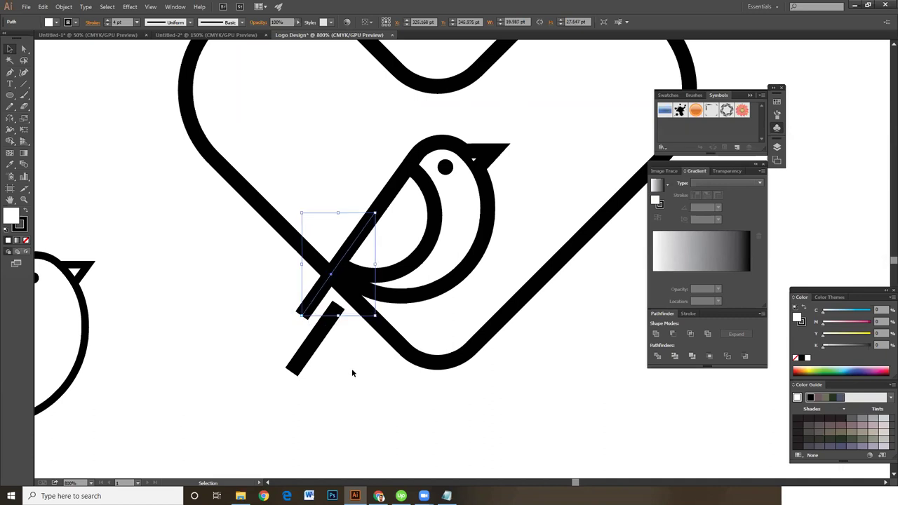
{"action": "left_click", "coordinate": [354, 372]}
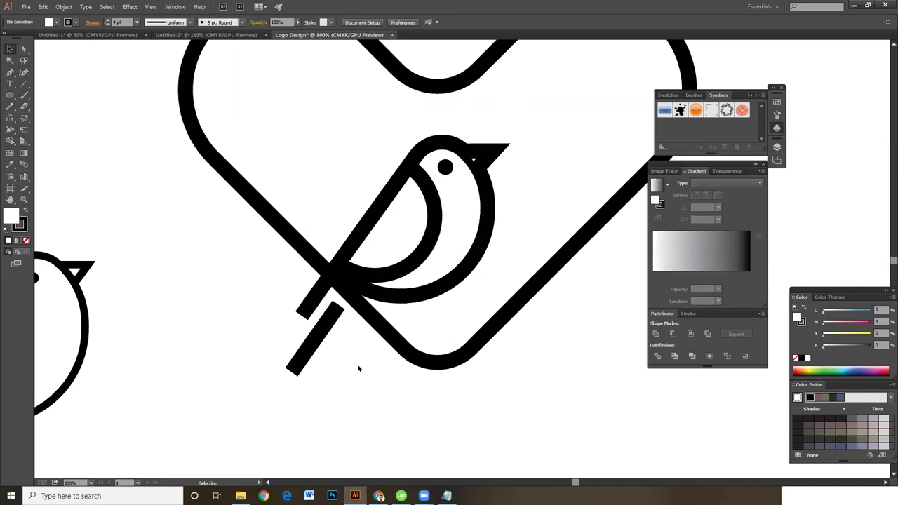
{"action": "key", "text": "ctrl+minus"}
{"action": "key", "text": "ctrl+minus"}
{"action": "key", "text": "ctrl+minus"}
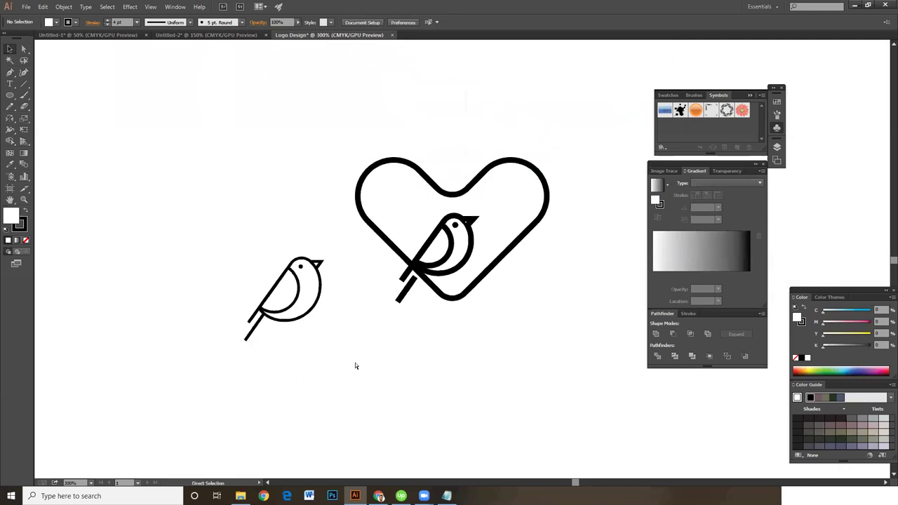
{"action": "key", "text": "ctrl+plus"}
{"action": "key", "text": "ctrl+plus"}
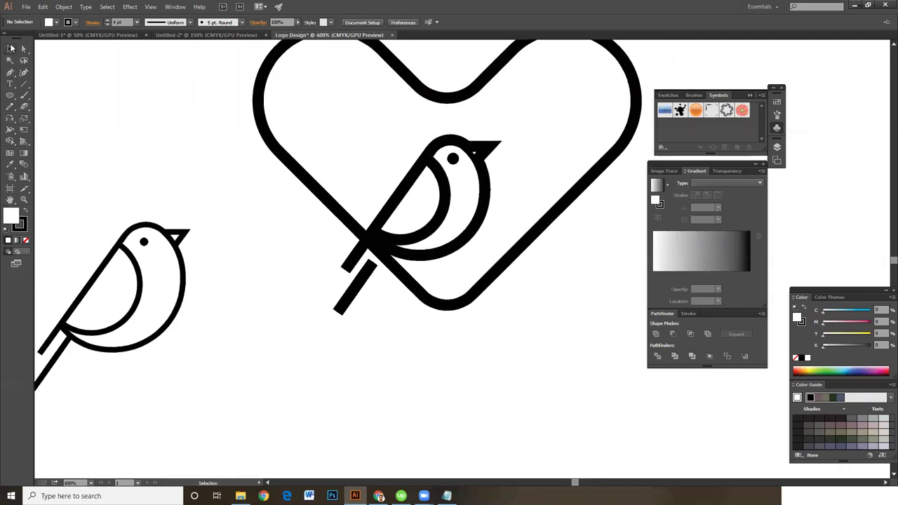
{"action": "left_click_drag", "start_coordinate": [332, 268], "coordinate": [446, 188]}
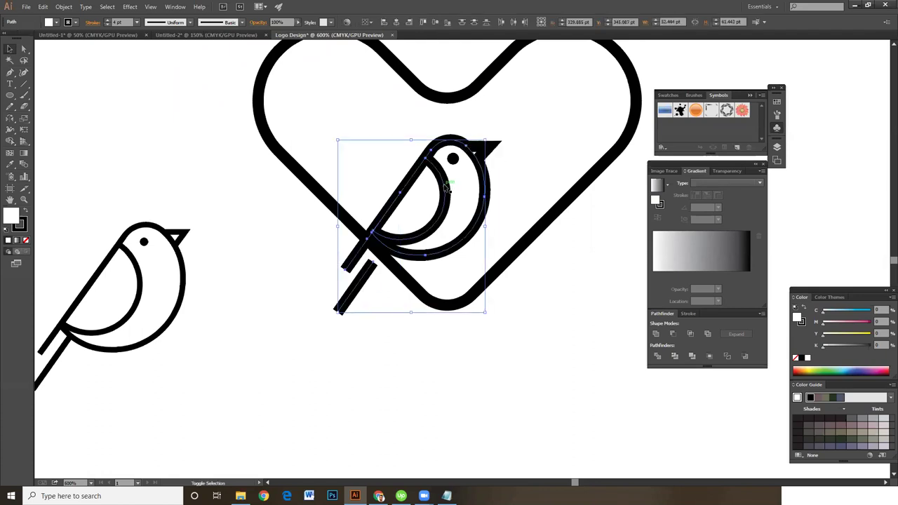
{"action": "left_click", "coordinate": [468, 156], "text": "shift"}
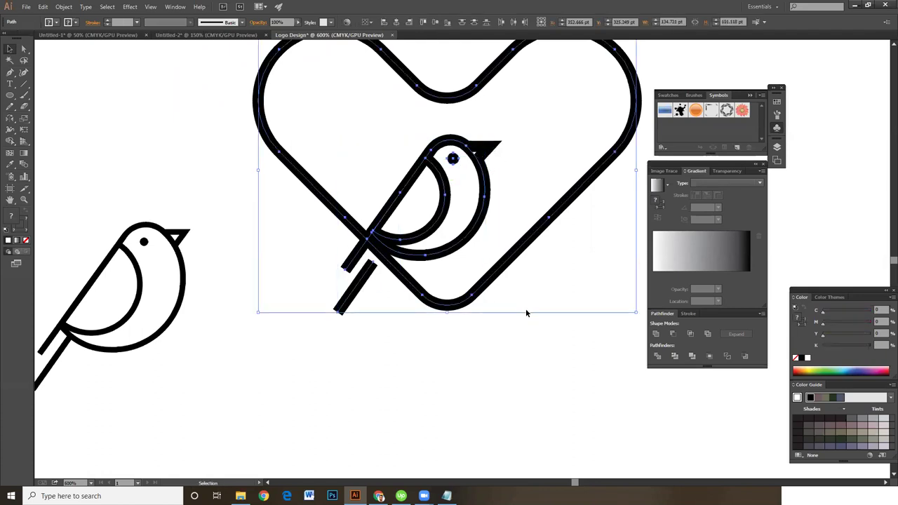
{"action": "double_click", "coordinate": [502, 266]}
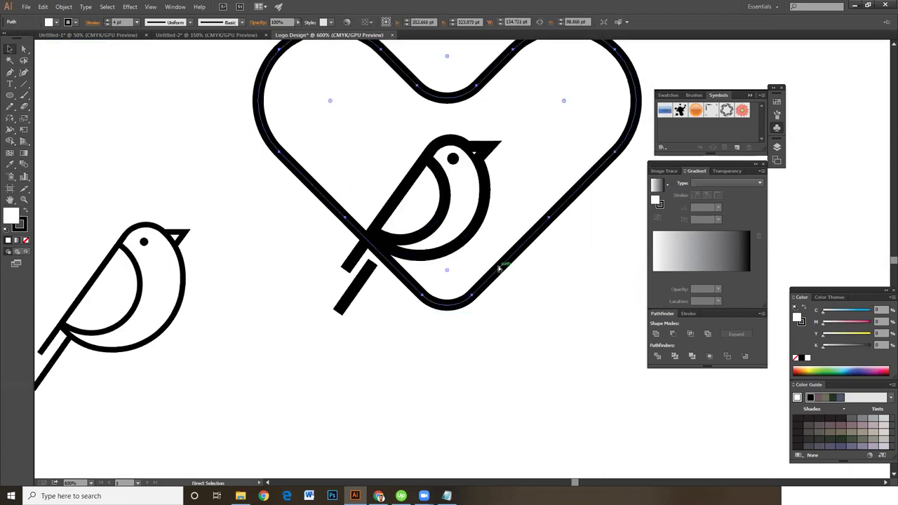
Step: Select the body, wing, eye, beak and both tail lines of the bird inside the heart and group them
{"action": "left_click", "coordinate": [432, 176]}
{"action": "key", "text": "v"}
{"action": "left_click", "coordinate": [445, 184]}
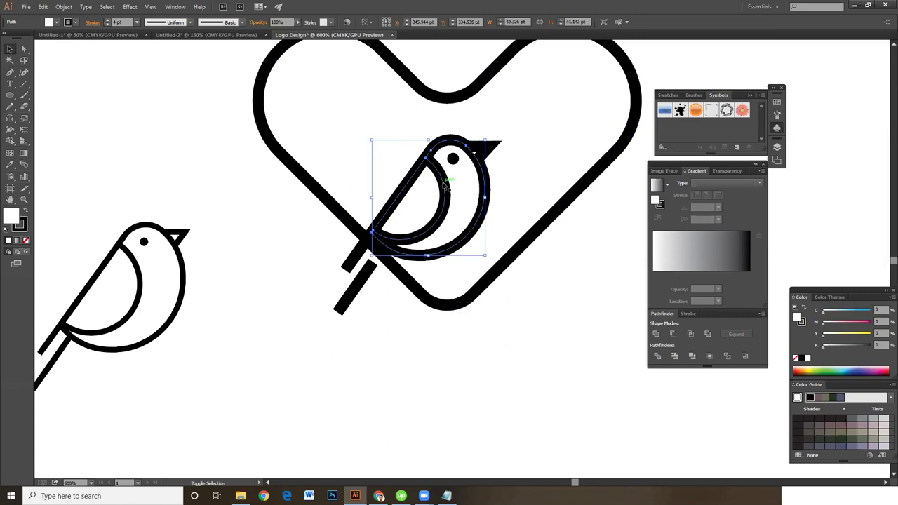
{"action": "left_click", "coordinate": [453, 159], "text": "shift"}
{"action": "left_click", "coordinate": [491, 148], "text": "shift"}
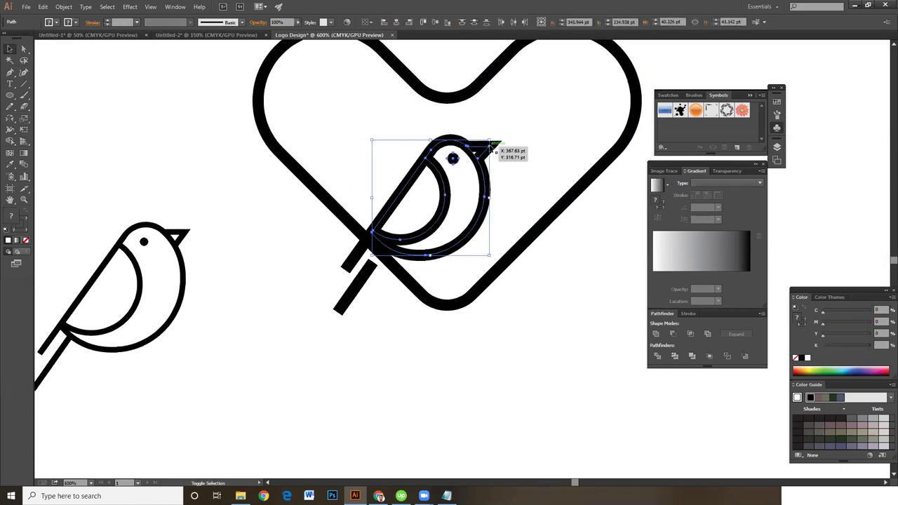
{"action": "left_click", "coordinate": [358, 288], "text": "shift"}
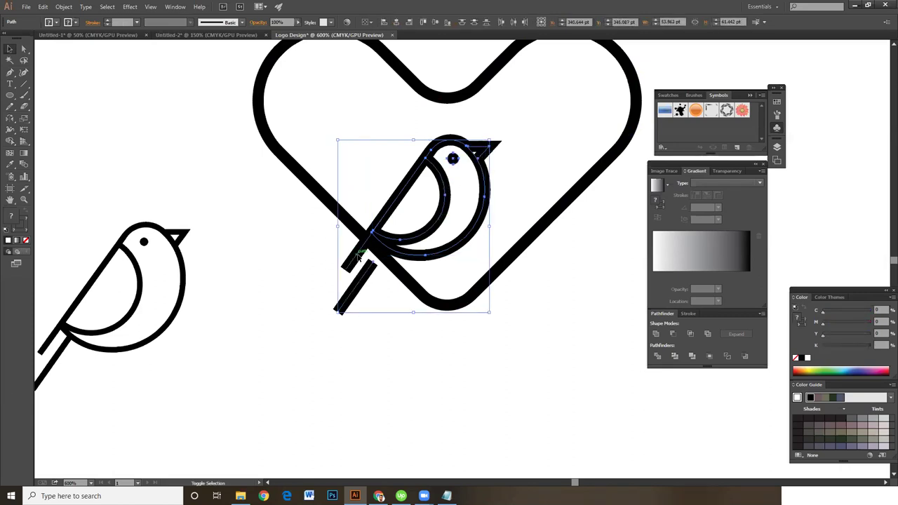
{"action": "key", "text": "ctrl+g"}
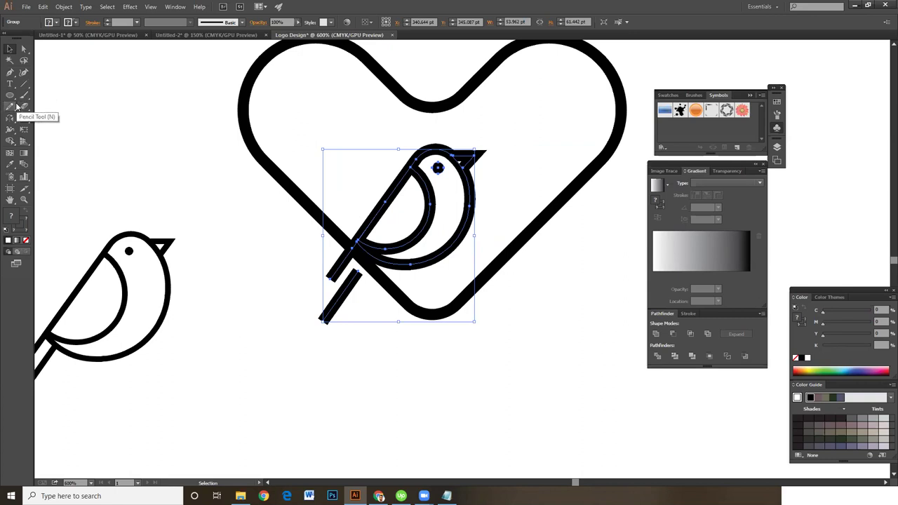
Step: Rotate the grouped bird slightly counterclockwise around a point just beyond the end of its lower tail line, then deselect it
{"action": "left_click_drag", "start_coordinate": [12, 125], "coordinate": [32, 120]}
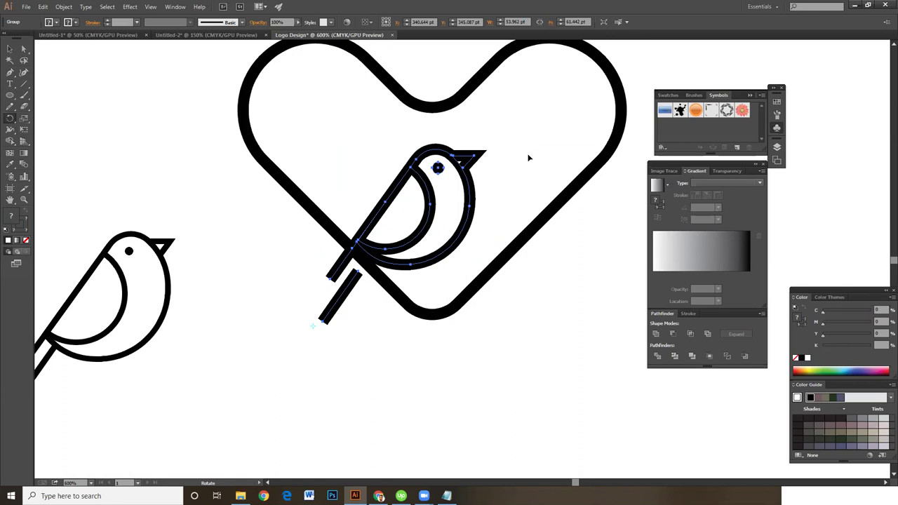
{"action": "left_click_drag", "start_coordinate": [518, 163], "coordinate": [507, 144]}
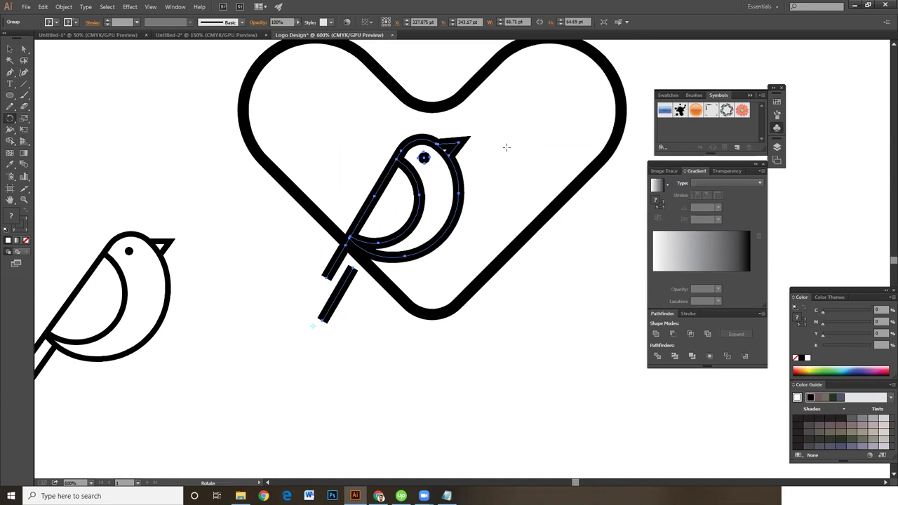
{"action": "left_click", "coordinate": [10, 49]}
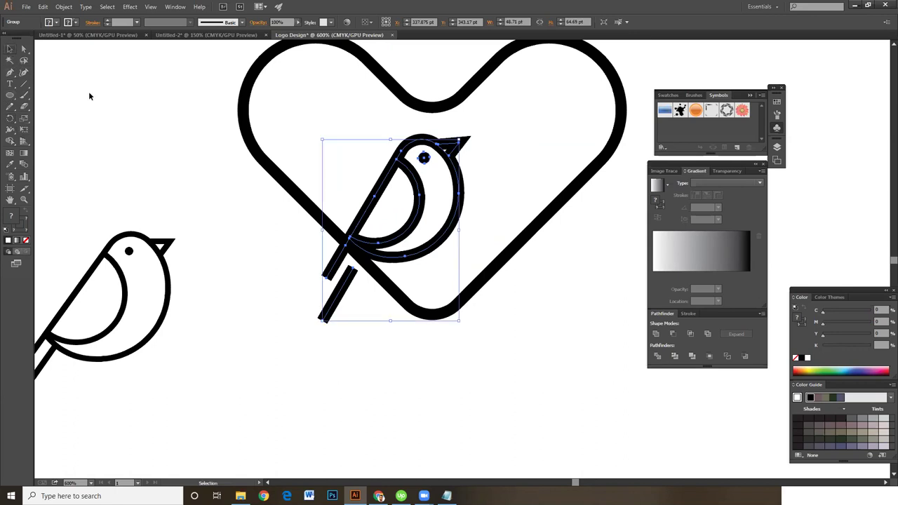
{"action": "scroll", "coordinate": [445, 180], "scroll_direction": "up", "scroll_amount": 2}
{"action": "scroll", "coordinate": [444, 180], "scroll_direction": "right", "scroll_amount": 1}
{"action": "left_click_drag", "start_coordinate": [427, 188], "coordinate": [431, 183]}
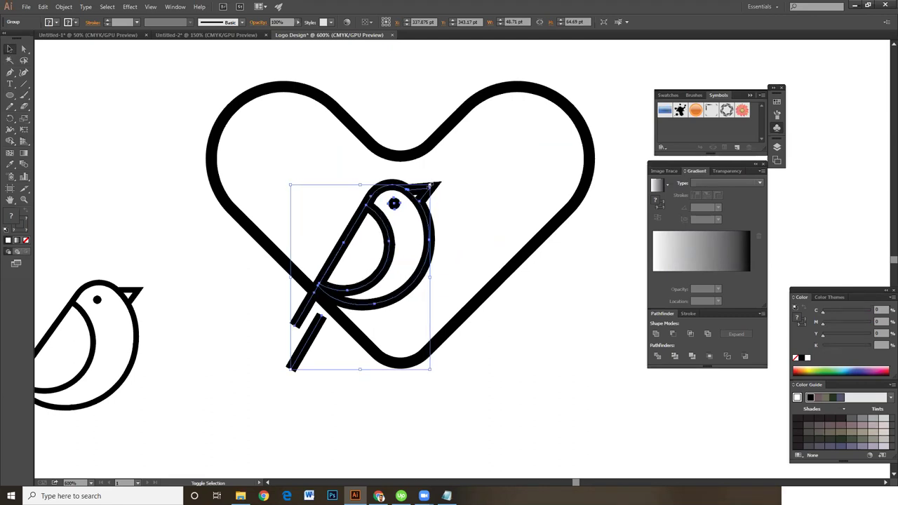
{"action": "left_click", "coordinate": [538, 361]}
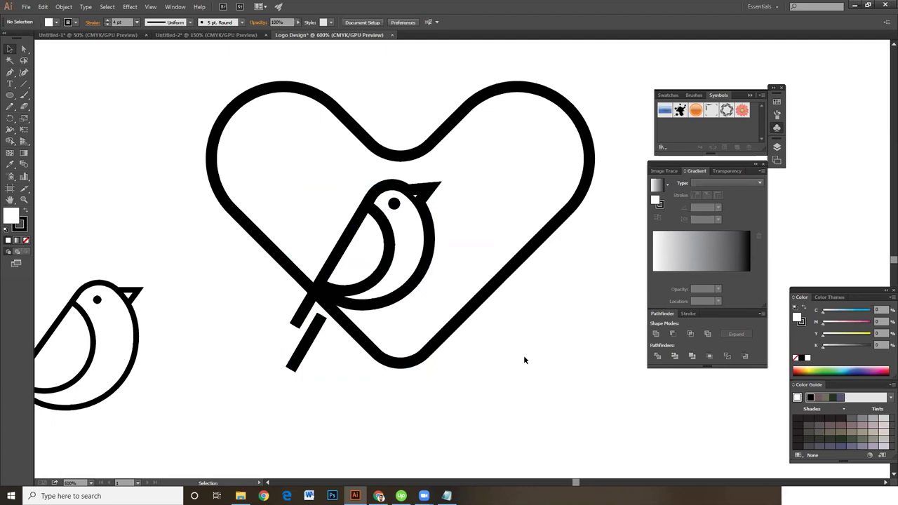
{"action": "left_click_drag", "start_coordinate": [451, 411], "coordinate": [482, 391]}
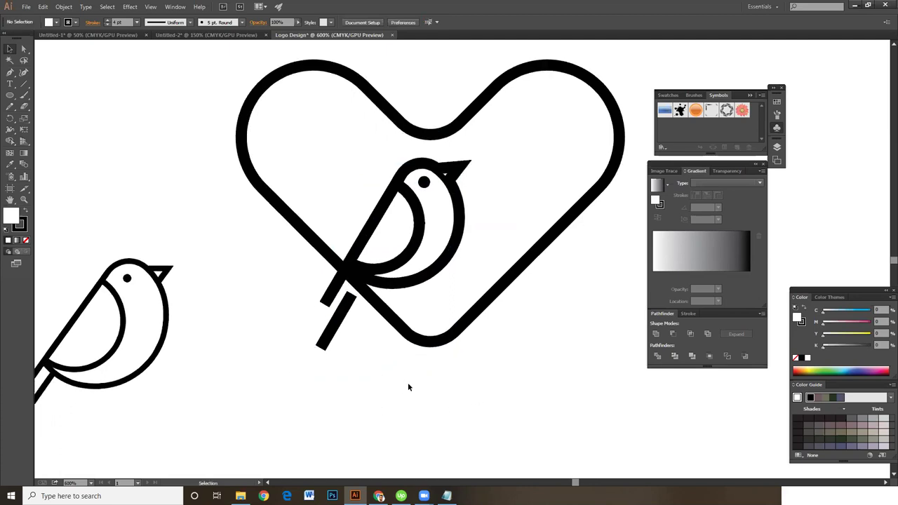
{"action": "key", "text": "ctrl+equal"}
{"action": "key", "text": "ctrl+equal"}
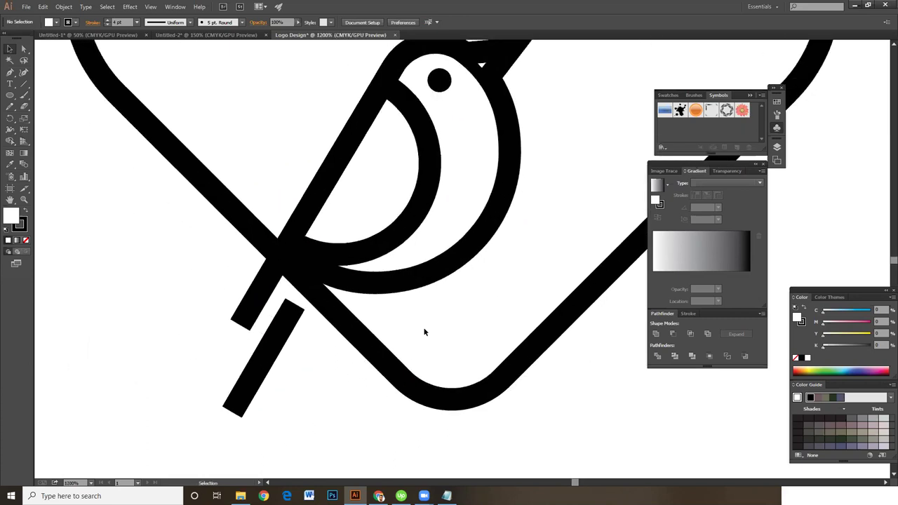
{"action": "left_click", "coordinate": [23, 49]}
{"action": "left_click", "coordinate": [243, 326]}
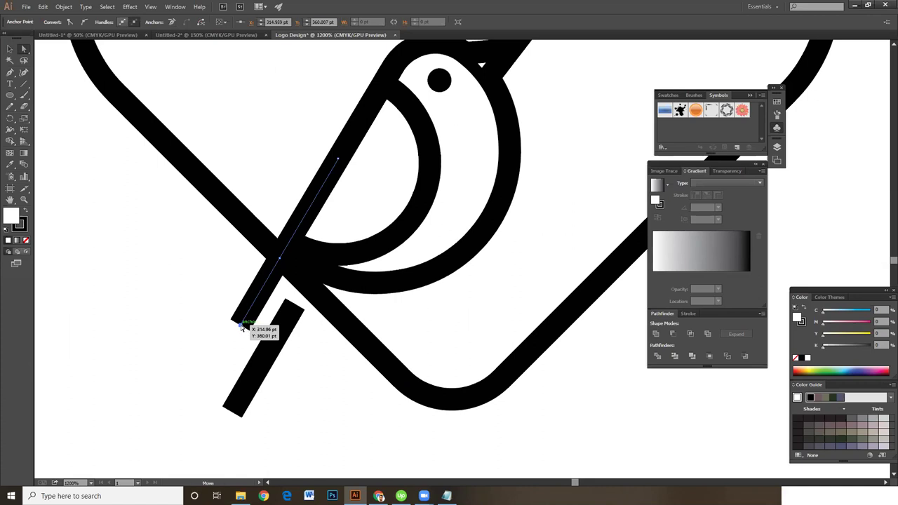
{"action": "left_click", "coordinate": [9, 49]}
{"action": "left_click", "coordinate": [106, 281]}
Step: Ungroup the bird inside the heart so its body, wing and tail lines can be edited separately
{"action": "left_click", "coordinate": [252, 313]}
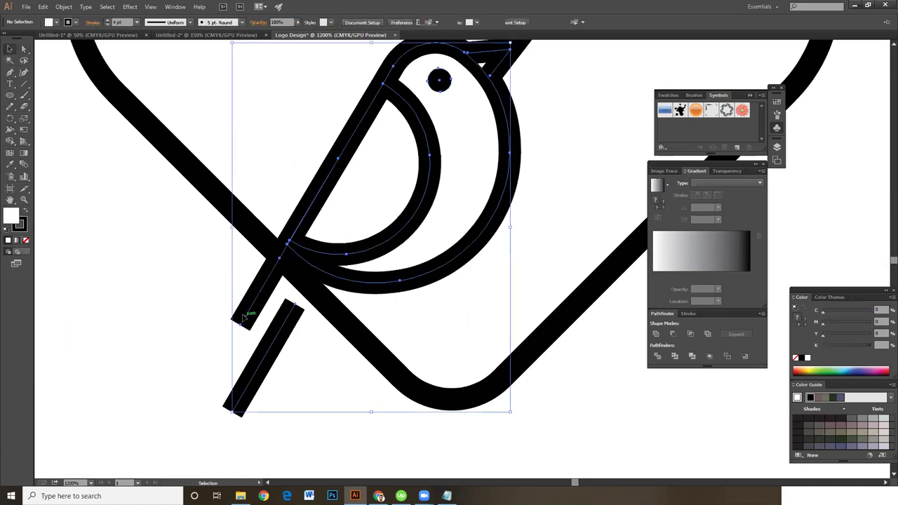
{"action": "scroll", "coordinate": [252, 298], "scroll_direction": "down", "scroll_amount": 1}
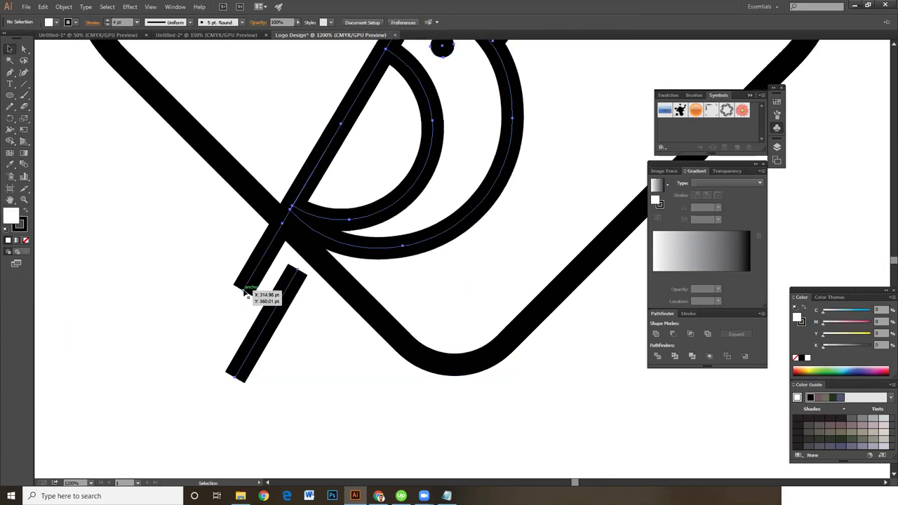
{"action": "right_click", "coordinate": [246, 290]}
{"action": "left_click", "coordinate": [272, 346]}
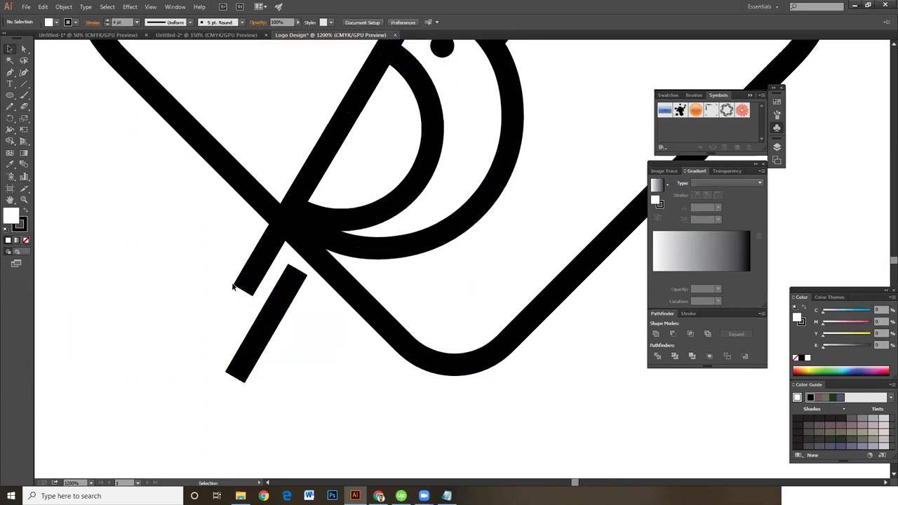
Step: Expand the bird's upper tail line from a 4 pt stroke into a filled outline shape and deselect it
{"action": "left_click", "coordinate": [247, 289]}
{"action": "left_click_drag", "start_coordinate": [191, 304], "coordinate": [186, 312]}
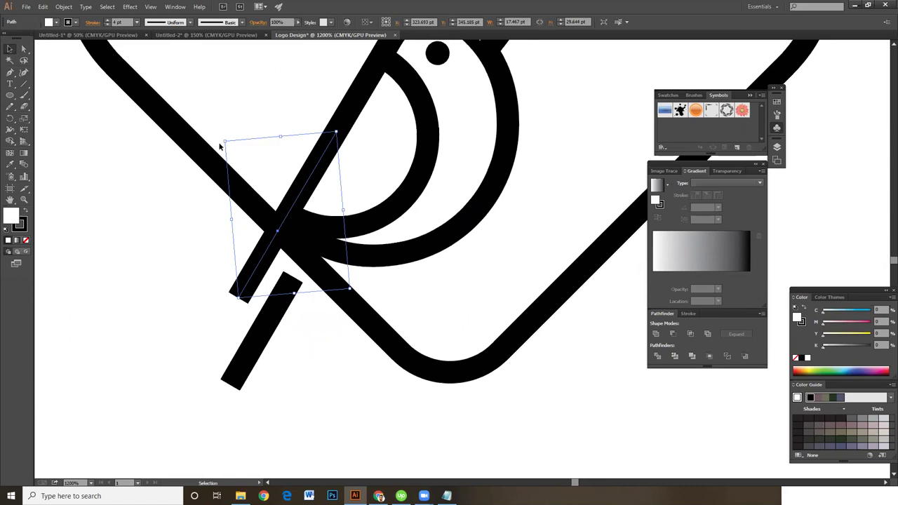
{"action": "left_click", "coordinate": [63, 6]}
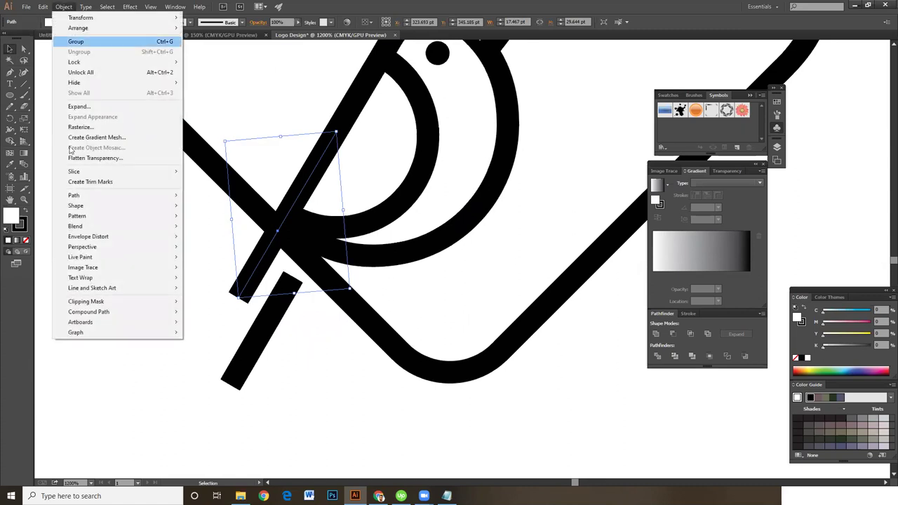
{"action": "left_click", "coordinate": [83, 107]}
{"action": "left_click", "coordinate": [425, 297]}
{"action": "left_click", "coordinate": [23, 48]}
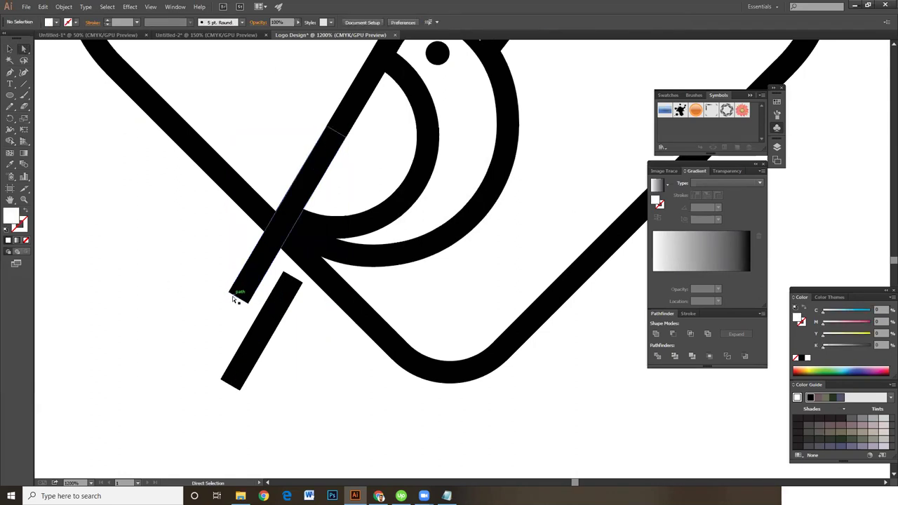
Step: Round the corners at the lower end of the bird's upper tail bar using live corners
{"action": "left_click", "coordinate": [238, 298]}
{"action": "left_click_drag", "start_coordinate": [241, 289], "coordinate": [245, 290]}
{"action": "left_click", "coordinate": [10, 49]}
{"action": "scroll", "coordinate": [311, 261], "scroll_direction": "down", "scroll_amount": 2}
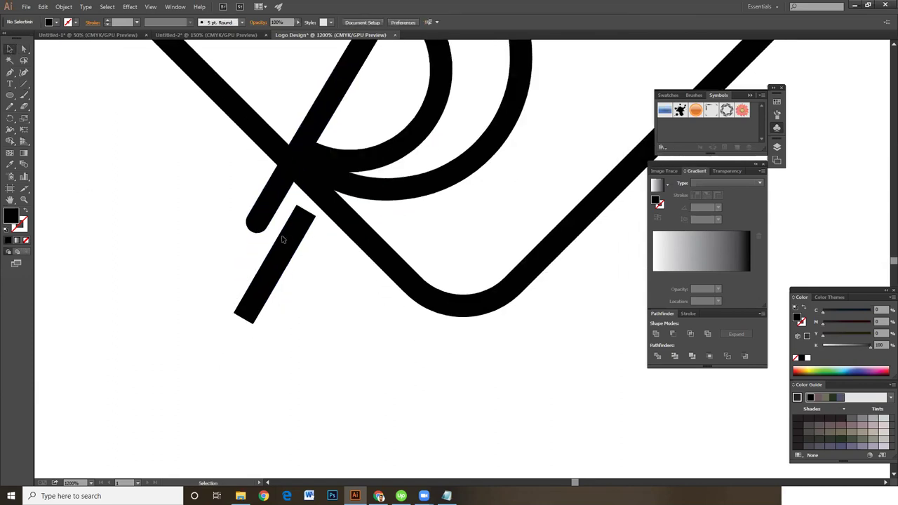
Step: Select the bird's lower tail line and expand it into a filled shape
{"action": "left_click", "coordinate": [289, 242]}
{"action": "left_click", "coordinate": [64, 7]}
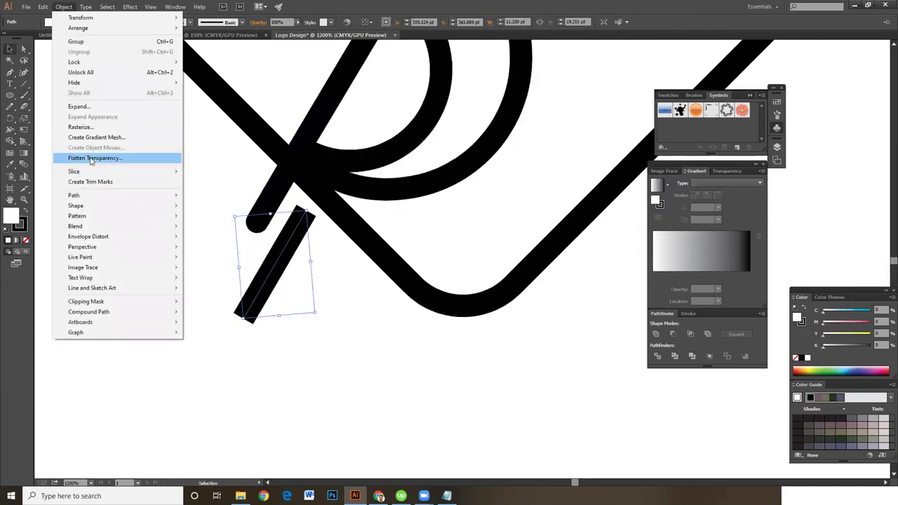
{"action": "left_click", "coordinate": [78, 106]}
{"action": "left_click", "coordinate": [442, 300]}
{"action": "left_click", "coordinate": [344, 320]}
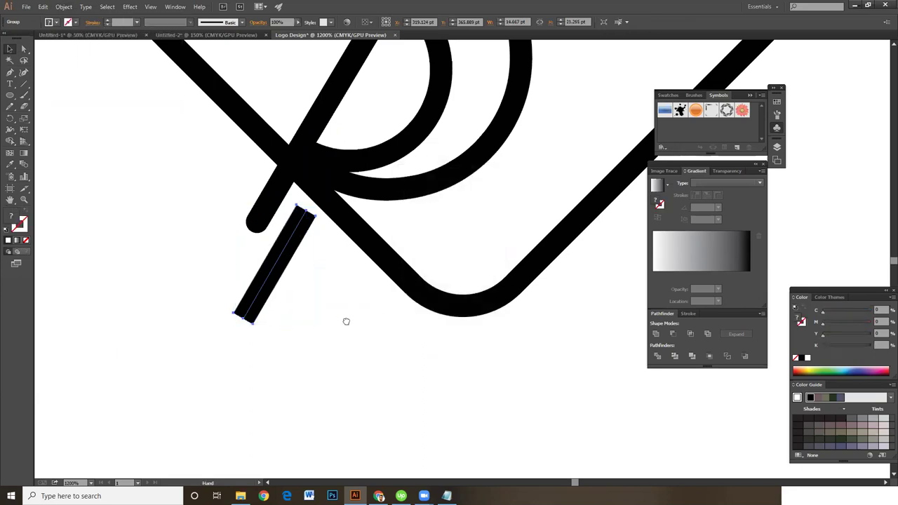
Step: Round all four corners of the expanded lower tail bar
{"action": "scroll", "coordinate": [323, 254], "scroll_direction": "down", "scroll_amount": 1}
{"action": "left_click", "coordinate": [298, 251]}
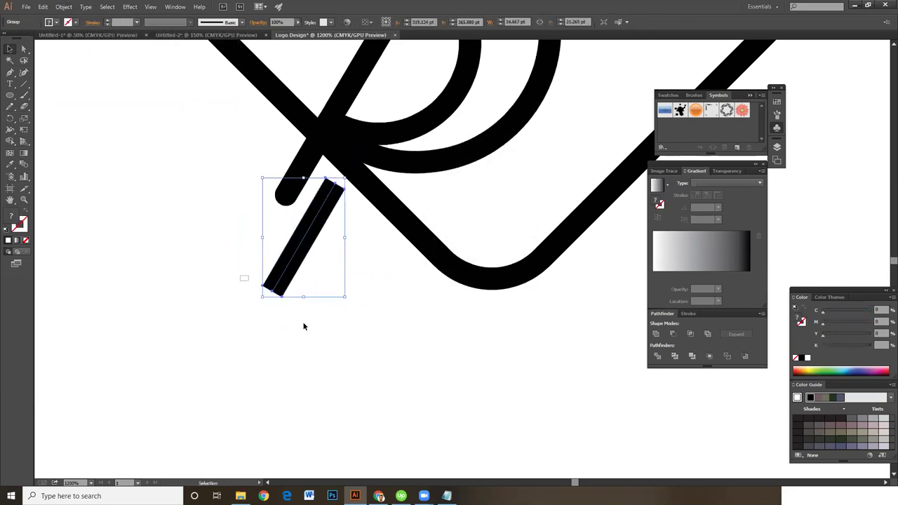
{"action": "left_click", "coordinate": [271, 295]}
{"action": "left_click", "coordinate": [273, 291]}
{"action": "left_click", "coordinate": [24, 49]}
{"action": "left_click", "coordinate": [255, 277]}
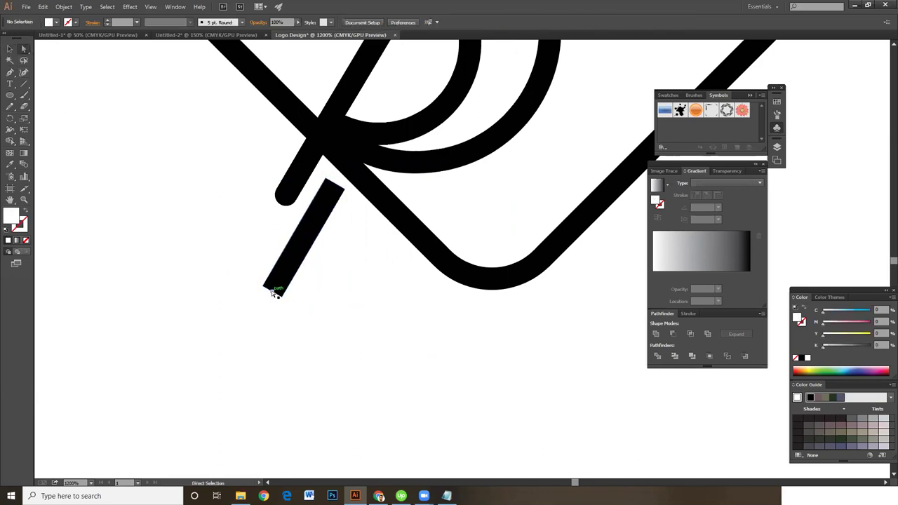
{"action": "left_click", "coordinate": [275, 293]}
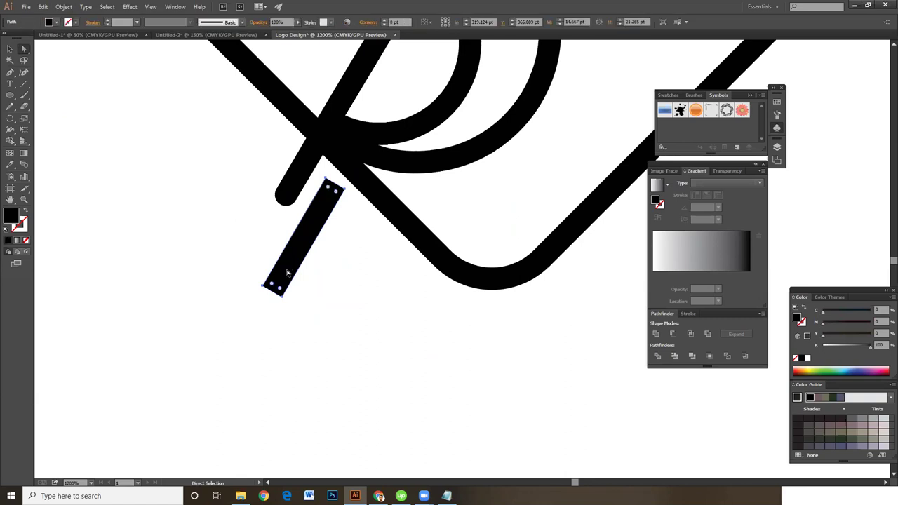
{"action": "left_click_drag", "start_coordinate": [275, 287], "coordinate": [279, 282]}
{"action": "key", "text": "v"}
{"action": "left_click", "coordinate": [366, 315]}
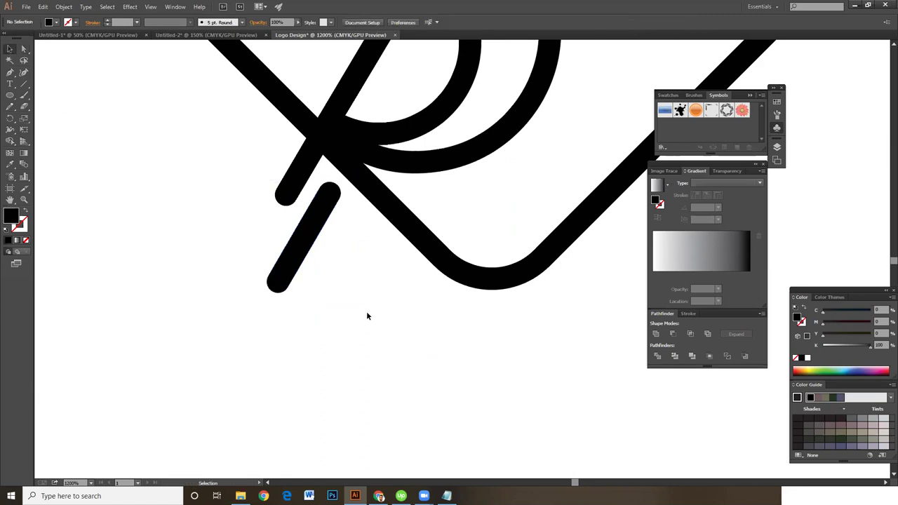
Step: Undo the corner rounding on both ends of the lower tail bar
{"action": "key", "text": "ctrl+minus"}
{"action": "key", "text": "ctrl+minus"}
{"action": "key", "text": "ctrl+minus"}
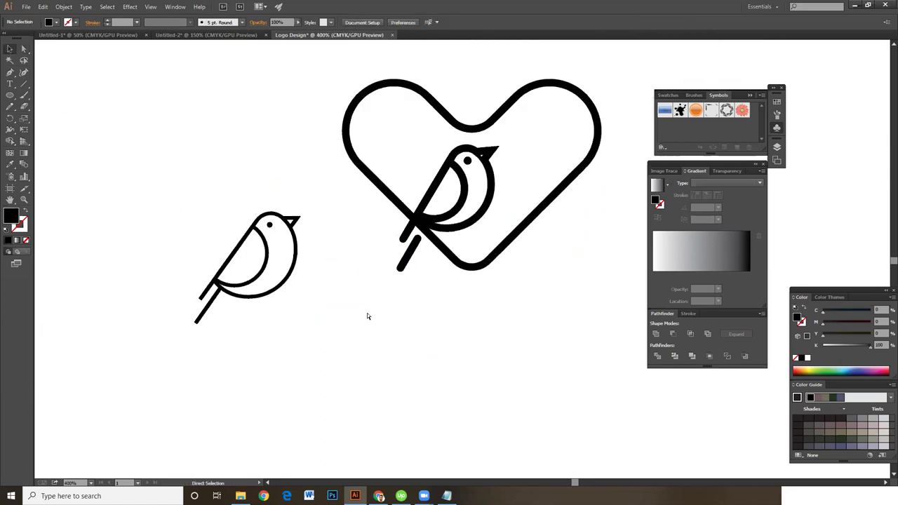
{"action": "key", "text": "ctrl+plus"}
{"action": "key", "text": "ctrl+plus"}
{"action": "key", "text": "ctrl+plus"}
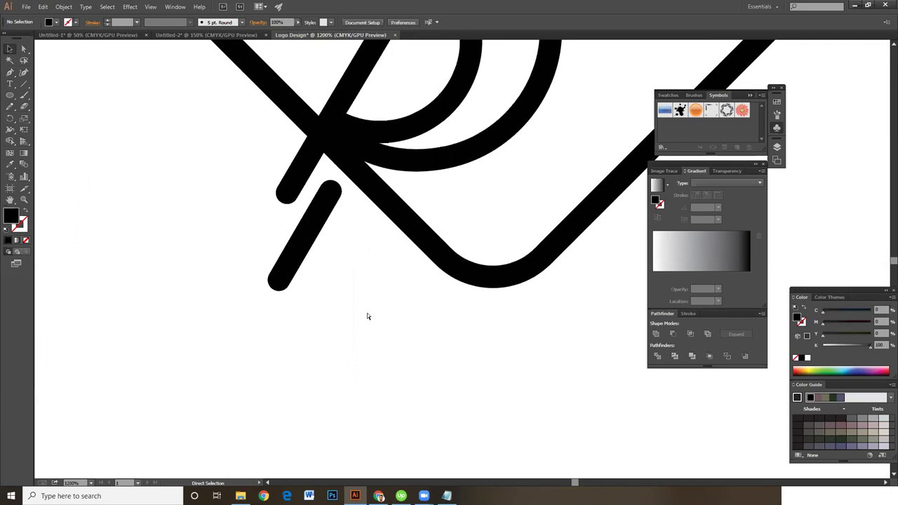
{"action": "key", "text": "ctrl+z"}
{"action": "key", "text": "v"}
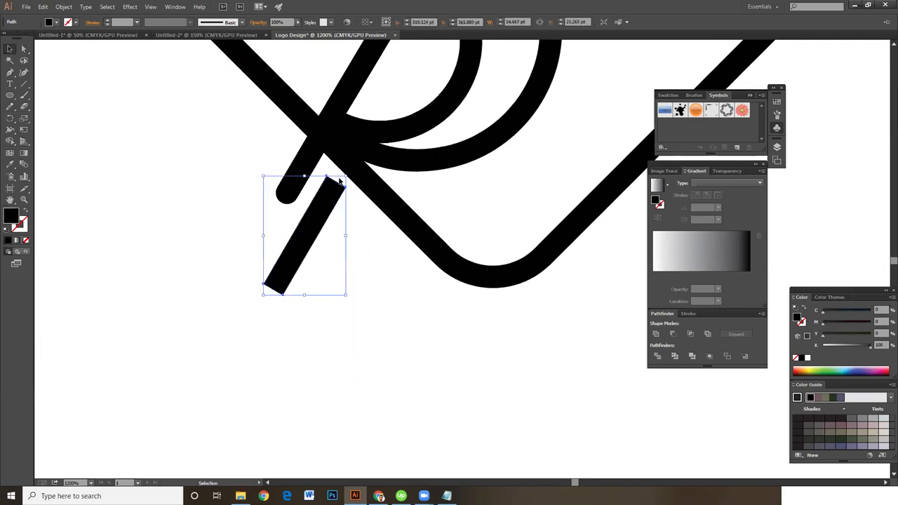
Step: Round only the two corners at the lower tip of the lower tail bar
{"action": "left_click", "coordinate": [23, 48]}
{"action": "left_click_drag", "start_coordinate": [247, 259], "coordinate": [292, 279]}
{"action": "left_click", "coordinate": [9, 50]}
{"action": "left_click", "coordinate": [212, 273]}
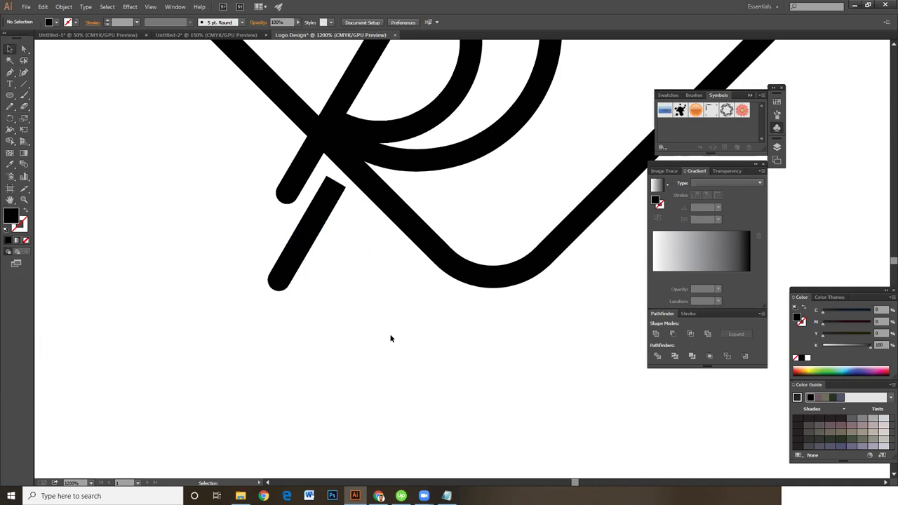
Step: Change the fill of the beak on the bird inside the heart to black, K 100%
{"action": "key", "text": "ctrl+minus"}
{"action": "key", "text": "ctrl+minus"}
{"action": "key", "text": "ctrl+minus"}
{"action": "key", "text": "ctrl+minus"}
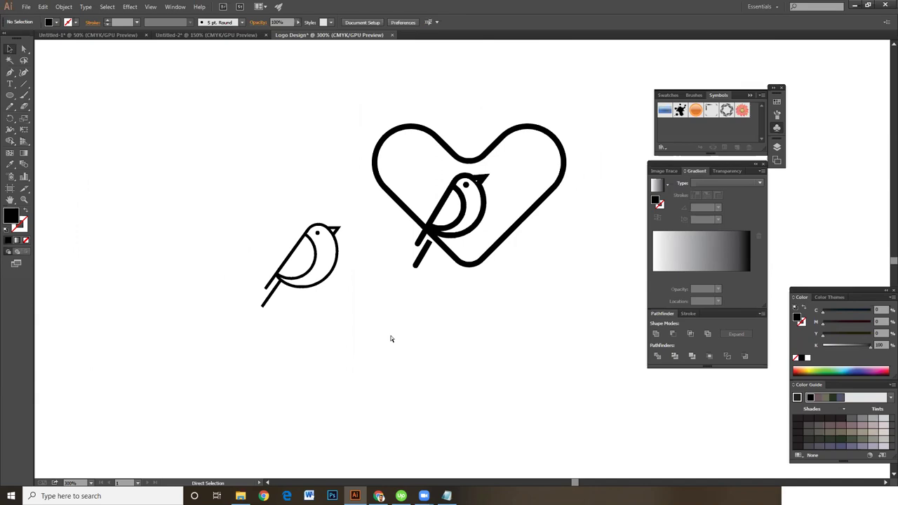
{"action": "key", "text": "v"}
{"action": "left_click_drag", "start_coordinate": [435, 345], "coordinate": [400, 342]}
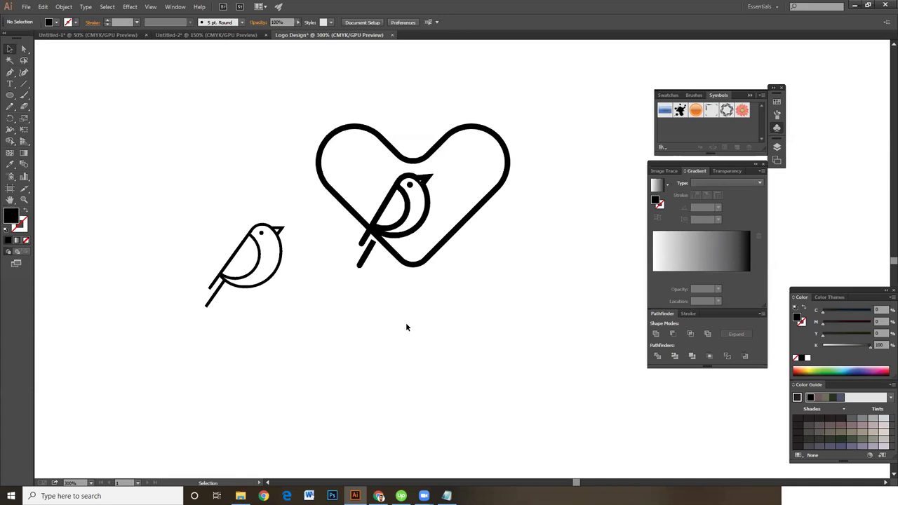
{"action": "left_click", "coordinate": [428, 177]}
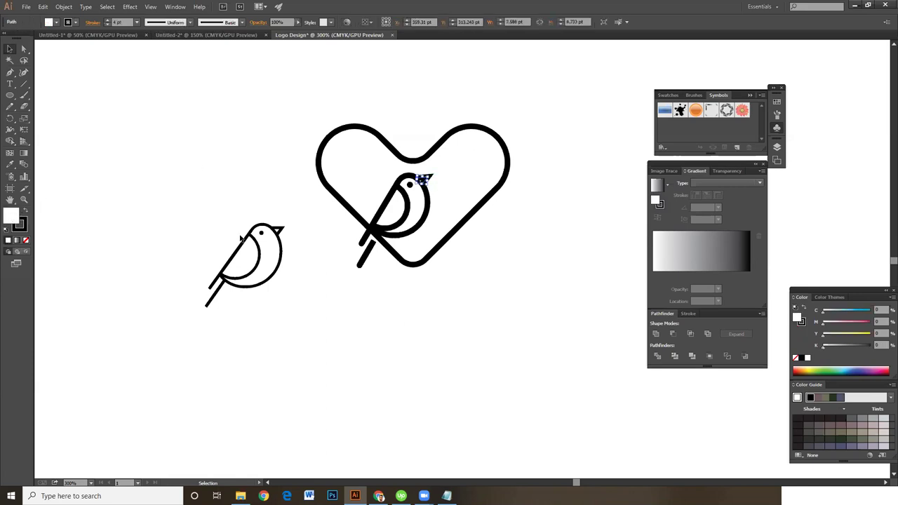
{"action": "left_click_drag", "start_coordinate": [859, 345], "coordinate": [875, 348]}
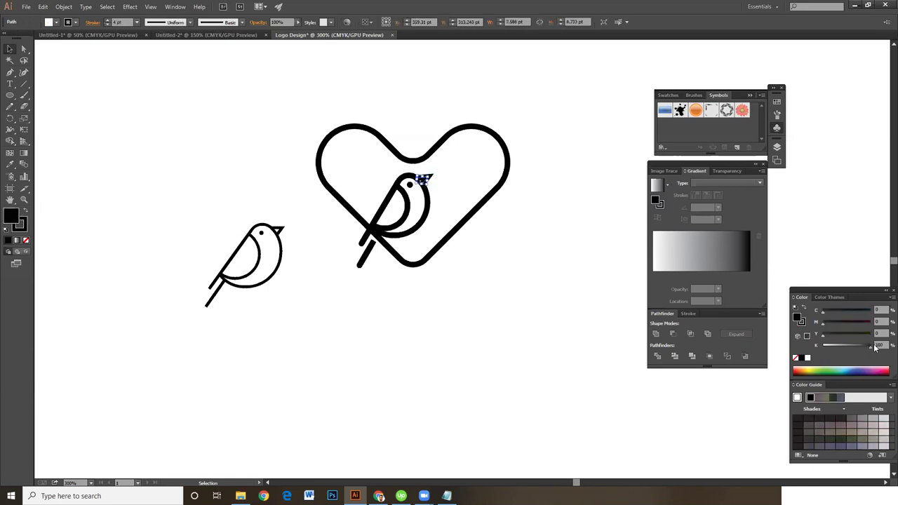
{"action": "left_click", "coordinate": [23, 48]}
{"action": "left_click", "coordinate": [192, 130]}
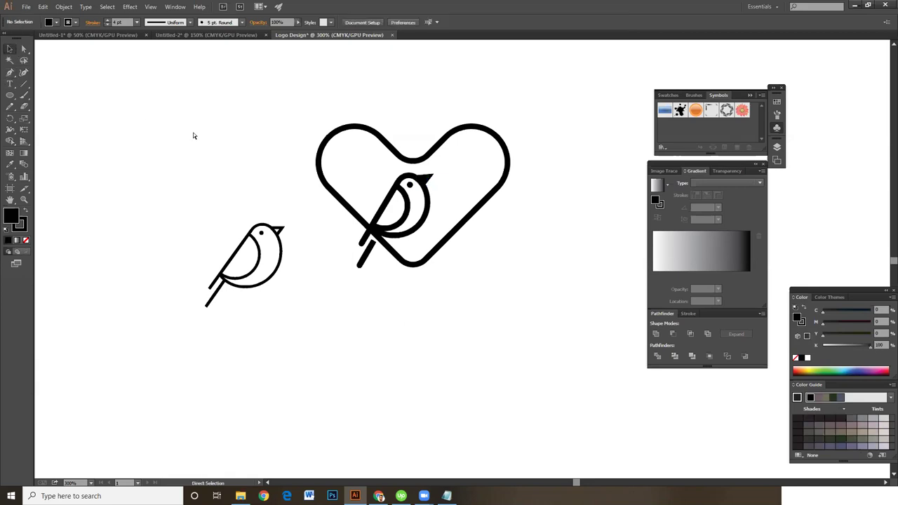
Step: Reduce the beak's stroke weight to 3 pt
{"action": "key", "text": "ctrl+equal"}
{"action": "key", "text": "ctrl+equal"}
{"action": "key", "text": "ctrl+equal"}
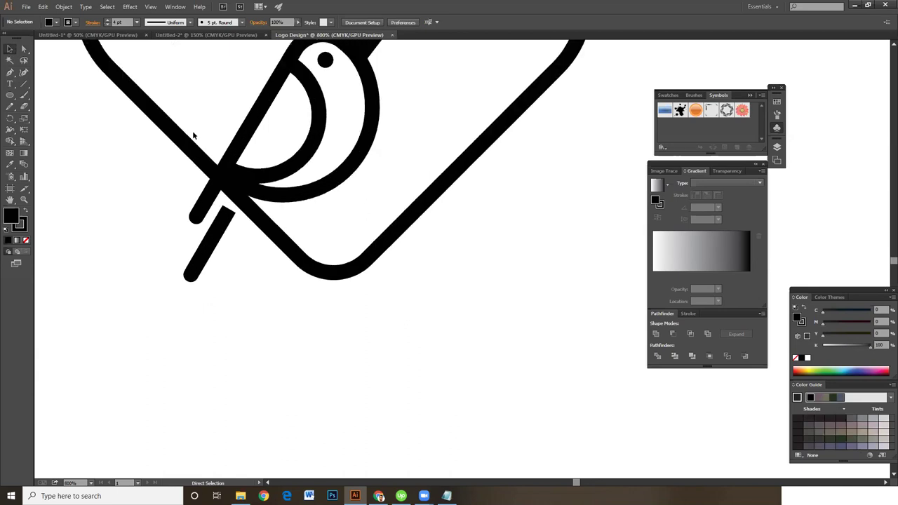
{"action": "left_click_drag", "start_coordinate": [434, 111], "coordinate": [443, 213]}
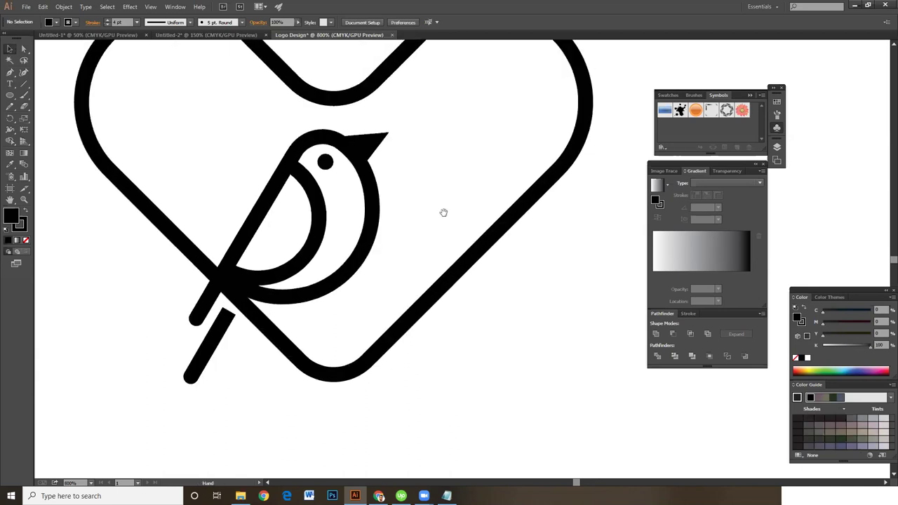
{"action": "left_click", "coordinate": [363, 146]}
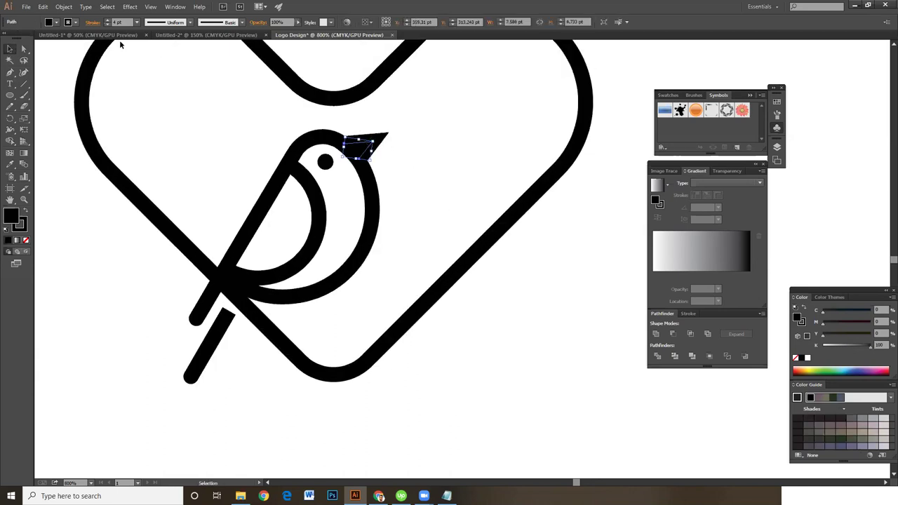
{"action": "left_click", "coordinate": [107, 24]}
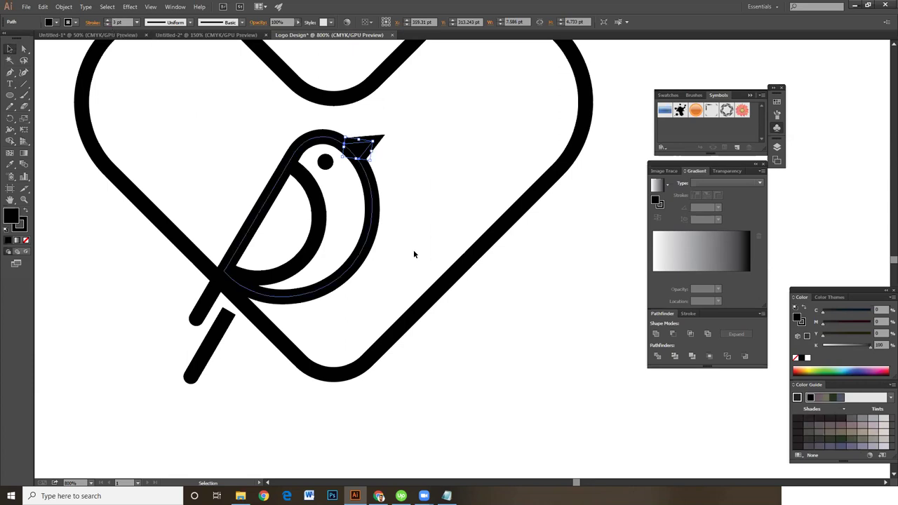
{"action": "left_click", "coordinate": [522, 307]}
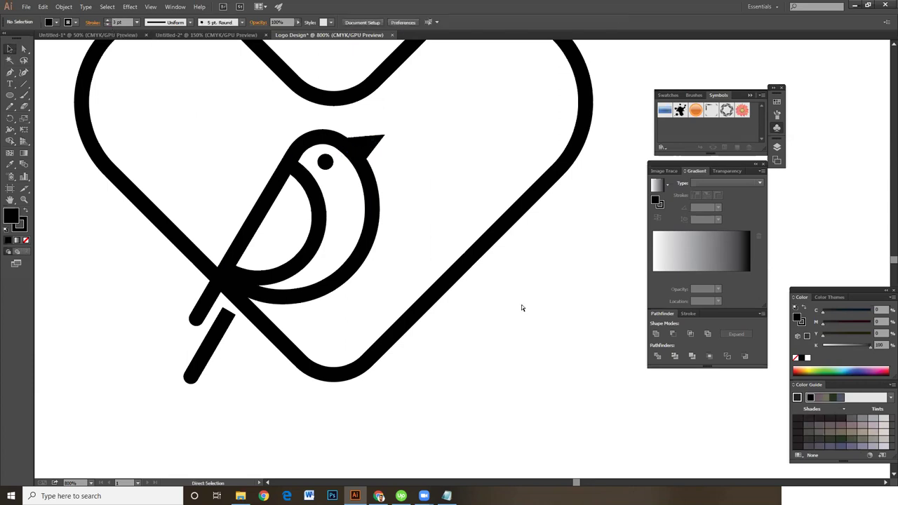
Step: Unlock all locked objects so the heart outline can be selected together with the bird
{"action": "key", "text": "ctrl+minus"}
{"action": "key", "text": "ctrl+minus"}
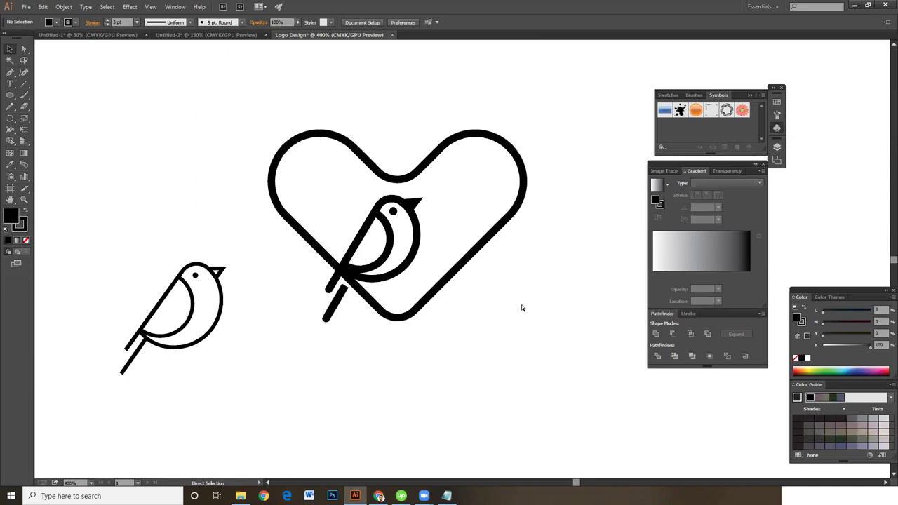
{"action": "key", "text": "ctrl+plus"}
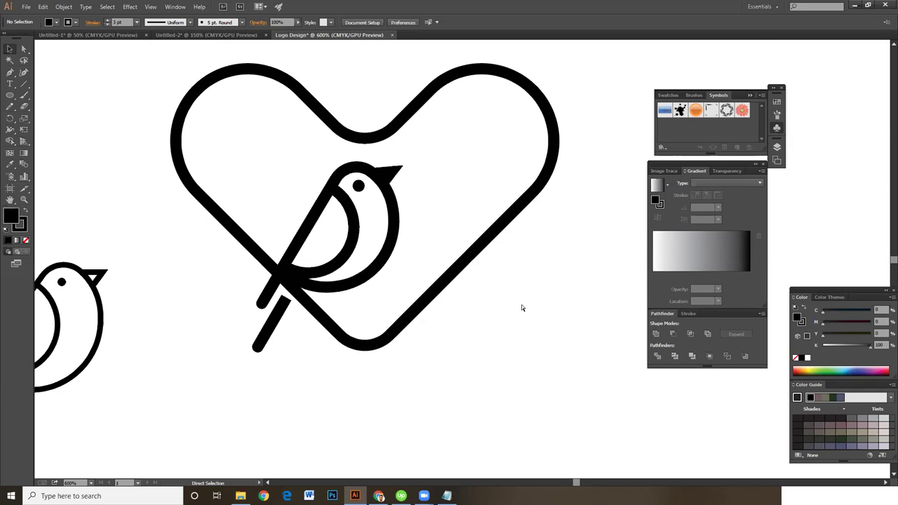
{"action": "key", "text": "ctrl+minus"}
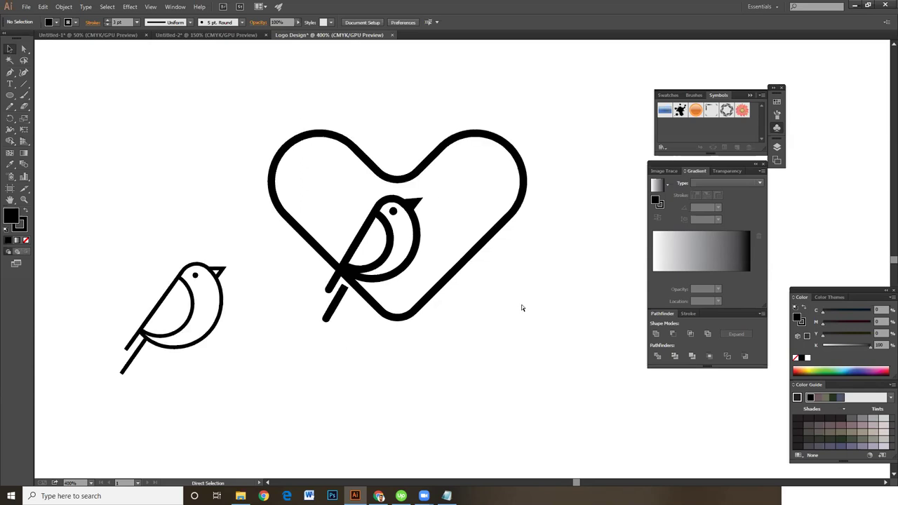
{"action": "left_click_drag", "start_coordinate": [228, 101], "coordinate": [548, 349]}
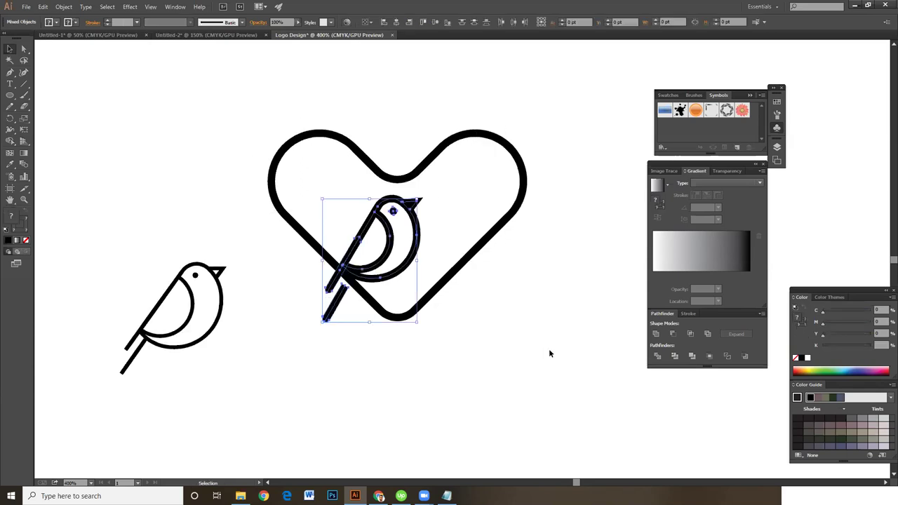
{"action": "left_click", "coordinate": [63, 7]}
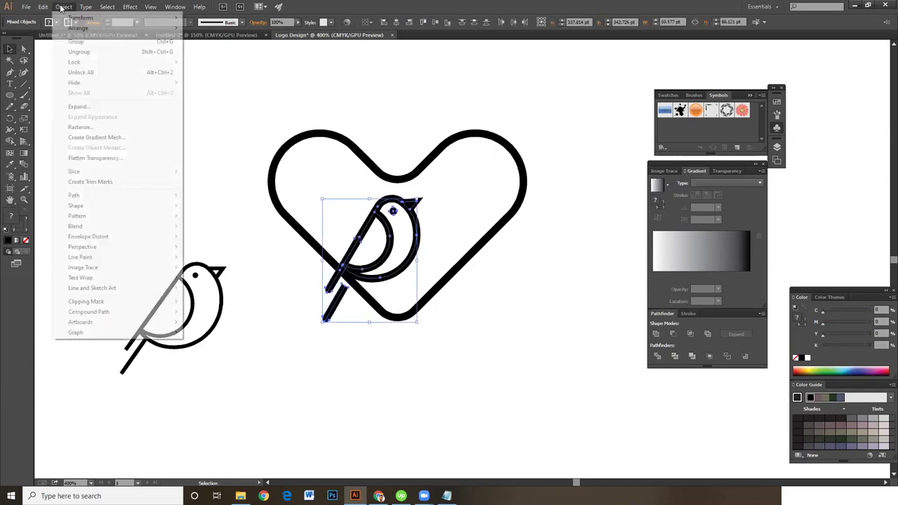
{"action": "left_click", "coordinate": [80, 72]}
{"action": "left_click", "coordinate": [202, 101]}
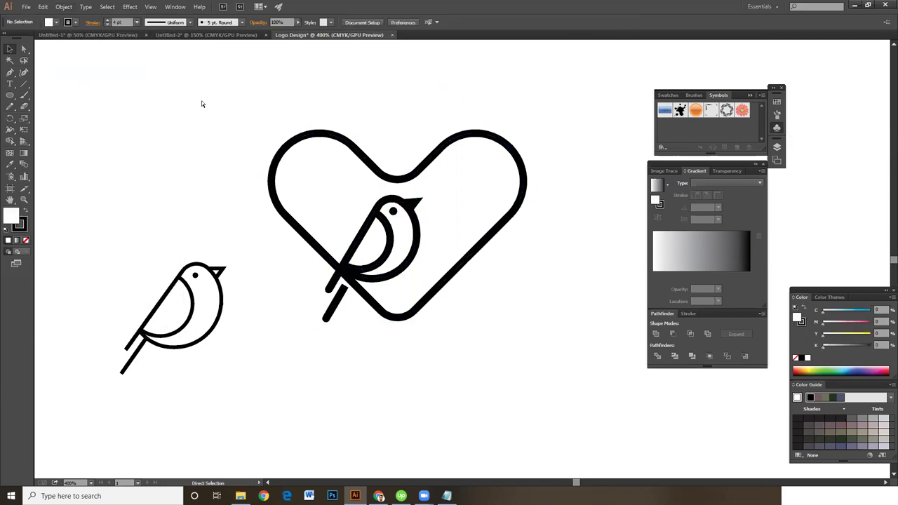
Step: Duplicate the heart and the bird inside it, placing the copy in the empty artboard area above and right of the original
{"action": "key", "text": "ctrl+minus"}
{"action": "left_click_drag", "start_coordinate": [284, 229], "coordinate": [123, 230]}
{"action": "left_click_drag", "start_coordinate": [185, 180], "coordinate": [293, 365]}
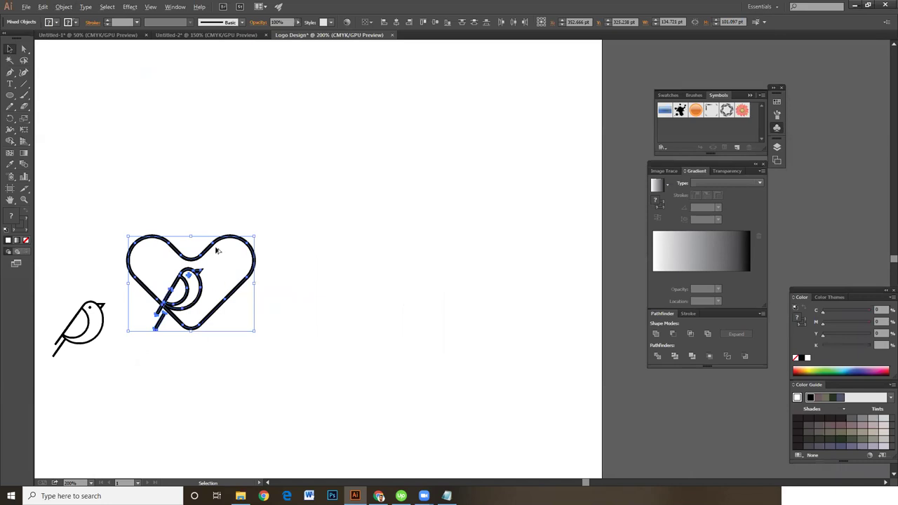
{"action": "left_click_drag", "start_coordinate": [209, 249], "coordinate": [297, 232]}
{"action": "left_click", "coordinate": [251, 356]}
{"action": "left_click_drag", "start_coordinate": [99, 191], "coordinate": [273, 335]}
{"action": "left_click", "coordinate": [123, 200]}
{"action": "left_click_drag", "start_coordinate": [147, 295], "coordinate": [265, 323]}
{"action": "left_click_drag", "start_coordinate": [189, 295], "coordinate": [400, 169]}
Step: Draw a 20.5 pt square in the empty area to the upper left of the duplicated heart logo
{"action": "key", "text": "ctrl+plus"}
{"action": "key", "text": "ctrl+plus"}
{"action": "key", "text": "ctrl+plus"}
{"action": "key", "text": "ctrl+plus"}
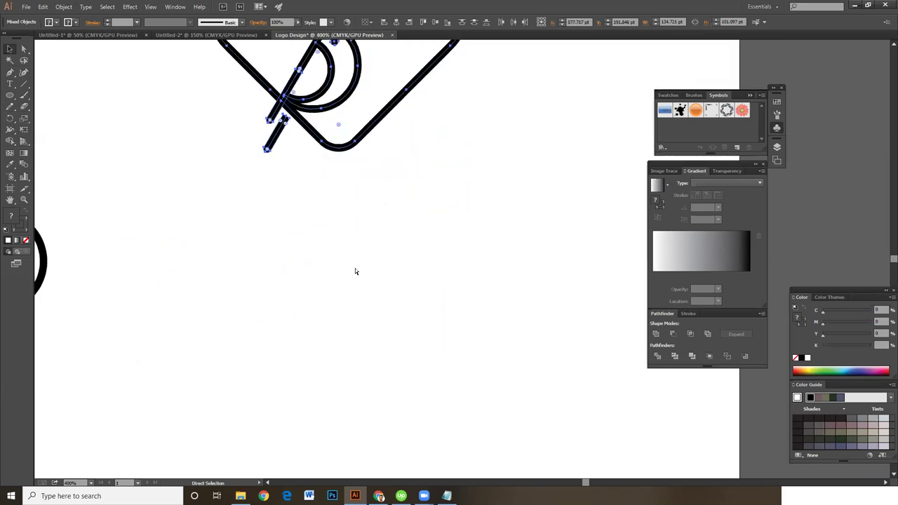
{"action": "scroll", "coordinate": [353, 268], "scroll_direction": "up", "scroll_amount": 10}
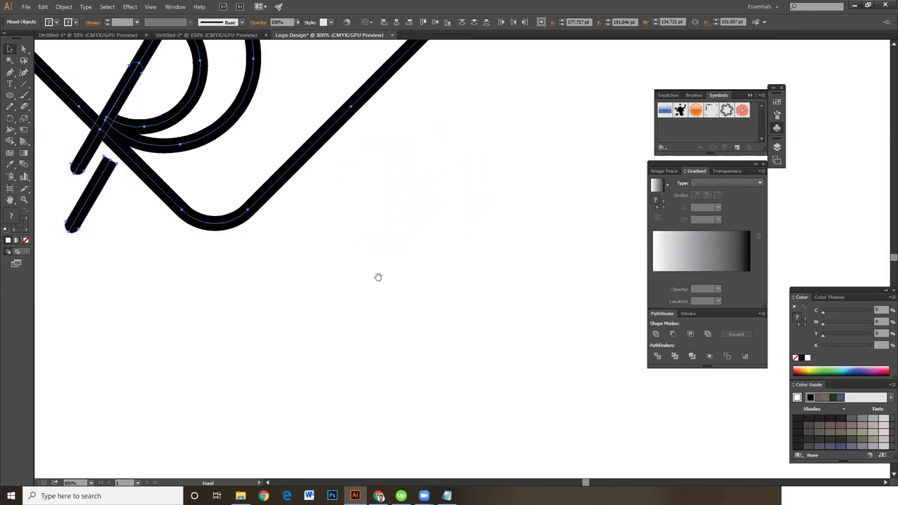
{"action": "key", "text": "ctrl+minus"}
{"action": "key", "text": "ctrl+minus"}
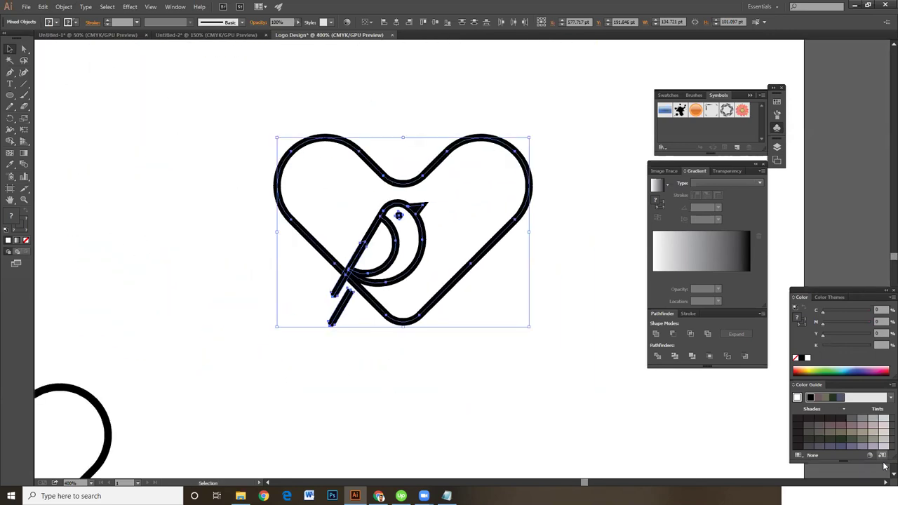
{"action": "mouse_move", "coordinate": [10, 95]}
{"action": "left_mouse_down"}
{"action": "mouse_move", "coordinate": [37, 95]}
{"action": "mouse_move", "coordinate": [99, 143]}
{"action": "mouse_move", "coordinate": [123, 148]}
{"action": "left_mouse_up"}
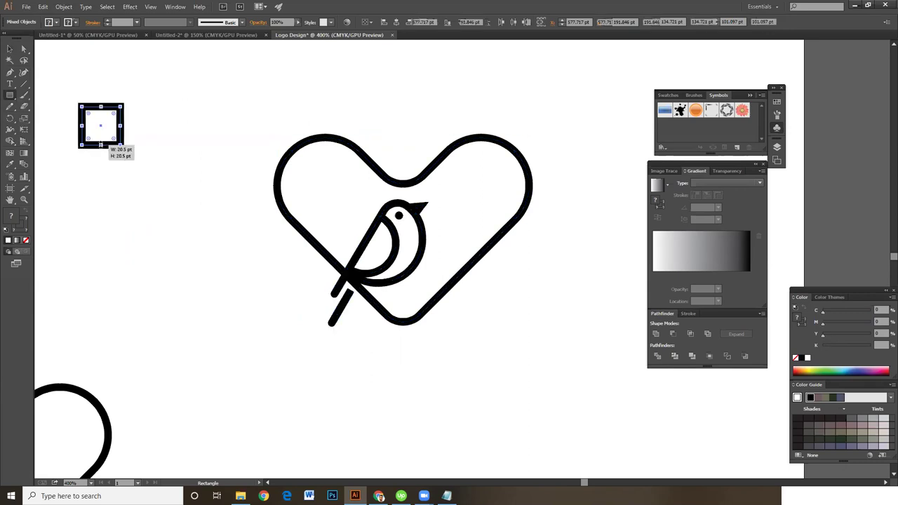
{"action": "left_click", "coordinate": [11, 49]}
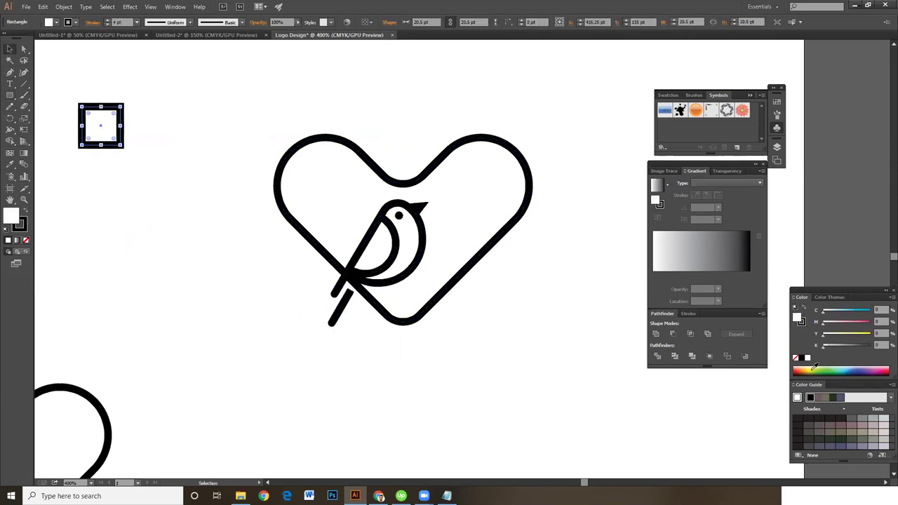
Step: Fill the square with green, setting cyan to 69%, magenta 0%, yellow 100% and black 0%
{"action": "left_click", "coordinate": [816, 370]}
{"action": "left_click_drag", "start_coordinate": [835, 314], "coordinate": [826, 313]}
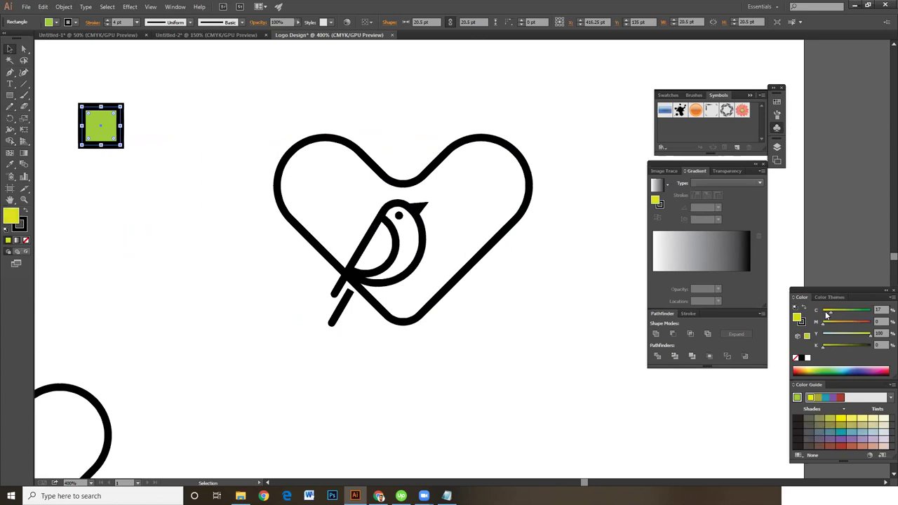
{"action": "left_click", "coordinate": [857, 314]}
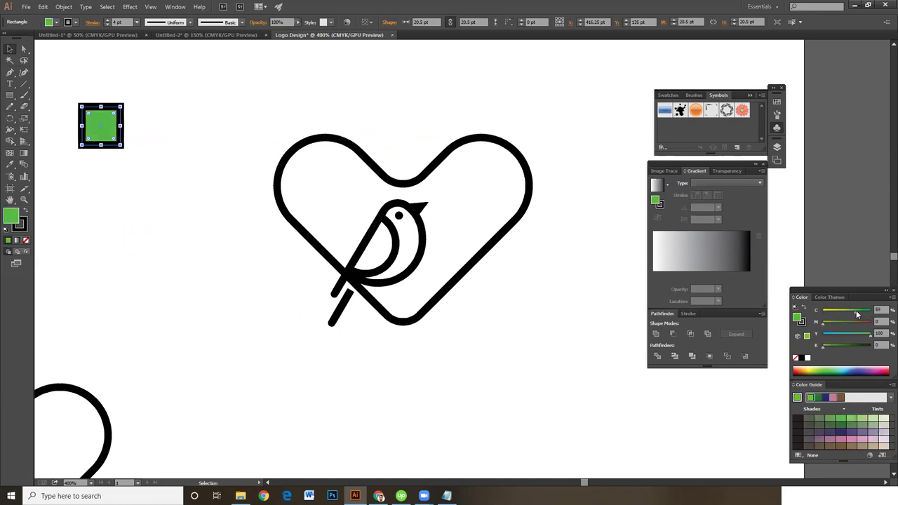
Step: Remove the outline from the green square
{"action": "left_click", "coordinate": [23, 210]}
{"action": "left_click", "coordinate": [23, 228]}
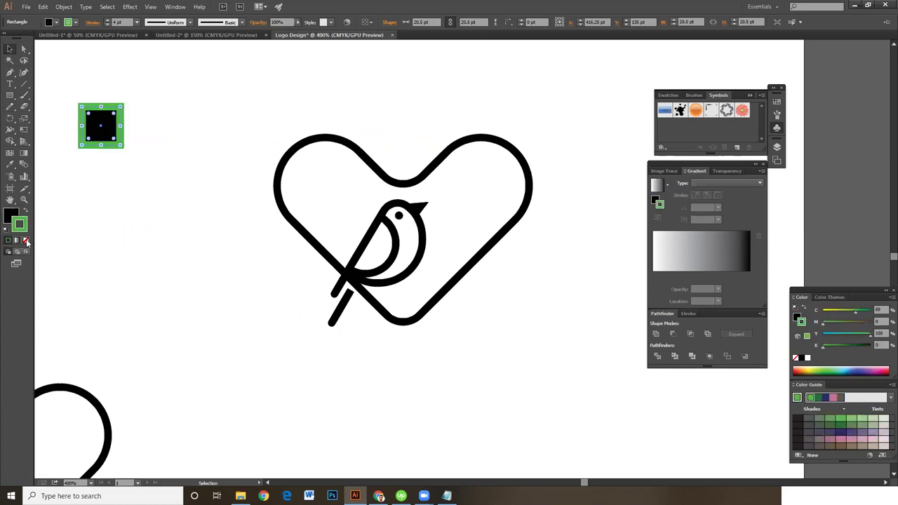
{"action": "left_click", "coordinate": [26, 240]}
Step: Fill the square with a deeper green, setting cyan to 87%, magenta 0%, yellow 95% and black 0%
{"action": "left_click", "coordinate": [11, 215]}
{"action": "left_click", "coordinate": [822, 346]}
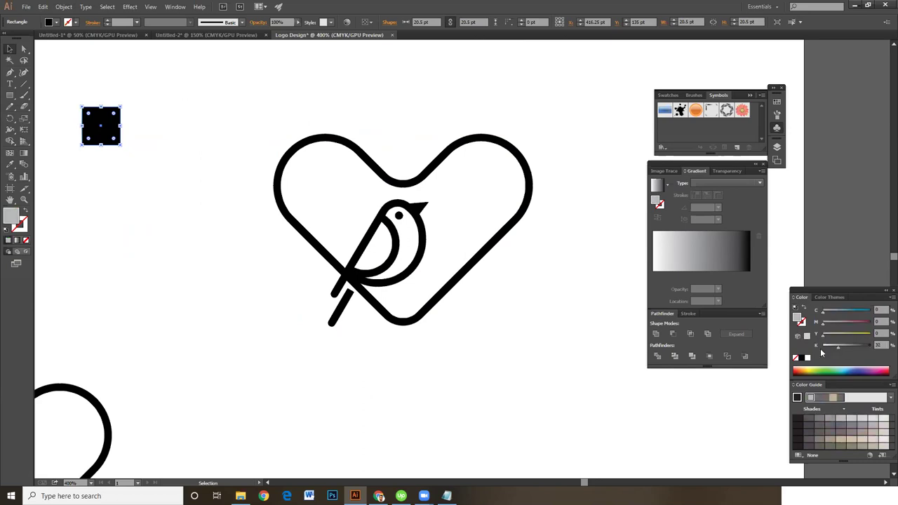
{"action": "left_click_drag", "start_coordinate": [846, 334], "coordinate": [859, 311]}
{"action": "left_click", "coordinate": [856, 312]}
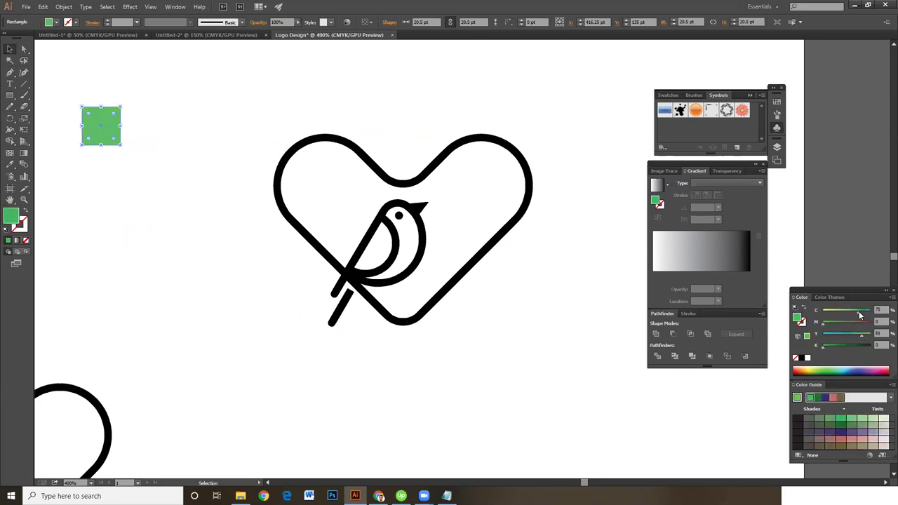
{"action": "left_click", "coordinate": [863, 316]}
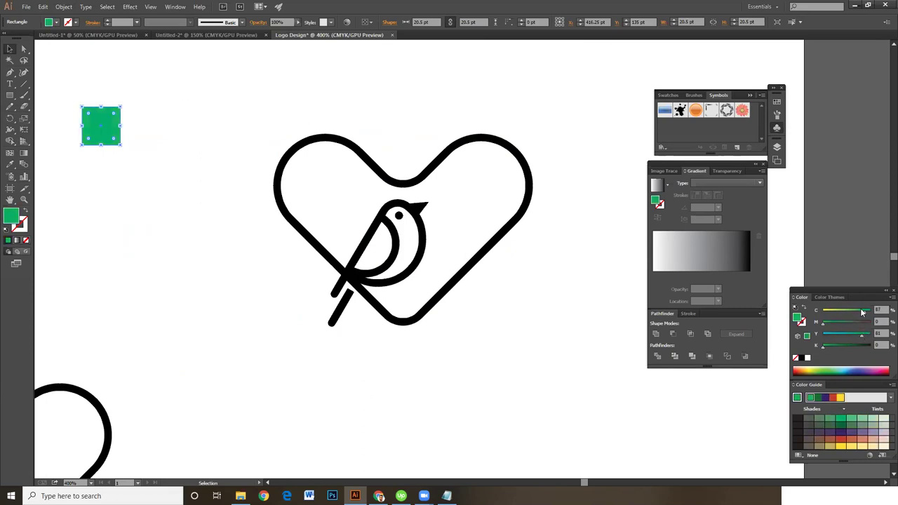
{"action": "left_click_drag", "start_coordinate": [859, 335], "coordinate": [869, 337]}
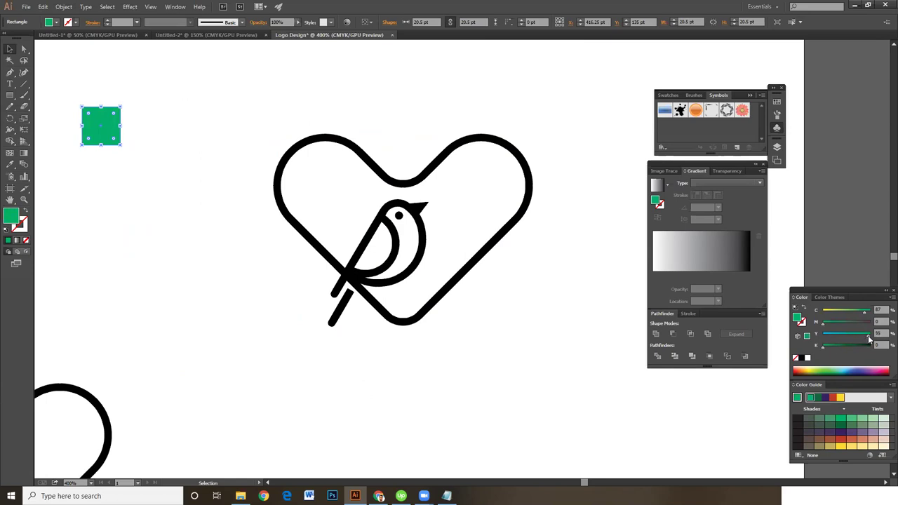
{"action": "left_click", "coordinate": [548, 320]}
{"action": "left_click", "coordinate": [464, 141]}
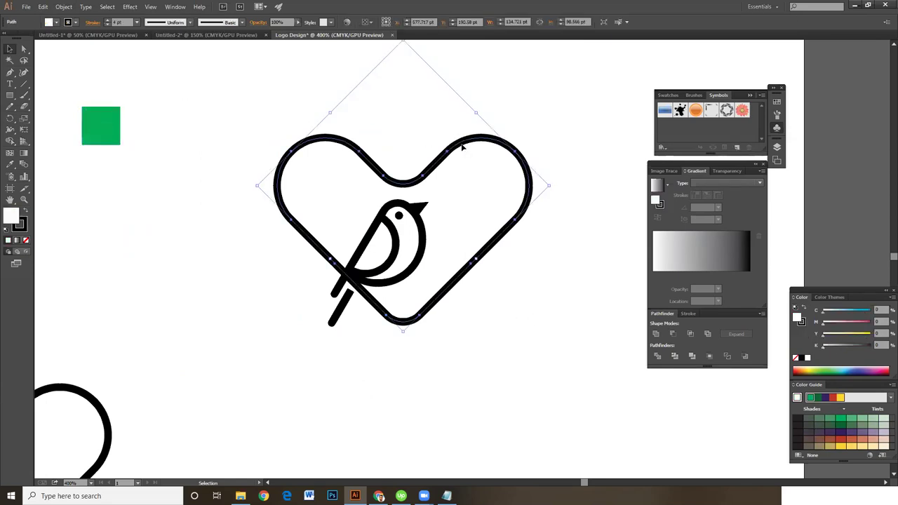
{"action": "scroll", "coordinate": [449, 149], "scroll_direction": "down", "scroll_amount": 1}
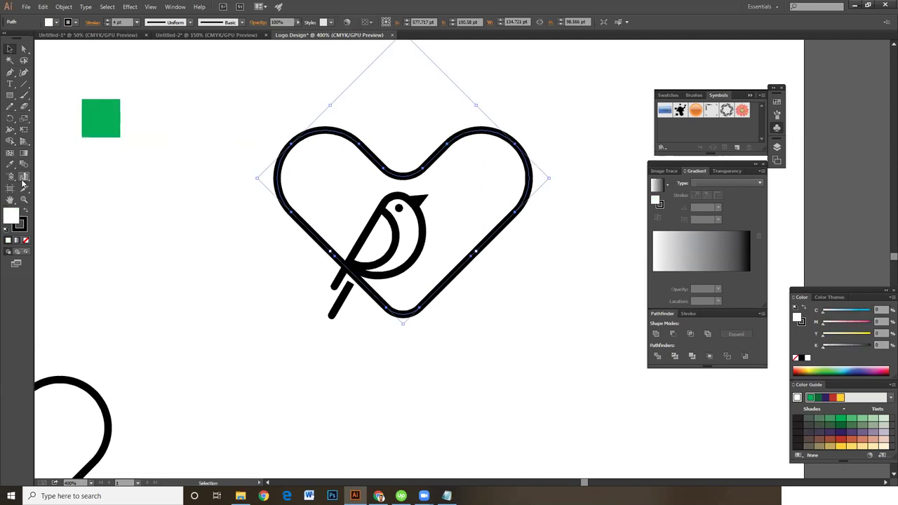
{"action": "left_click_drag", "start_coordinate": [11, 141], "coordinate": [49, 140]}
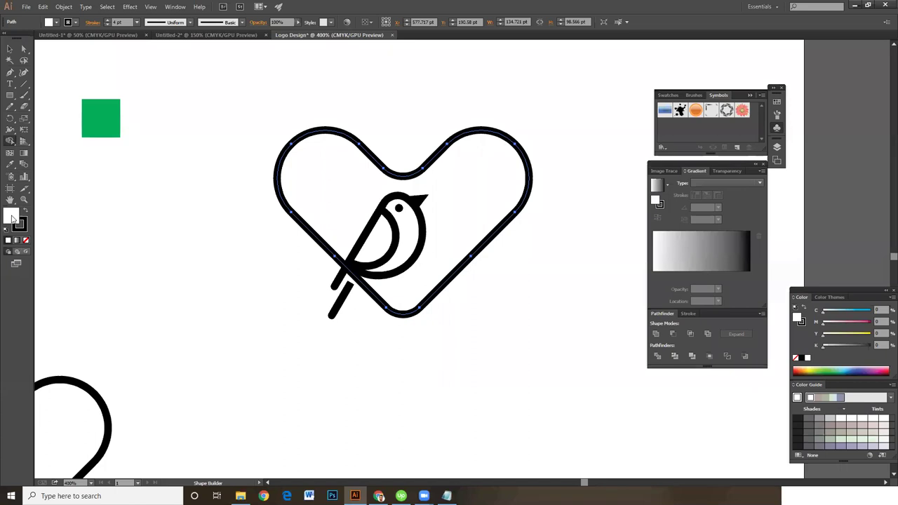
{"action": "double_click", "coordinate": [11, 217]}
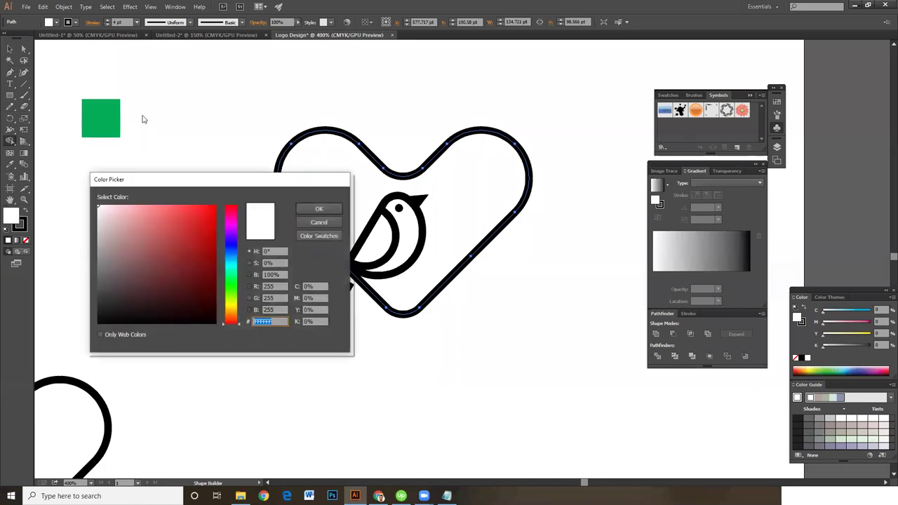
{"action": "left_click", "coordinate": [314, 223]}
{"action": "left_click", "coordinate": [9, 49]}
Step: Copy the square's green hex code 00AD53 and apply it as the fill of the duplicated heart
{"action": "left_click", "coordinate": [102, 114]}
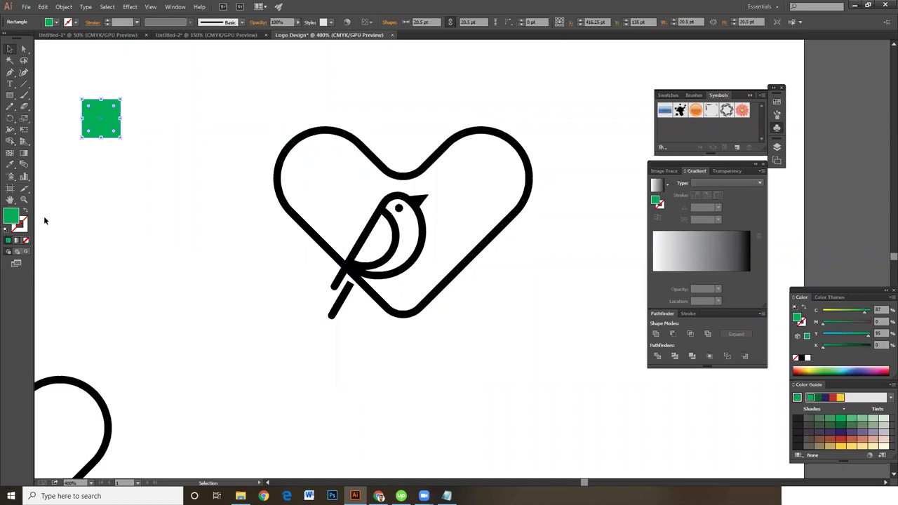
{"action": "double_click", "coordinate": [16, 218]}
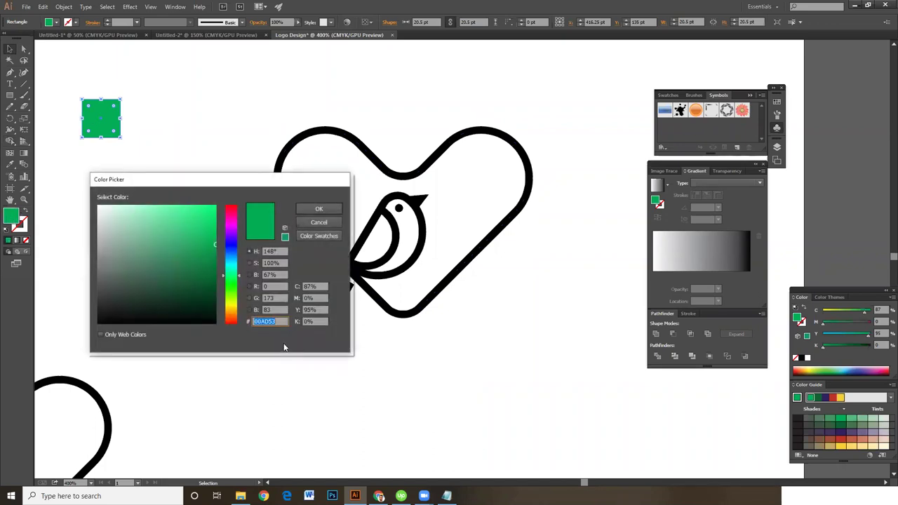
{"action": "left_click", "coordinate": [318, 210]}
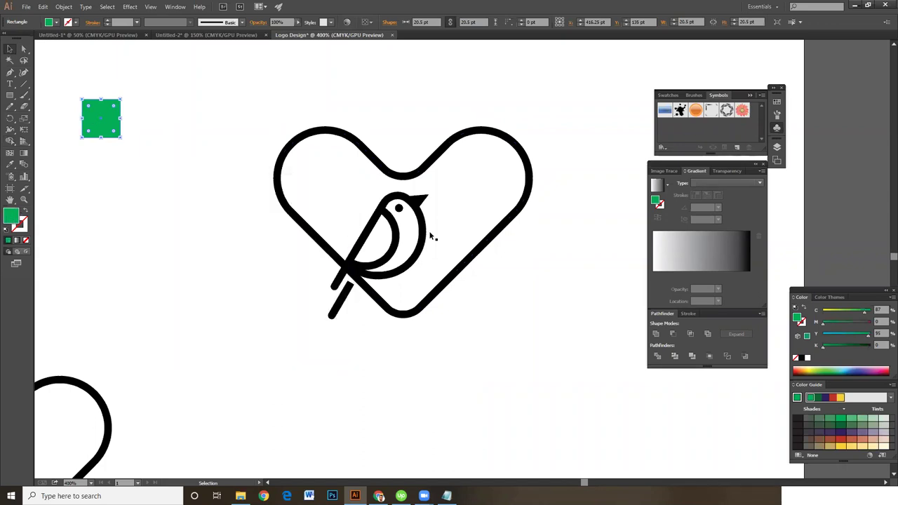
{"action": "left_click", "coordinate": [307, 134]}
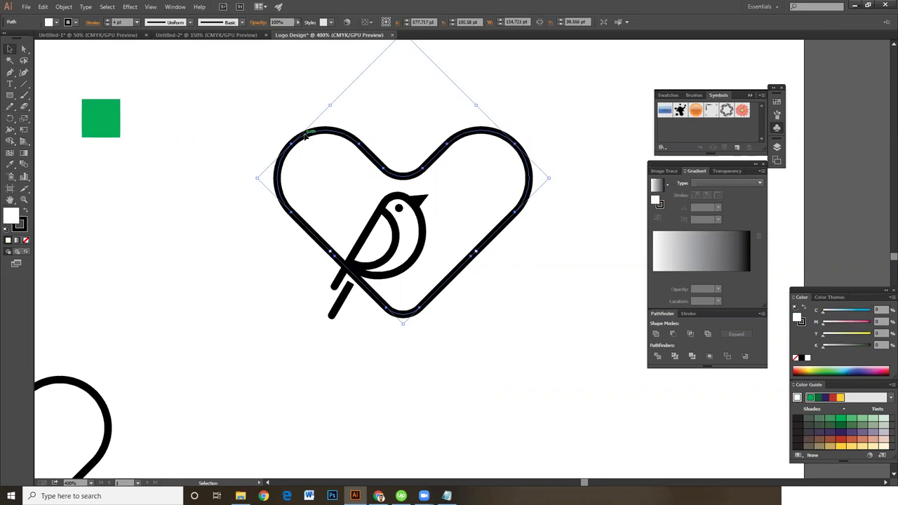
{"action": "double_click", "coordinate": [15, 218]}
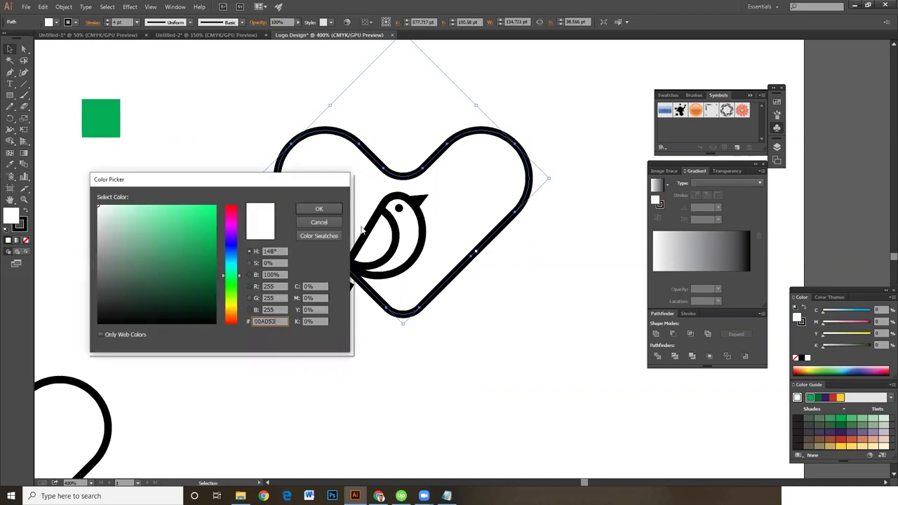
{"action": "left_click", "coordinate": [318, 209]}
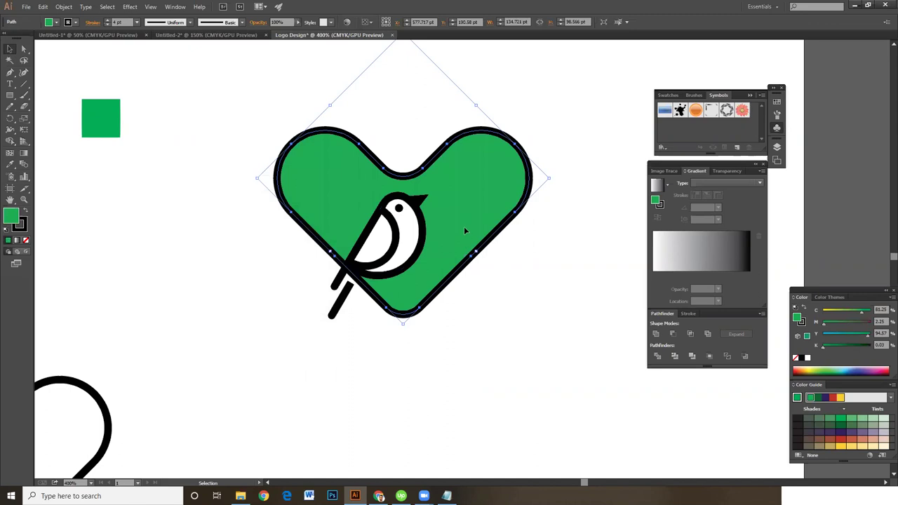
Step: Try to fill the bird's body and wing with the heart's green using the Shape Builder tool on the whole logo
{"action": "scroll", "coordinate": [509, 342], "scroll_direction": "left", "scroll_amount": 1}
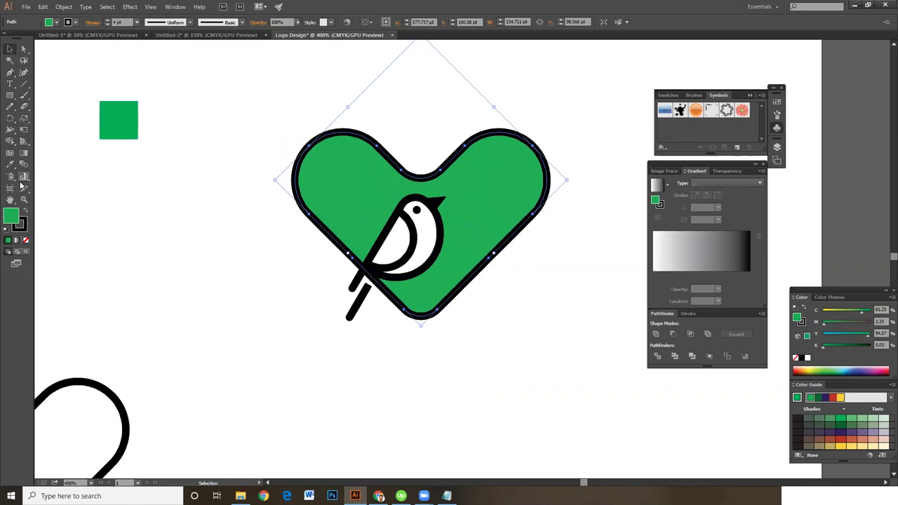
{"action": "left_click_drag", "start_coordinate": [216, 100], "coordinate": [596, 374]}
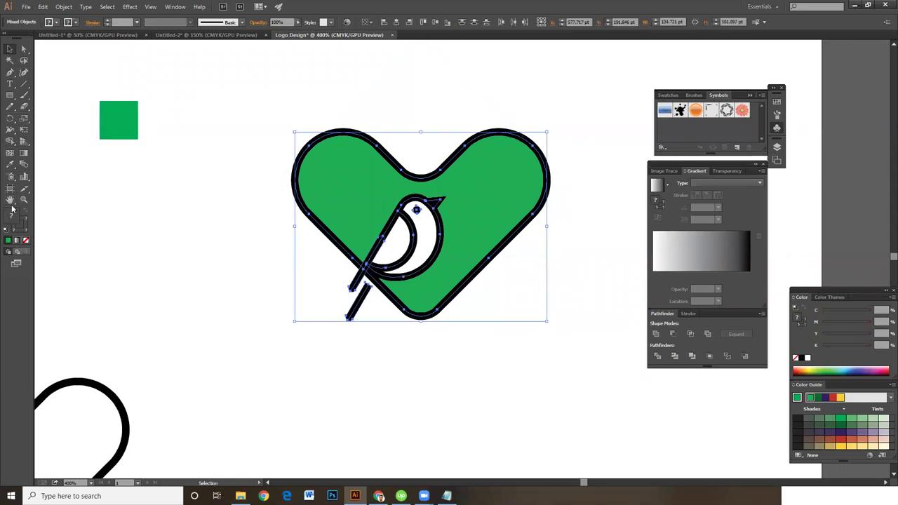
{"action": "double_click", "coordinate": [11, 141]}
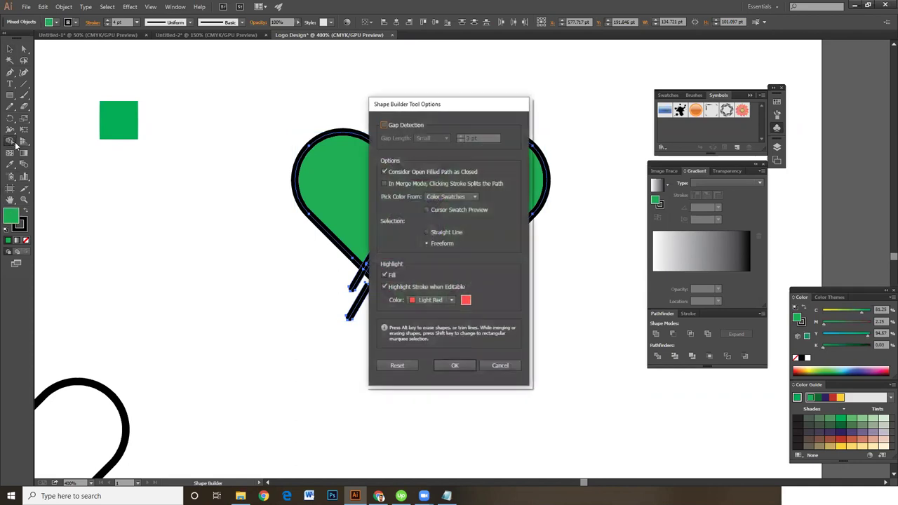
{"action": "left_click", "coordinate": [517, 365]}
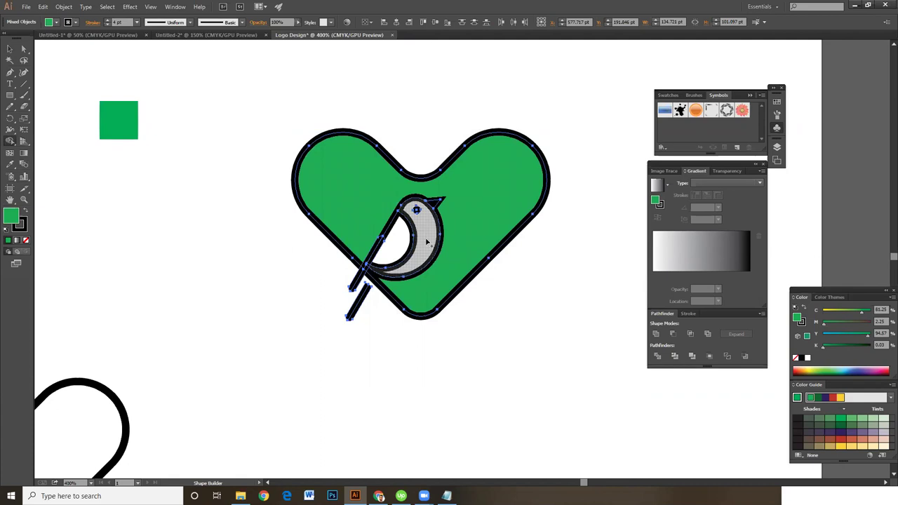
{"action": "left_click", "coordinate": [396, 254]}
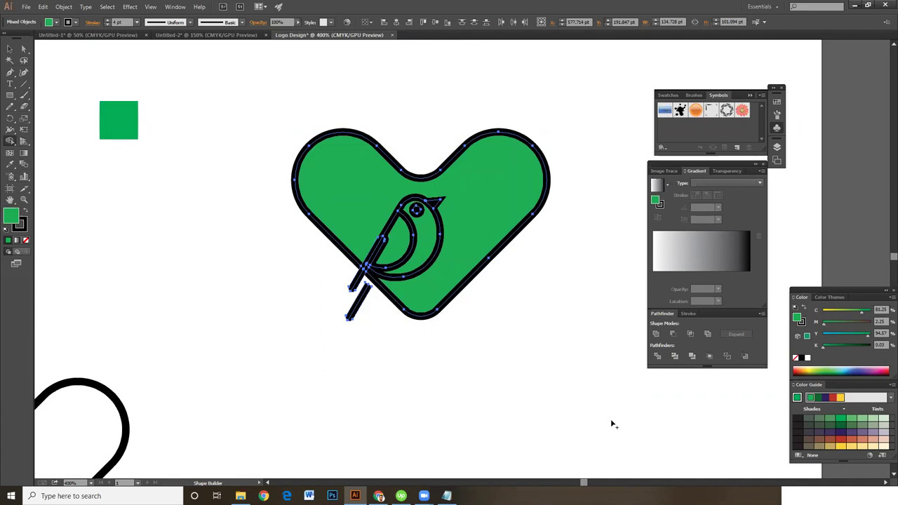
Step: Undo the wing's green fill, retry it with the Shape Builder tool and undo it again
{"action": "key", "text": "v"}
{"action": "key", "text": "ctrl+z"}
{"action": "key", "text": "shift+m"}
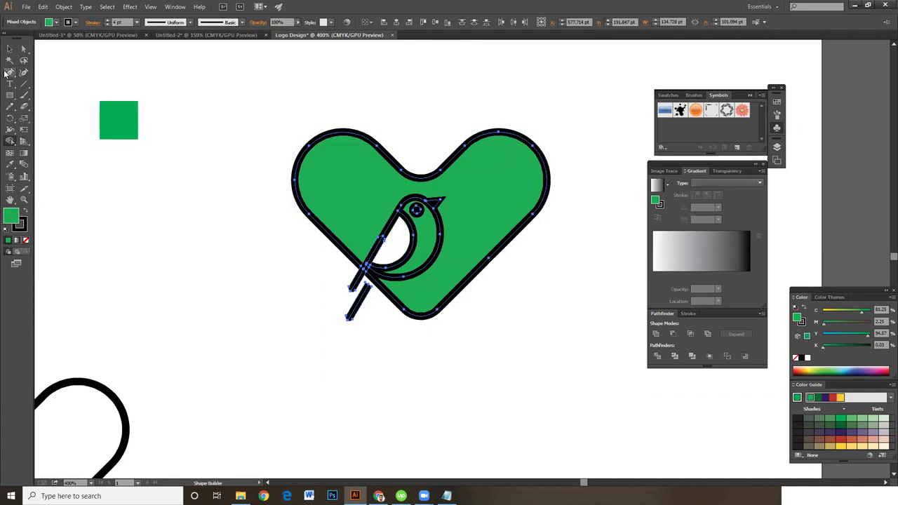
{"action": "left_click", "coordinate": [395, 248]}
{"action": "key", "text": "v"}
{"action": "key", "text": "ctrl+z"}
{"action": "key", "text": "shift+m"}
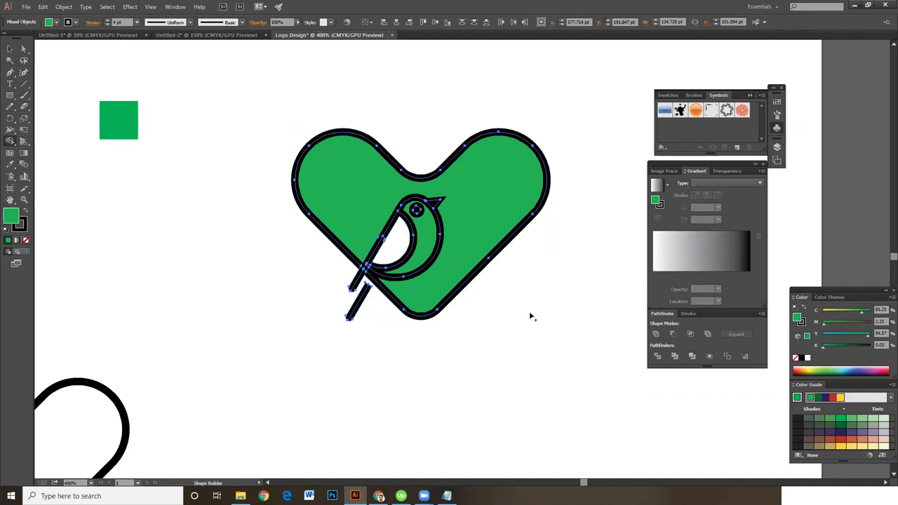
{"action": "left_click", "coordinate": [10, 48]}
{"action": "left_click", "coordinate": [279, 267]}
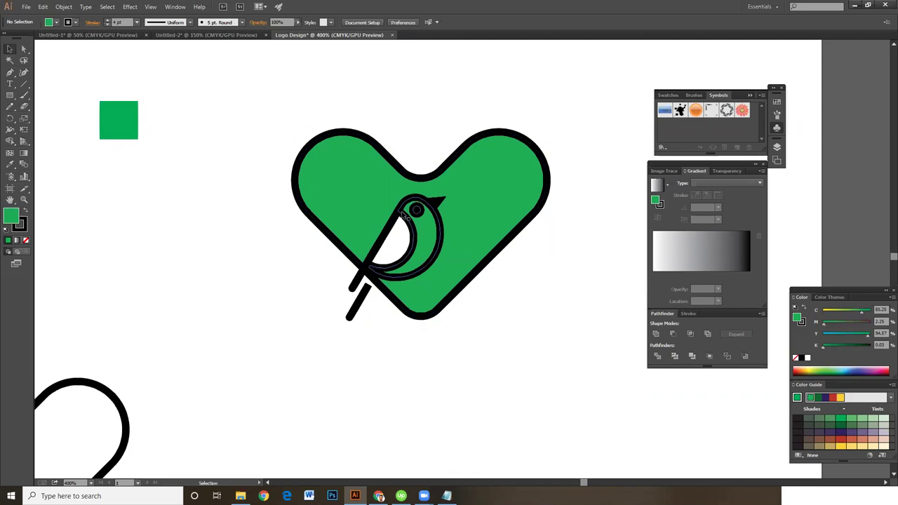
{"action": "left_click", "coordinate": [401, 212]}
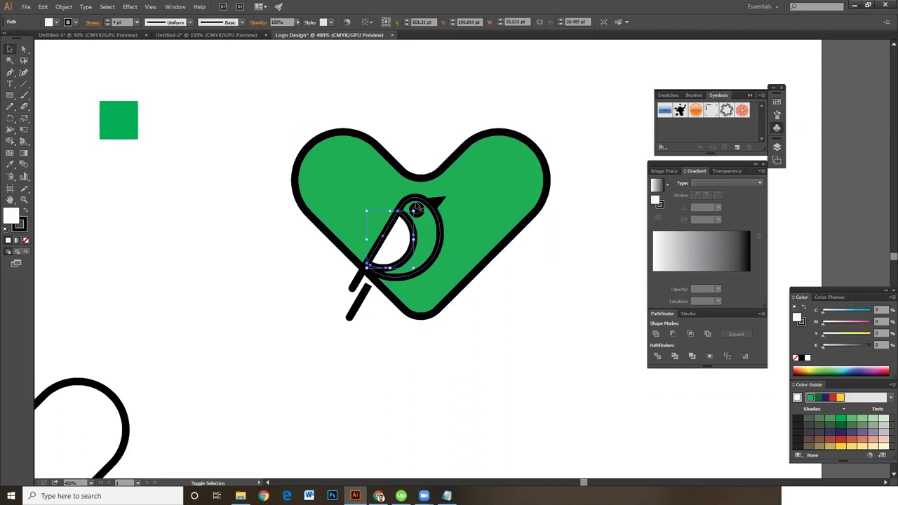
{"action": "left_click", "coordinate": [441, 208], "text": "shift"}
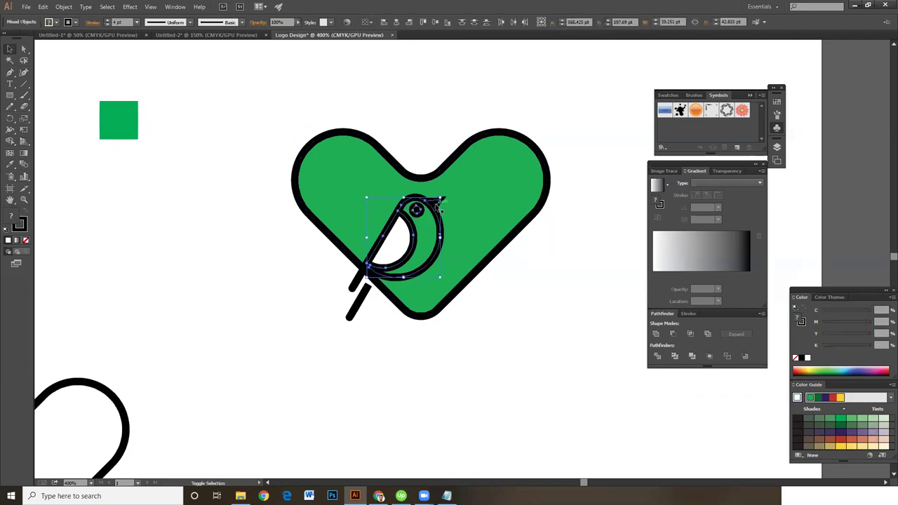
{"action": "left_click", "coordinate": [506, 279]}
{"action": "key", "text": "a"}
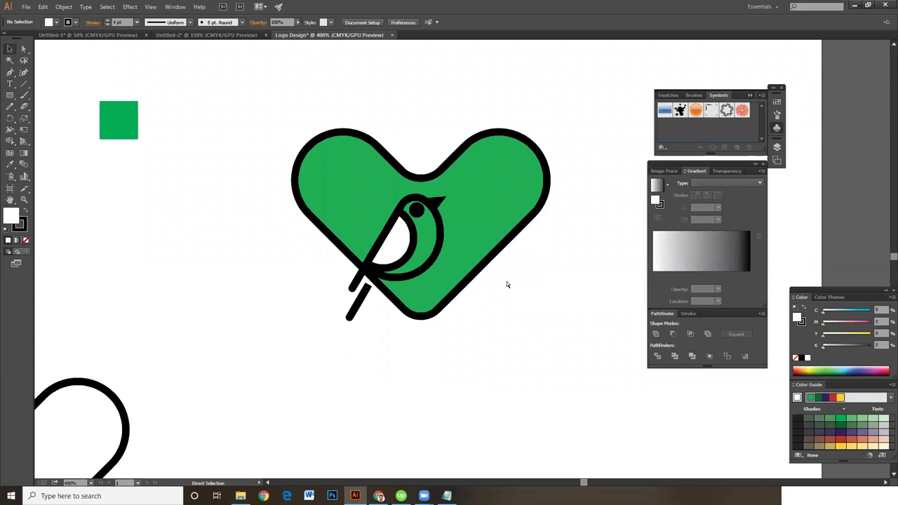
Step: Try swapping the fill and stroke colours of the bird's eye, and swap them back
{"action": "left_click", "coordinate": [417, 211]}
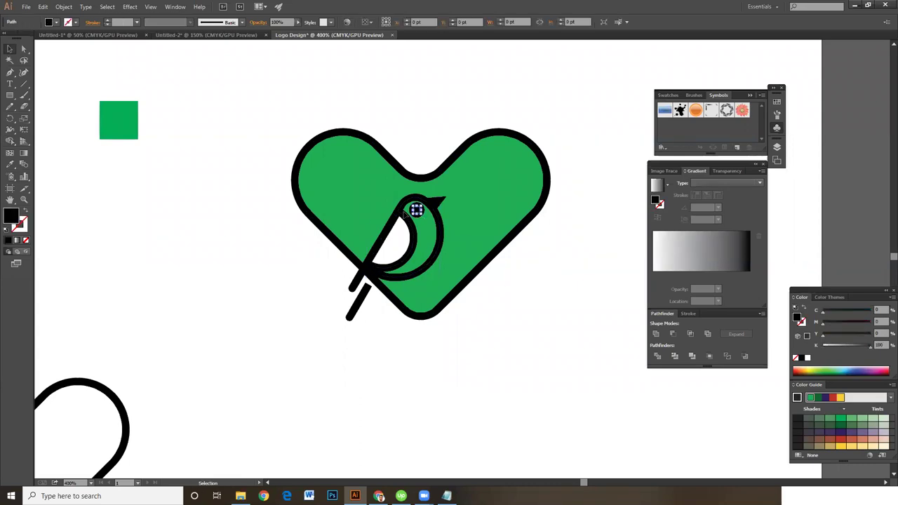
{"action": "left_click", "coordinate": [25, 211]}
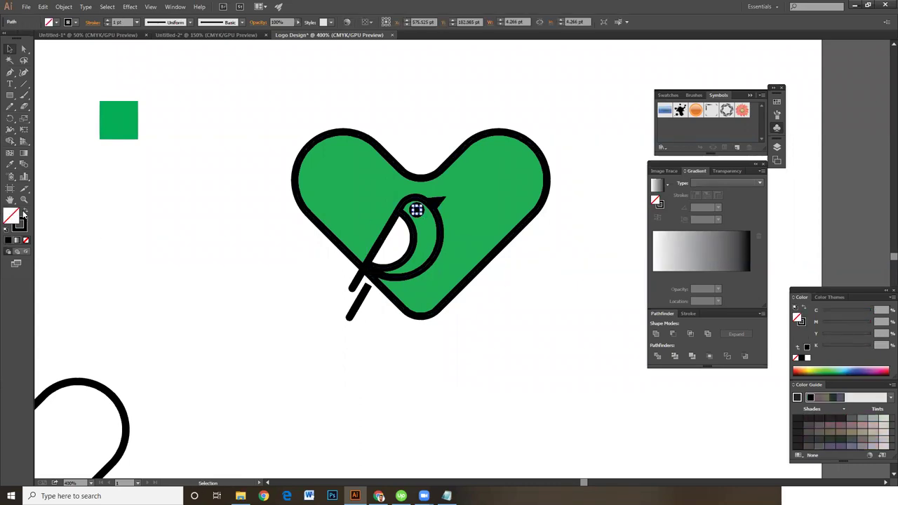
{"action": "left_click", "coordinate": [25, 211]}
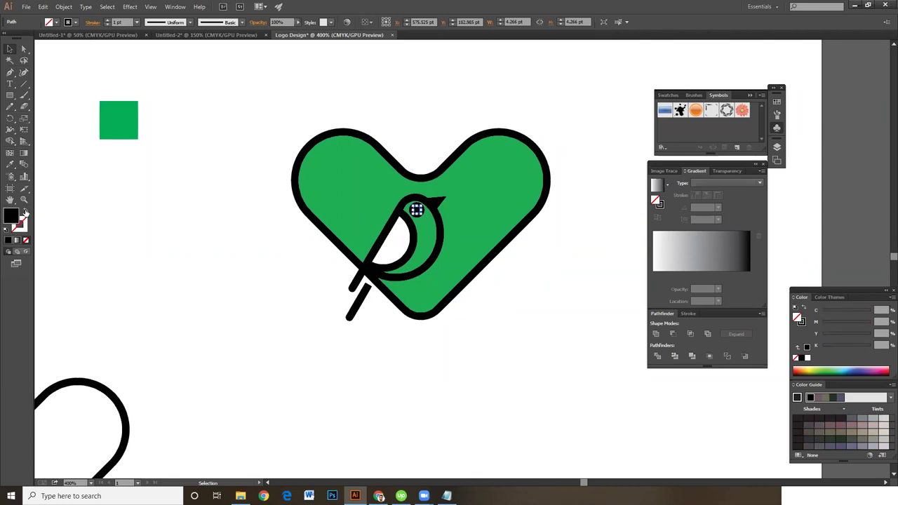
{"action": "left_click", "coordinate": [524, 322]}
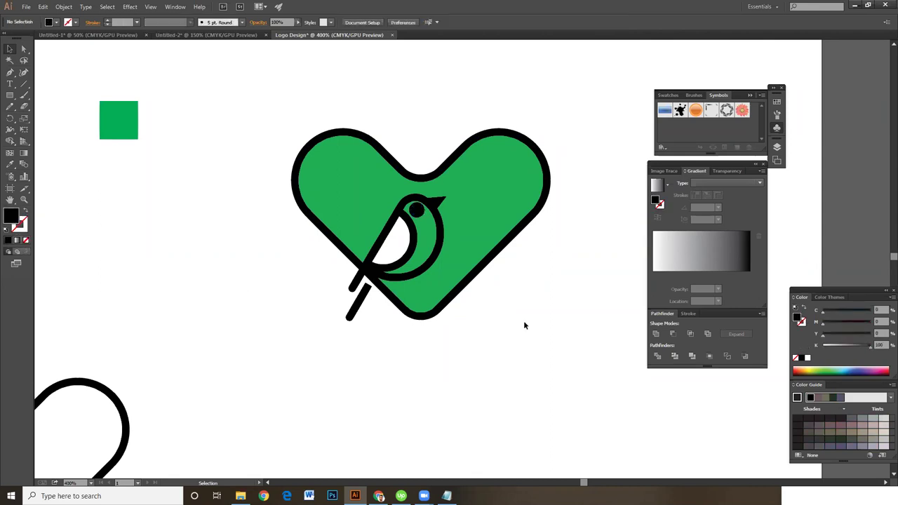
Step: Undo the eye and Shape Builder colour changes on the bird and clear the selection
{"action": "key", "text": "ctrl+z"}
{"action": "key", "text": "ctrl+z"}
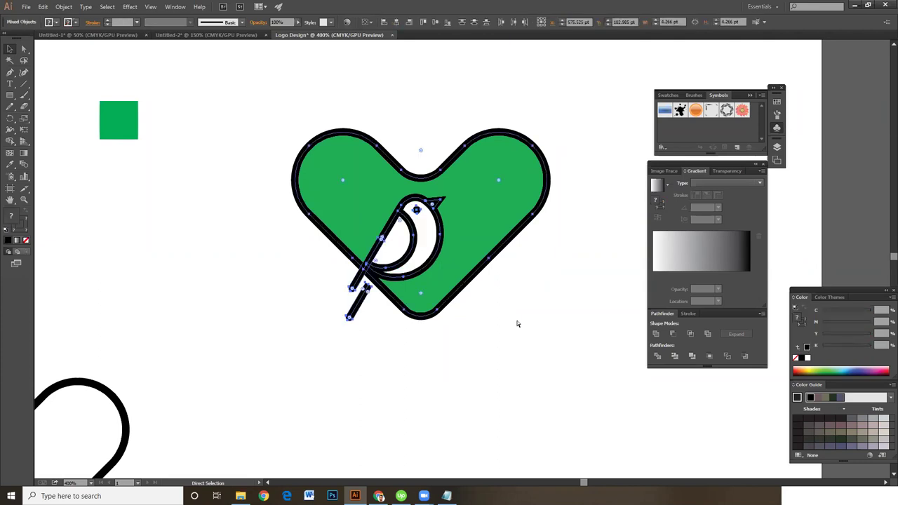
{"action": "left_click", "coordinate": [517, 323]}
Step: Select the heart shape behind the bird and lock it
{"action": "key", "text": "ctrl+plus"}
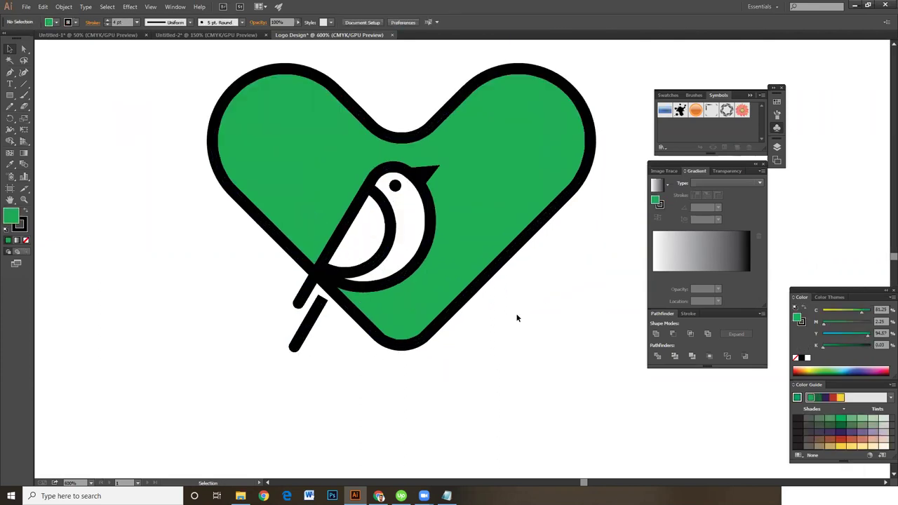
{"action": "left_click", "coordinate": [366, 188]}
{"action": "left_click", "coordinate": [332, 151]}
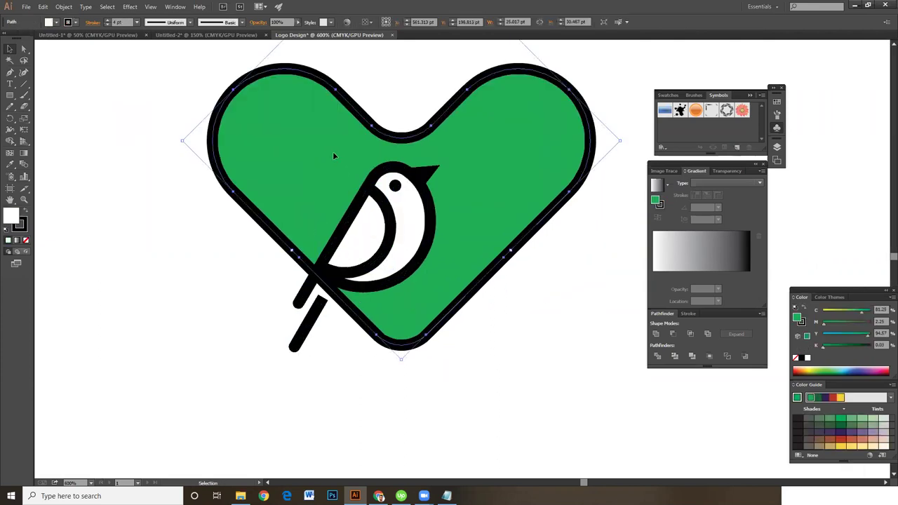
{"action": "key", "text": "a"}
{"action": "key", "text": "ctrl+shift+a"}
{"action": "key", "text": "v"}
{"action": "left_click", "coordinate": [421, 179]}
Step: Expand the fills and strokes of all the bird's parts, including the eye, beak and both tail lines
{"action": "left_click_drag", "start_coordinate": [329, 163], "coordinate": [429, 287]}
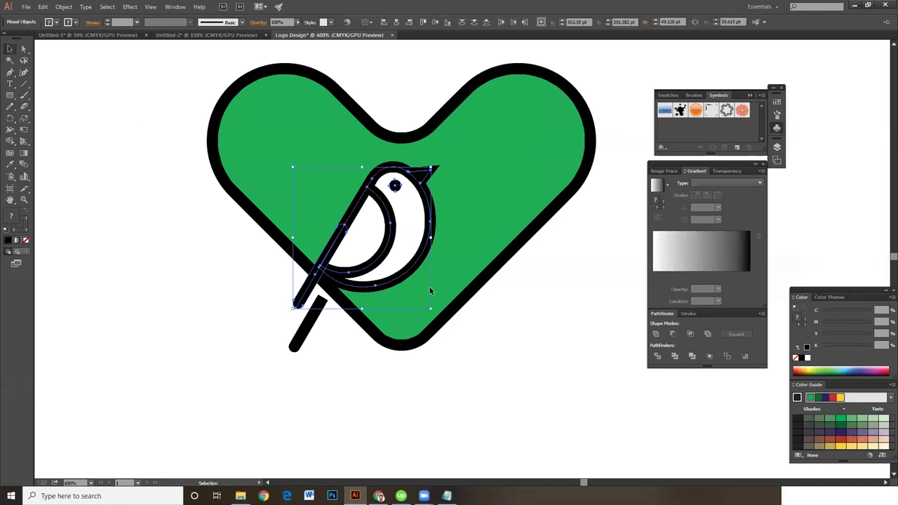
{"action": "left_click", "coordinate": [309, 327], "text": "shift"}
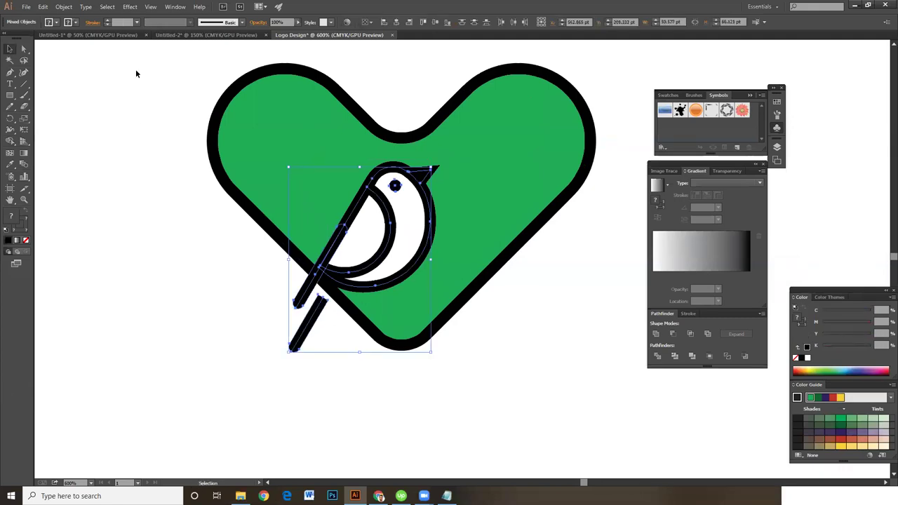
{"action": "left_click", "coordinate": [63, 6]}
{"action": "left_click", "coordinate": [78, 106]}
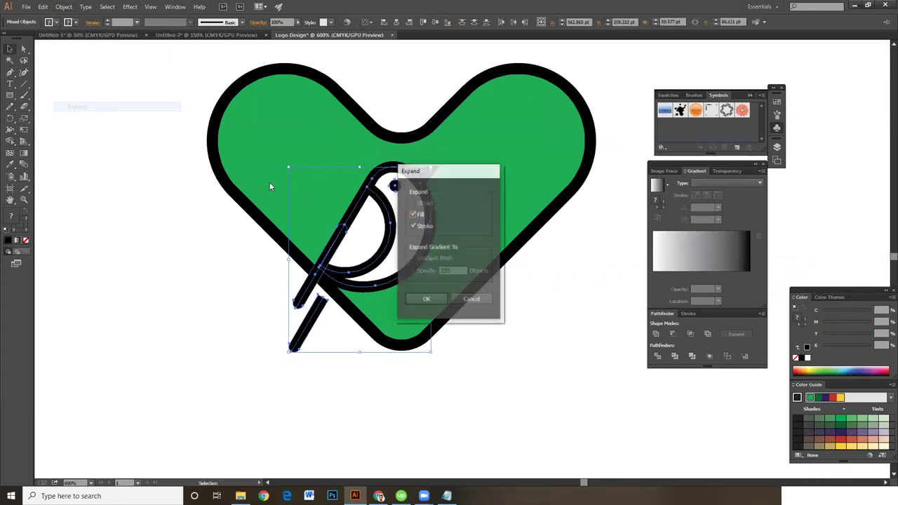
{"action": "left_click", "coordinate": [437, 297]}
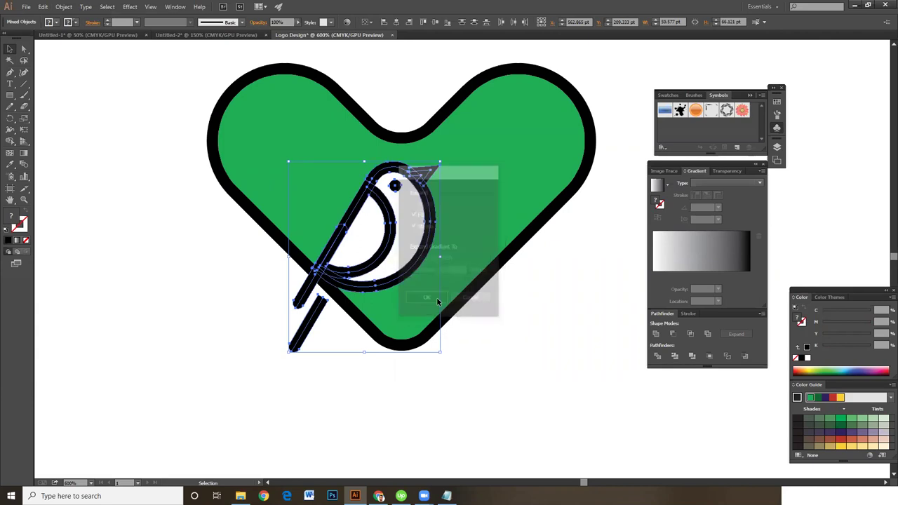
{"action": "left_click", "coordinate": [549, 307]}
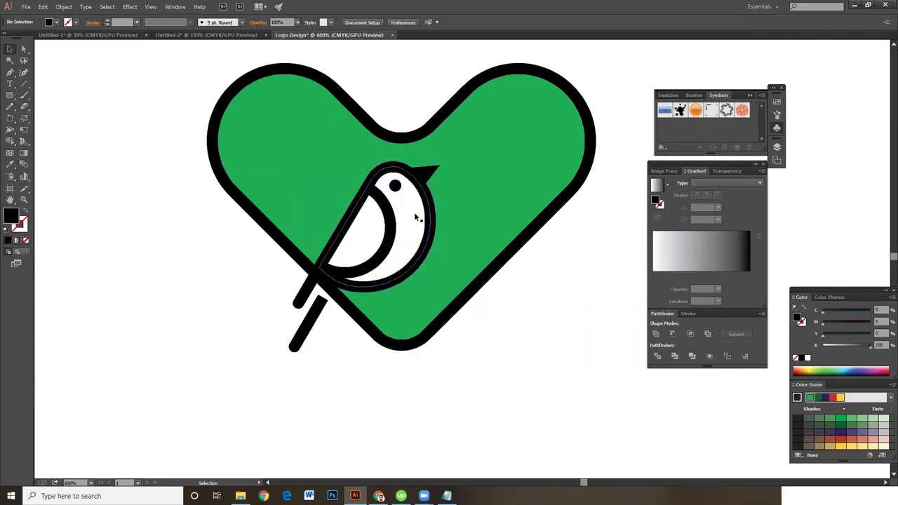
Step: Fill the insides of the bird's wing and body with the heart's green using the Shape Builder tool, leaving the beak unselected
{"action": "left_click", "coordinate": [398, 204]}
{"action": "left_click_drag", "start_coordinate": [302, 161], "coordinate": [391, 280]}
{"action": "left_click", "coordinate": [309, 324], "text": "shift"}
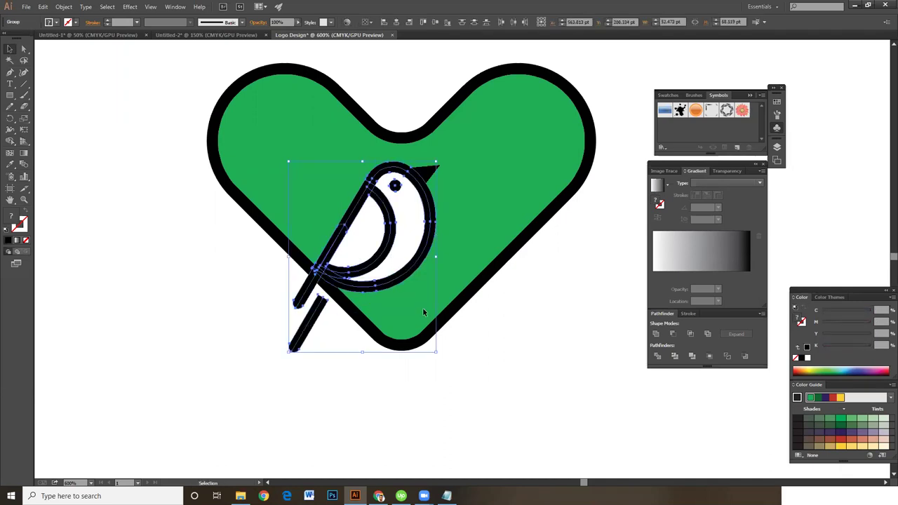
{"action": "left_click", "coordinate": [10, 144]}
{"action": "double_click", "coordinate": [10, 144]}
{"action": "left_click", "coordinate": [509, 365]}
{"action": "double_click", "coordinate": [11, 217]}
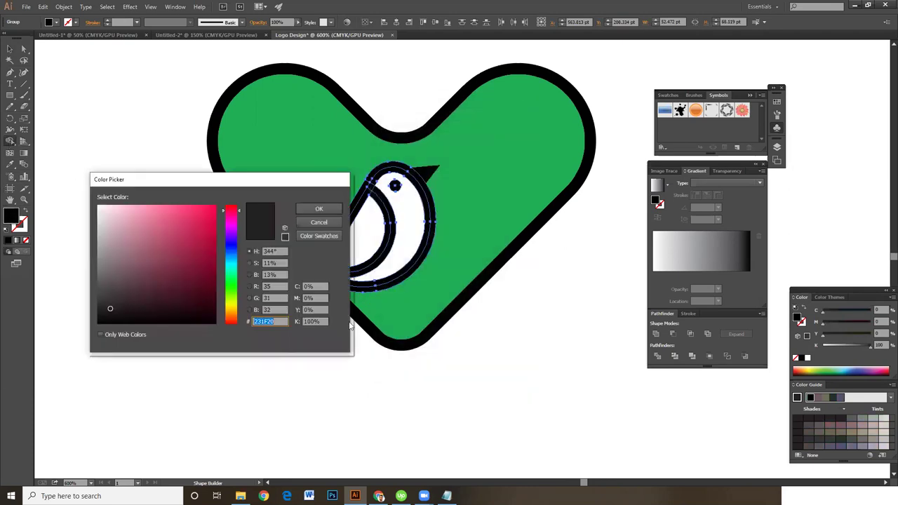
{"action": "key", "text": "ctrl+v"}
{"action": "left_click", "coordinate": [319, 208]}
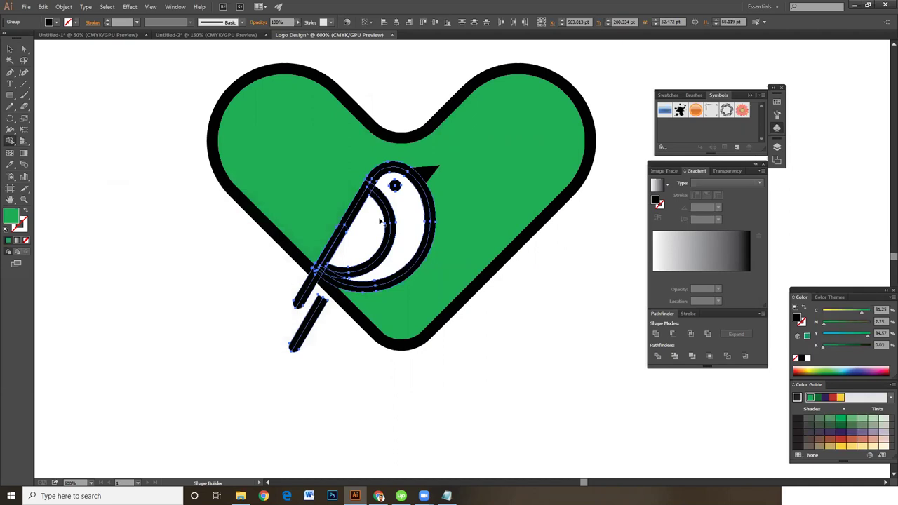
{"action": "left_click", "coordinate": [371, 234]}
{"action": "left_click", "coordinate": [407, 235]}
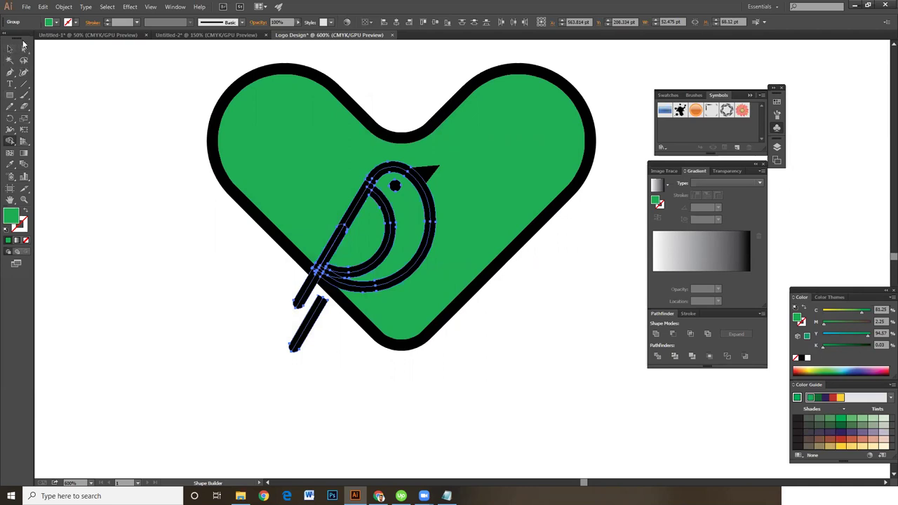
Step: Change the fill's cyan to 33% and recolour the bird's body, back, wing and upper tail lines with the Shape Builder tool
{"action": "left_click", "coordinate": [839, 312]}
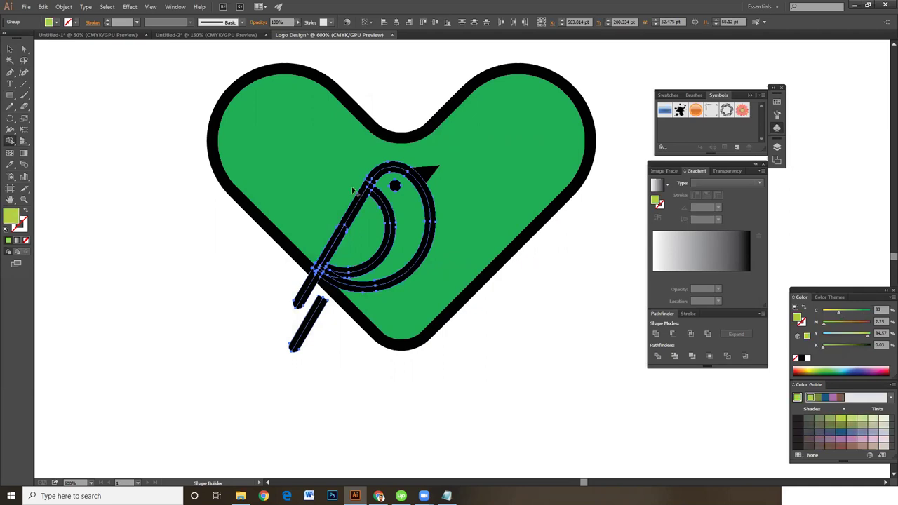
{"action": "left_click", "coordinate": [385, 170]}
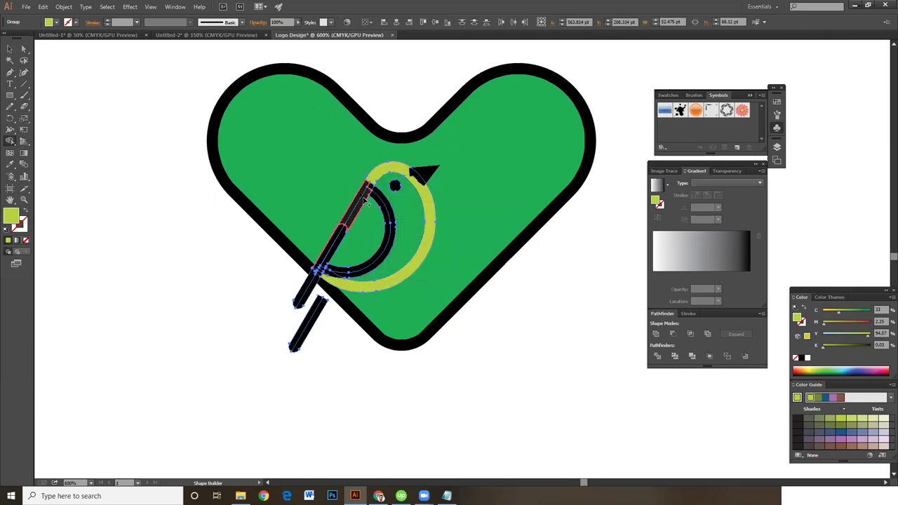
{"action": "left_click_drag", "start_coordinate": [362, 198], "coordinate": [377, 203]}
{"action": "left_click_drag", "start_coordinate": [320, 260], "coordinate": [302, 297]}
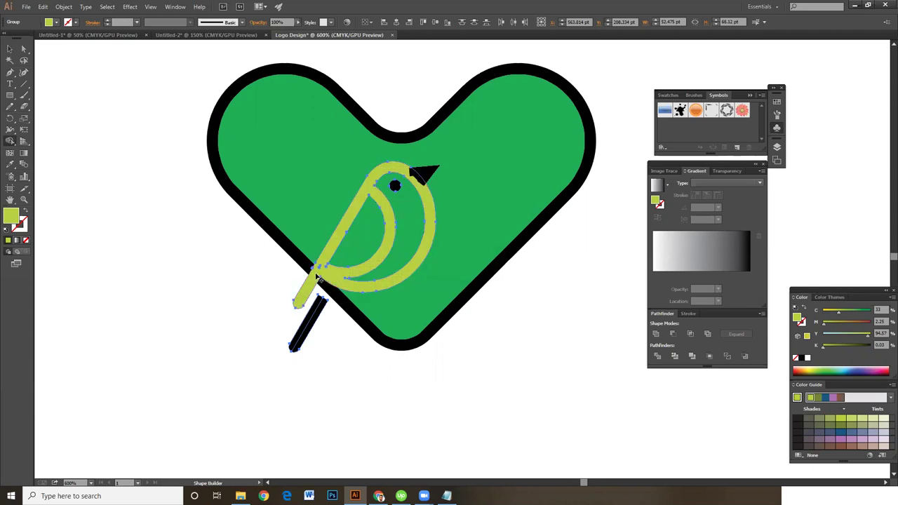
Step: Recolour the bird's lower tail line and eye in the same yellow-green, and clear the selection
{"action": "left_click", "coordinate": [318, 313]}
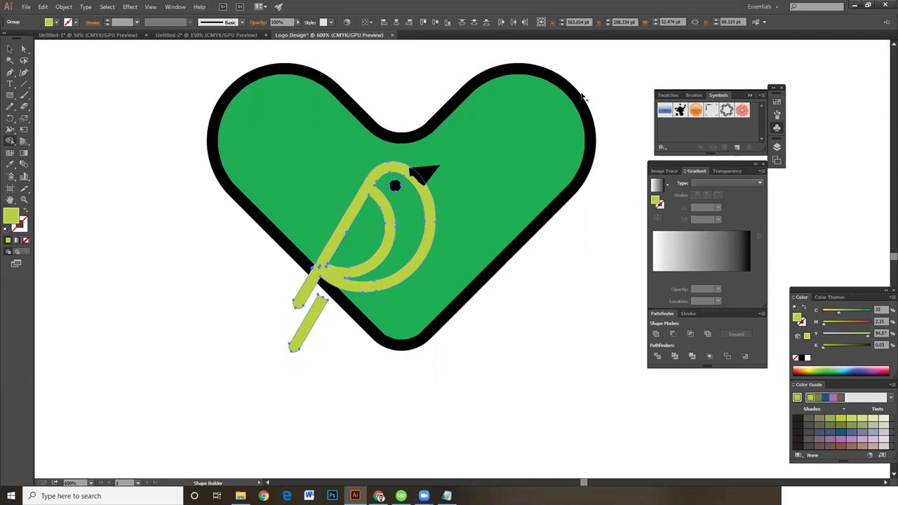
{"action": "left_click", "coordinate": [396, 190]}
{"action": "left_click", "coordinate": [10, 48]}
{"action": "left_click", "coordinate": [301, 308]}
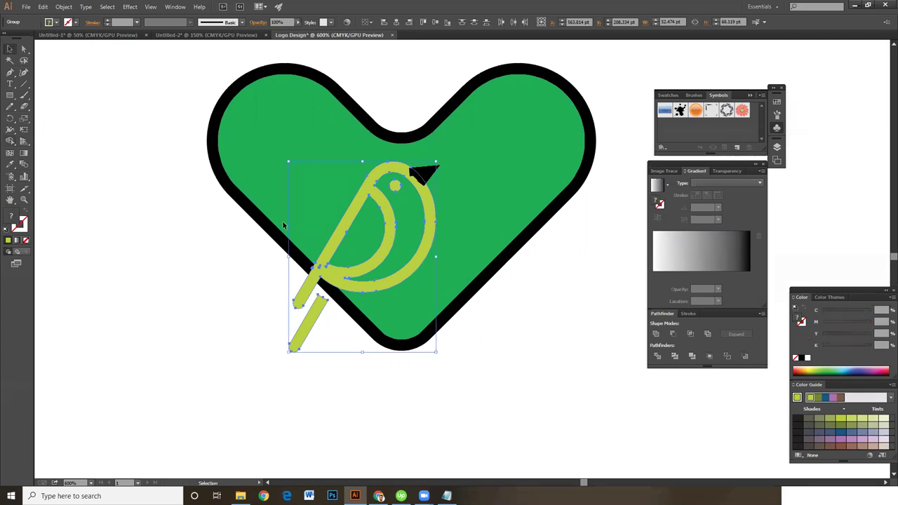
{"action": "left_click", "coordinate": [375, 127]}
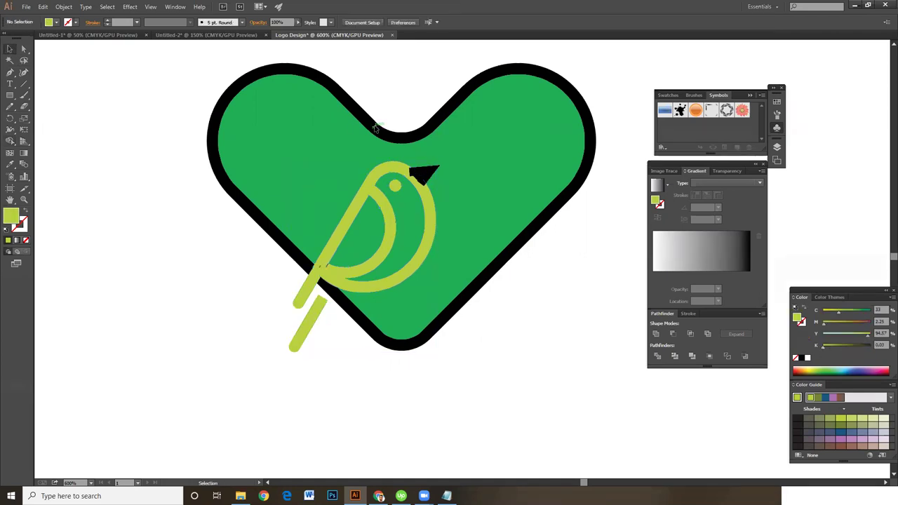
Step: Unlock the heart and expand its fill and stroke
{"action": "left_click", "coordinate": [64, 7]}
{"action": "left_click", "coordinate": [82, 73]}
{"action": "left_click_drag", "start_coordinate": [136, 71], "coordinate": [616, 375]}
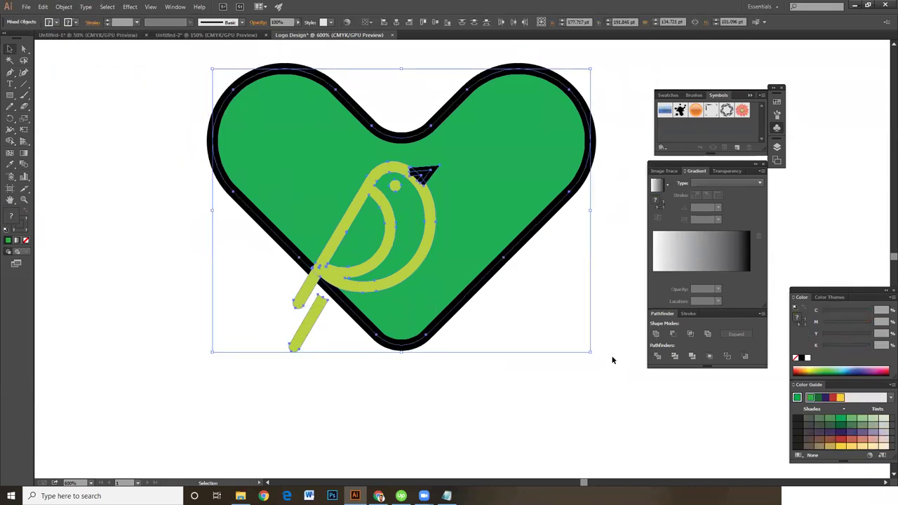
{"action": "left_click", "coordinate": [608, 309]}
{"action": "left_click", "coordinate": [573, 209]}
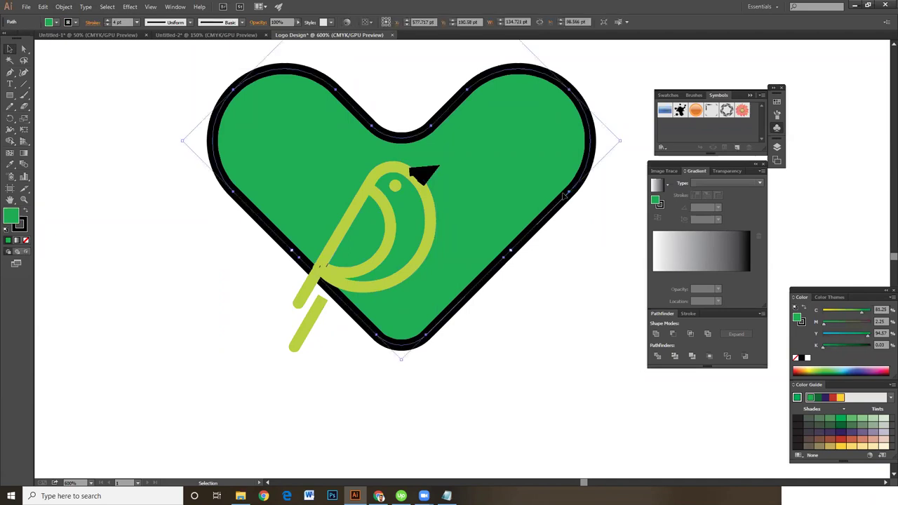
{"action": "left_click", "coordinate": [62, 6]}
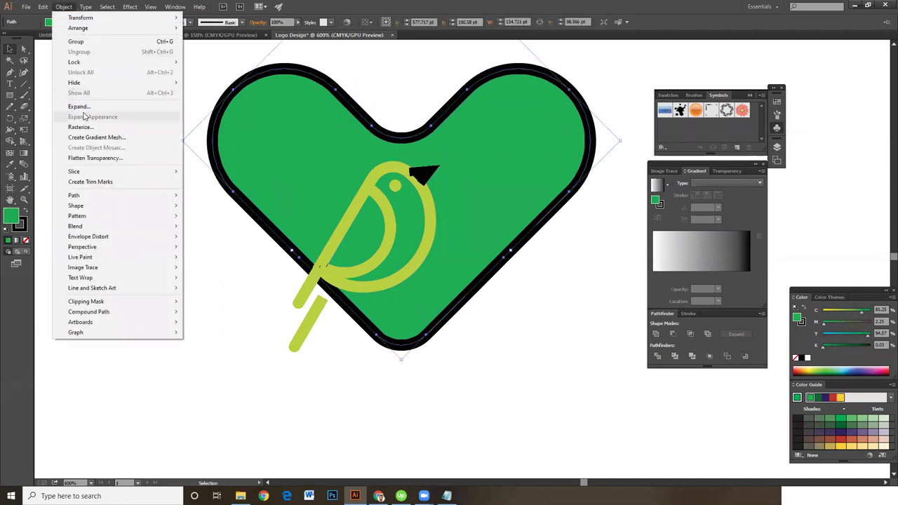
{"action": "left_click", "coordinate": [80, 107]}
{"action": "left_click", "coordinate": [438, 299]}
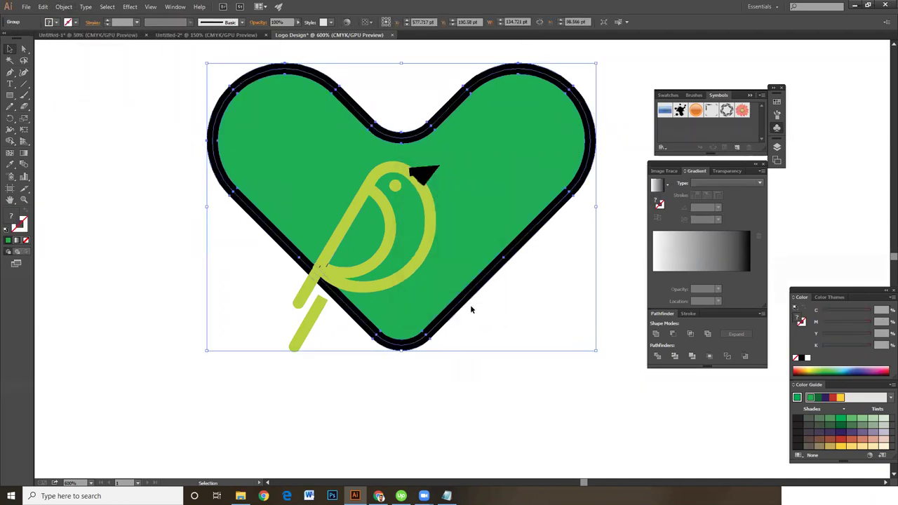
Step: Select the beak together with the heart and merge the heart's border into one shape with the Shape Builder tool
{"action": "left_click", "coordinate": [426, 175]}
{"action": "left_click", "coordinate": [443, 119]}
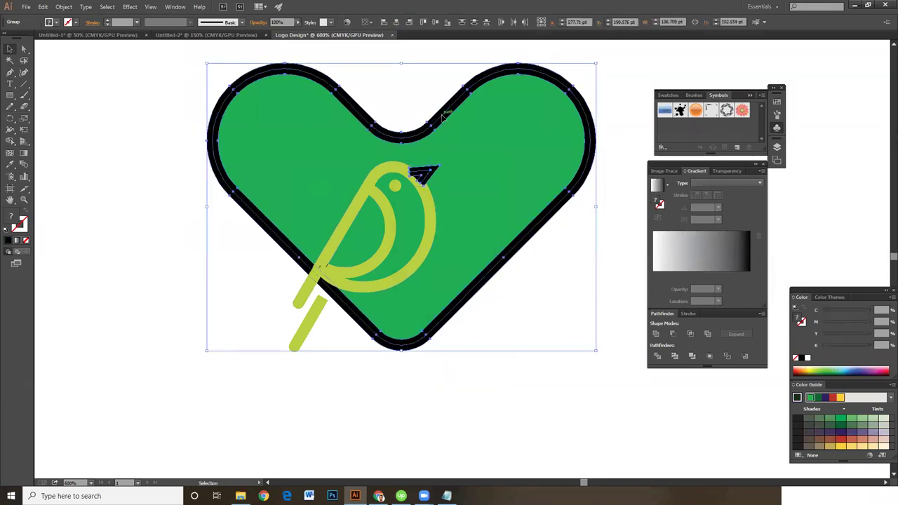
{"action": "left_click", "coordinate": [9, 141]}
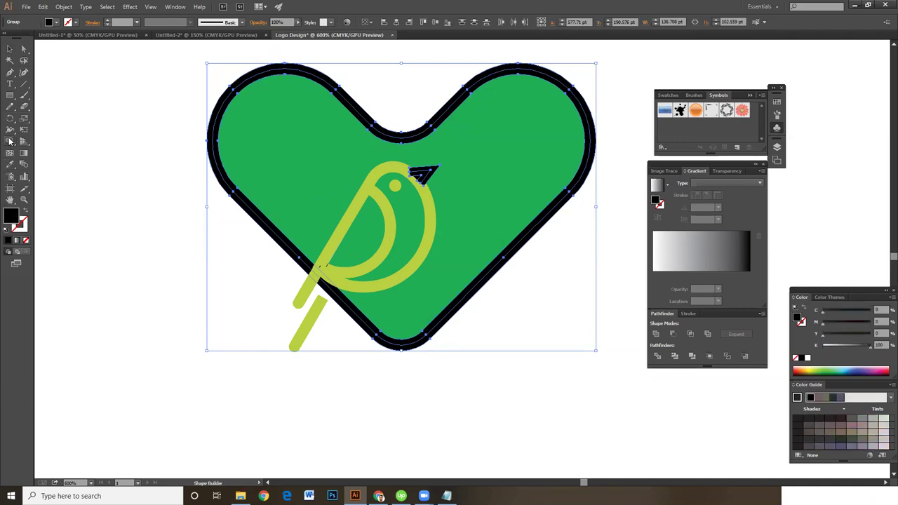
{"action": "left_click", "coordinate": [441, 120]}
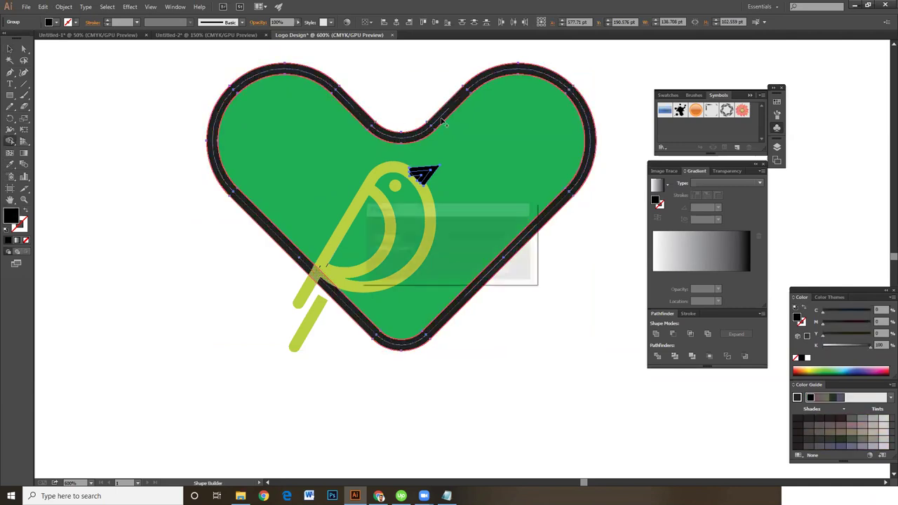
Step: Colour the heart's border light green, with 50.22% cyan, 0% magenta, 100% yellow and 0% black
{"action": "double_click", "coordinate": [10, 215]}
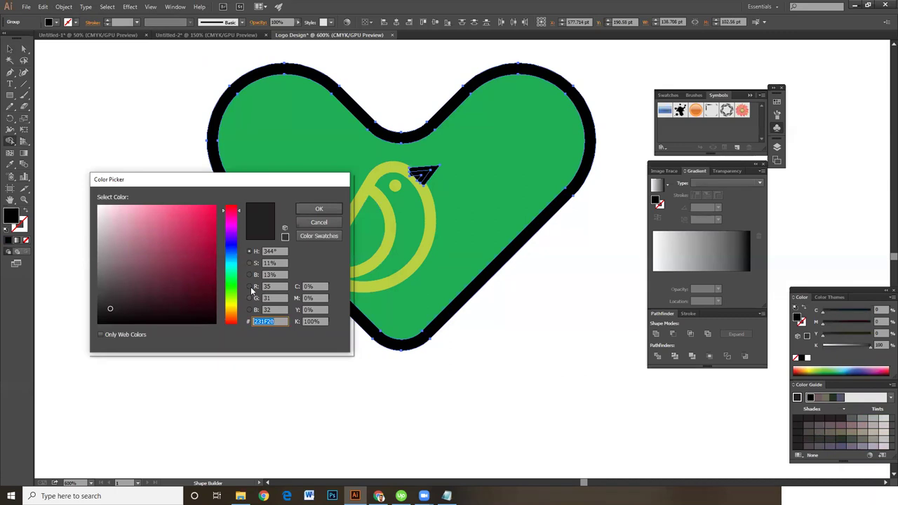
{"action": "left_click", "coordinate": [233, 300]}
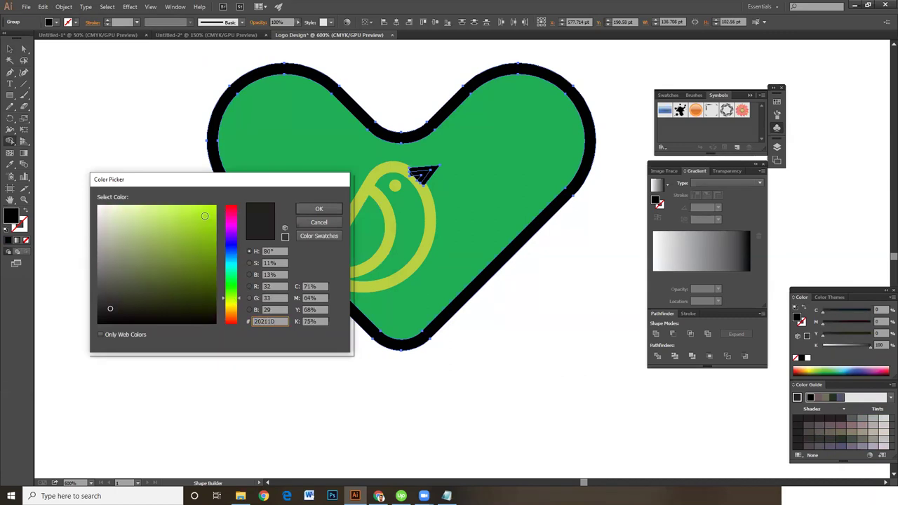
{"action": "left_click", "coordinate": [213, 206]}
{"action": "left_click_drag", "start_coordinate": [212, 222], "coordinate": [216, 229]}
{"action": "left_click", "coordinate": [313, 211]}
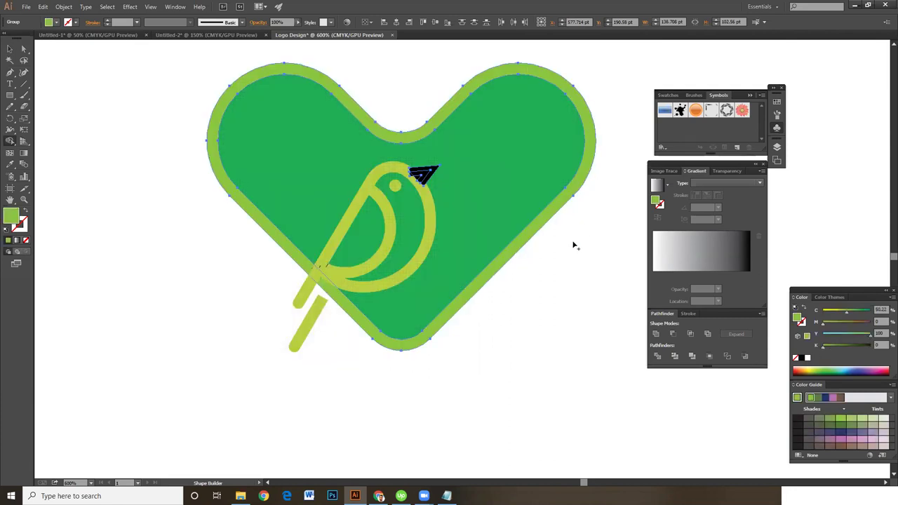
Step: Fill the bird's beak with the border's light green using the Shape Builder tool, and clear the selection
{"action": "left_click", "coordinate": [418, 177]}
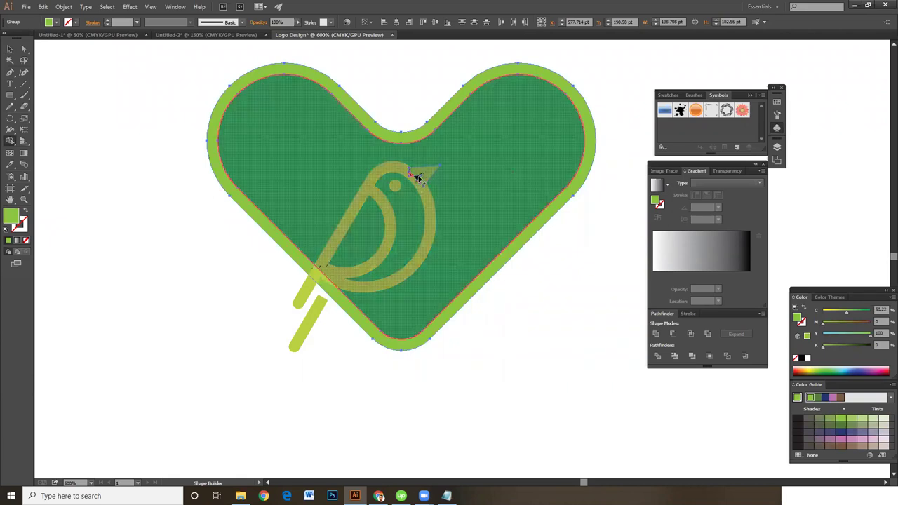
{"action": "left_click", "coordinate": [417, 177]}
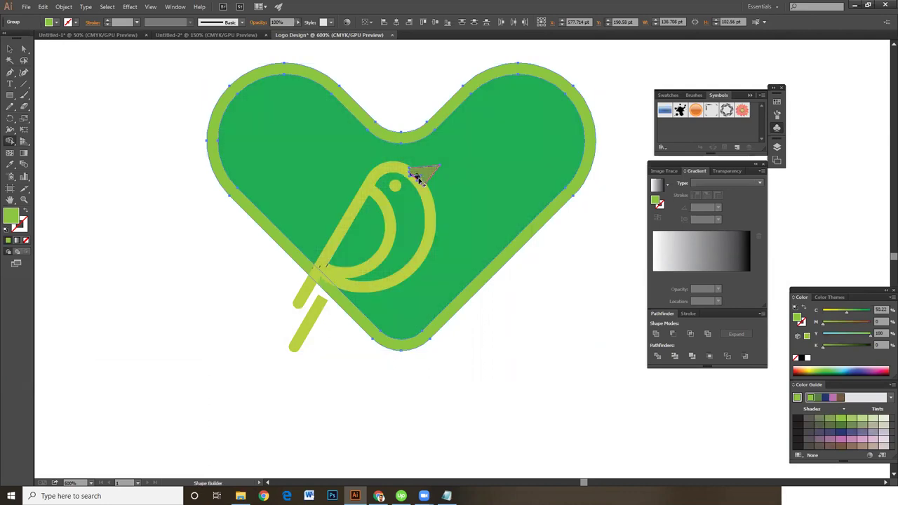
{"action": "left_click", "coordinate": [11, 49]}
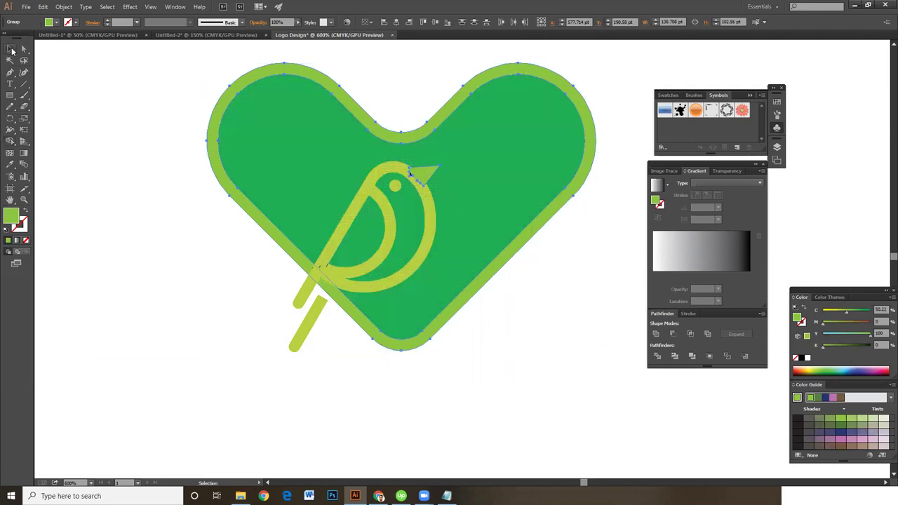
{"action": "left_click", "coordinate": [122, 207]}
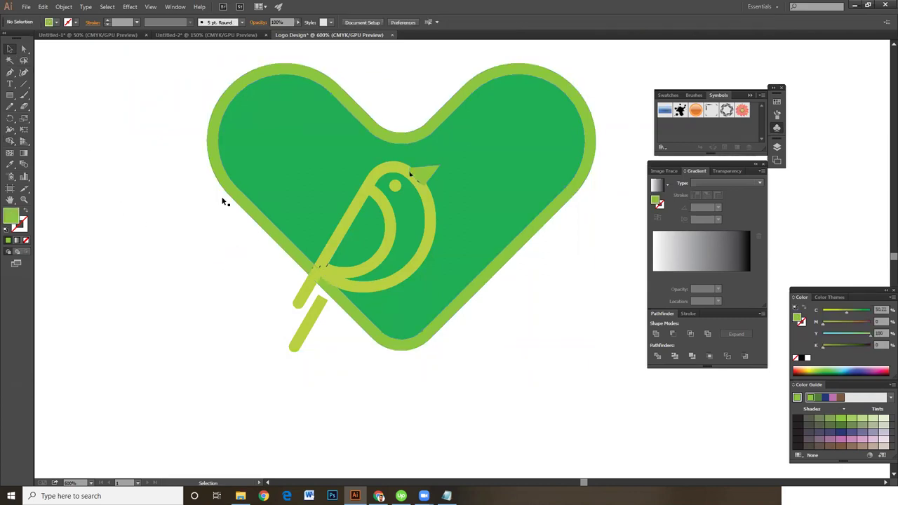
Step: Try sampling the border's light green onto the heart group with the Eyedropper tool, and undo it
{"action": "left_click", "coordinate": [487, 73]}
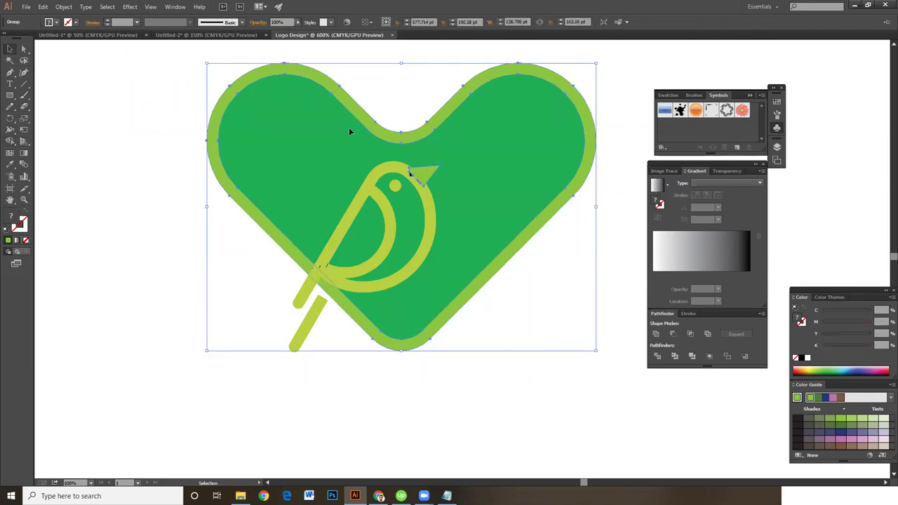
{"action": "key", "text": "i"}
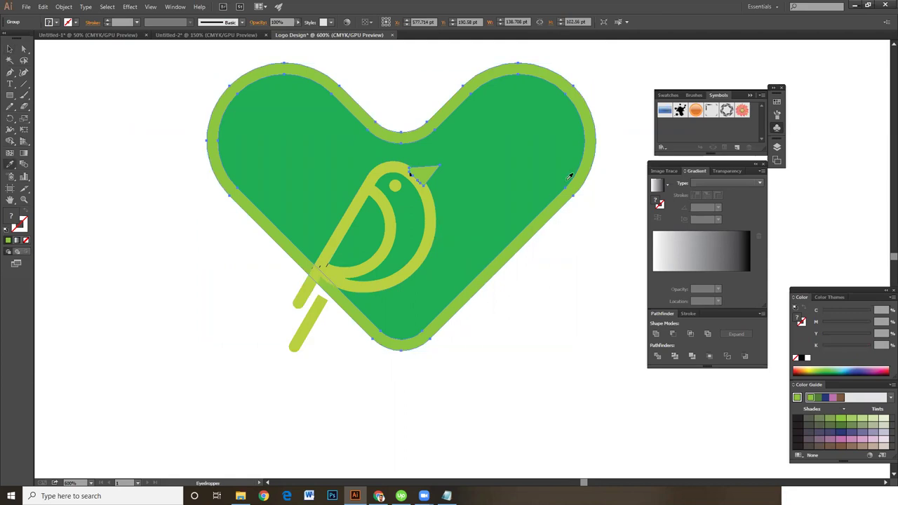
{"action": "left_click", "coordinate": [586, 165]}
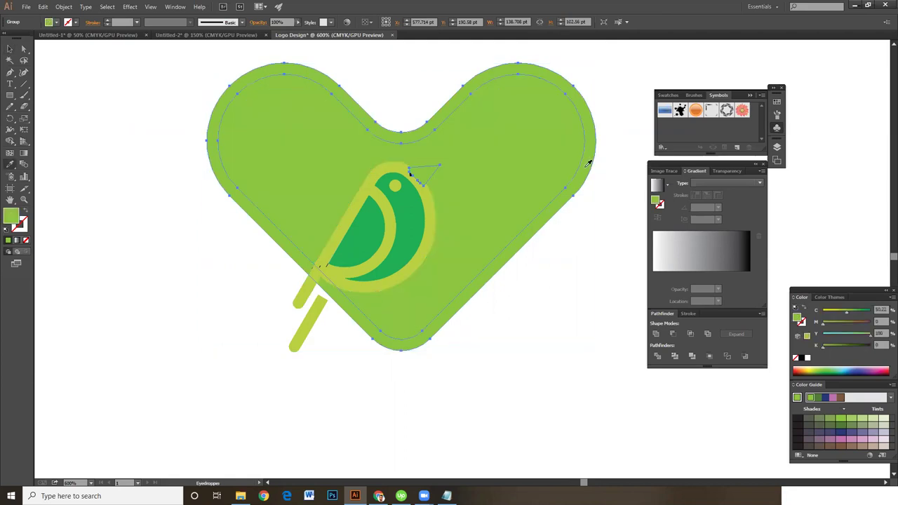
{"action": "key", "text": "ctrl+z"}
{"action": "left_click", "coordinate": [10, 48]}
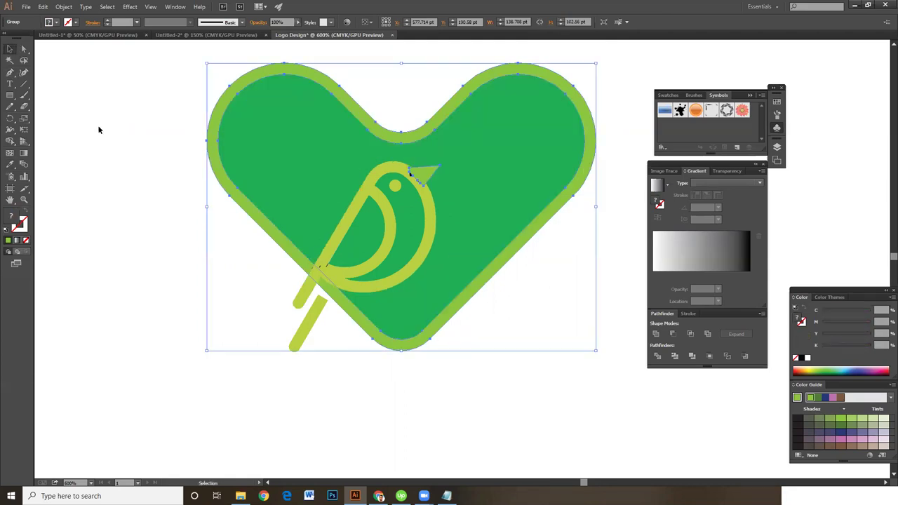
Step: Select the heart's border on its own and confirm its light green, #8CC63F, as the current fill colour
{"action": "left_click", "coordinate": [23, 48]}
{"action": "left_click", "coordinate": [142, 97]}
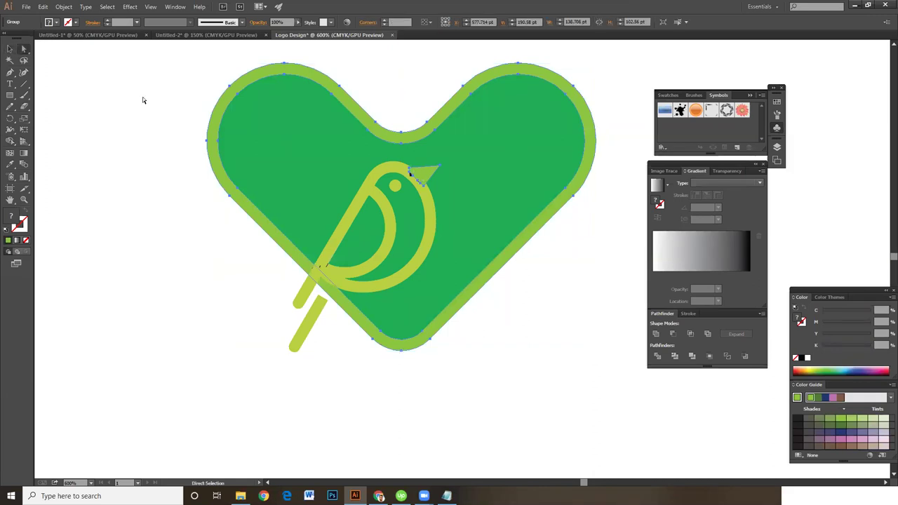
{"action": "left_click", "coordinate": [241, 87]}
{"action": "double_click", "coordinate": [10, 216]}
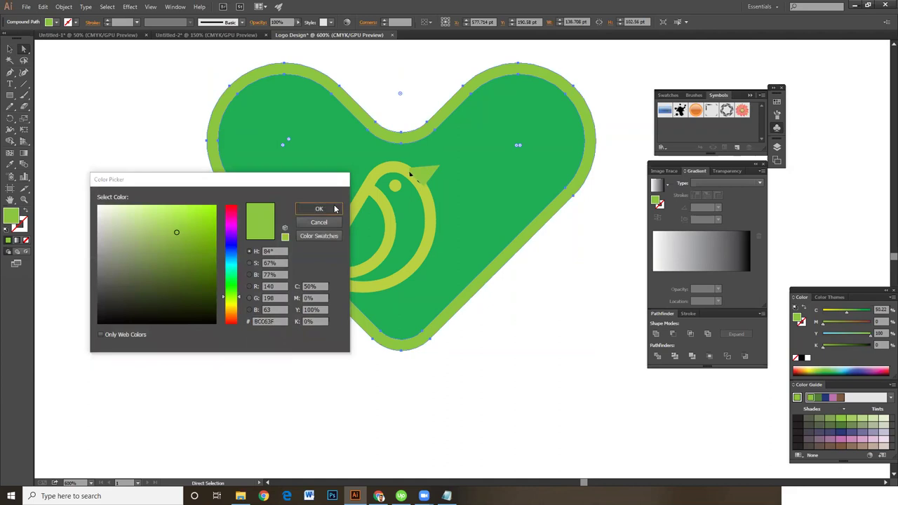
{"action": "left_click", "coordinate": [318, 209]}
Step: Select all bird parts, merge the beak into the body and fill the body and eye light green with the Shape Builder tool
{"action": "key", "text": "v"}
{"action": "key", "text": "ctrl+plus"}
{"action": "key", "text": "ctrl+plus"}
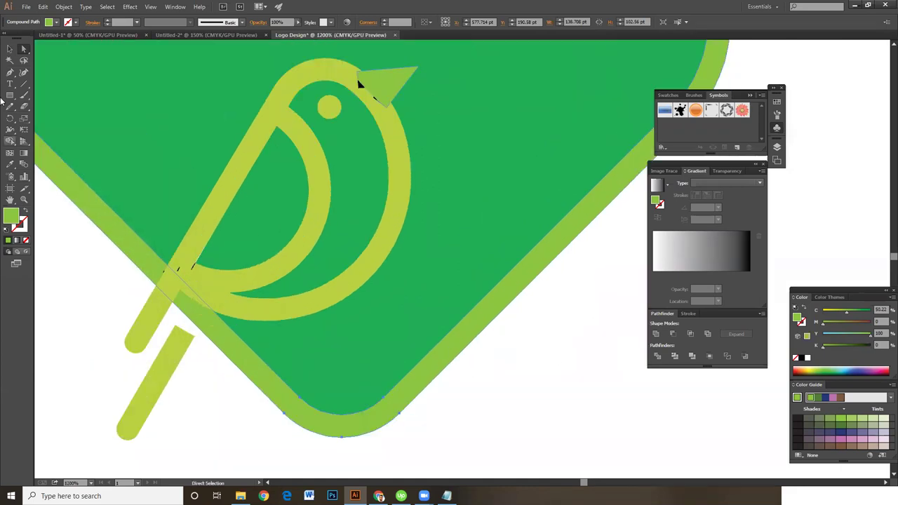
{"action": "left_click", "coordinate": [132, 341]}
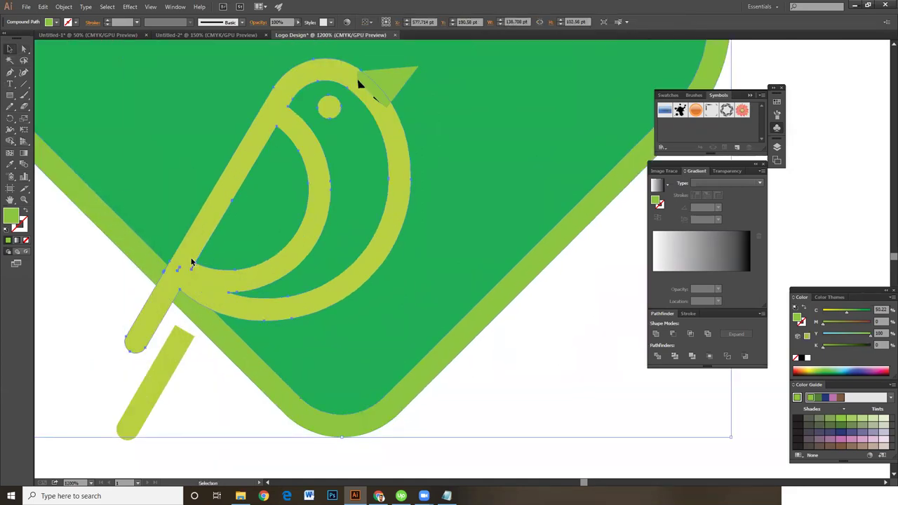
{"action": "left_click", "coordinate": [398, 77], "text": "shift"}
{"action": "left_click", "coordinate": [182, 354], "text": "shift"}
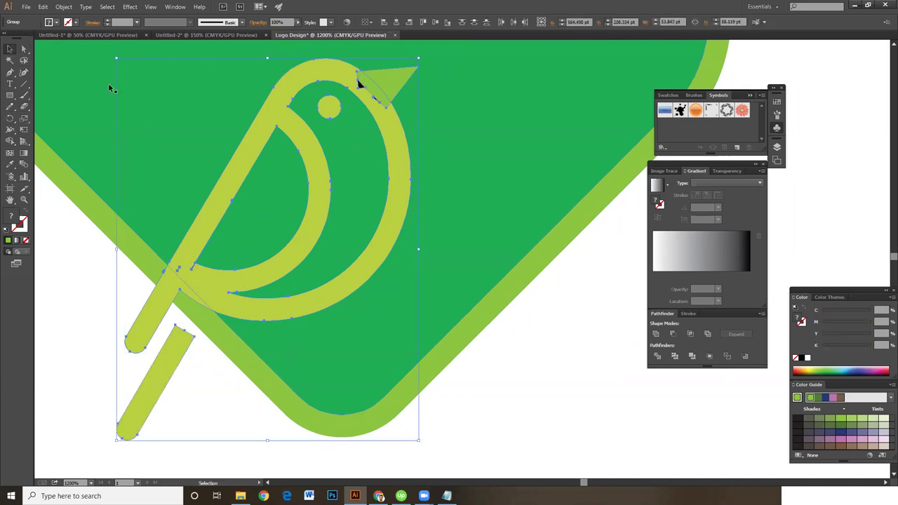
{"action": "left_click", "coordinate": [9, 141]}
{"action": "double_click", "coordinate": [11, 215]}
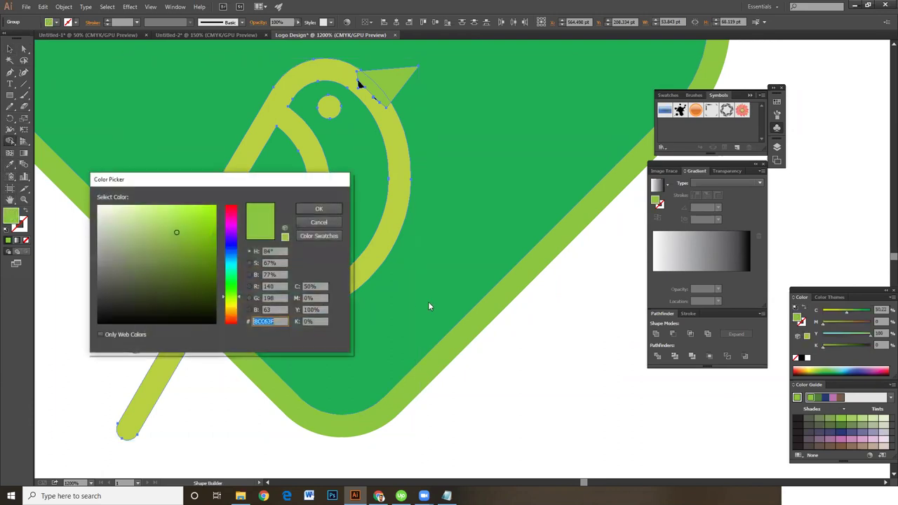
{"action": "left_click", "coordinate": [321, 211]}
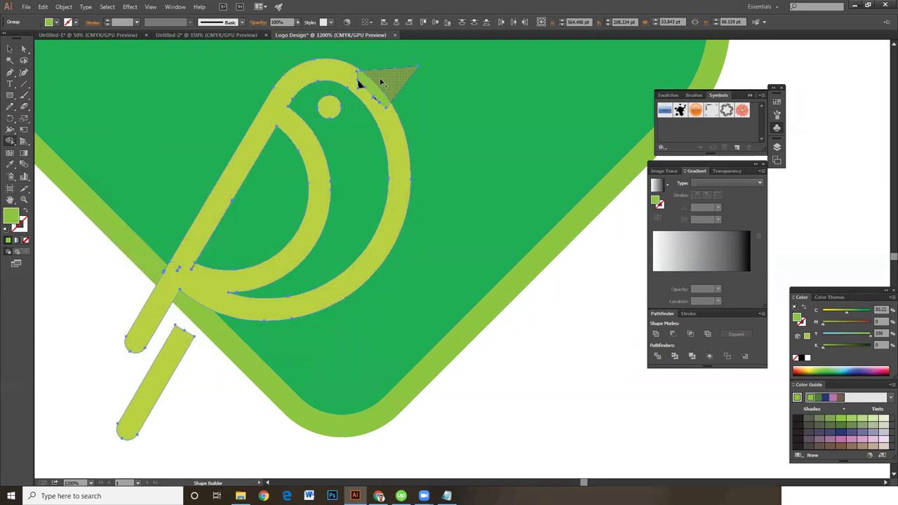
{"action": "left_click_drag", "start_coordinate": [383, 83], "coordinate": [377, 106]}
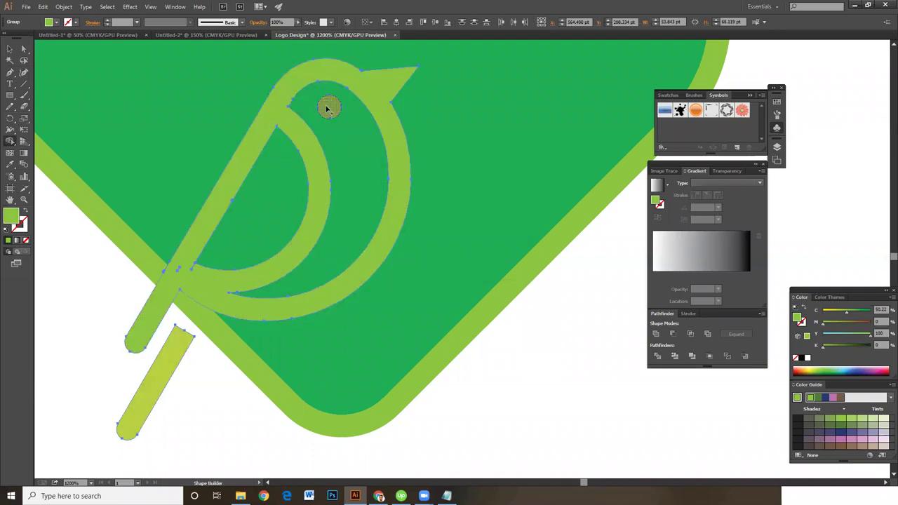
{"action": "scroll", "coordinate": [293, 299], "scroll_direction": "down", "scroll_amount": 2}
{"action": "scroll", "coordinate": [293, 299], "scroll_direction": "left", "scroll_amount": 1}
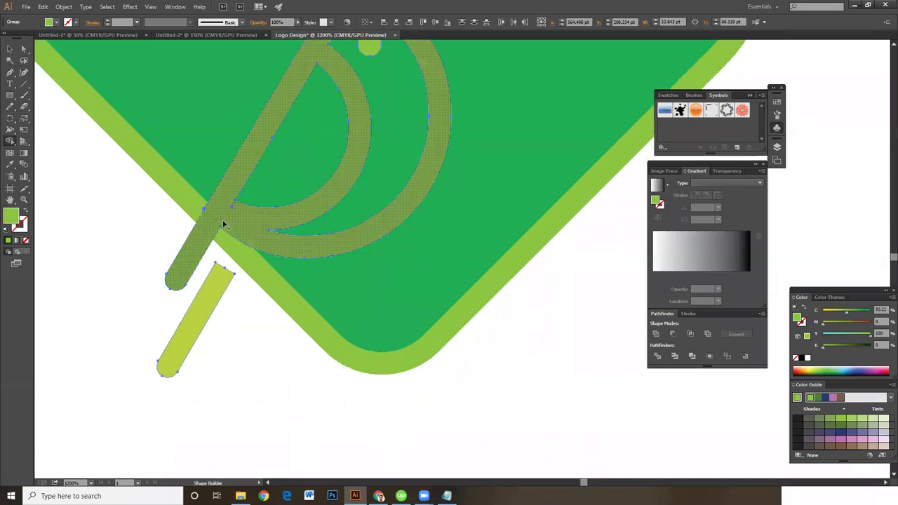
{"action": "left_click", "coordinate": [10, 50]}
{"action": "left_click", "coordinate": [63, 144]}
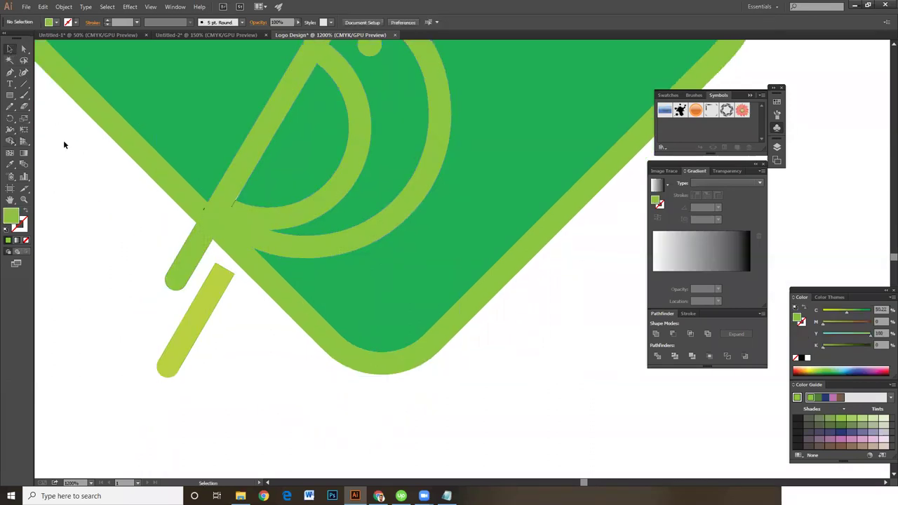
Step: Colour the detached tail stroke light green by sampling the heart's border with the Eyedropper tool
{"action": "scroll", "coordinate": [175, 225], "scroll_direction": "down", "scroll_amount": 2}
{"action": "left_click", "coordinate": [220, 225]}
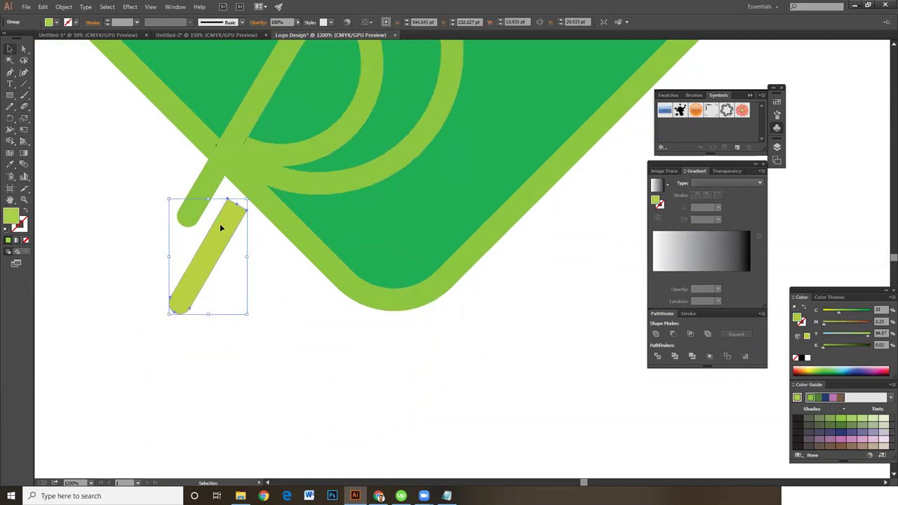
{"action": "key", "text": "i"}
{"action": "left_click", "coordinate": [240, 176]}
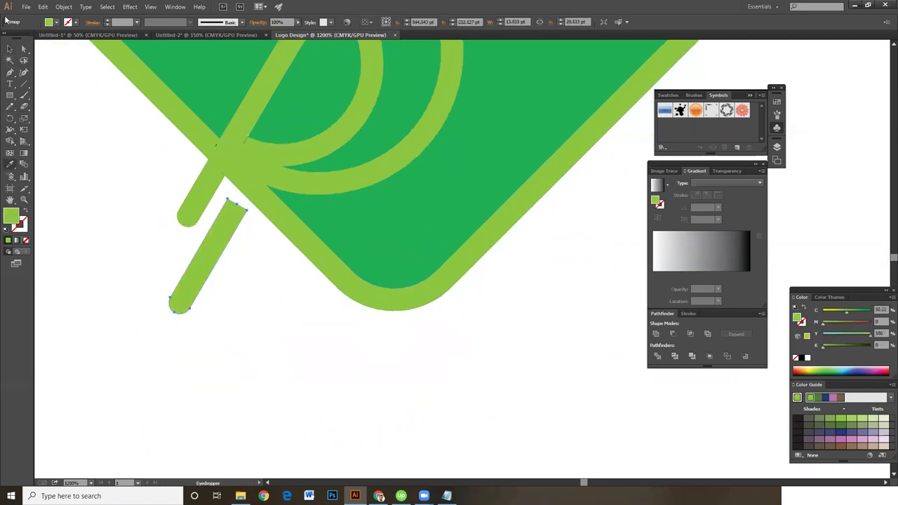
{"action": "left_click", "coordinate": [10, 49]}
{"action": "left_click", "coordinate": [100, 147]}
Step: Select the overlapping bird and heart shapes and remove the black sliver at the wing's lower corner with the Shape Builder tool
{"action": "key", "text": "ctrl+plus"}
{"action": "key", "text": "ctrl+plus"}
{"action": "key", "text": "ctrl+plus"}
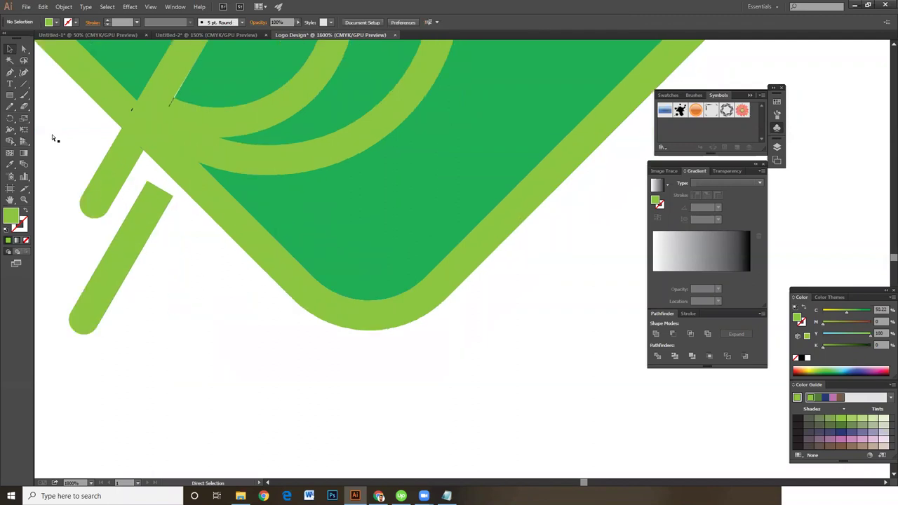
{"action": "key", "text": "ctrl+plus"}
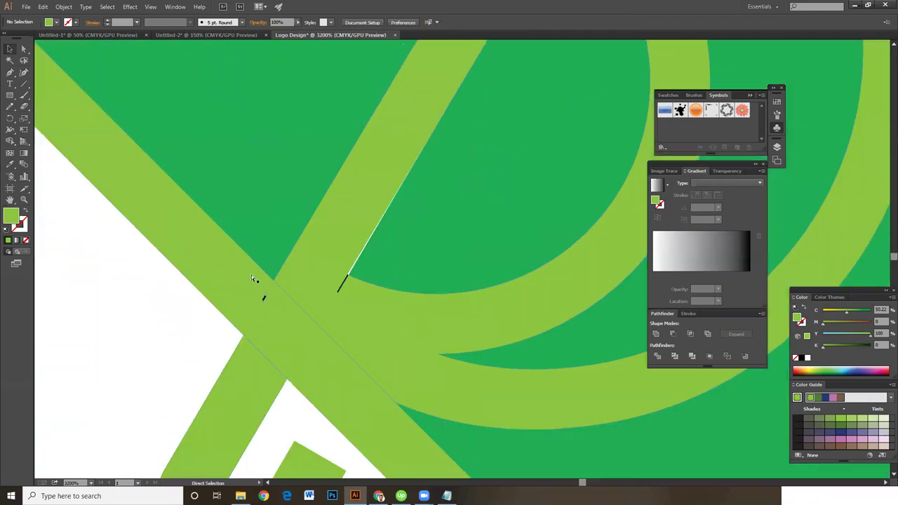
{"action": "key", "text": "ctrl+plus"}
{"action": "left_click_drag", "start_coordinate": [244, 272], "coordinate": [281, 250]}
{"action": "key", "text": "a"}
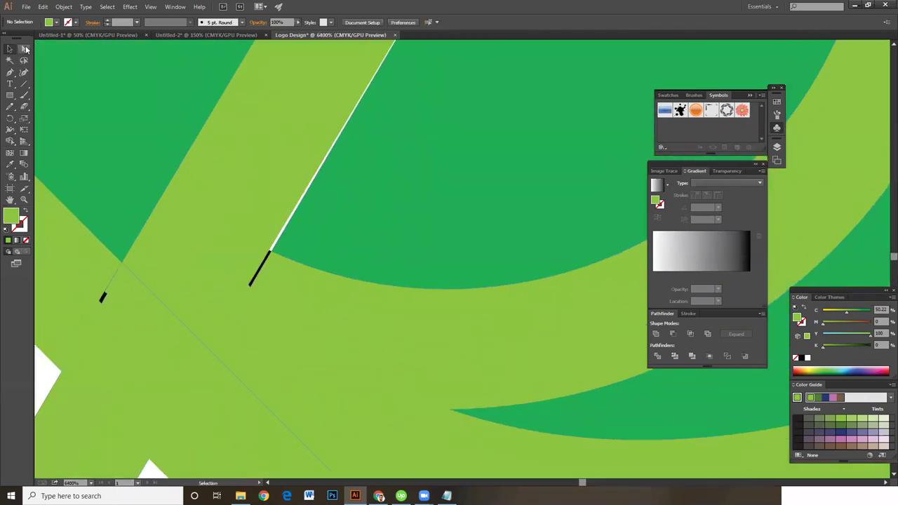
{"action": "left_click", "coordinate": [250, 286]}
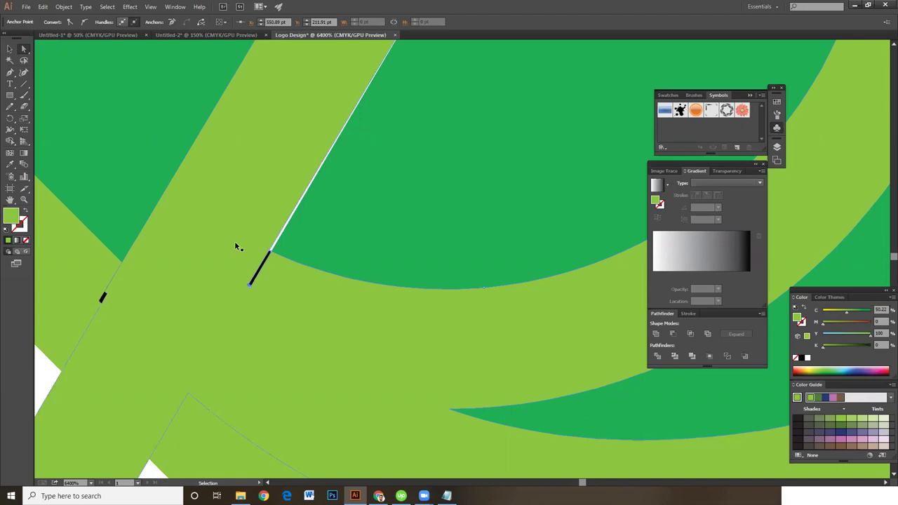
{"action": "key", "text": "ctrl+minus"}
{"action": "key", "text": "ctrl+minus"}
{"action": "left_click", "coordinate": [10, 48]}
{"action": "left_click_drag", "start_coordinate": [71, 180], "coordinate": [431, 350]}
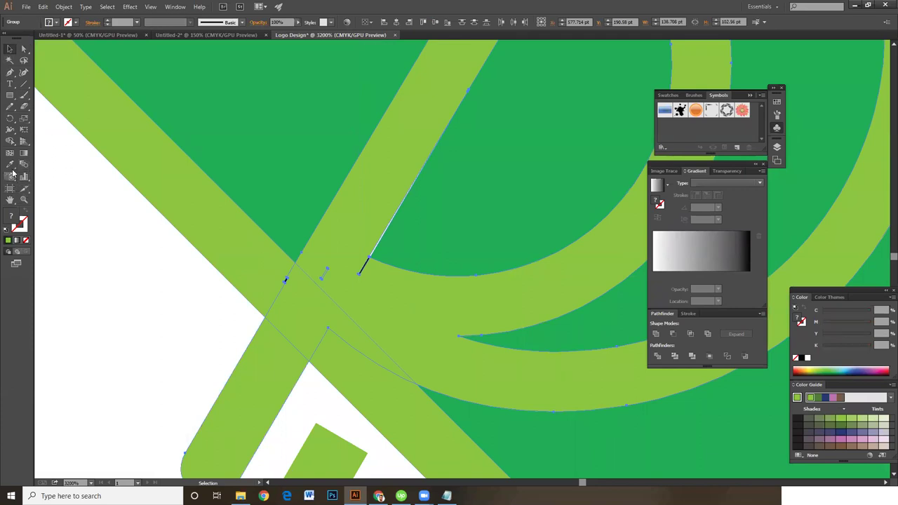
{"action": "left_click", "coordinate": [10, 141]}
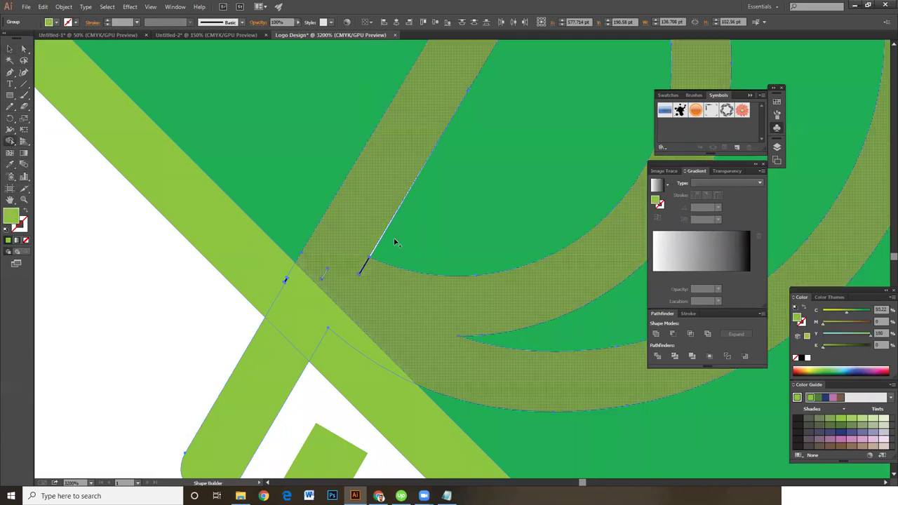
{"action": "left_click", "coordinate": [363, 273], "text": "alt"}
{"action": "left_click", "coordinate": [317, 261]}
Step: Examine the black sliver left where the tail crosses the heart's border, clear the selection and review the whole coloured logo
{"action": "key", "text": "ctrl+minus"}
{"action": "key", "text": "ctrl+minus"}
{"action": "key", "text": "ctrl+minus"}
{"action": "key", "text": "ctrl+minus"}
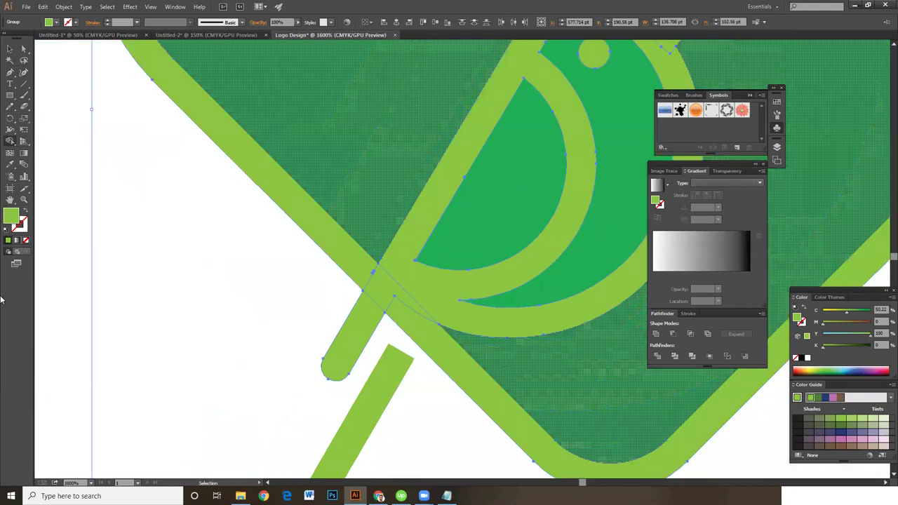
{"action": "key", "text": "ctrl+plus"}
{"action": "key", "text": "ctrl+plus"}
{"action": "key", "text": "ctrl+plus"}
{"action": "key", "text": "ctrl+plus"}
{"action": "key", "text": "ctrl+plus"}
{"action": "key", "text": "shift+m"}
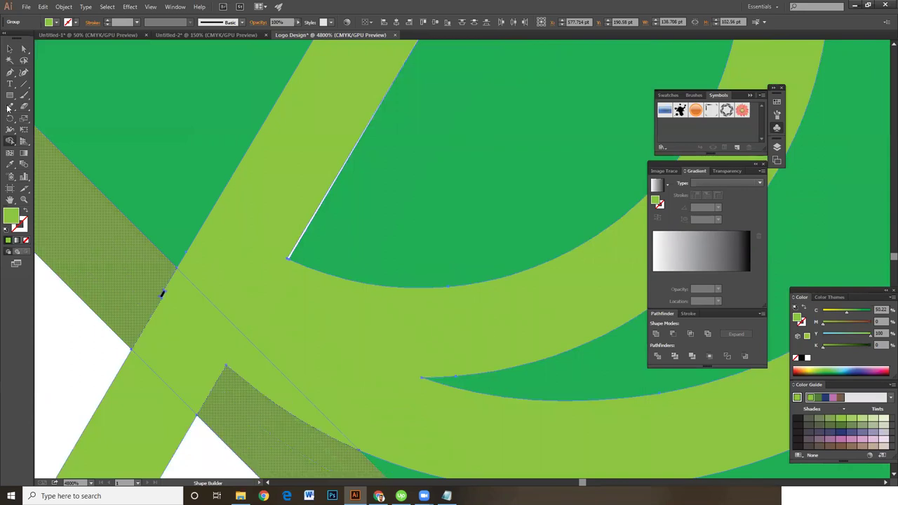
{"action": "left_click", "coordinate": [24, 49]}
{"action": "left_click", "coordinate": [70, 356]}
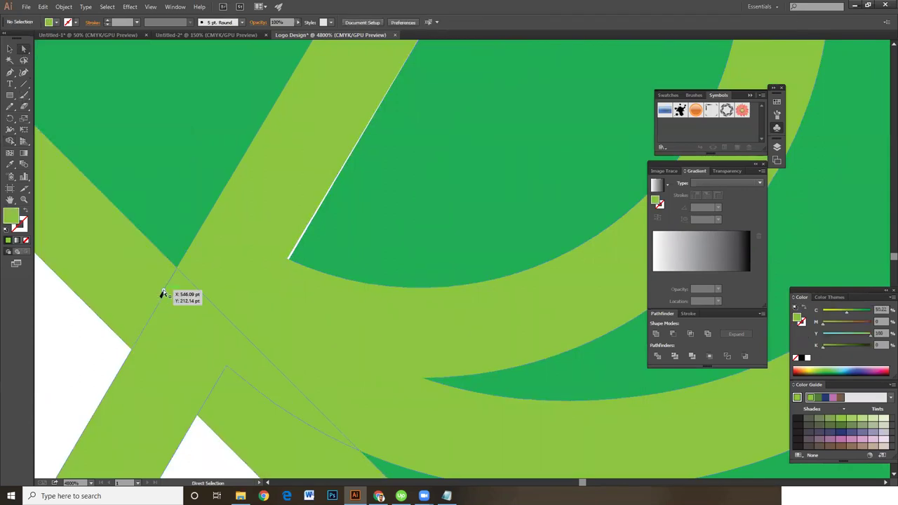
{"action": "key", "text": "ctrl+minus"}
{"action": "key", "text": "ctrl+minus"}
{"action": "key", "text": "ctrl+minus"}
{"action": "key", "text": "ctrl+minus"}
{"action": "key", "text": "ctrl+minus"}
{"action": "key", "text": "ctrl+minus"}
{"action": "key", "text": "ctrl+minus"}
{"action": "key", "text": "a"}
{"action": "scroll", "coordinate": [395, 346], "scroll_direction": "right", "scroll_amount": 2}
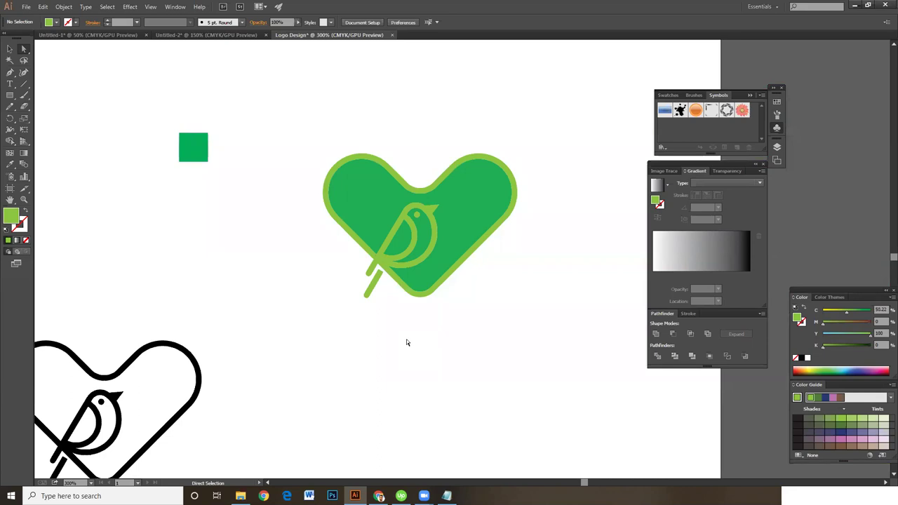
{"action": "key", "text": "v"}
{"action": "key", "text": "h"}
{"action": "left_click_drag", "start_coordinate": [407, 318], "coordinate": [363, 302]}
{"action": "key", "text": "ctrl+plus"}
{"action": "scroll", "coordinate": [378, 290], "scroll_direction": "up", "scroll_amount": 1}
{"action": "key", "text": "a"}
{"action": "left_click", "coordinate": [364, 193]}
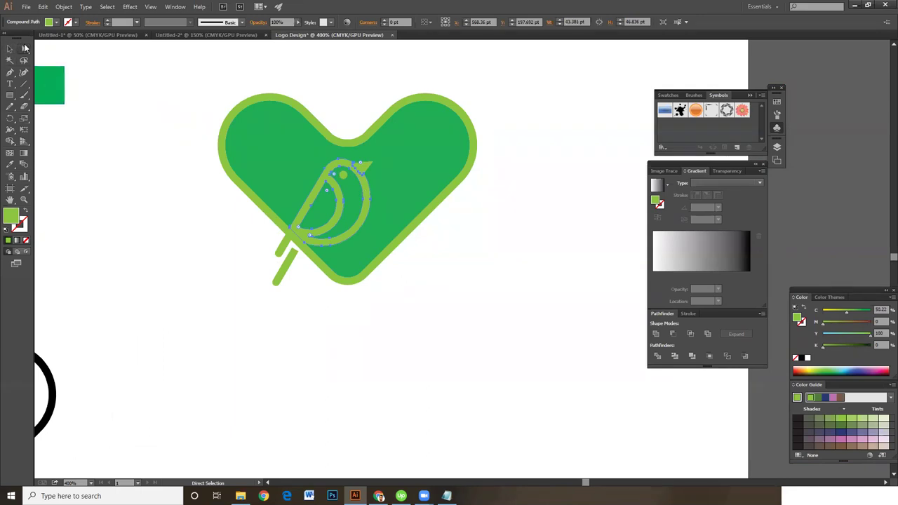
{"action": "left_click", "coordinate": [140, 229]}
{"action": "left_click", "coordinate": [354, 199]}
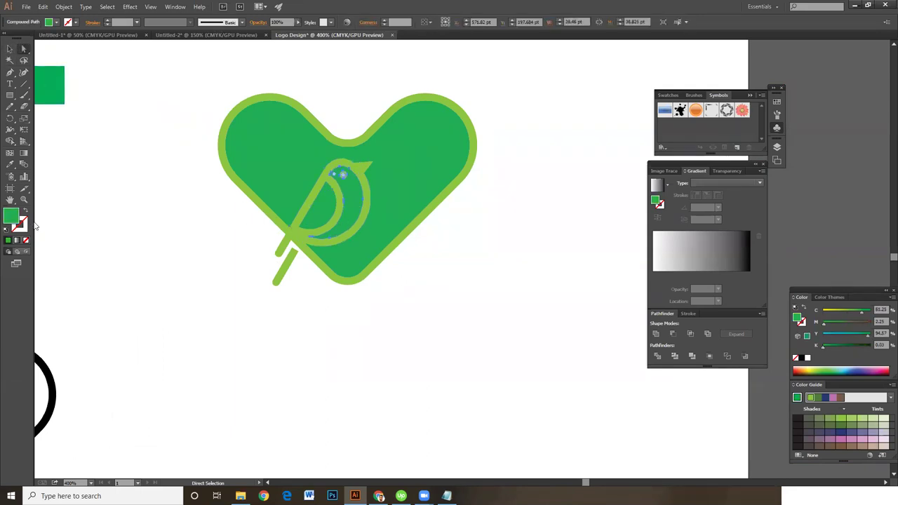
{"action": "key", "text": "ctrl+equal"}
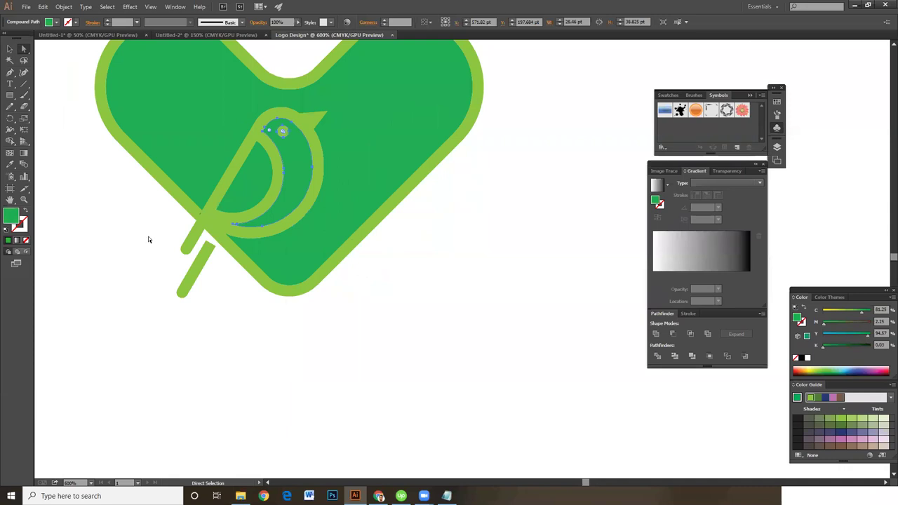
{"action": "left_click", "coordinate": [230, 285]}
Step: Fill the inside of the bird's wing with white, #FFFFFF, and clear the selection
{"action": "left_click", "coordinate": [257, 191]}
{"action": "double_click", "coordinate": [13, 218]}
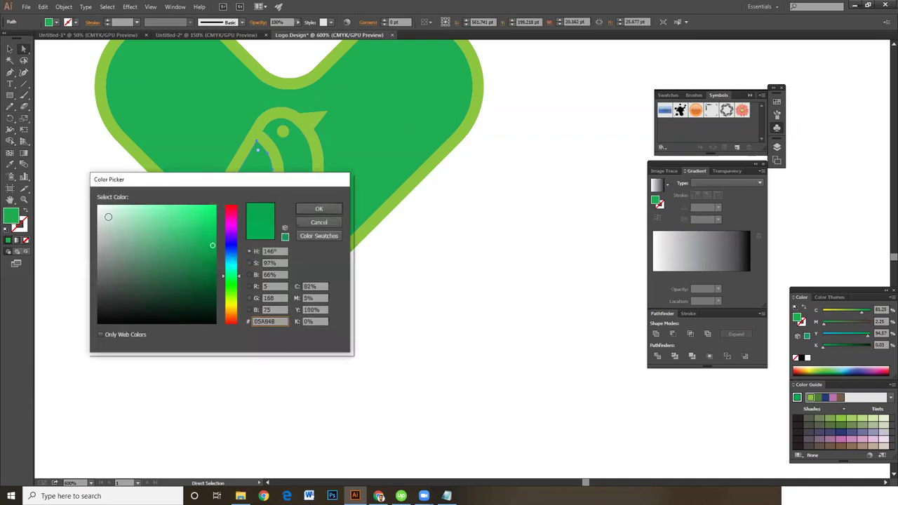
{"action": "left_click", "coordinate": [99, 208]}
{"action": "left_click", "coordinate": [319, 209]}
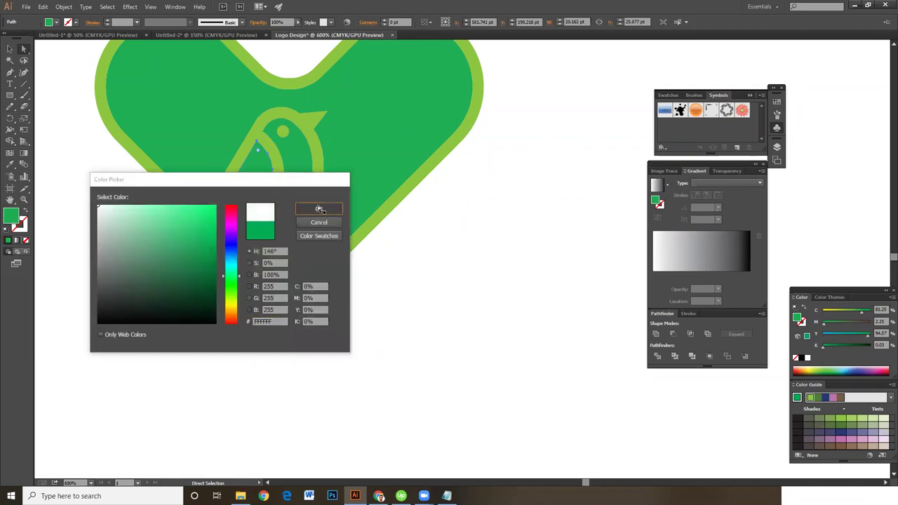
{"action": "left_click", "coordinate": [375, 307]}
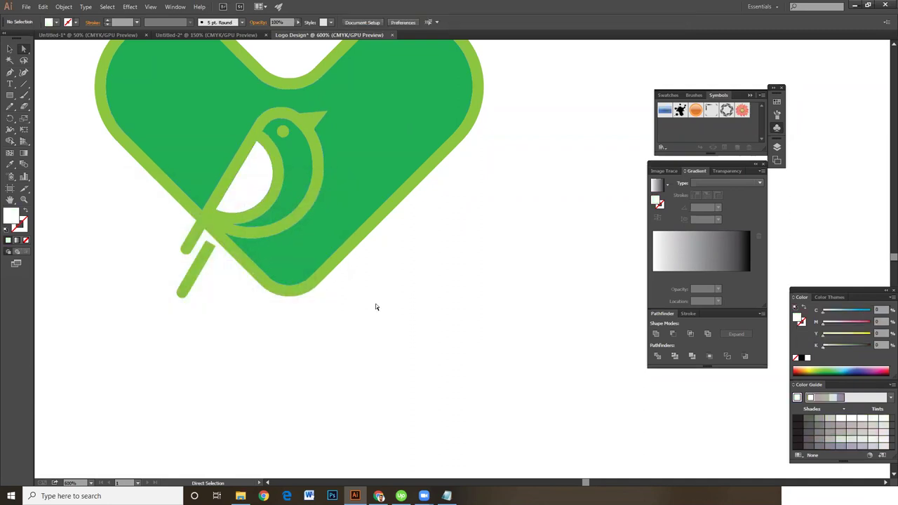
Step: Select the group holding the inner wing and belly shapes of the bird and ungroup it
{"action": "left_click", "coordinate": [291, 184]}
{"action": "key", "text": "v"}
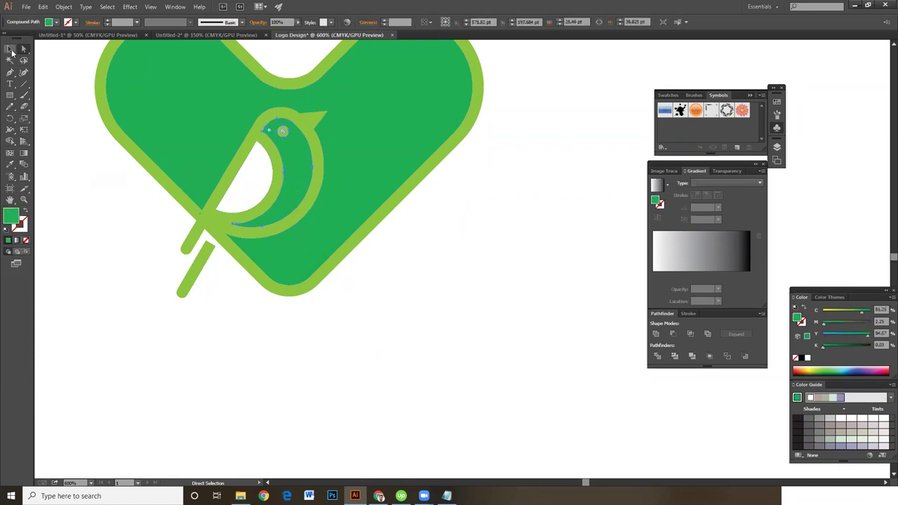
{"action": "right_click", "coordinate": [299, 169]}
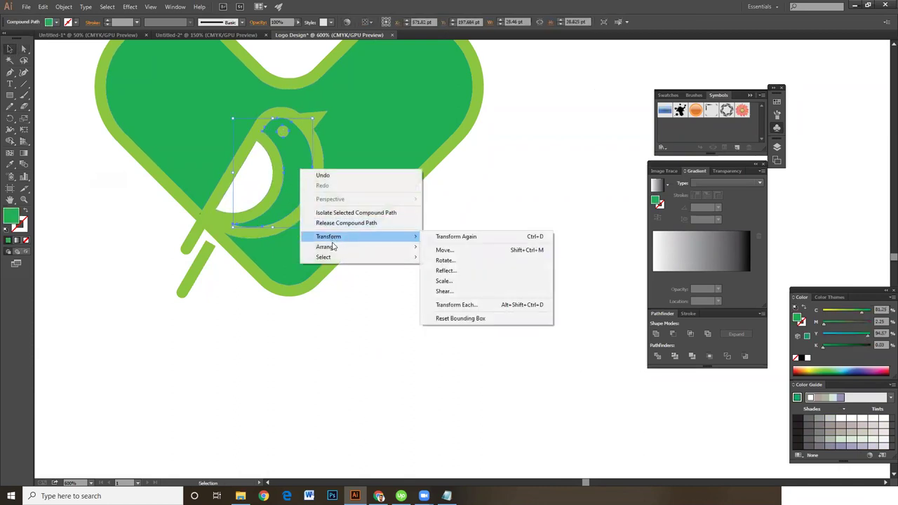
{"action": "left_click", "coordinate": [489, 211]}
{"action": "left_click", "coordinate": [308, 165]}
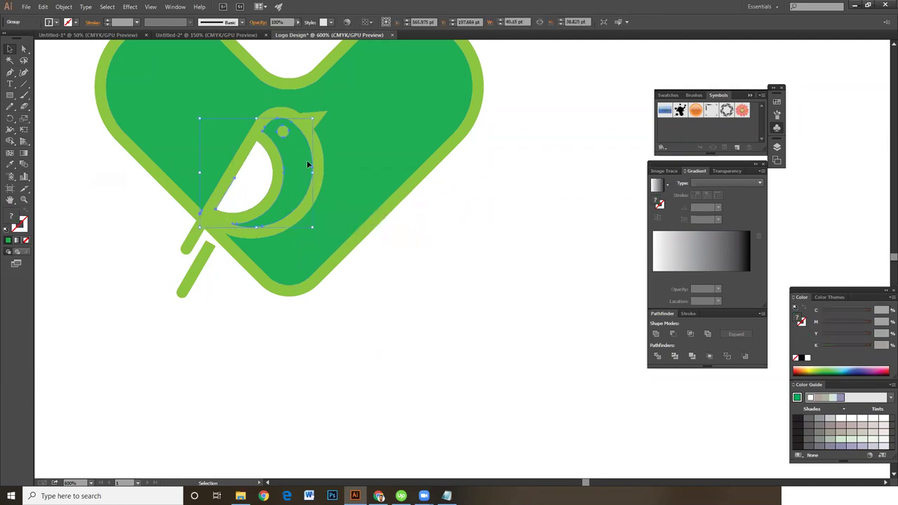
{"action": "right_click", "coordinate": [307, 164]}
{"action": "left_click", "coordinate": [343, 214]}
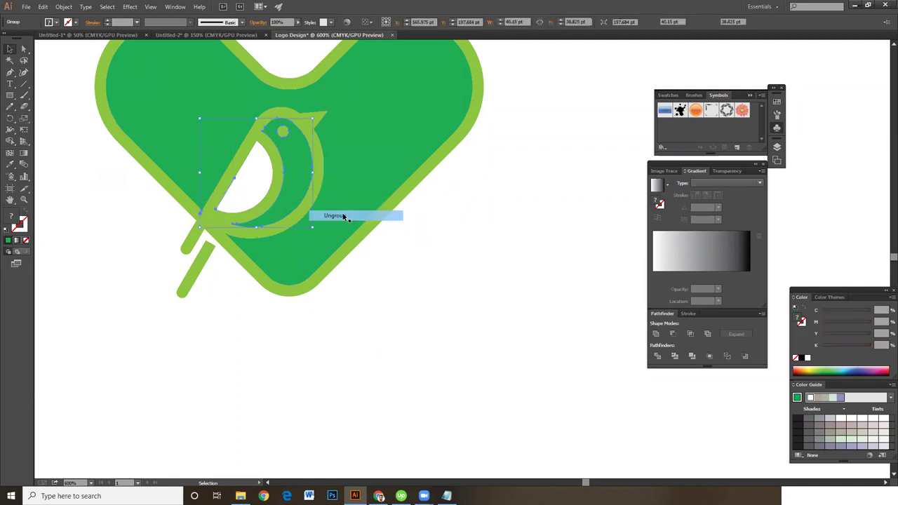
Step: Fill the bird's belly and head area with white, #FFFFFF, and clear the selection
{"action": "left_click", "coordinate": [261, 169]}
{"action": "left_click", "coordinate": [306, 161]}
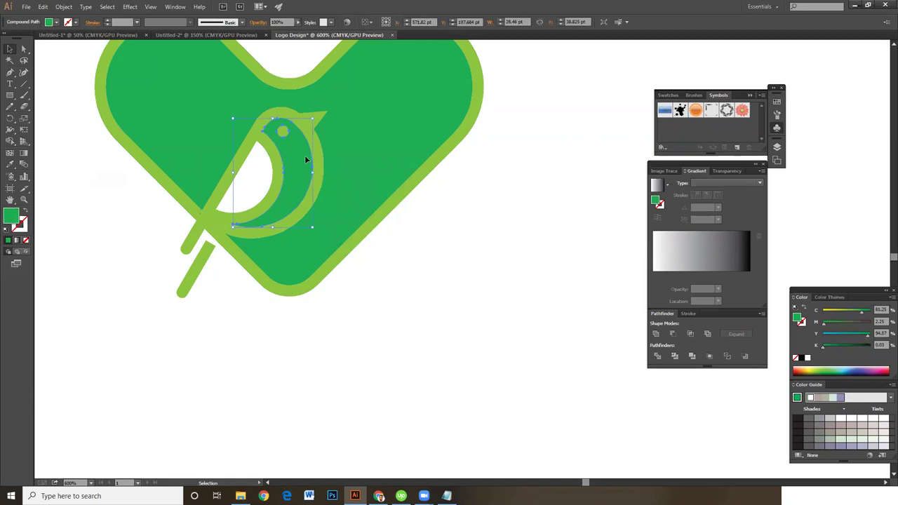
{"action": "double_click", "coordinate": [9, 219]}
{"action": "left_click", "coordinate": [98, 205]}
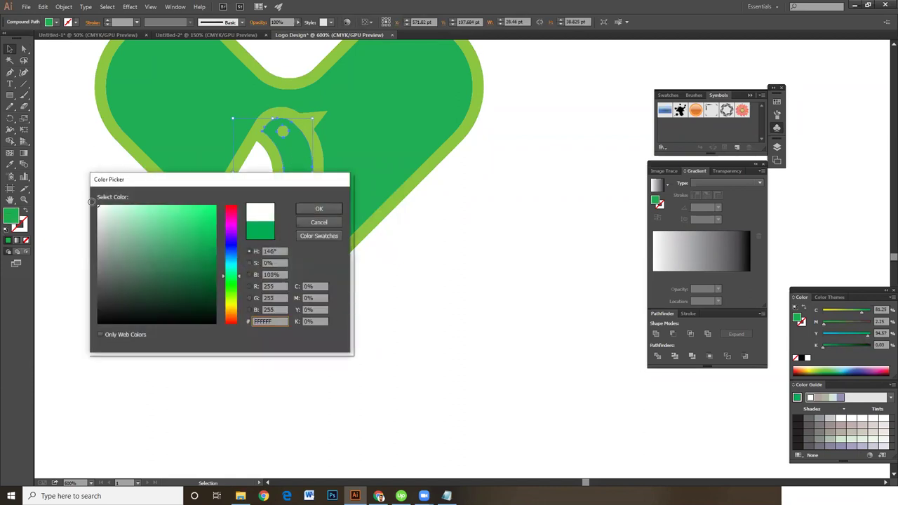
{"action": "left_click", "coordinate": [321, 210]}
{"action": "left_click", "coordinate": [443, 256]}
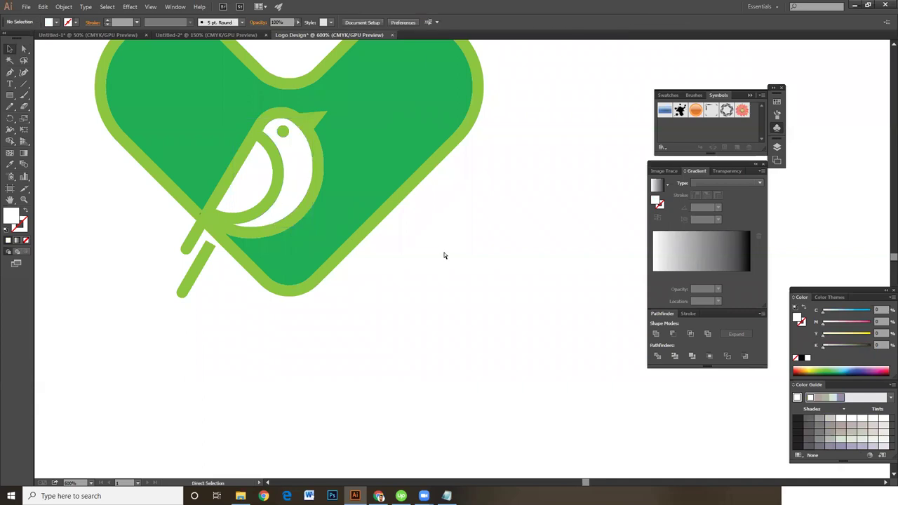
Step: Add the text "Peace Lover" in the empty space below the coloured logo and clear the selection
{"action": "key", "text": "ctrl+minus"}
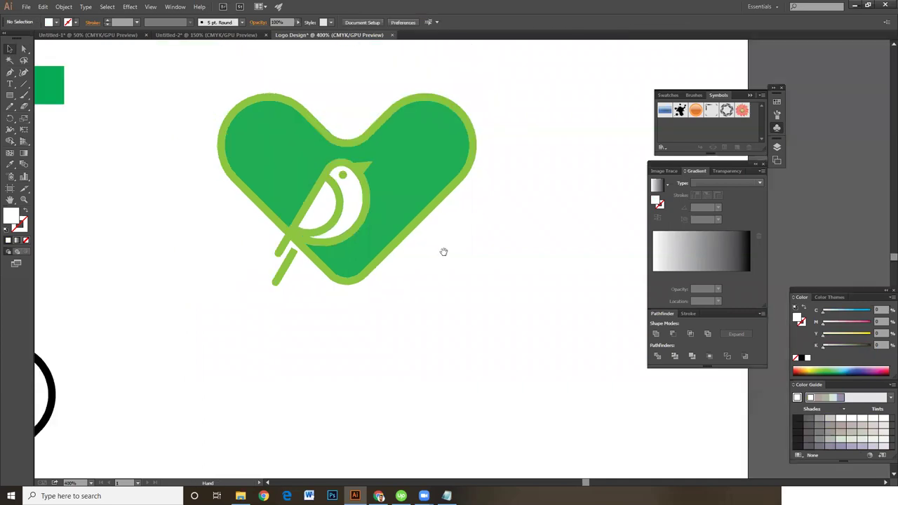
{"action": "scroll", "coordinate": [349, 203], "scroll_direction": "down", "scroll_amount": 1}
{"action": "left_click", "coordinate": [10, 84]}
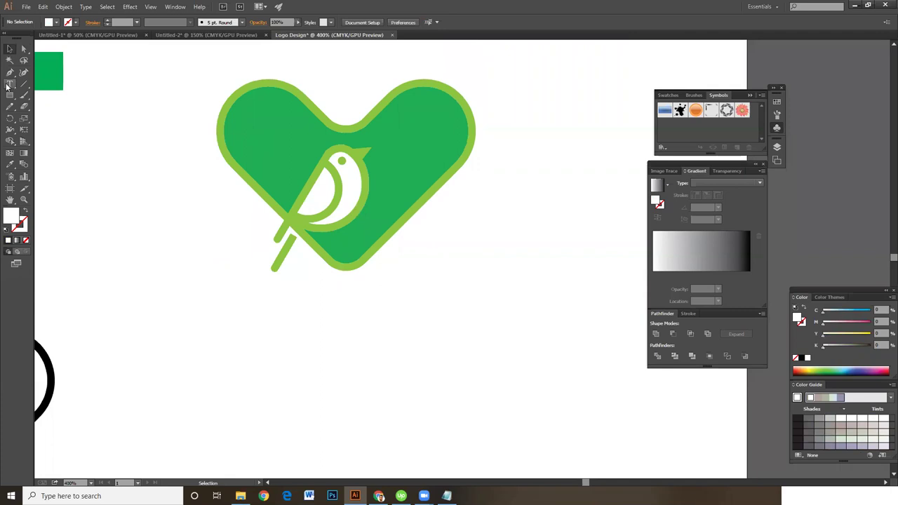
{"action": "left_click", "coordinate": [317, 340]}
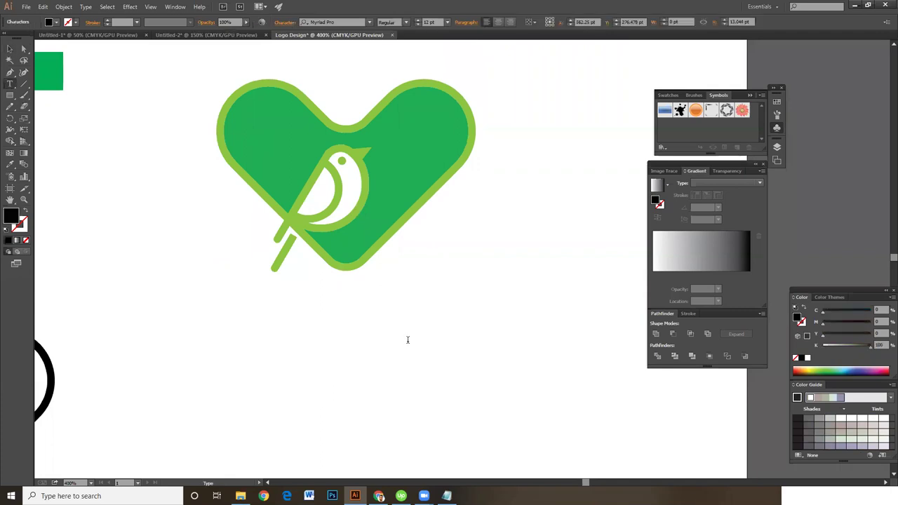
{"action": "type", "text": "p"}
{"action": "key", "text": "BackSpace"}
{"action": "type", "text": "Peace Lover"}
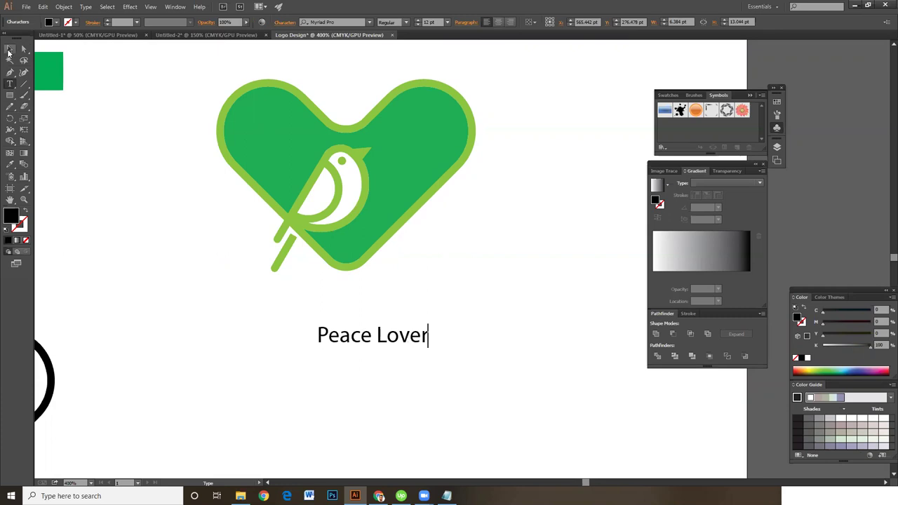
{"action": "left_click", "coordinate": [9, 51]}
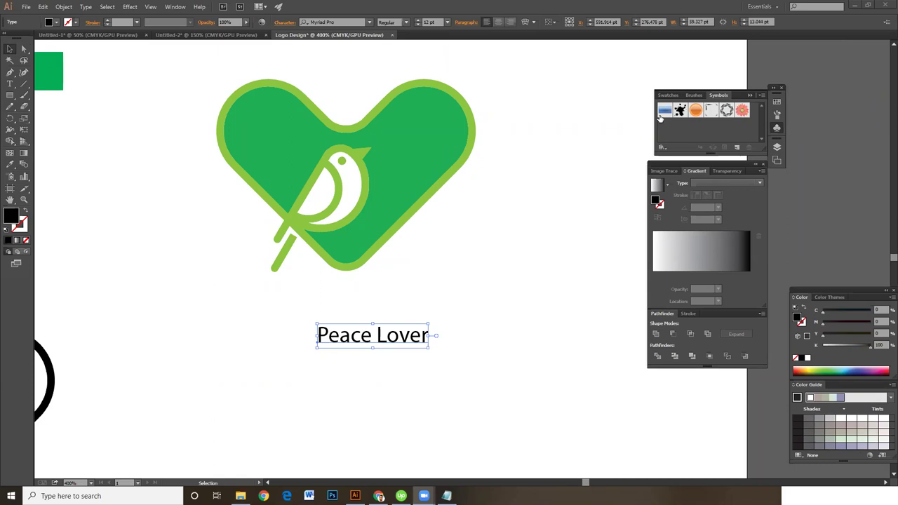
{"action": "left_click", "coordinate": [449, 363]}
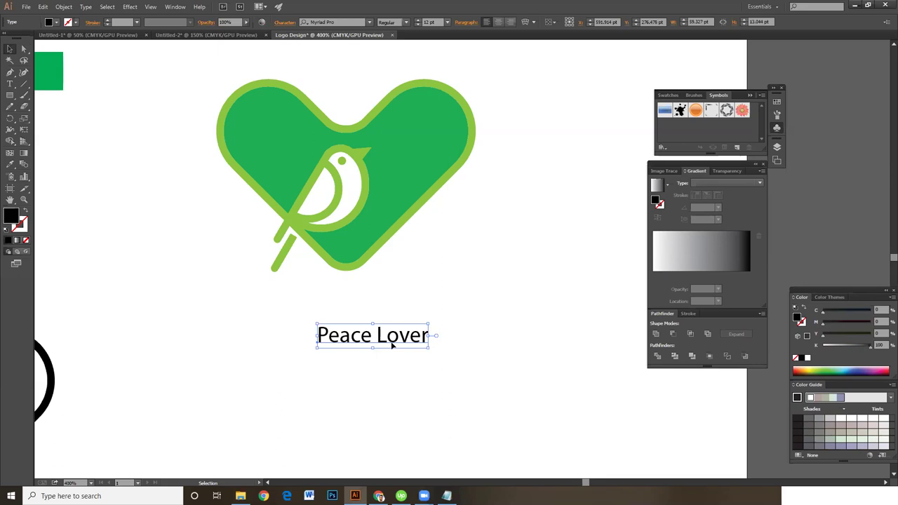
{"action": "left_click", "coordinate": [487, 339]}
{"action": "key", "text": "ctrl+minus"}
{"action": "key", "text": "ctrl+minus"}
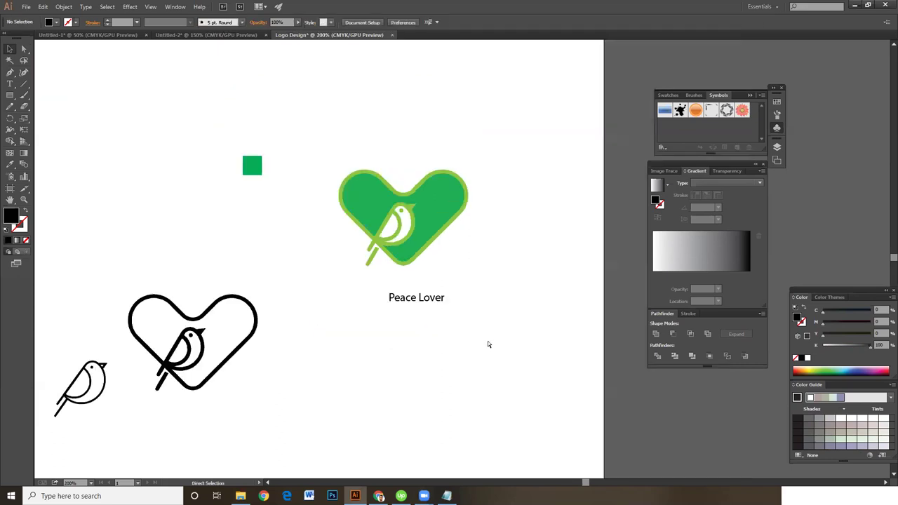
Step: Set the font of the "Peace Lover" text to Helvetica Rounded LT Std Bold Oblique
{"action": "key", "text": "ctrl+plus"}
{"action": "key", "text": "ctrl+plus"}
{"action": "left_click", "coordinate": [390, 337]}
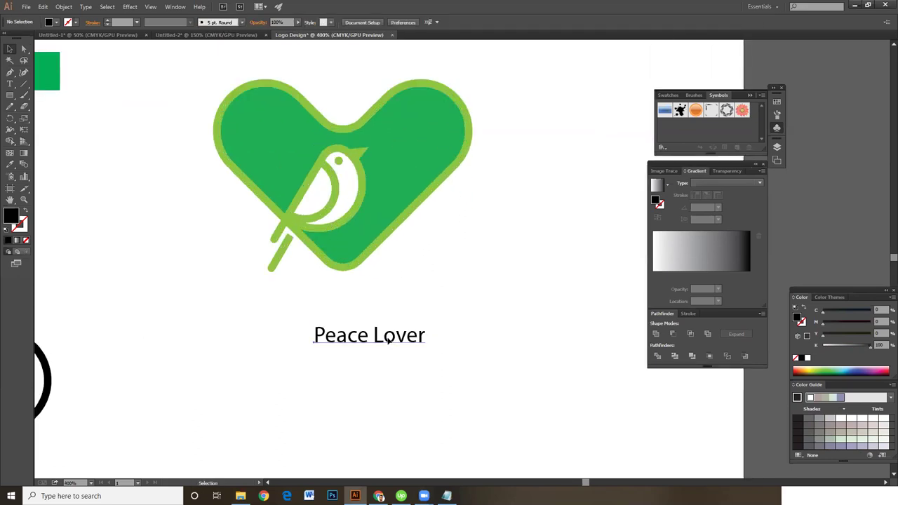
{"action": "left_click", "coordinate": [336, 21]}
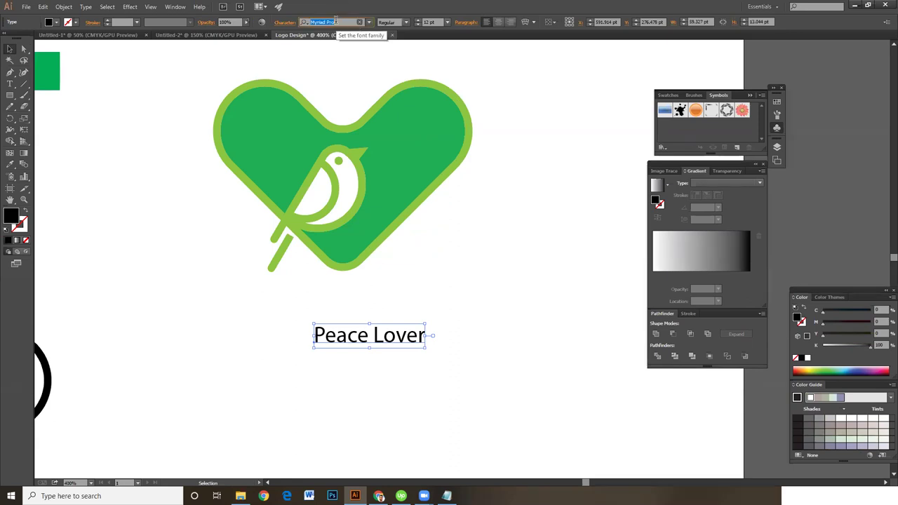
{"action": "type", "text": "hel"}
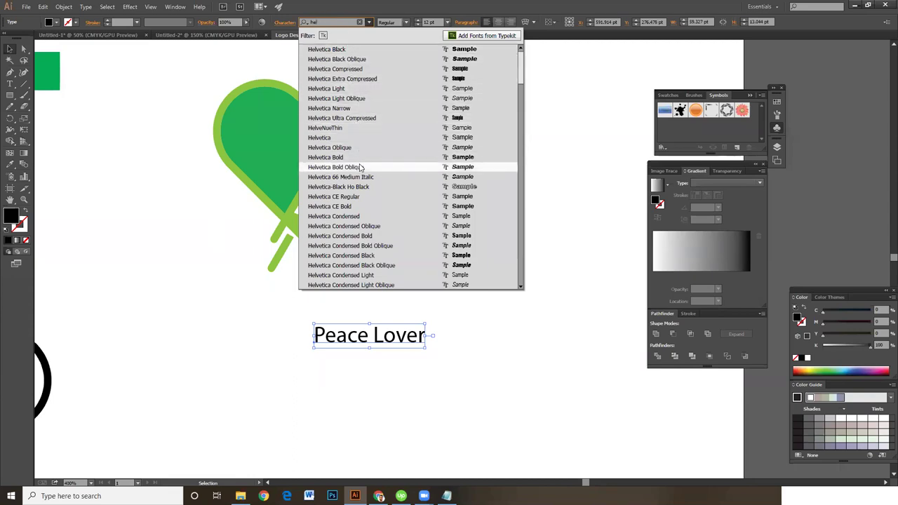
{"action": "scroll", "coordinate": [363, 190], "scroll_direction": "down", "scroll_amount": 1}
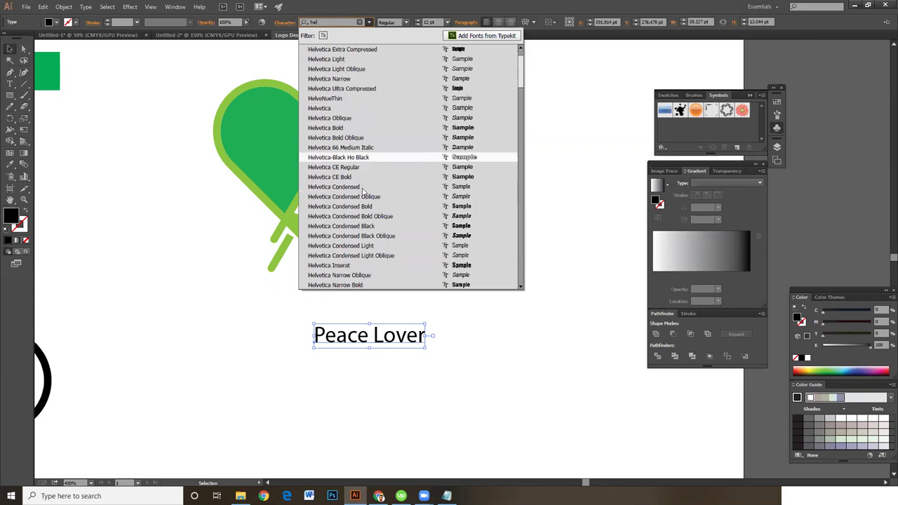
{"action": "scroll", "coordinate": [363, 189], "scroll_direction": "down", "scroll_amount": 4}
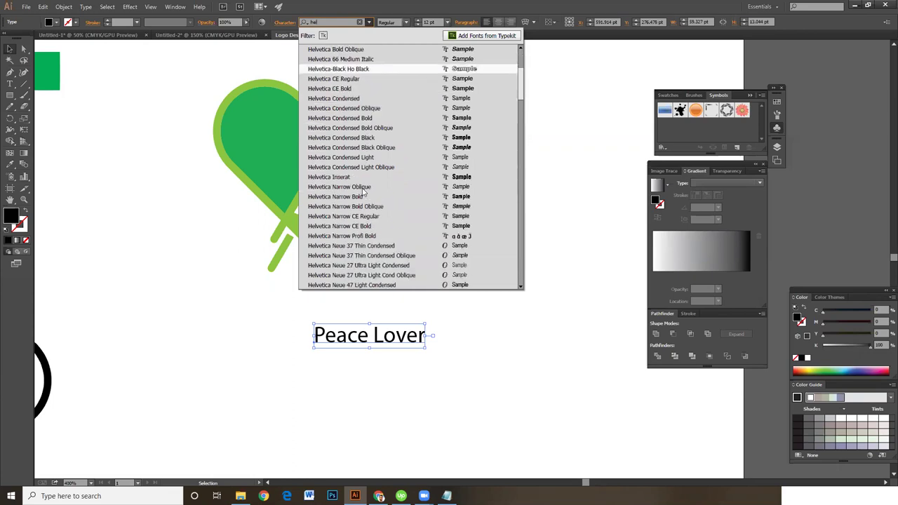
{"action": "scroll", "coordinate": [363, 191], "scroll_direction": "down", "scroll_amount": 12}
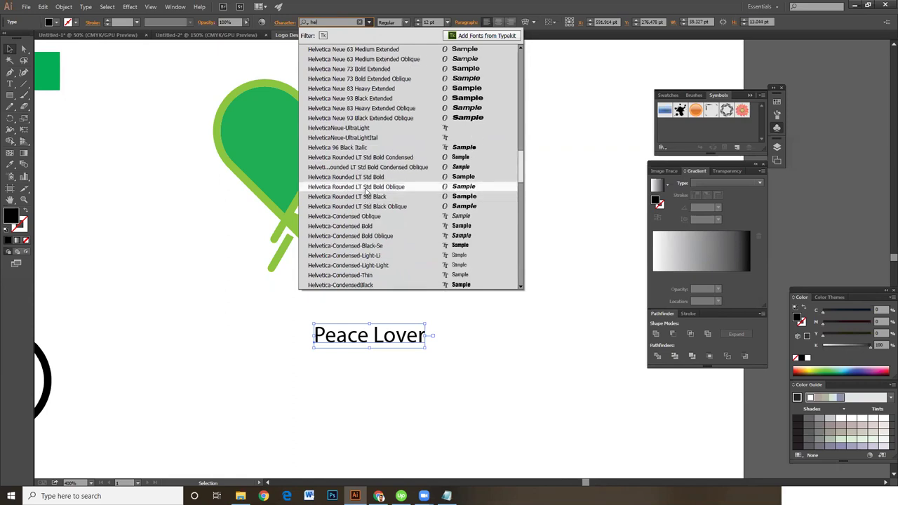
{"action": "left_click", "coordinate": [364, 187]}
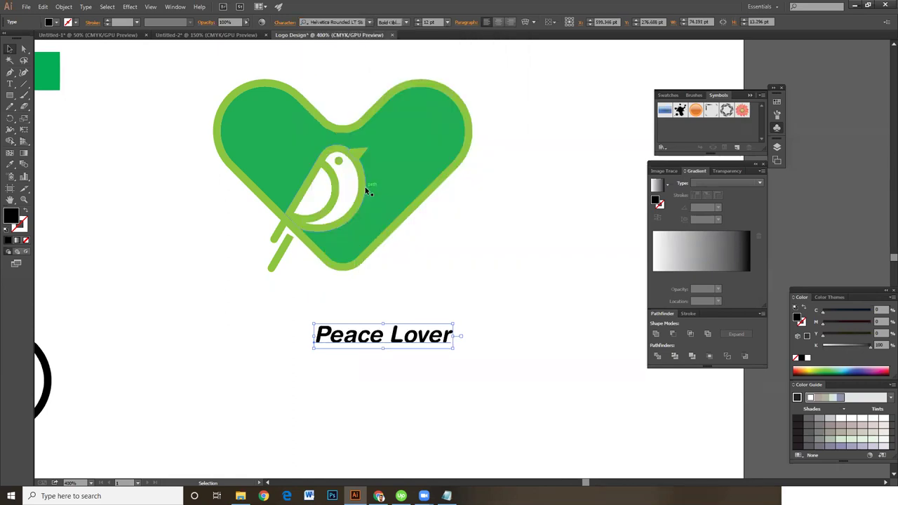
{"action": "left_click", "coordinate": [408, 22]}
{"action": "left_click", "coordinate": [408, 23]}
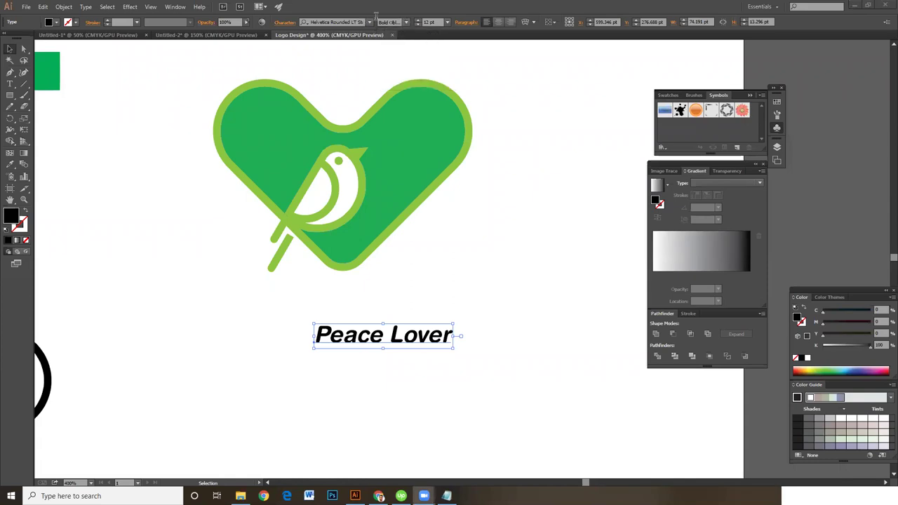
Step: Change the "Peace Lover" text to the HelveticaRounded Bold font with the Bold style and clear the selection
{"action": "left_click", "coordinate": [372, 22]}
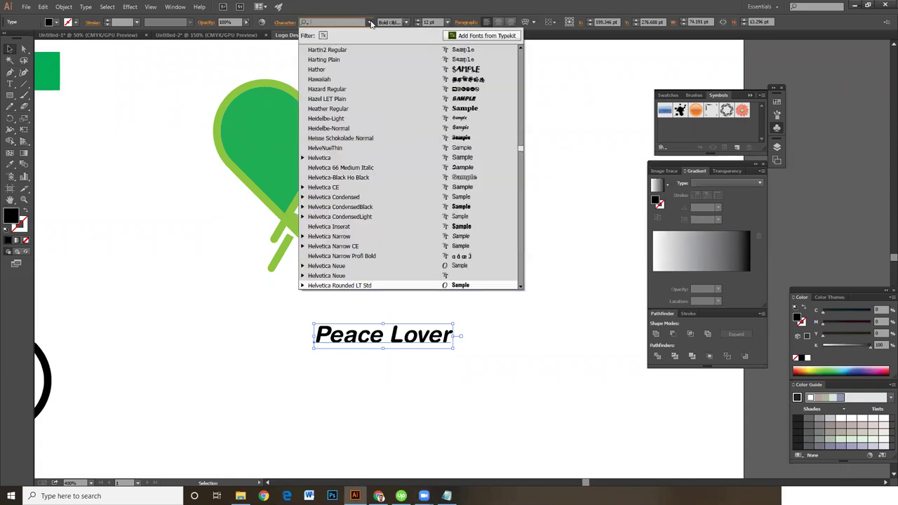
{"action": "scroll", "coordinate": [363, 103], "scroll_direction": "down", "scroll_amount": 5}
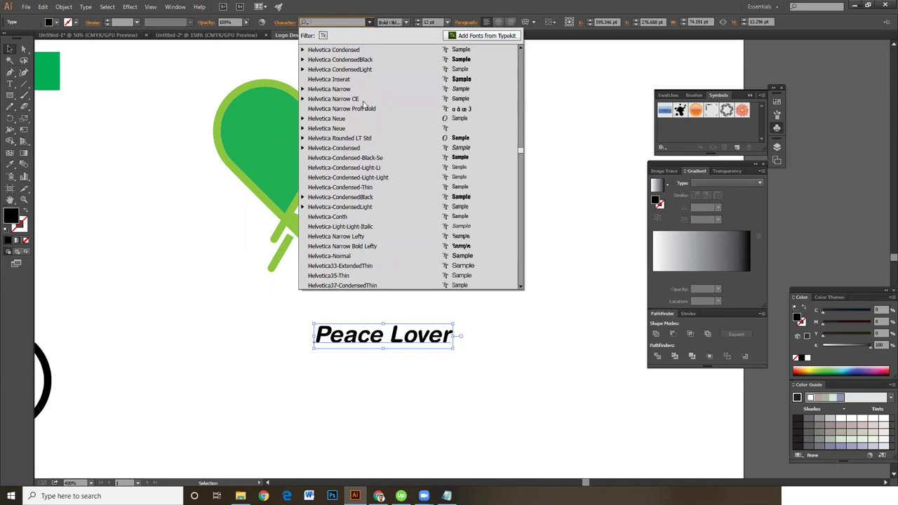
{"action": "scroll", "coordinate": [364, 104], "scroll_direction": "down", "scroll_amount": 2}
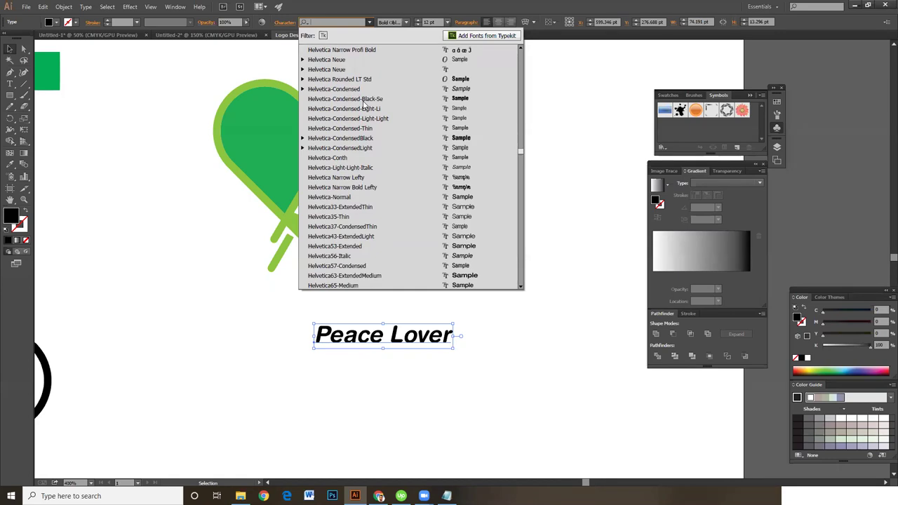
{"action": "scroll", "coordinate": [363, 104], "scroll_direction": "down", "scroll_amount": 18}
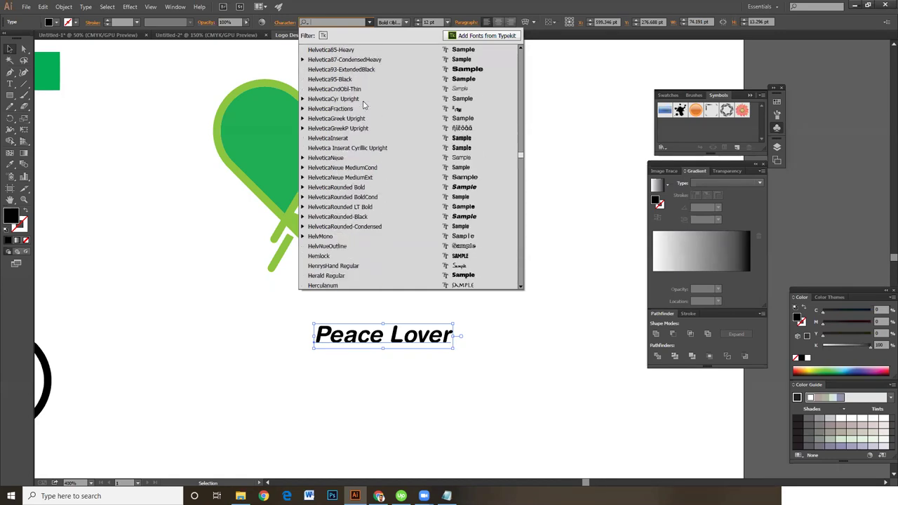
{"action": "scroll", "coordinate": [364, 104], "scroll_direction": "down", "scroll_amount": 2}
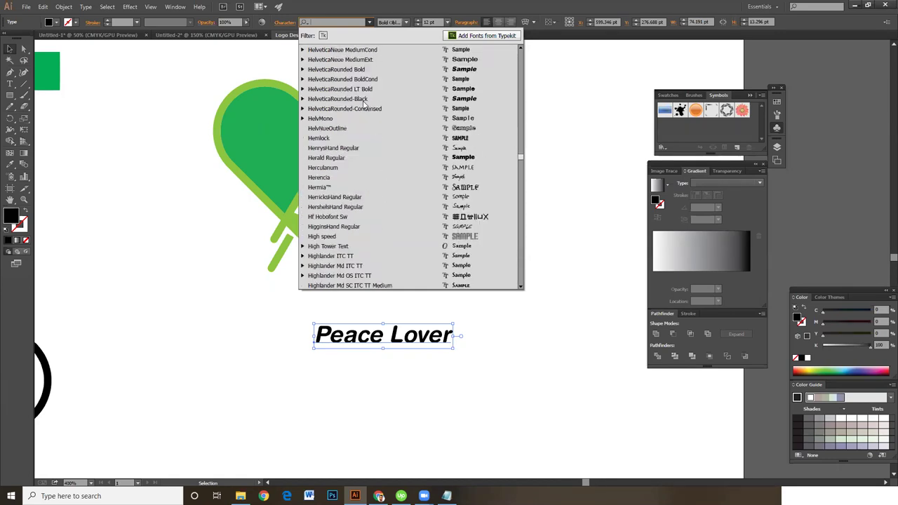
{"action": "scroll", "coordinate": [364, 104], "scroll_direction": "down", "scroll_amount": 2}
{"action": "scroll", "coordinate": [364, 104], "scroll_direction": "down", "scroll_amount": 2}
{"action": "scroll", "coordinate": [368, 115], "scroll_direction": "up", "scroll_amount": 7}
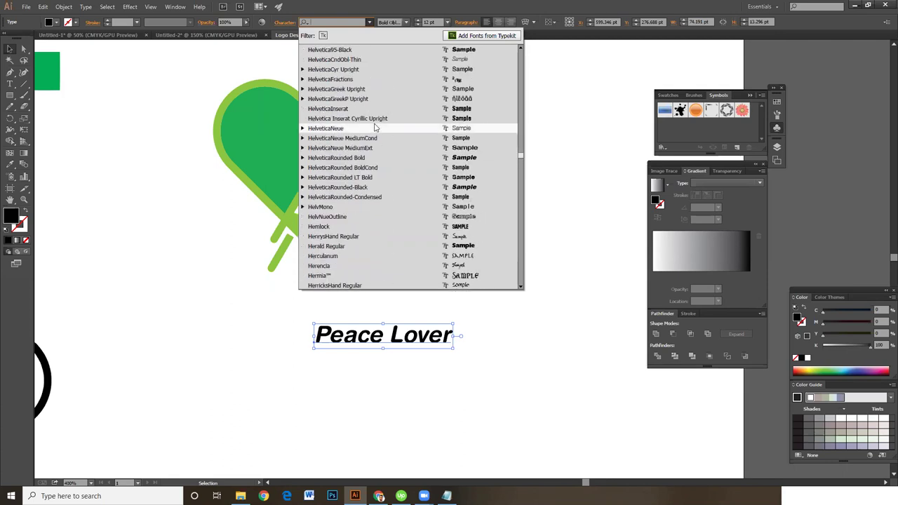
{"action": "left_click", "coordinate": [355, 157]}
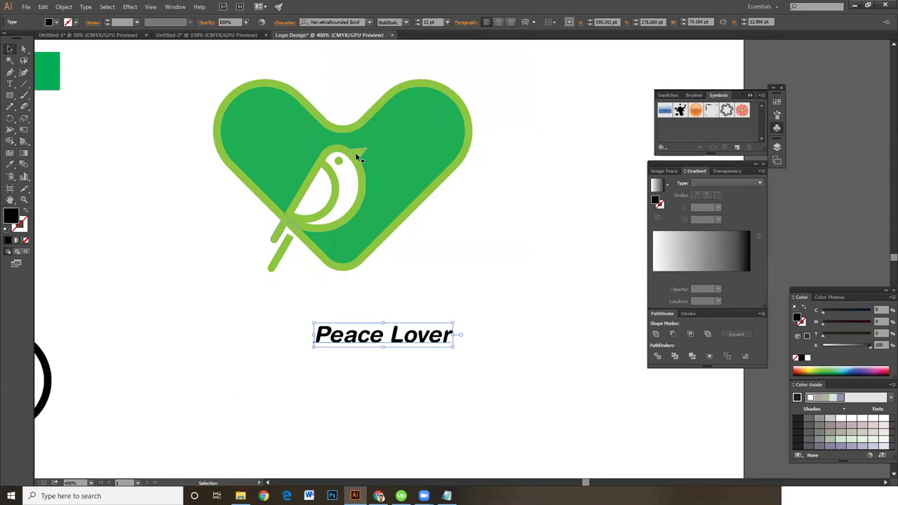
{"action": "left_click", "coordinate": [406, 23]}
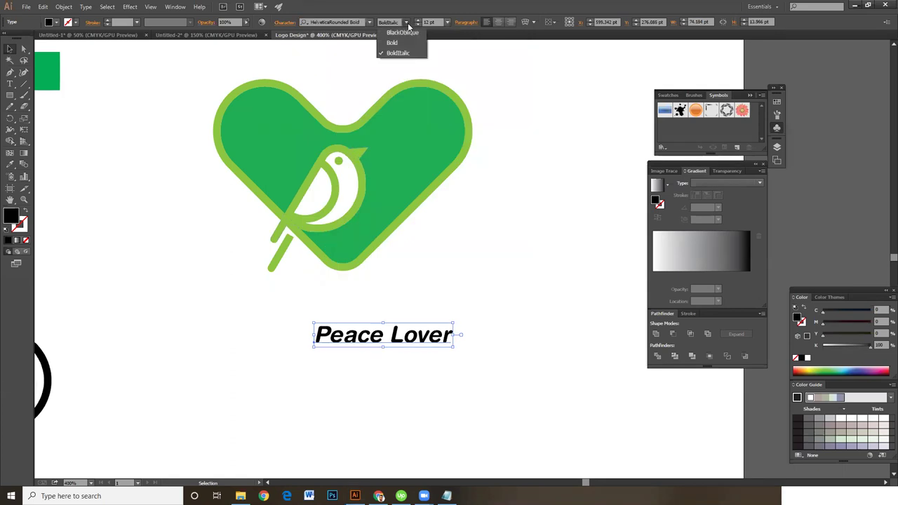
{"action": "left_click", "coordinate": [403, 44]}
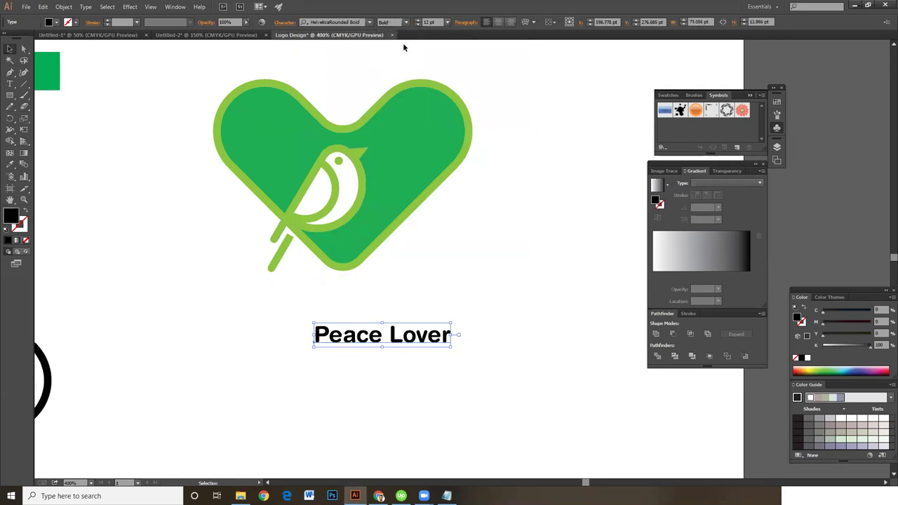
{"action": "left_click", "coordinate": [472, 282]}
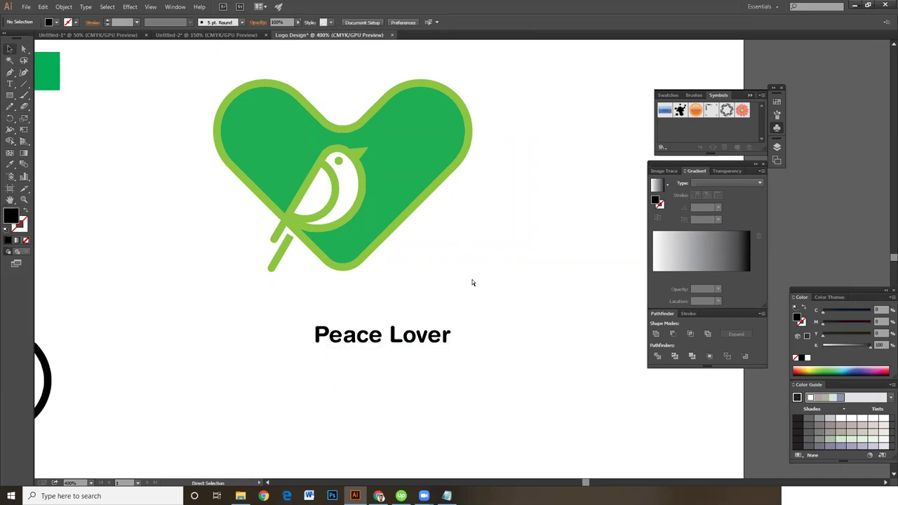
Step: Move the "Peace Lover" text just beneath the coloured heart, enlarge it to about 19 pt and nudge it up slightly
{"action": "scroll", "coordinate": [453, 219], "scroll_direction": "down", "scroll_amount": 1}
{"action": "left_click_drag", "start_coordinate": [426, 288], "coordinate": [414, 263]}
{"action": "left_click_drag", "start_coordinate": [376, 290], "coordinate": [302, 267]}
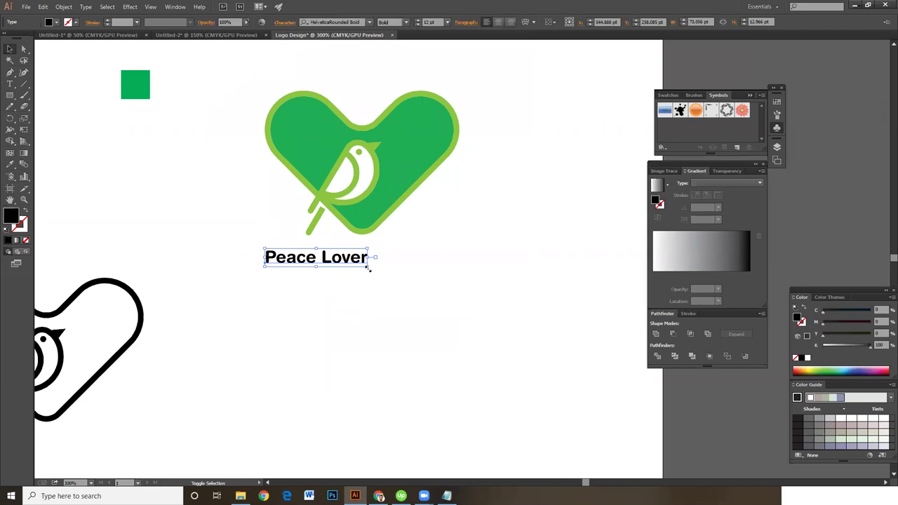
{"action": "left_click_drag", "start_coordinate": [367, 268], "coordinate": [443, 279]}
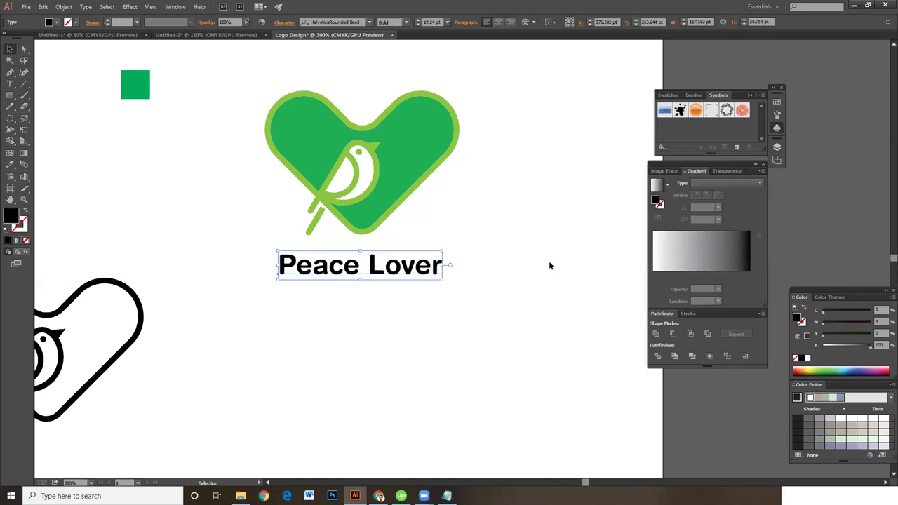
{"action": "key", "text": "Up"}
{"action": "key", "text": "Up"}
Step: Colour the "Peace Lover" text dark grey, with C, M and Y at 0 and K at 82%, and clear the selection
{"action": "key", "text": "i"}
{"action": "left_click", "coordinate": [439, 96]}
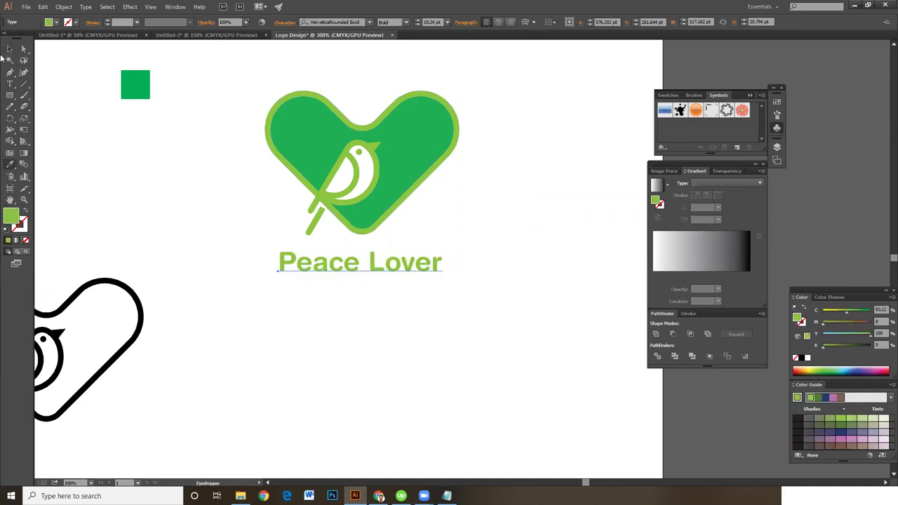
{"action": "left_click_drag", "start_coordinate": [846, 311], "coordinate": [798, 318]}
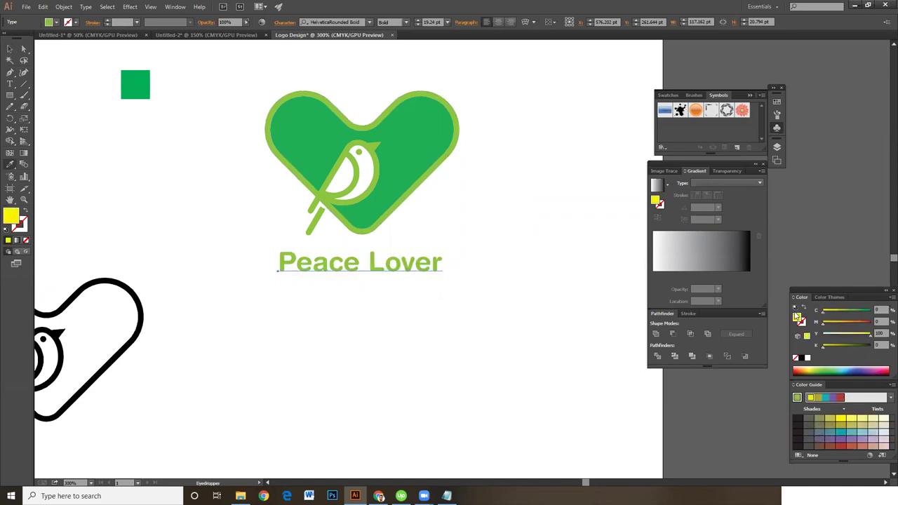
{"action": "mouse_move", "coordinate": [856, 336]}
{"action": "left_mouse_down"}
{"action": "mouse_move", "coordinate": [823, 335]}
{"action": "mouse_move", "coordinate": [861, 344]}
{"action": "left_mouse_up"}
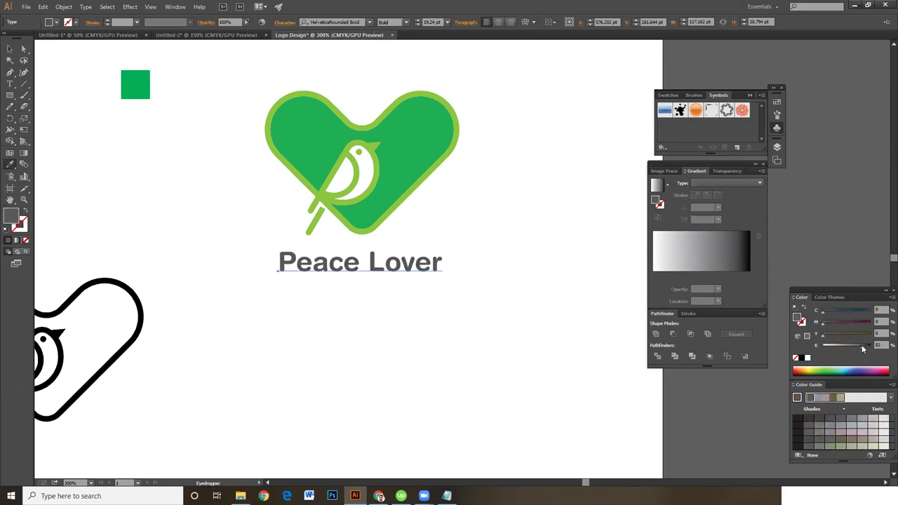
{"action": "left_click", "coordinate": [10, 49]}
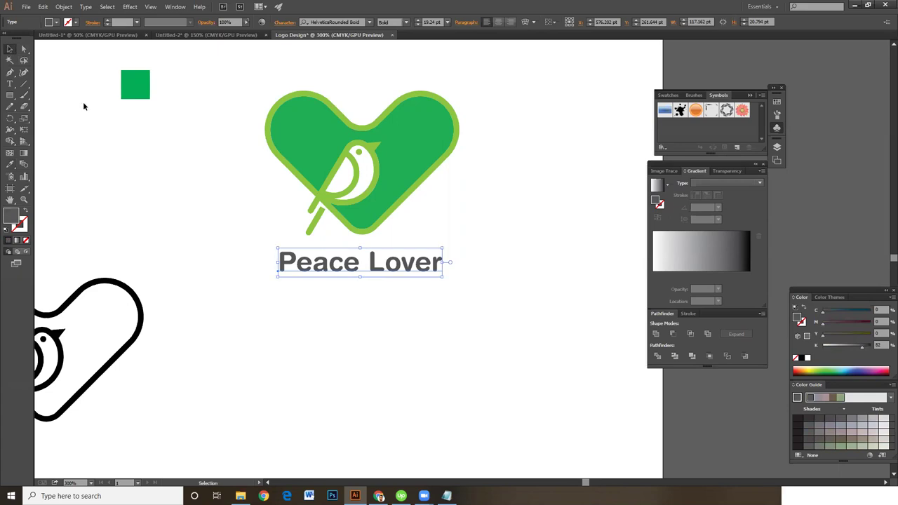
{"action": "left_click", "coordinate": [85, 108]}
Step: Select the whole coloured bird-in-heart logo together with its "Peace Lover" text
{"action": "key", "text": "ctrl+1"}
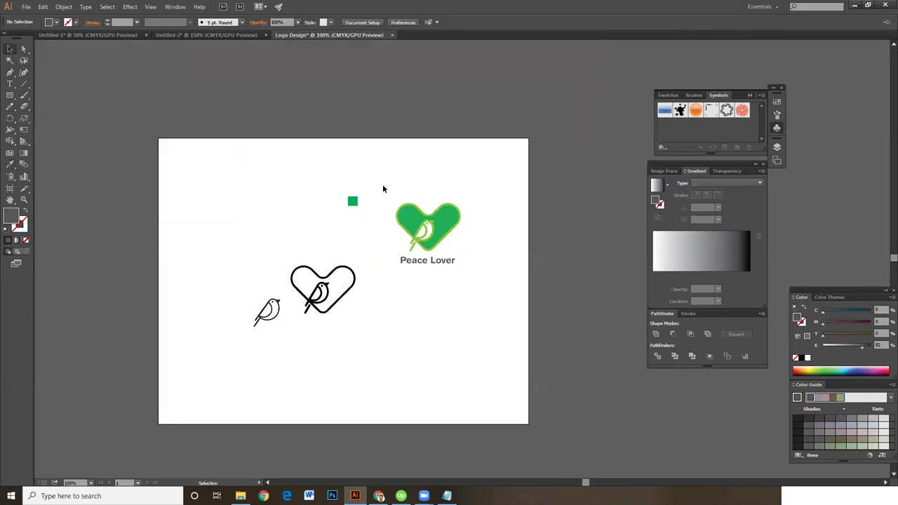
{"action": "left_click_drag", "start_coordinate": [384, 189], "coordinate": [494, 289]}
{"action": "key", "text": "a"}
Step: Create a new landscape Letter document, 792 x 612 pt, with one artboard in CMYK colour mode
{"action": "left_click", "coordinate": [26, 6]}
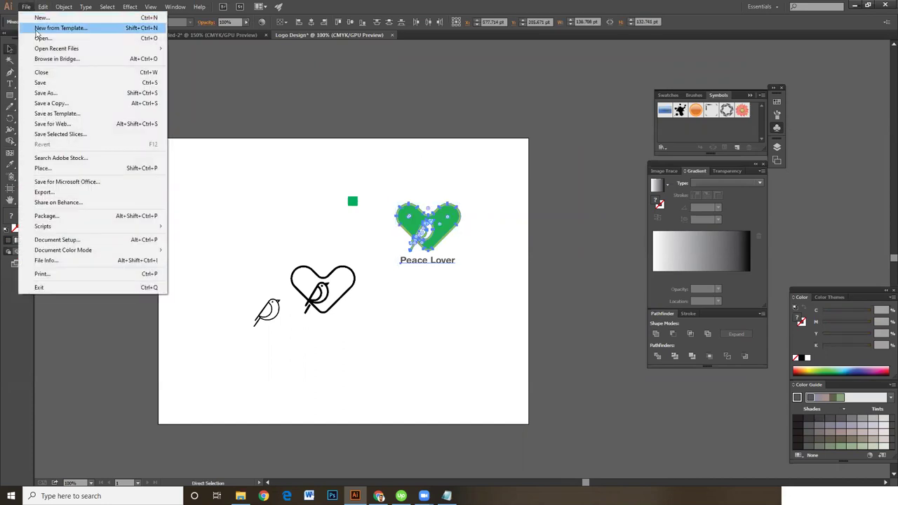
{"action": "left_click", "coordinate": [32, 19]}
{"action": "left_click", "coordinate": [500, 327]}
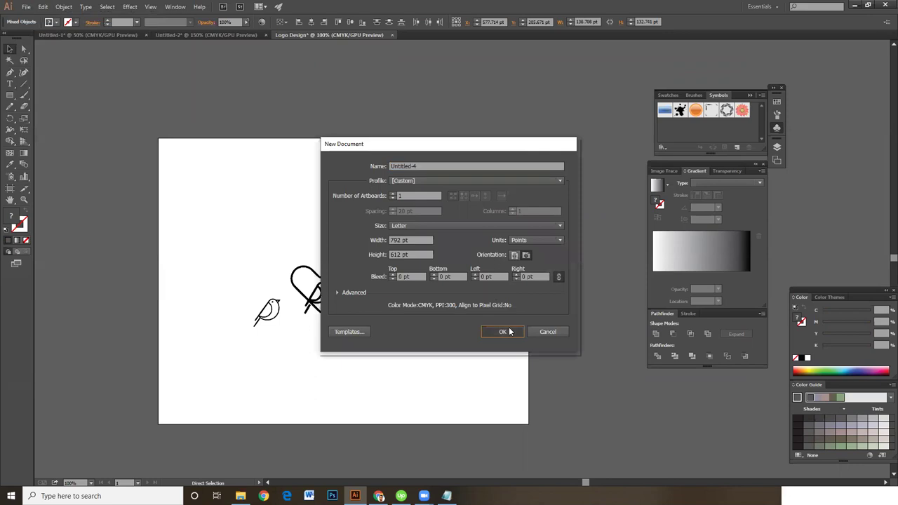
{"action": "key", "text": "ctrl+minus"}
{"action": "key", "text": "ctrl+minus"}
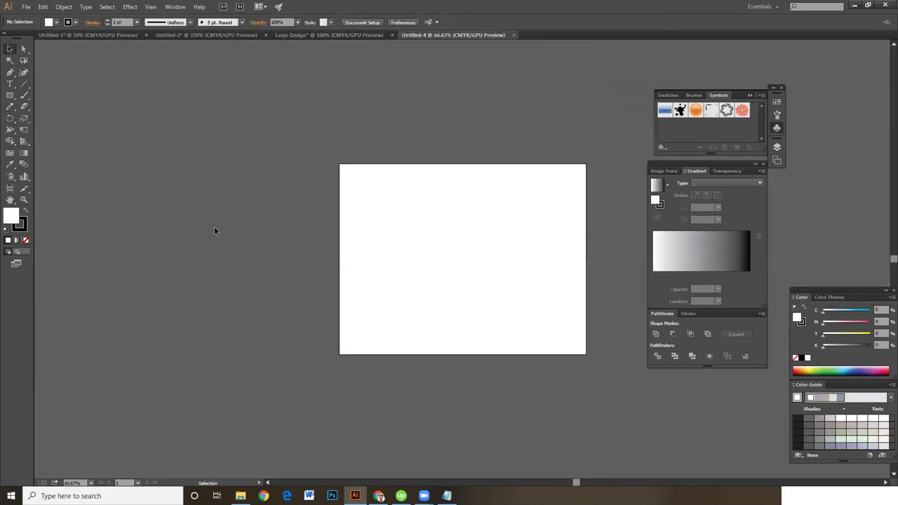
Step: Paste the bird-in-heart logo with its "Peace Lover" text onto the new artboard and enlarge the whole logo proportionally around its centre
{"action": "key", "text": "ctrl+v"}
{"action": "key", "text": "ctrl+plus"}
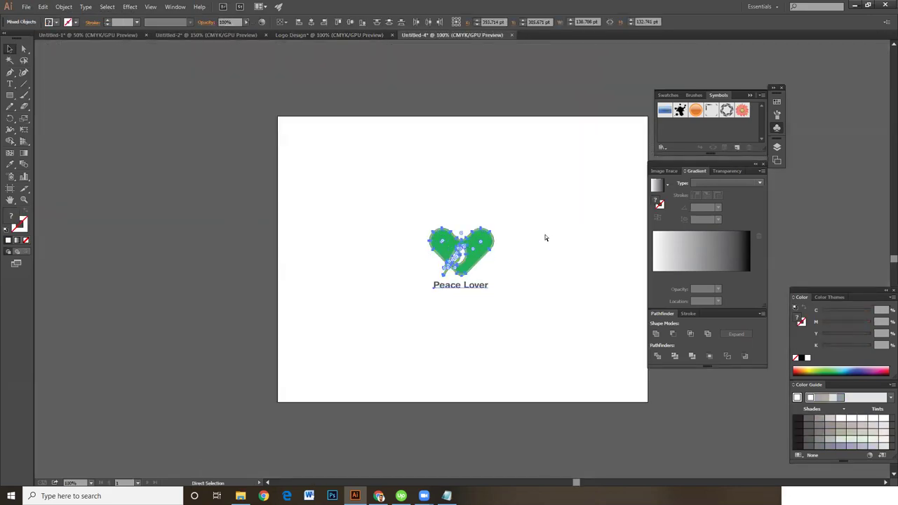
{"action": "key", "text": "ctrl+plus"}
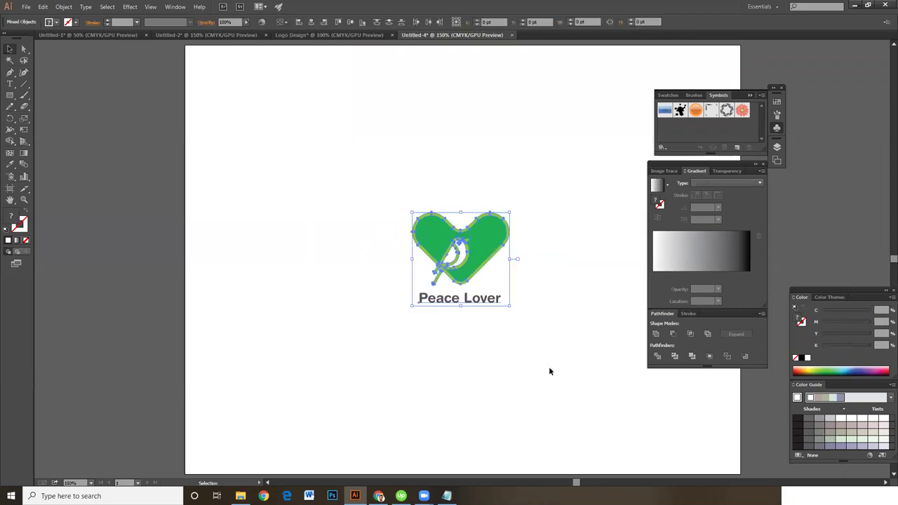
{"action": "key", "text": "ctrl"}
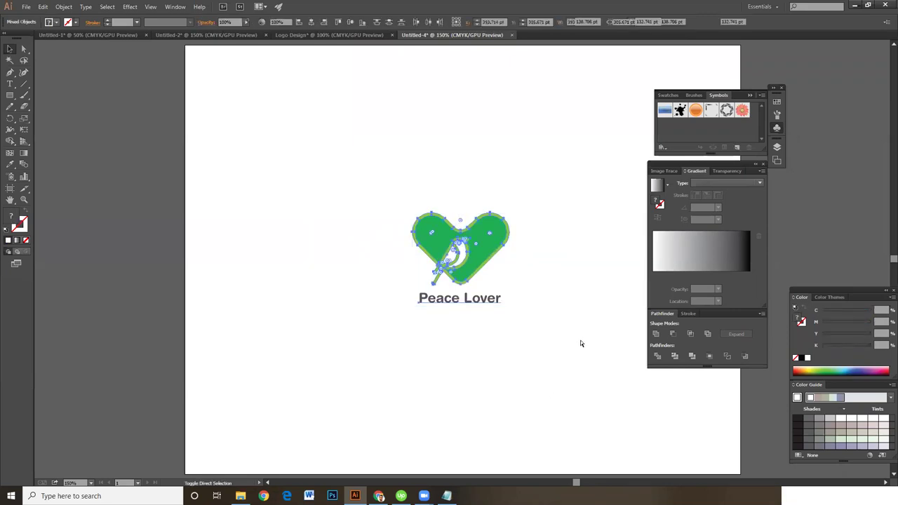
{"action": "left_click", "coordinate": [408, 195]}
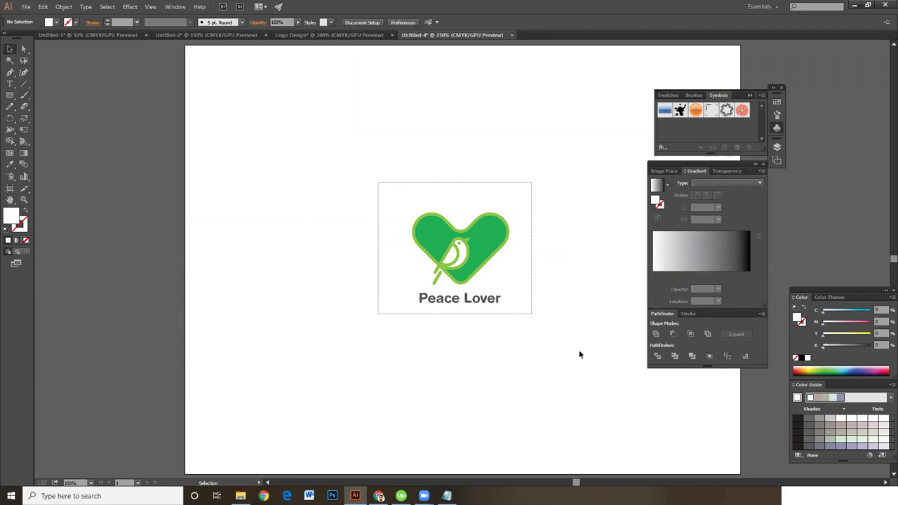
{"action": "key", "text": "ctrl+a"}
{"action": "left_click_drag", "start_coordinate": [510, 302], "coordinate": [579, 369]}
{"action": "left_click", "coordinate": [599, 383]}
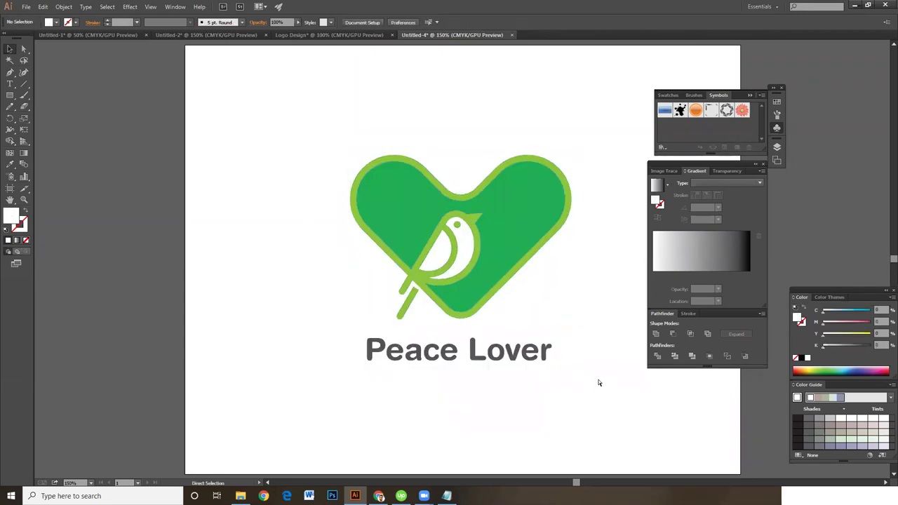
Step: Scale the complete logo down slightly around its centre so it has more empty margin on the artboard, and clear the selection
{"action": "key", "text": "ctrl+minus"}
{"action": "key", "text": "ctrl+minus"}
{"action": "left_click_drag", "start_coordinate": [575, 322], "coordinate": [569, 321]}
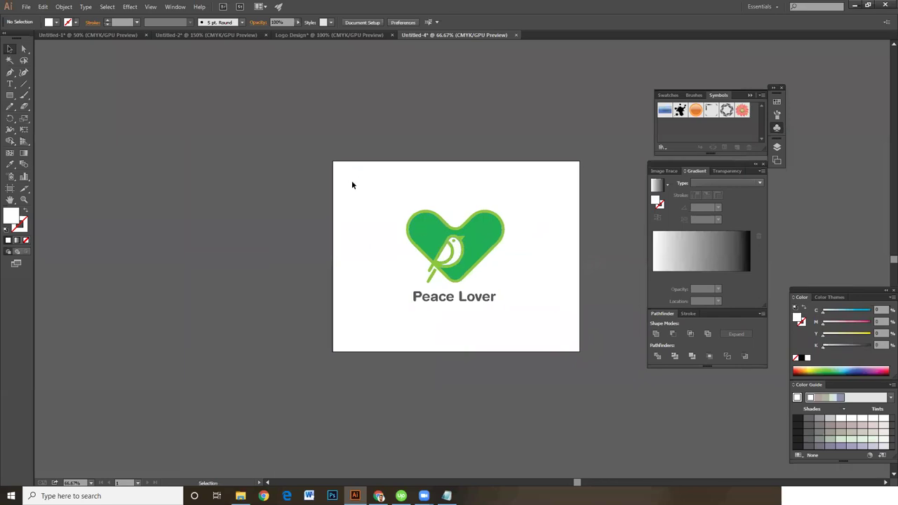
{"action": "left_click_drag", "start_coordinate": [352, 181], "coordinate": [525, 317]}
{"action": "left_click_drag", "start_coordinate": [505, 209], "coordinate": [499, 217]}
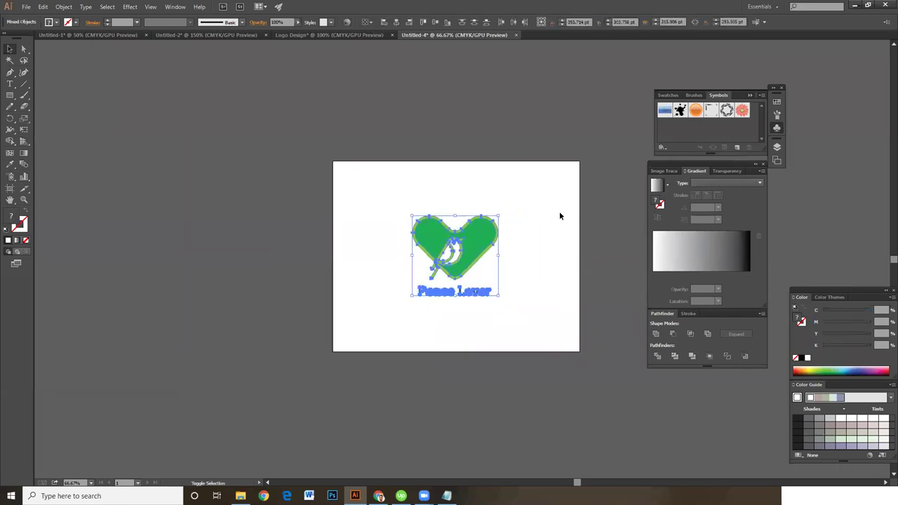
{"action": "left_click", "coordinate": [581, 220]}
Step: Set the fill to grey with K at 36% and draw a 792 x 612 pt rectangle covering the whole artboard
{"action": "left_click", "coordinate": [9, 188]}
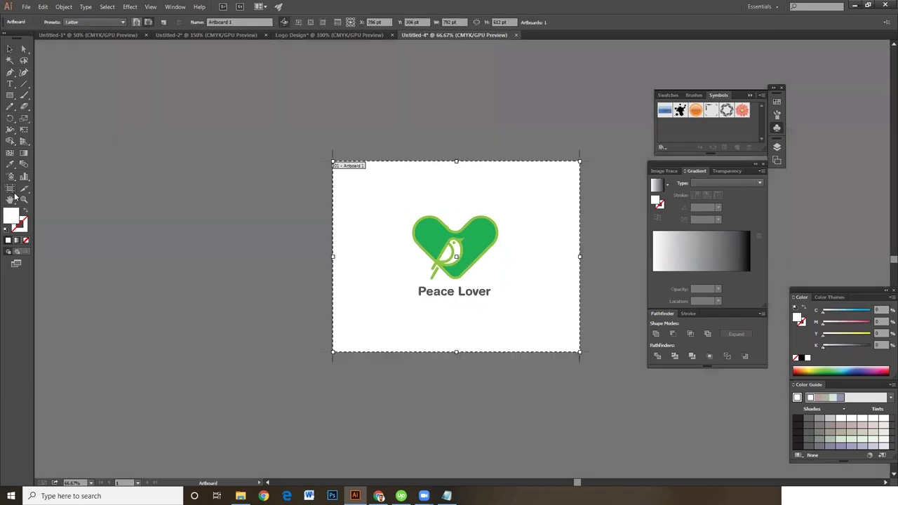
{"action": "left_click_drag", "start_coordinate": [829, 345], "coordinate": [840, 345]}
{"action": "left_click", "coordinate": [10, 48]}
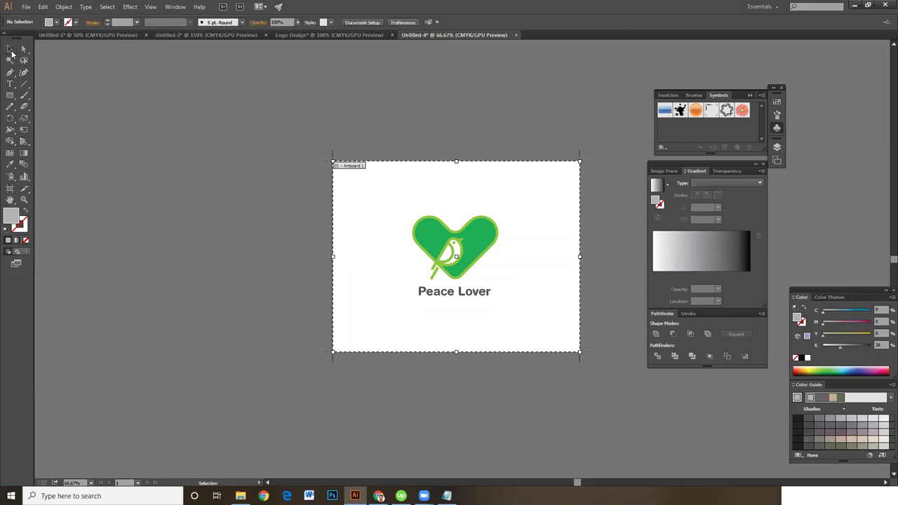
{"action": "left_click", "coordinate": [10, 96]}
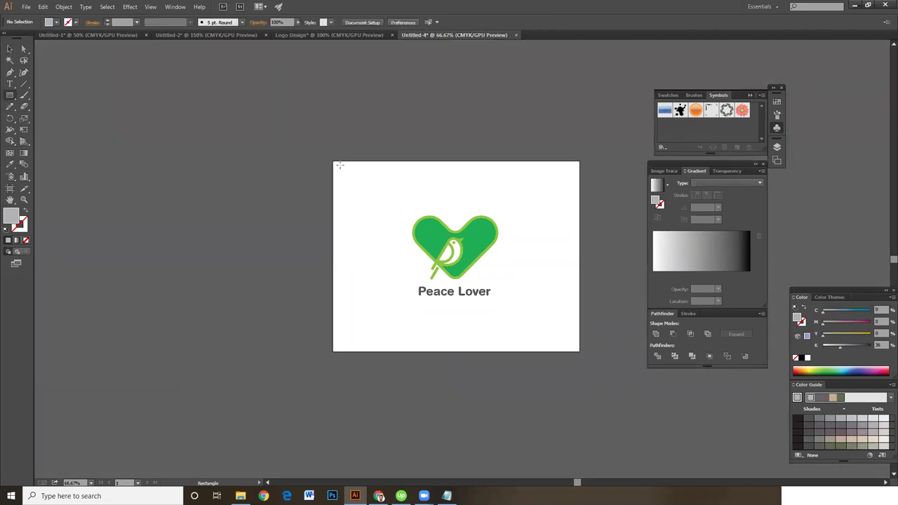
{"action": "left_click_drag", "start_coordinate": [333, 160], "coordinate": [580, 351]}
{"action": "left_click", "coordinate": [10, 48]}
{"action": "left_click", "coordinate": [150, 157]}
Step: Try to reorder the grey rectangle by cutting and pasting it, and bring the offset copy back to the artboard
{"action": "left_click", "coordinate": [352, 176]}
{"action": "key", "text": "ctrl+x"}
{"action": "key", "text": "ctrl+v"}
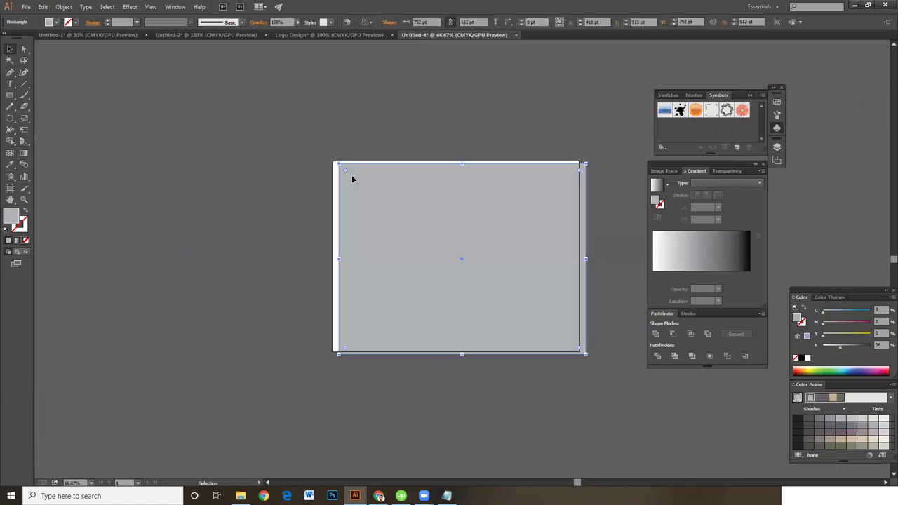
{"action": "key", "text": "v"}
{"action": "left_click", "coordinate": [601, 200]}
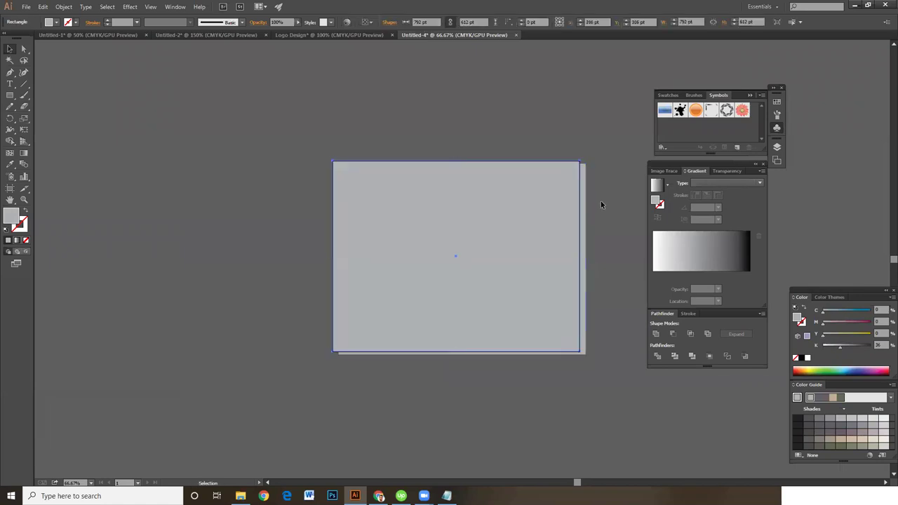
{"action": "left_click_drag", "start_coordinate": [586, 181], "coordinate": [573, 172]}
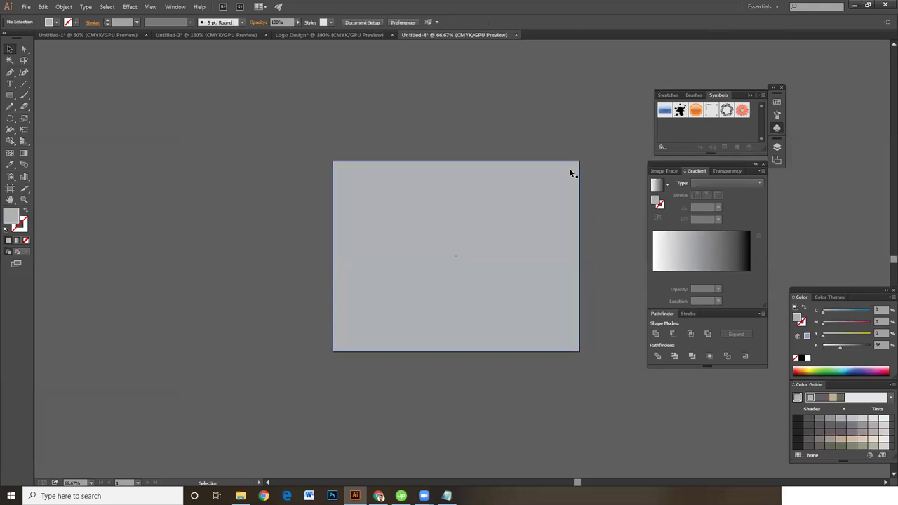
Step: Place the grey rectangle behind the logo as a background and clear the selection
{"action": "left_click", "coordinate": [251, 175]}
{"action": "left_click", "coordinate": [360, 180]}
{"action": "key", "text": "ctrl+x"}
{"action": "key", "text": "ctrl+b"}
{"action": "left_click", "coordinate": [267, 134]}
{"action": "key", "text": "ctrl+1"}
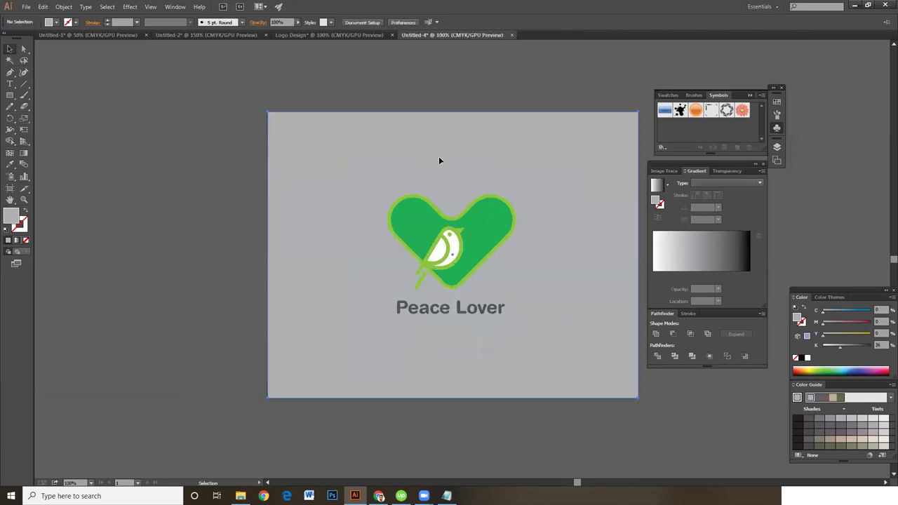
Step: Lighten the background rectangle to a very light grey by lowering its K value, keeping C, M and Y at 0
{"action": "left_click", "coordinate": [439, 156]}
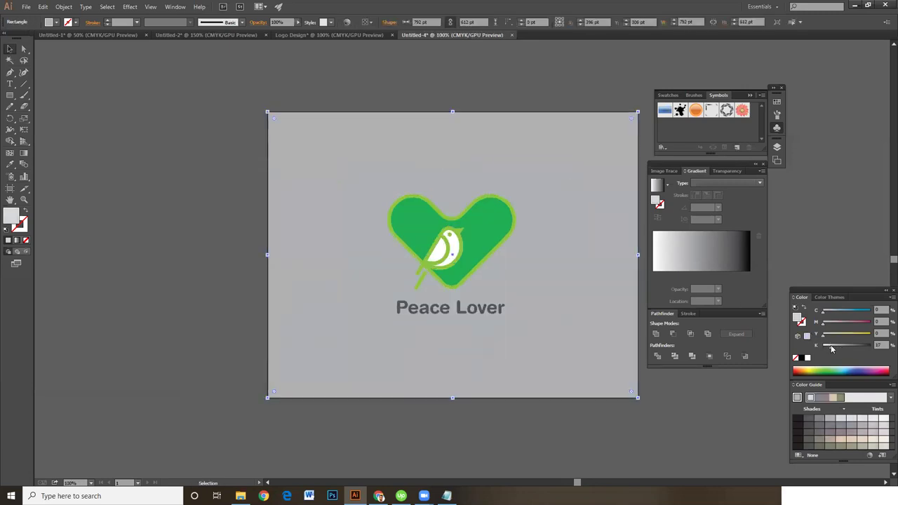
{"action": "left_click_drag", "start_coordinate": [832, 348], "coordinate": [827, 347]}
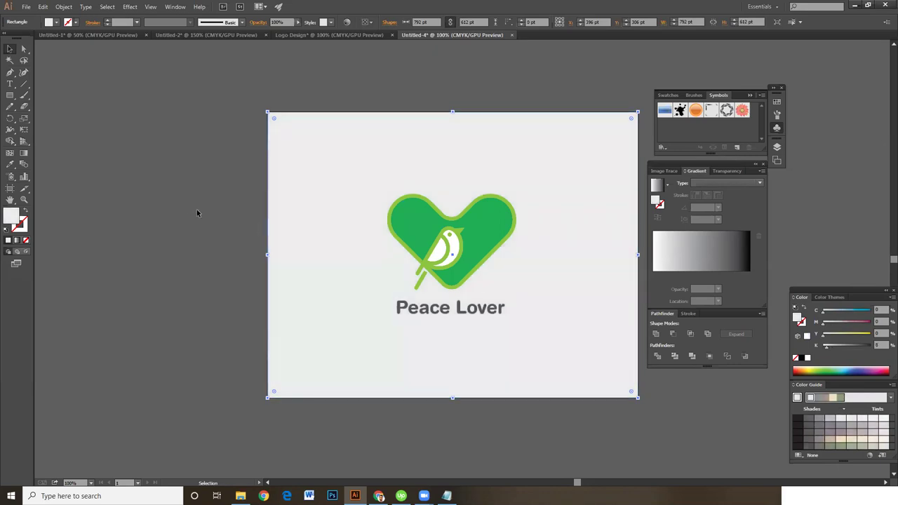
{"action": "left_click", "coordinate": [198, 207]}
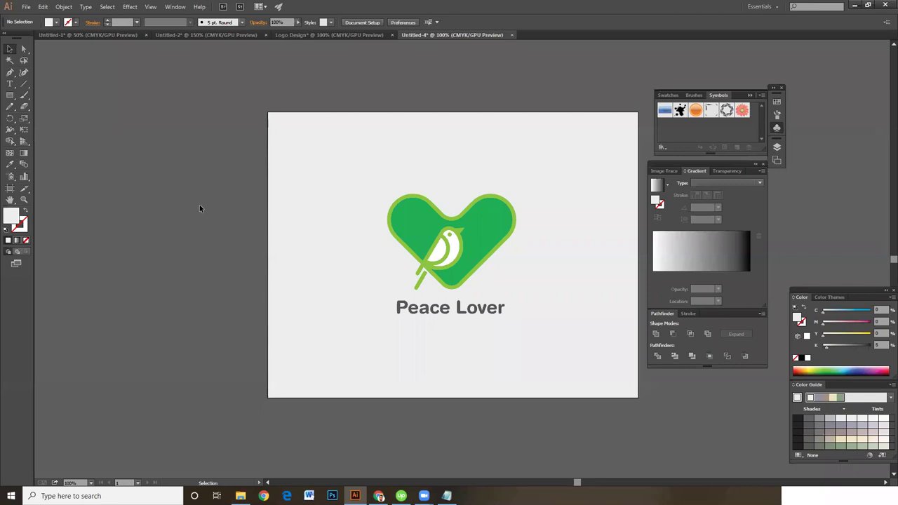
Step: Start a Save for Web export of the artboard as a JPEG High image at 792 x 612 px
{"action": "left_click_drag", "start_coordinate": [357, 274], "coordinate": [349, 272]}
{"action": "left_click", "coordinate": [26, 6]}
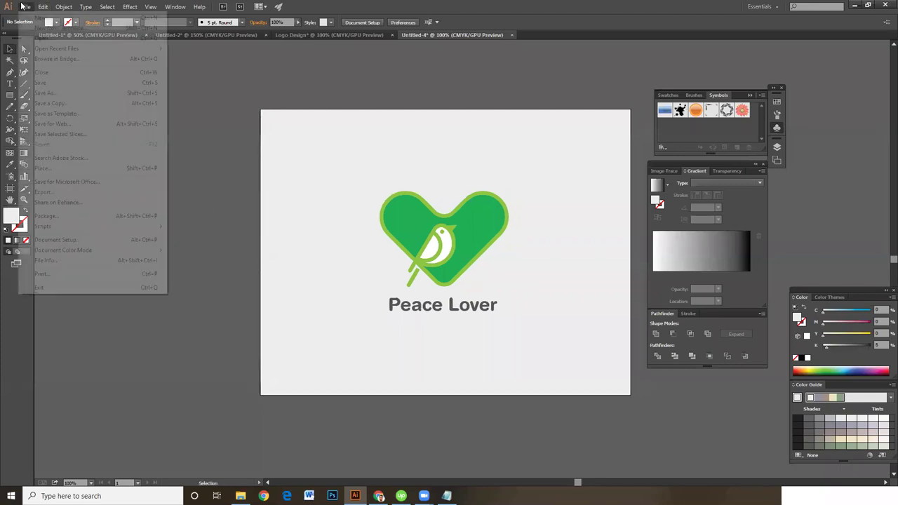
{"action": "left_click", "coordinate": [53, 124]}
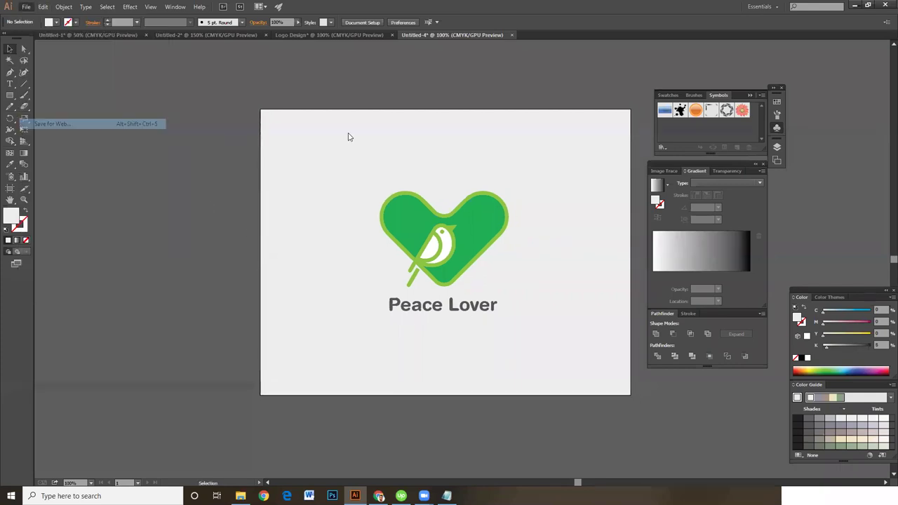
{"action": "left_click", "coordinate": [768, 456]}
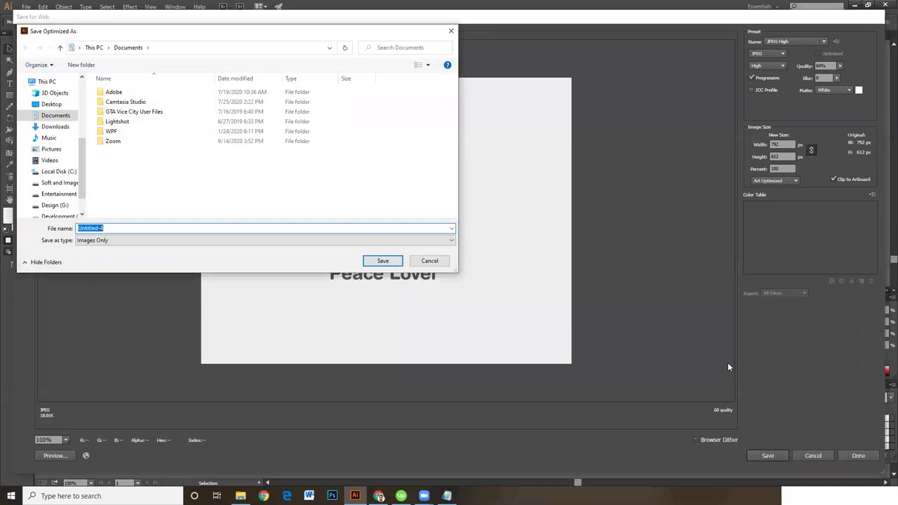
Step: Browse to the Design (G:) drive and open its LEDP 2020 folder as the save location
{"action": "scroll", "coordinate": [66, 200], "scroll_direction": "down", "scroll_amount": 2}
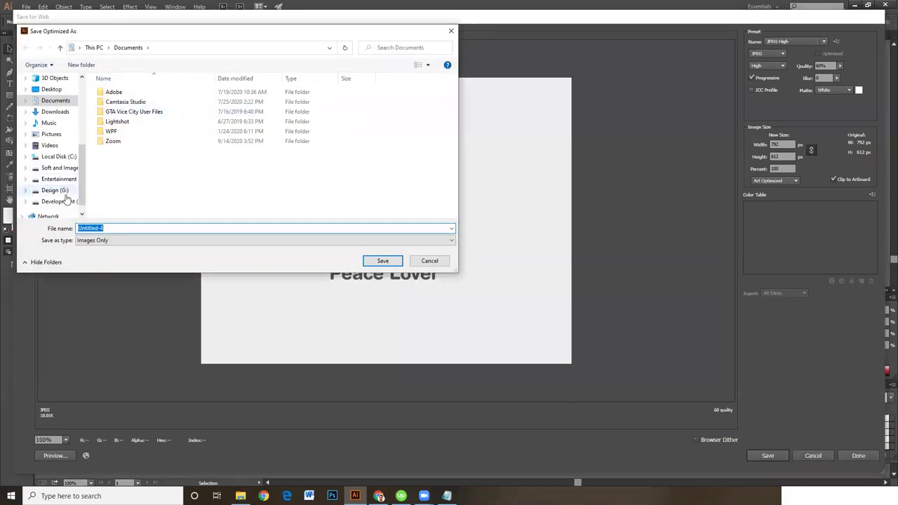
{"action": "left_click", "coordinate": [56, 159]}
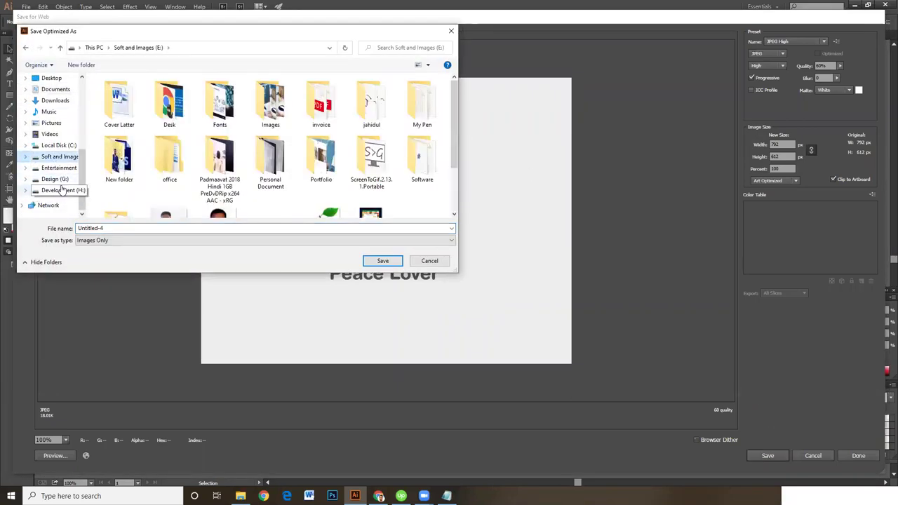
{"action": "left_click", "coordinate": [57, 190]}
{"action": "left_click", "coordinate": [56, 179]}
{"action": "left_click", "coordinate": [156, 163]}
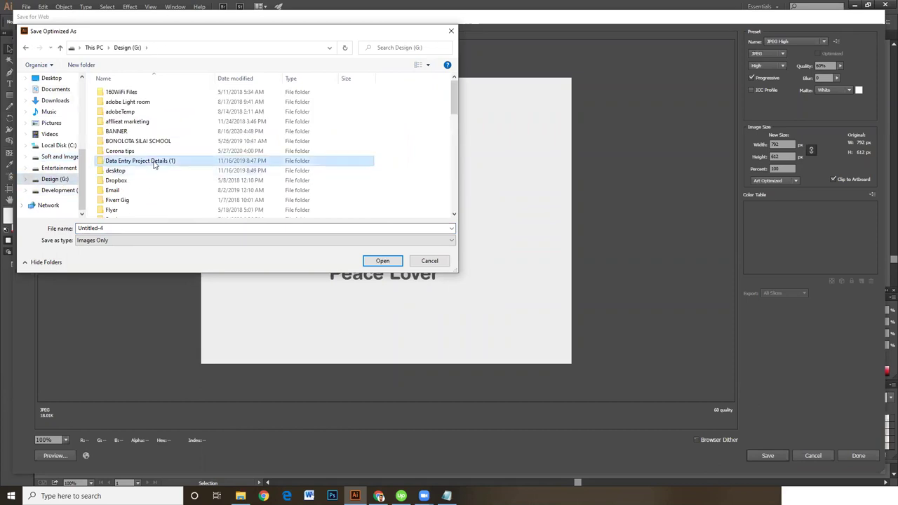
{"action": "key", "text": "l"}
{"action": "left_click", "coordinate": [123, 100]}
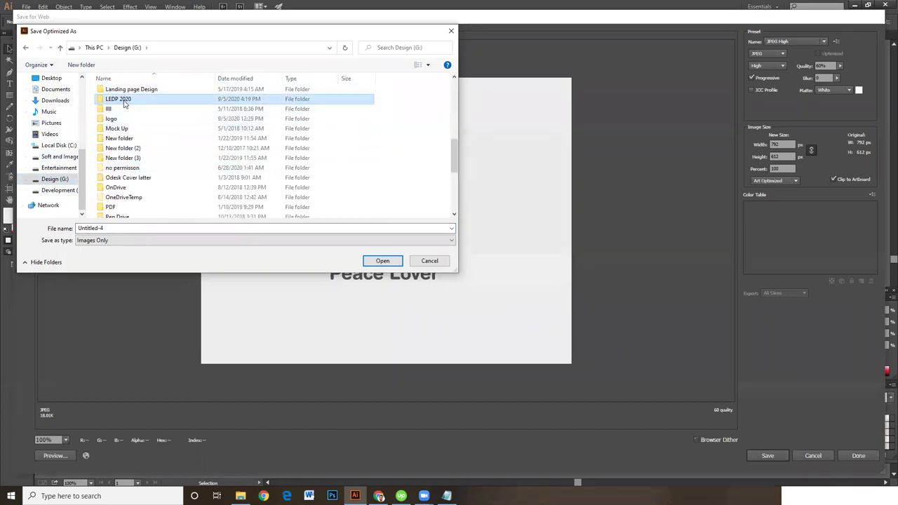
{"action": "double_click", "coordinate": [124, 101]}
Step: Open the class folder inside LEDP 2020
{"action": "scroll", "coordinate": [323, 179], "scroll_direction": "down", "scroll_amount": 1}
{"action": "scroll", "coordinate": [325, 175], "scroll_direction": "up", "scroll_amount": 1}
{"action": "scroll", "coordinate": [326, 175], "scroll_direction": "down", "scroll_amount": 1}
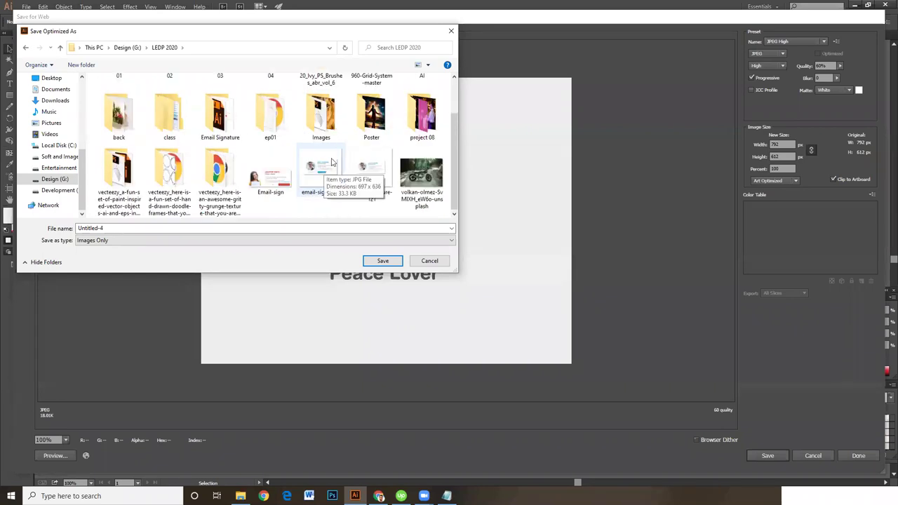
{"action": "left_click", "coordinate": [324, 132]}
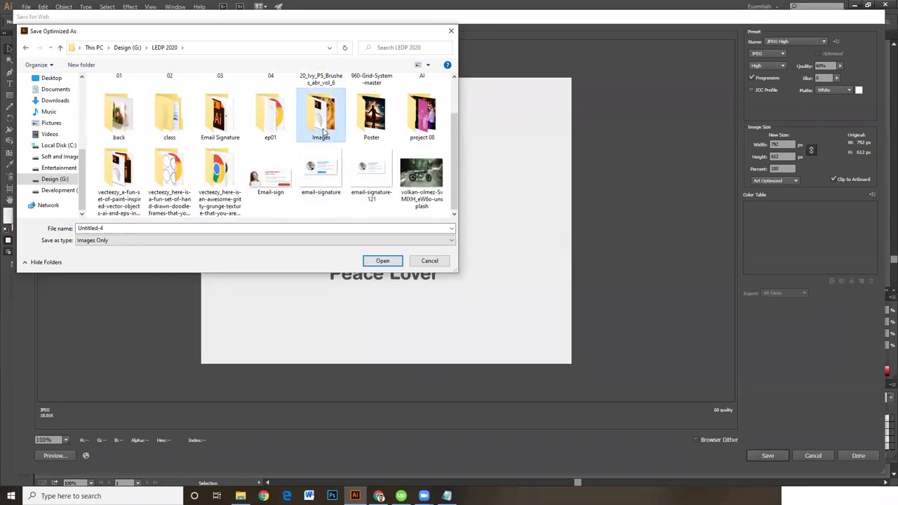
{"action": "key", "text": "c"}
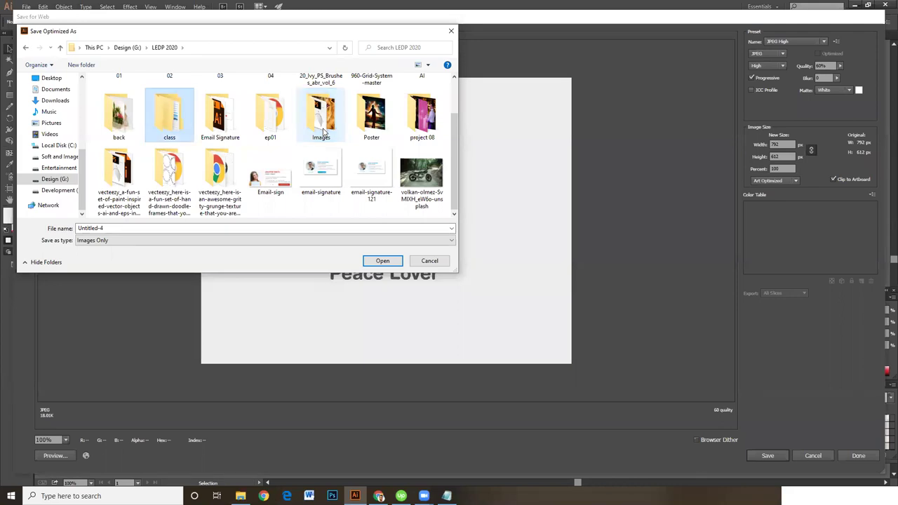
{"action": "key", "text": "Return"}
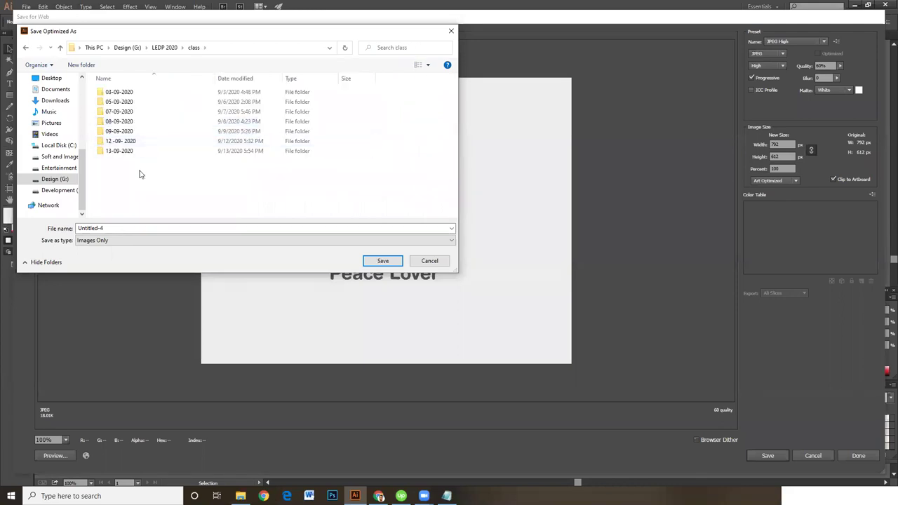
Step: Create a new folder called 14-09-2020 in the class folder and open it
{"action": "left_click", "coordinate": [81, 65]}
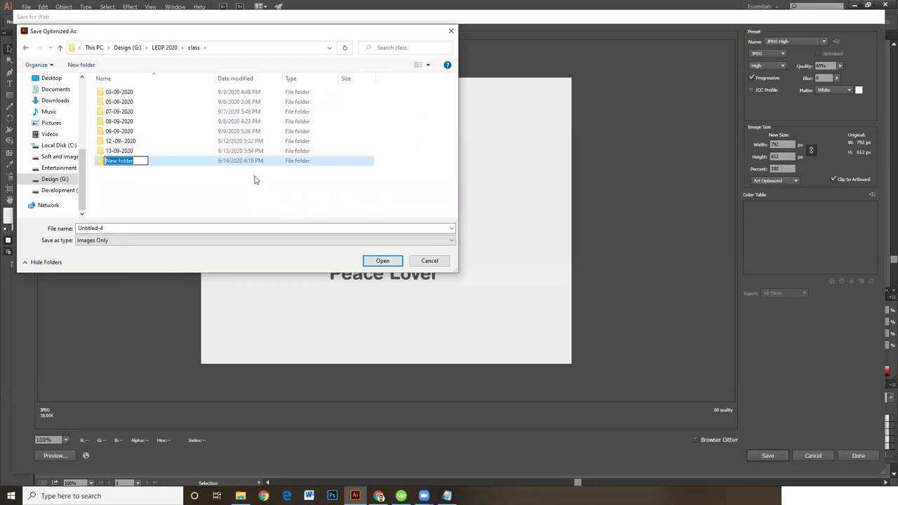
{"action": "type", "text": "14-09-2020"}
{"action": "key", "text": "Return"}
{"action": "key", "text": "Return"}
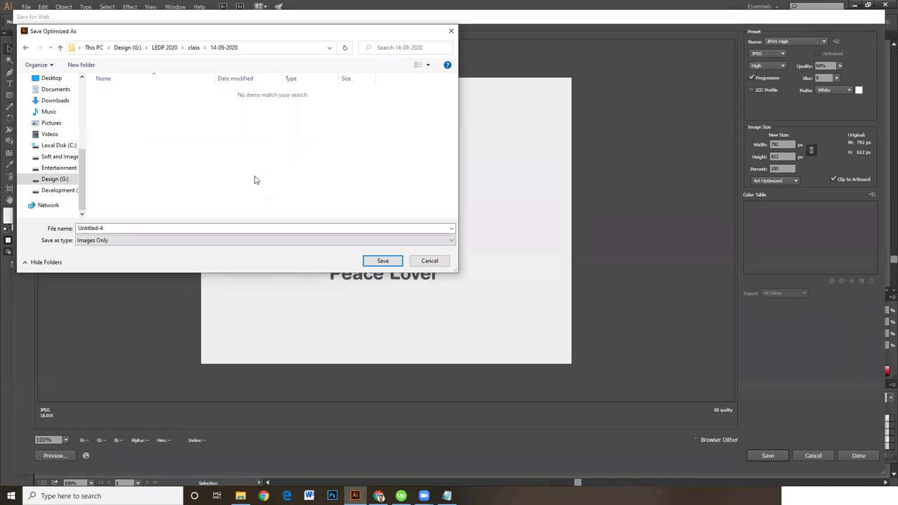
{"action": "left_click", "coordinate": [446, 496]}
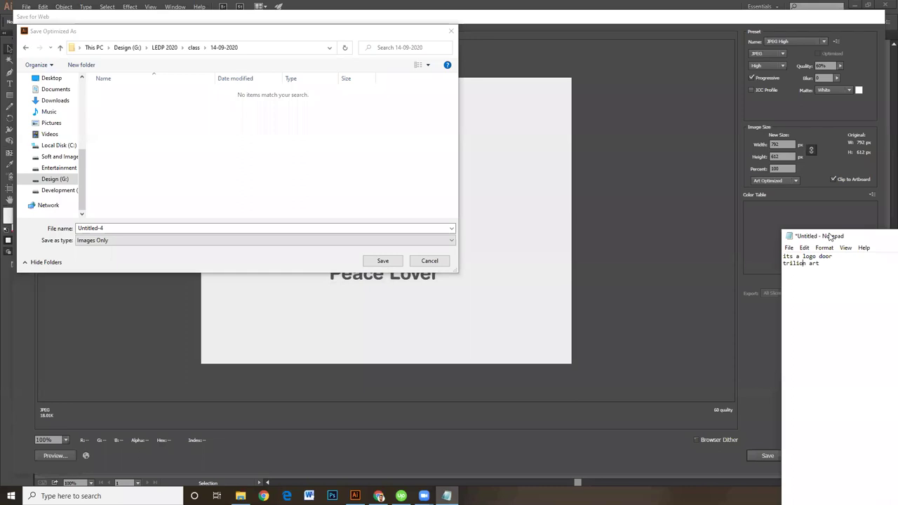
{"action": "left_click_drag", "start_coordinate": [830, 237], "coordinate": [465, 377]}
{"action": "left_click", "coordinate": [586, 364]}
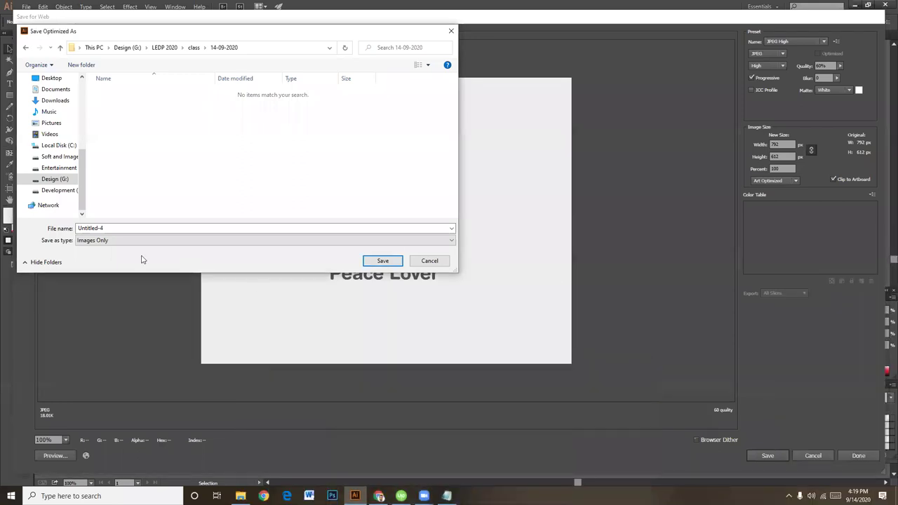
Step: Name the exported image 04-09-2020 and save it in the 14-09-2020 folder
{"action": "double_click", "coordinate": [121, 228]}
{"action": "type", "text": "04-09-2020"}
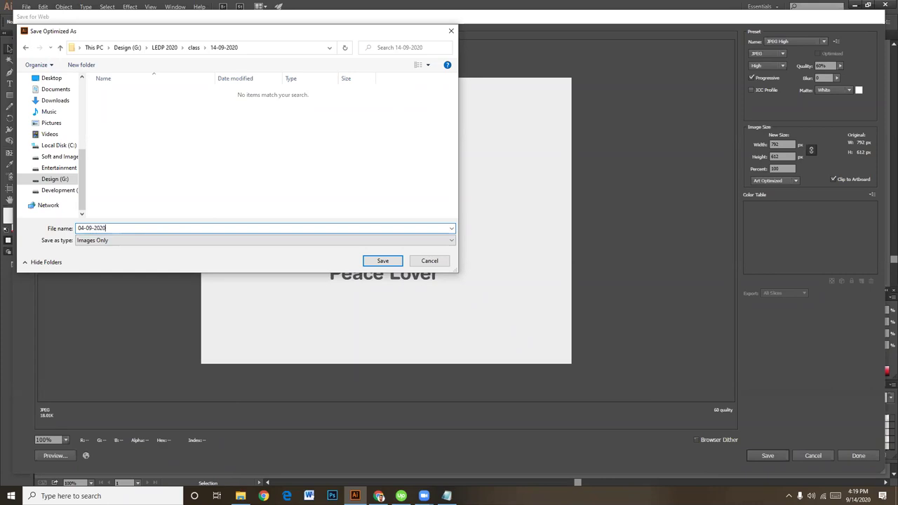
{"action": "key", "text": "Return"}
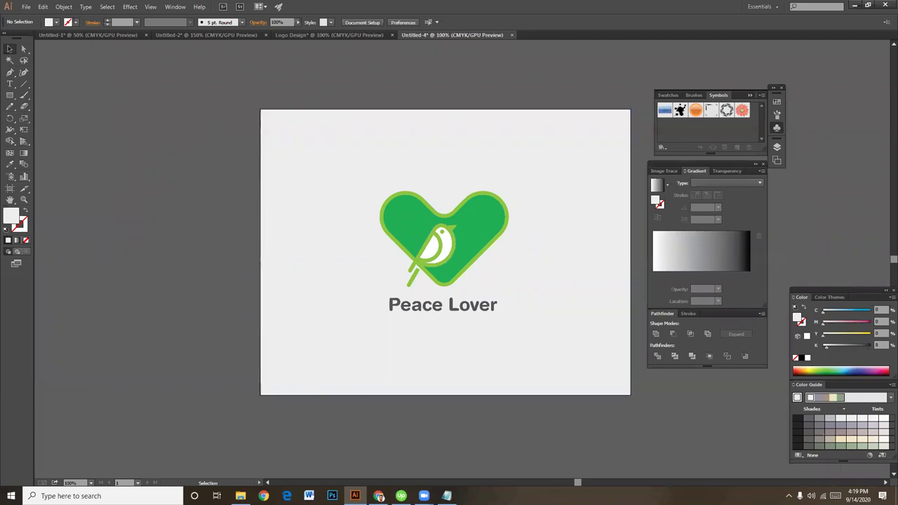
Step: Switch to Facebook in Chrome and open the Discussion page of the LEDP 2020 Graphic Design group
{"action": "left_click", "coordinate": [378, 496]}
{"action": "left_click", "coordinate": [319, 7]}
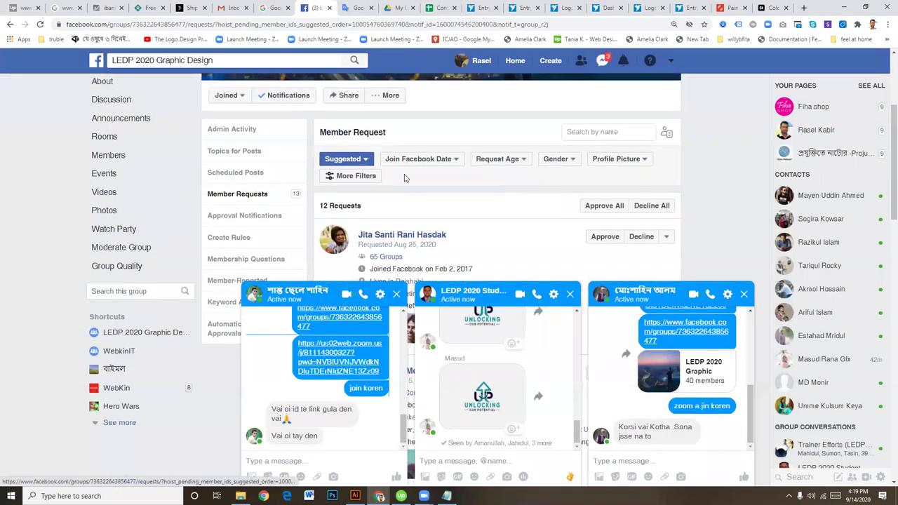
{"action": "left_click", "coordinate": [113, 158]}
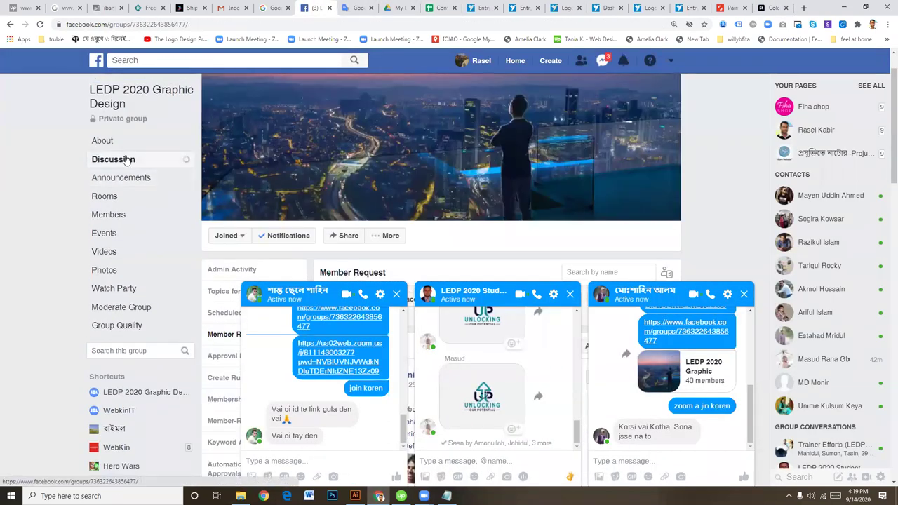
Step: Close all three open chat windows covering the group page
{"action": "left_click", "coordinate": [745, 294]}
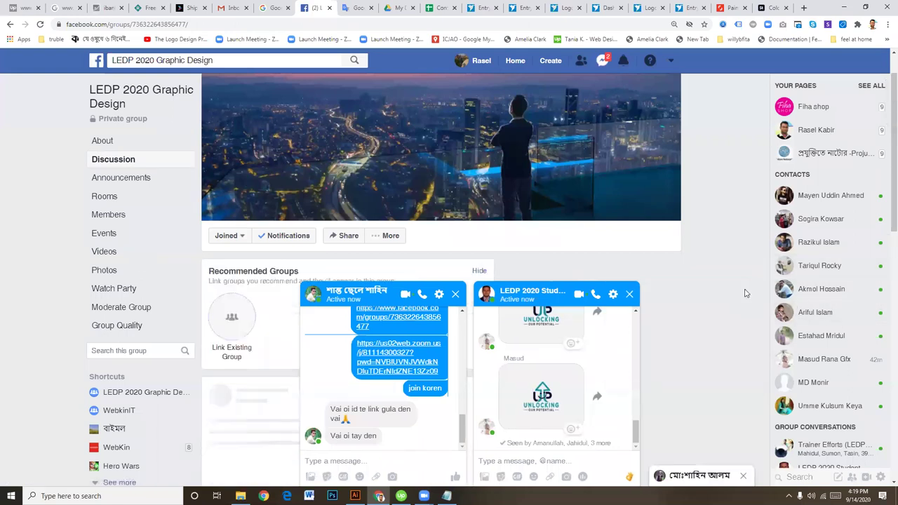
{"action": "left_click", "coordinate": [630, 294]}
{"action": "left_click", "coordinate": [630, 294]}
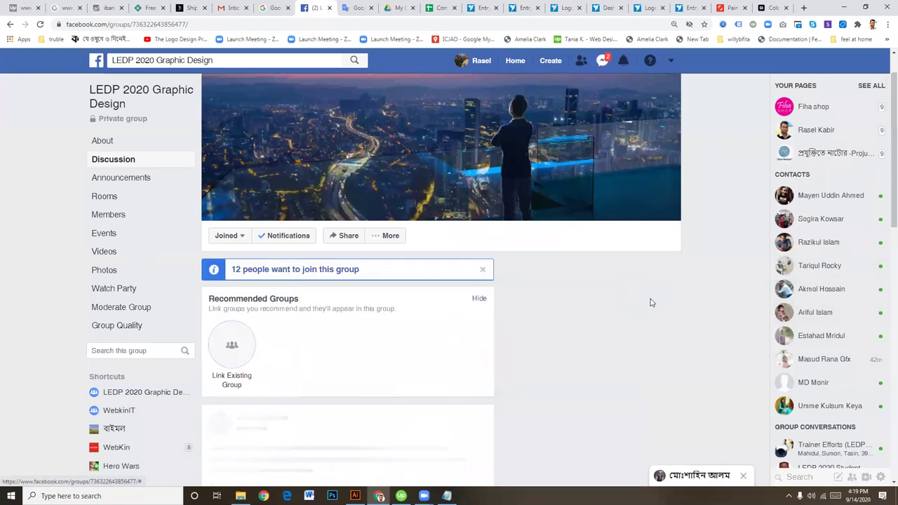
{"action": "left_click", "coordinate": [743, 476]}
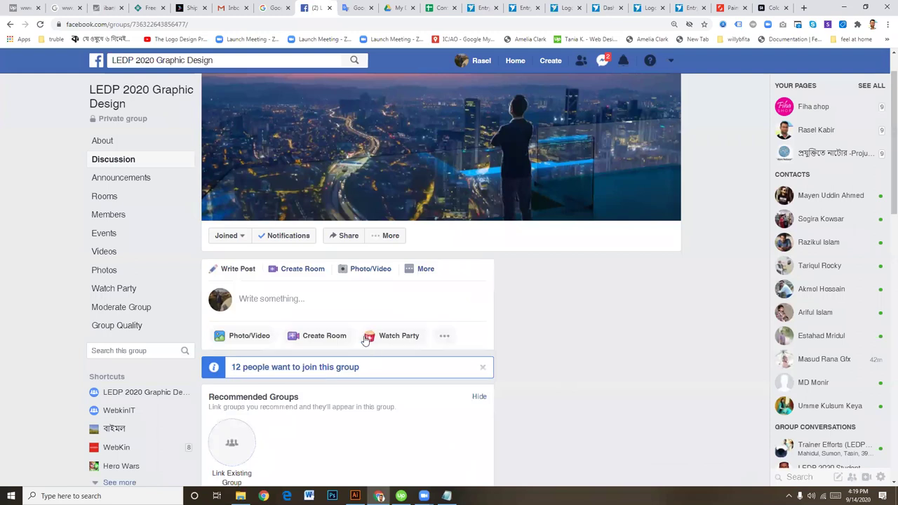
Step: Start a new group post and open the file chooser for uploading photos or videos
{"action": "left_click", "coordinate": [306, 301]}
{"action": "left_click", "coordinate": [389, 274]}
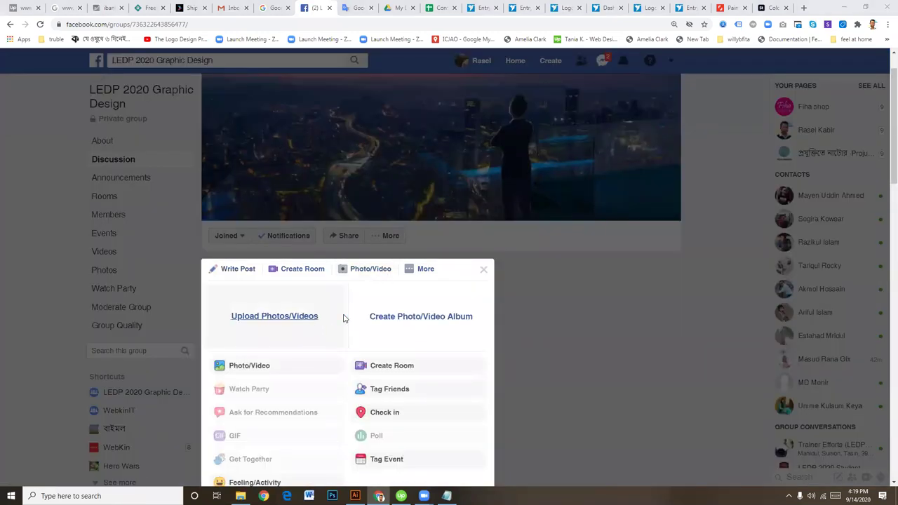
{"action": "left_click", "coordinate": [343, 317]}
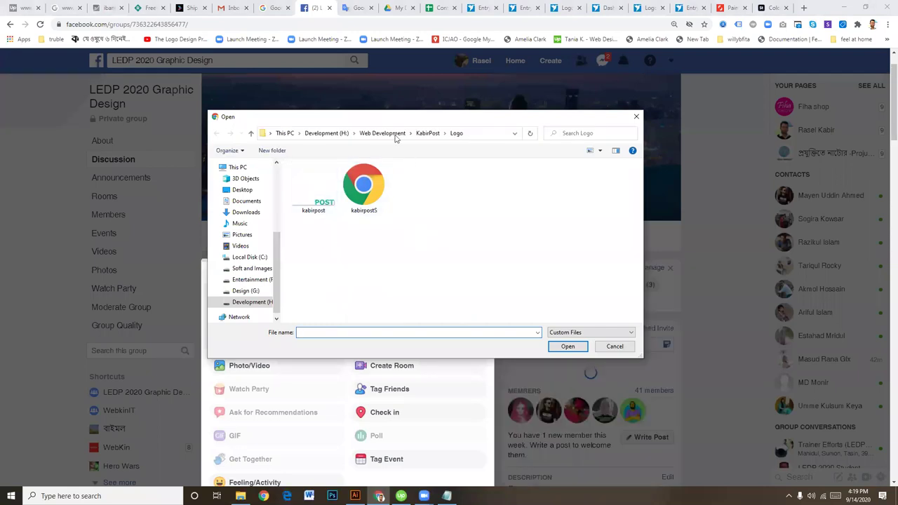
Step: Browse for the exported logo image through the Development (H:) drive and the Soft and Images (E:) drive
{"action": "left_click", "coordinate": [379, 134]}
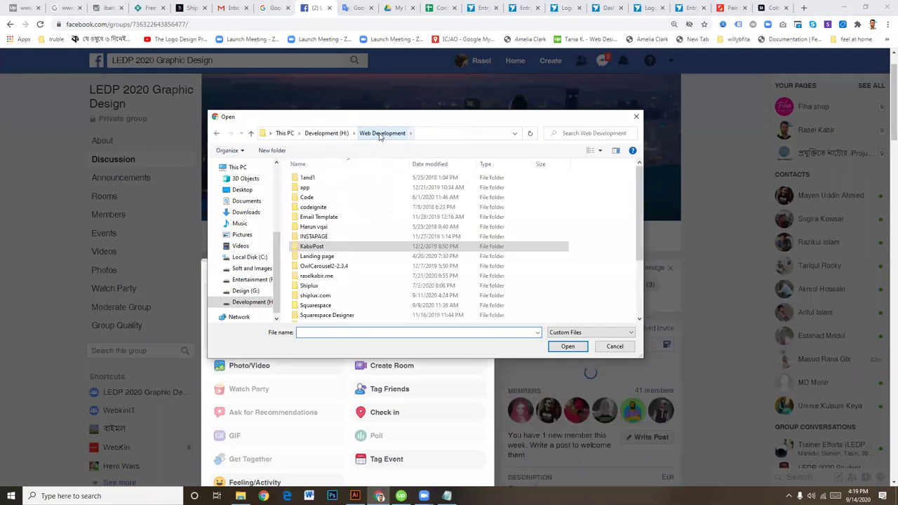
{"action": "left_click", "coordinate": [324, 134]}
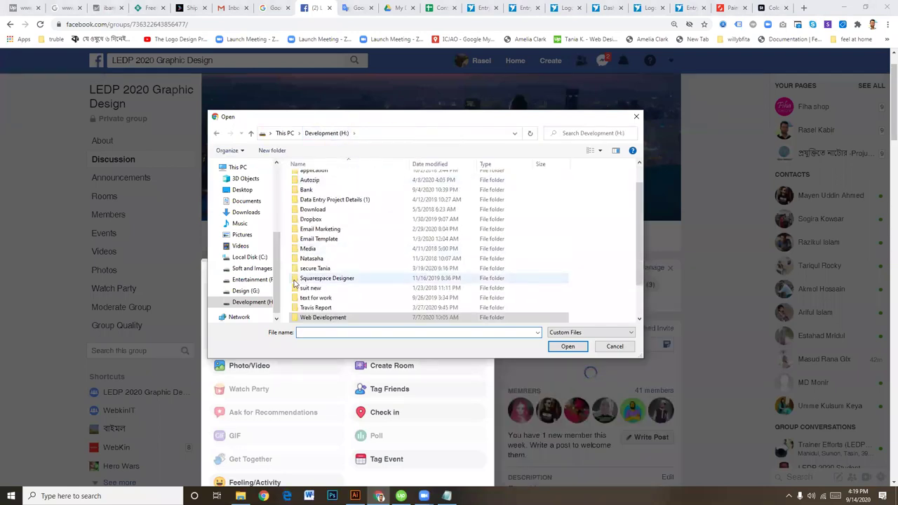
{"action": "left_click", "coordinate": [252, 269]}
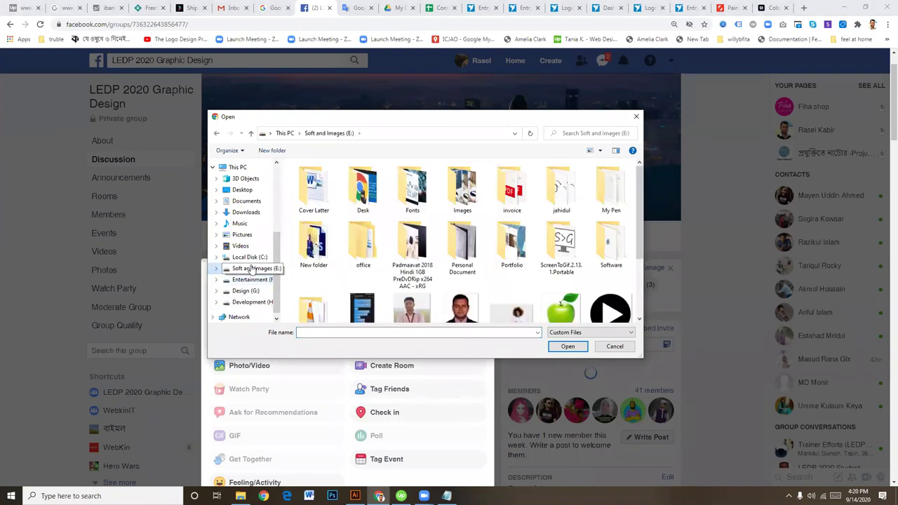